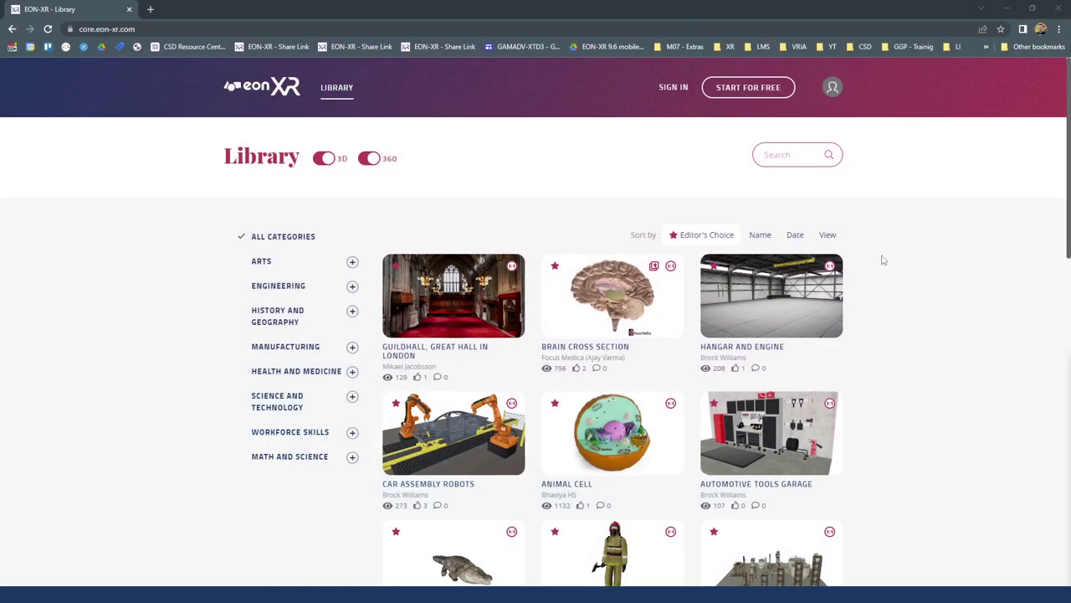
# Hide Chrome's bookmarks bar with Ctrl+Shift+B above the EON-XR Library page
pyautogui.hotkey('ctrl', 'shift', 'b')
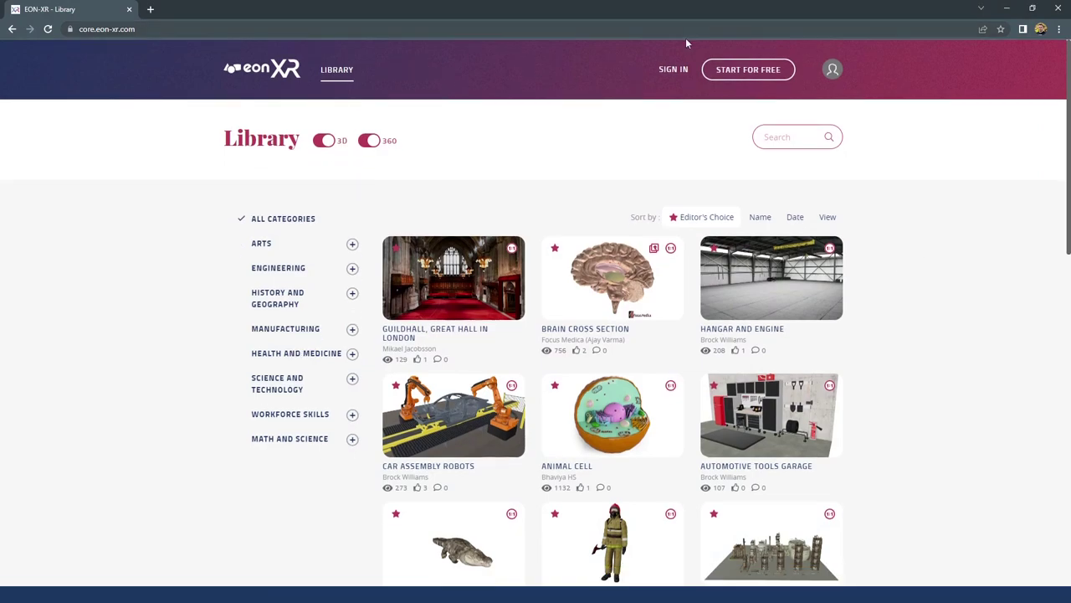
# Sign in to EON-XR with the account's email and password
pyautogui.click(674, 77)
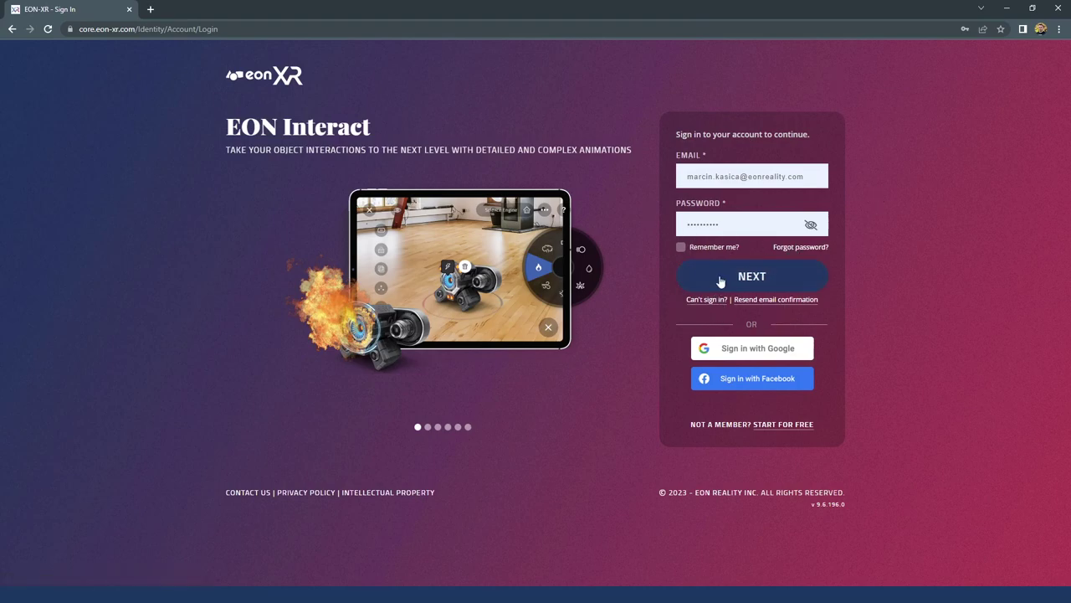
pyautogui.click(738, 279)
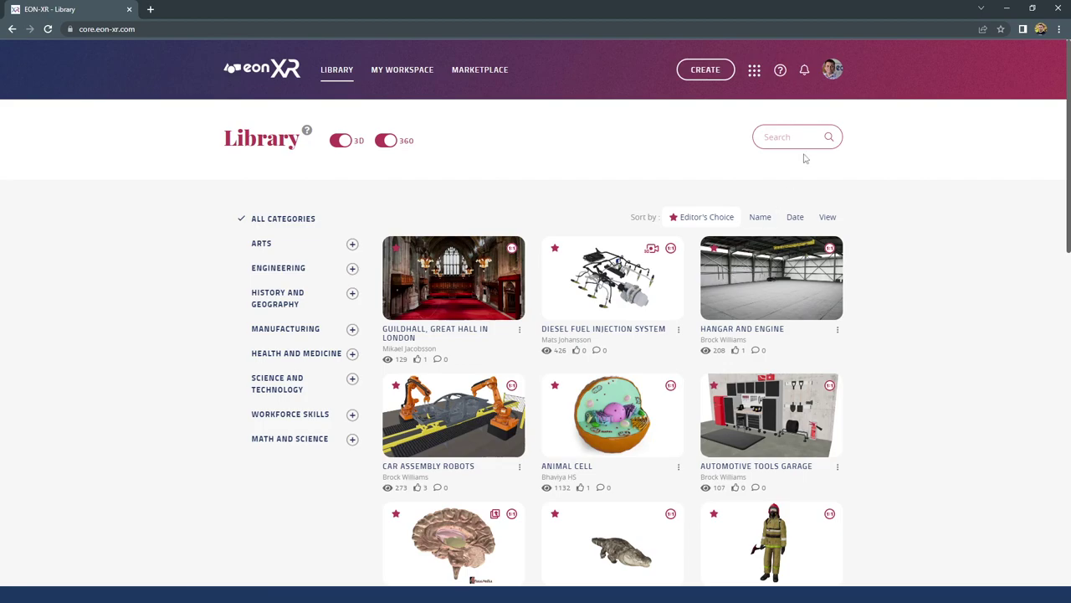
# Open the account menu, highlight the current XR Library organization, and try Switch Organization
pyautogui.click(833, 71)
pyautogui.moveTo(760, 112); pyautogui.dragTo(800, 112)
pyautogui.moveTo(832, 74)
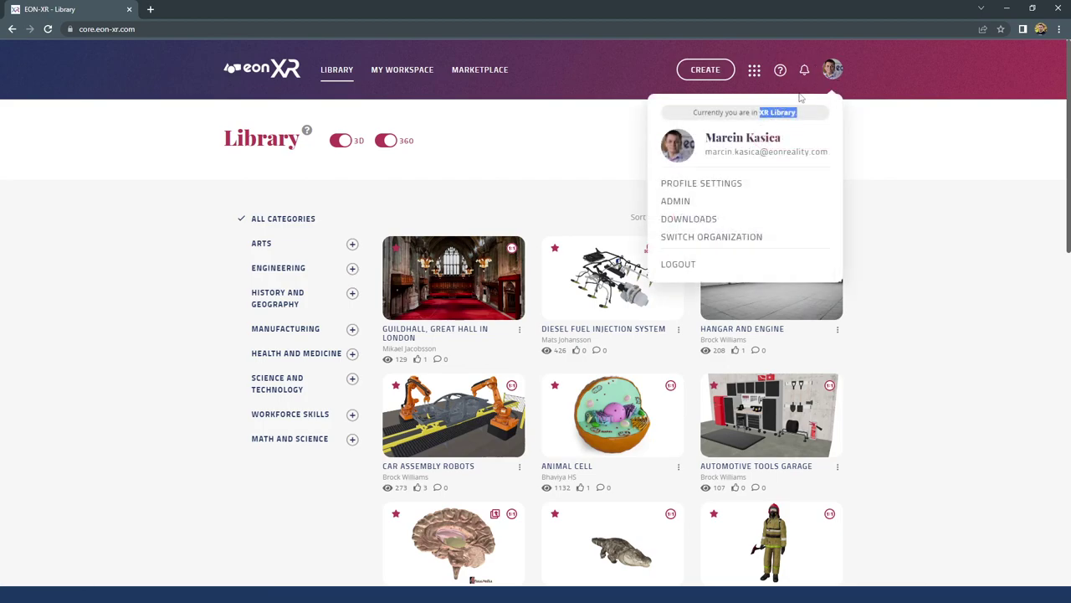
pyautogui.click(700, 237)
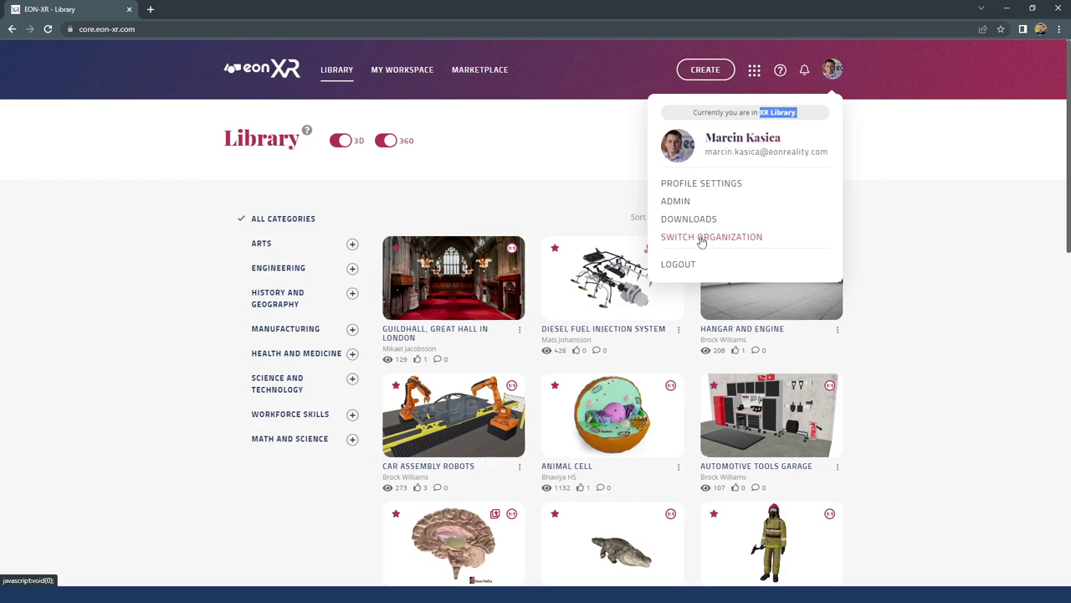
# Open Profile Settings and view Account Info, then the 3D Avatar page
pyautogui.click(683, 187)
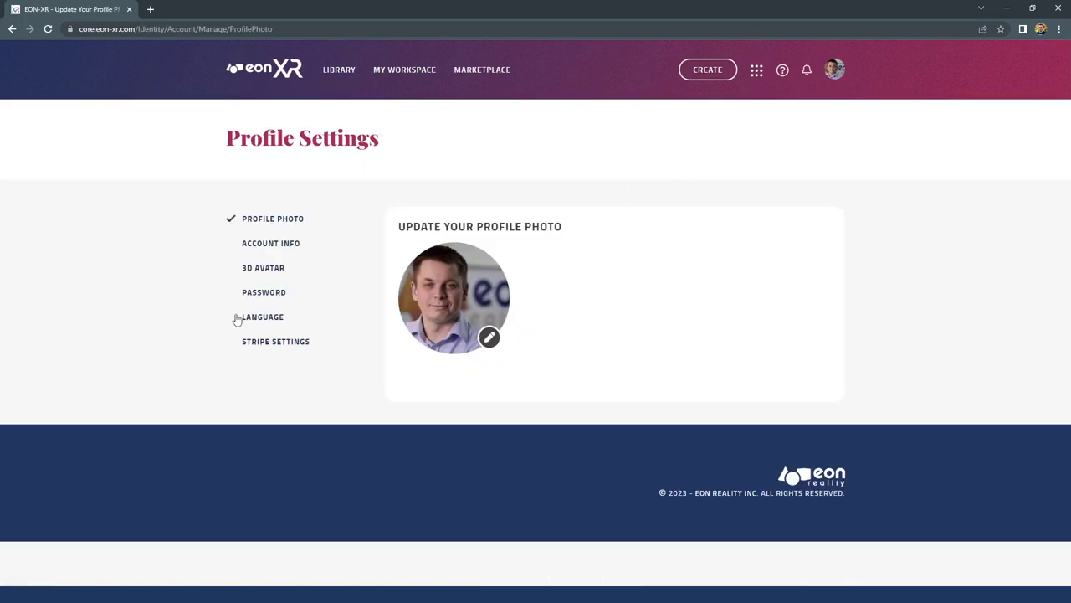
pyautogui.click(268, 246)
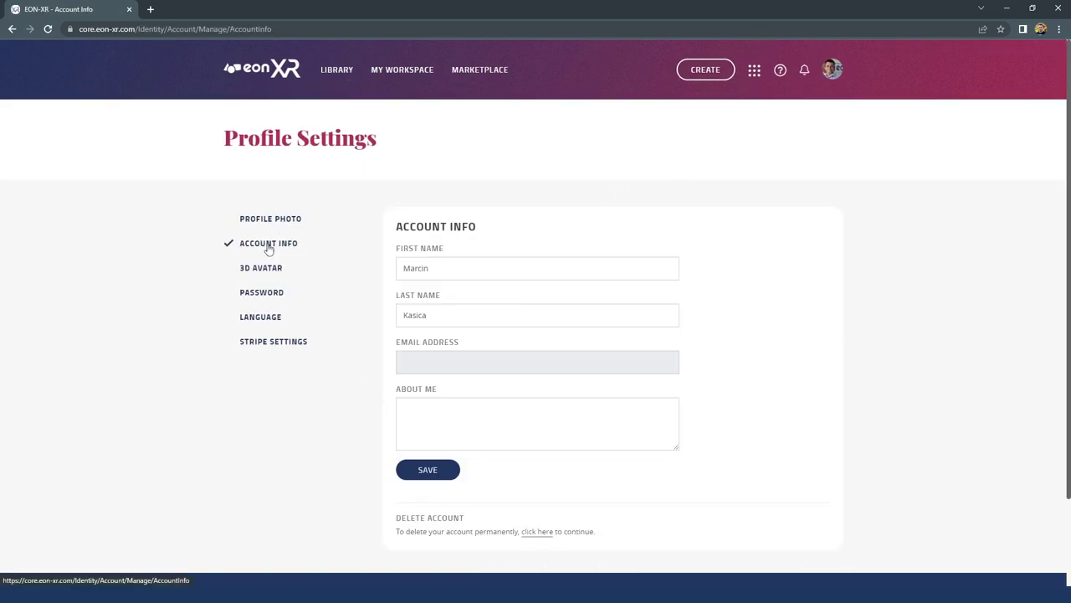
pyautogui.click(268, 272)
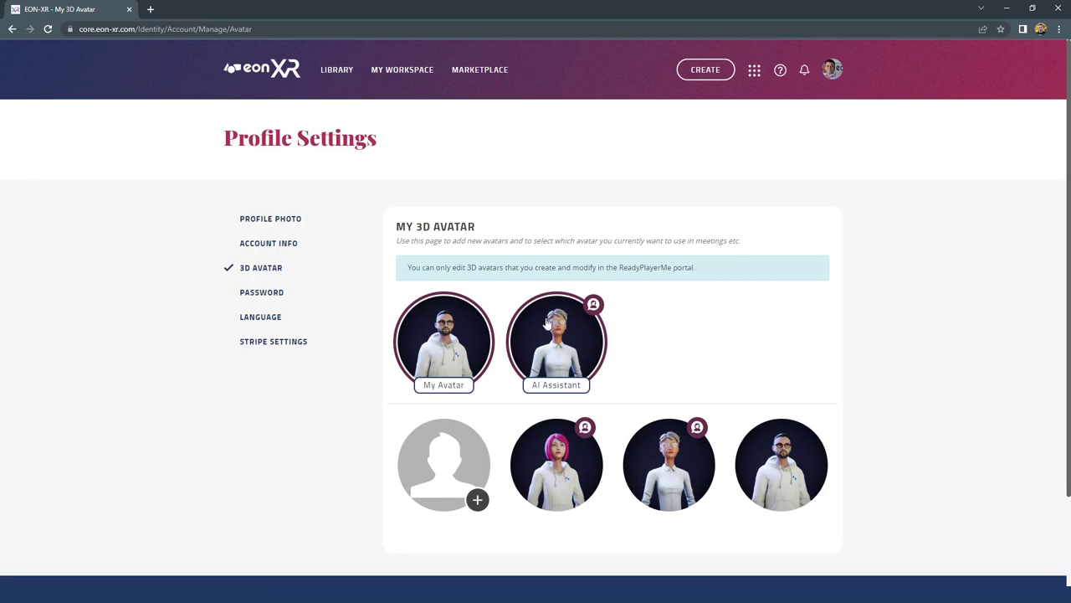
# Look through the Password, Language and Stripe Settings pages, then return to the Library
pyautogui.click(256, 297)
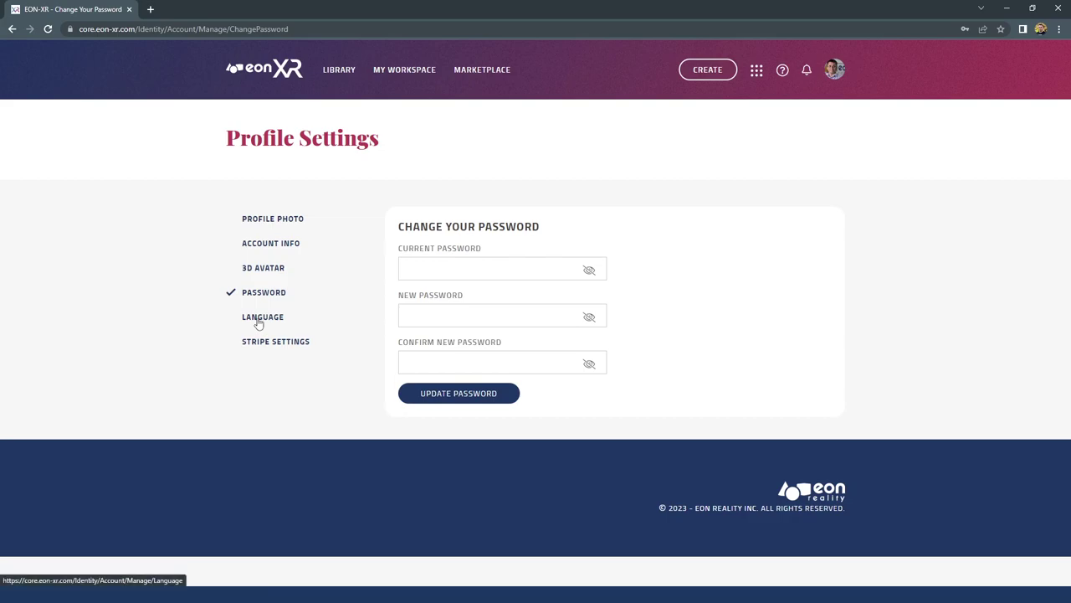
pyautogui.click(260, 322)
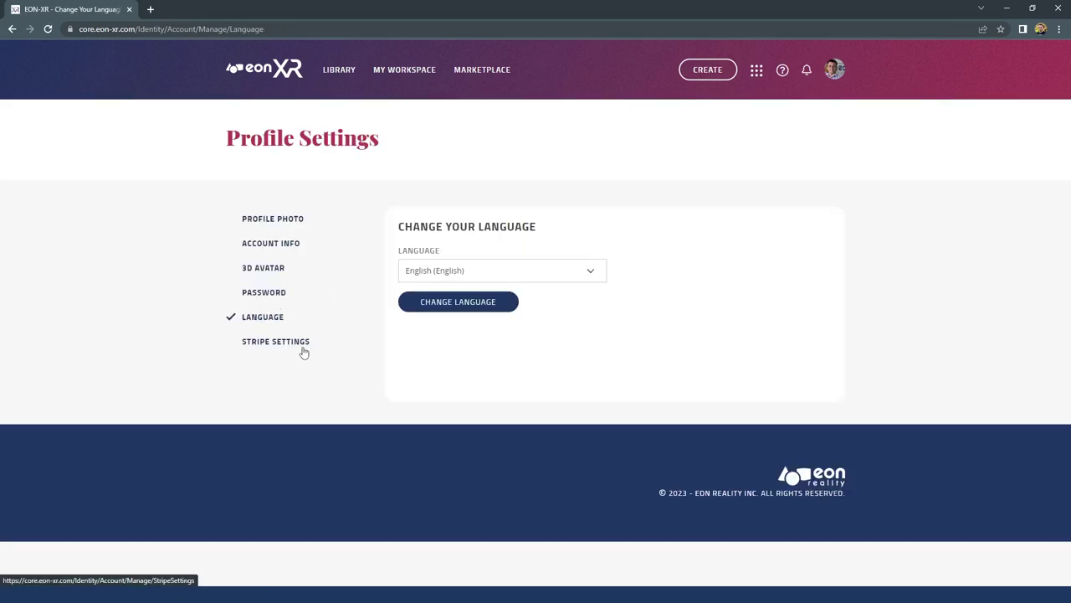
pyautogui.click(284, 348)
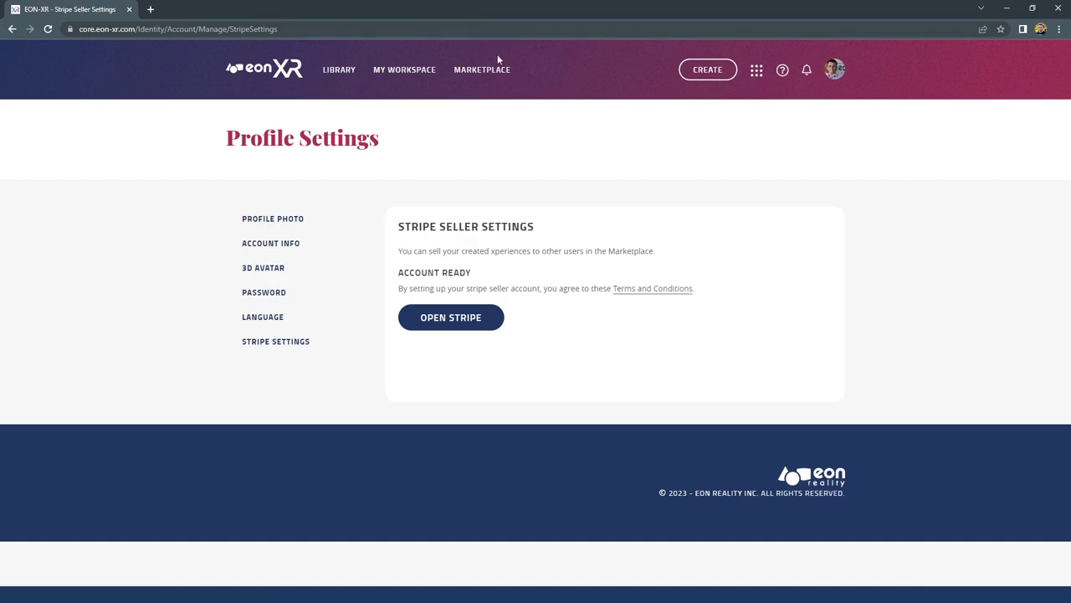
pyautogui.click(340, 76)
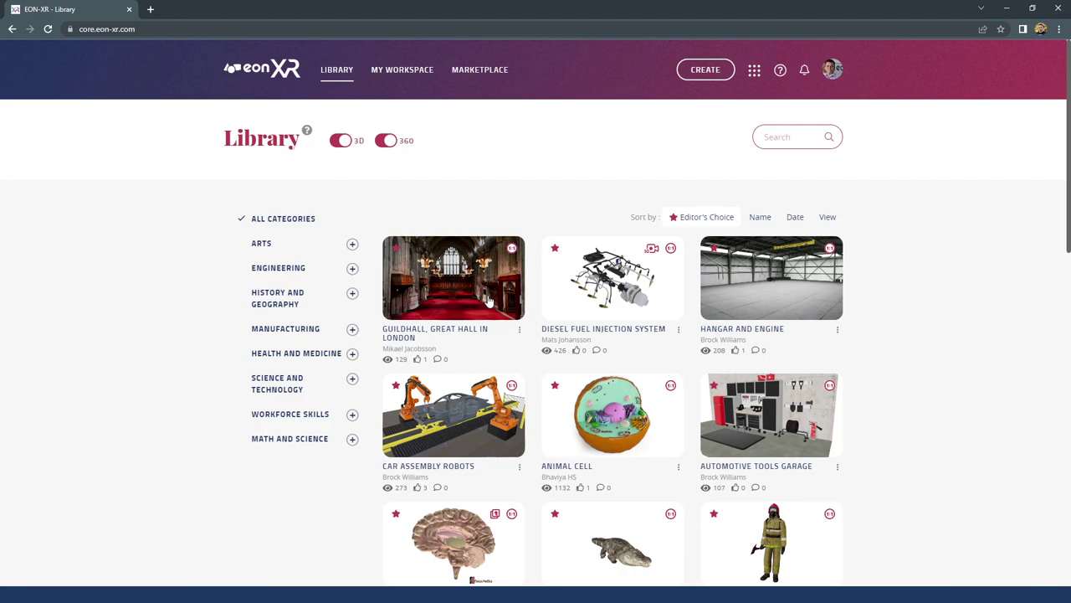
# Open the Diesel Fuel Injection System Xperience, launch it in the EON-XR app, and rotate the model
pyautogui.click(611, 293)
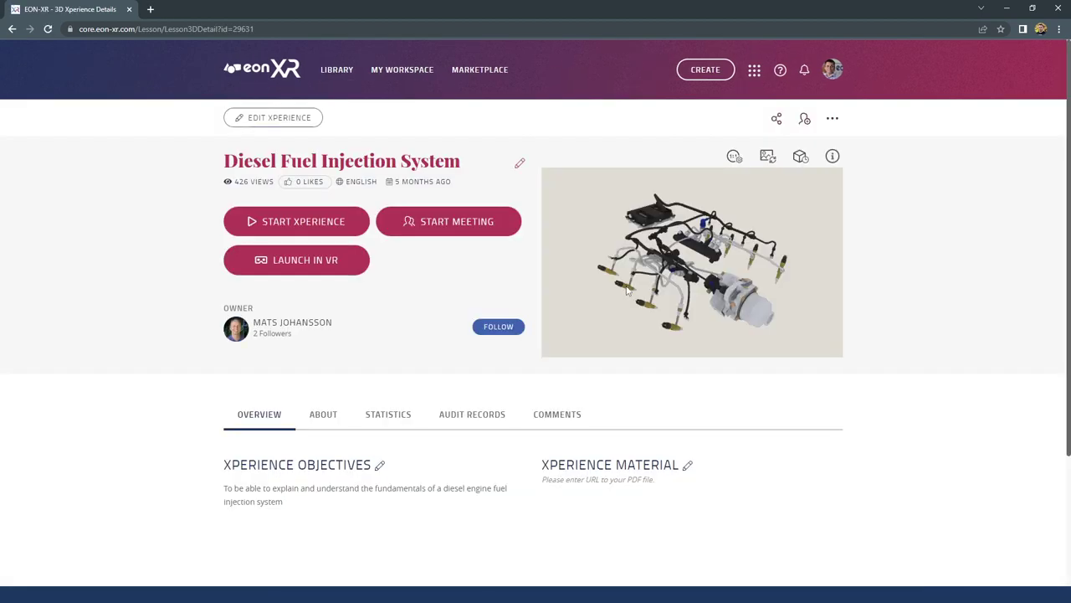
pyautogui.click(339, 223)
pyautogui.click(333, 231)
pyautogui.click(305, 229)
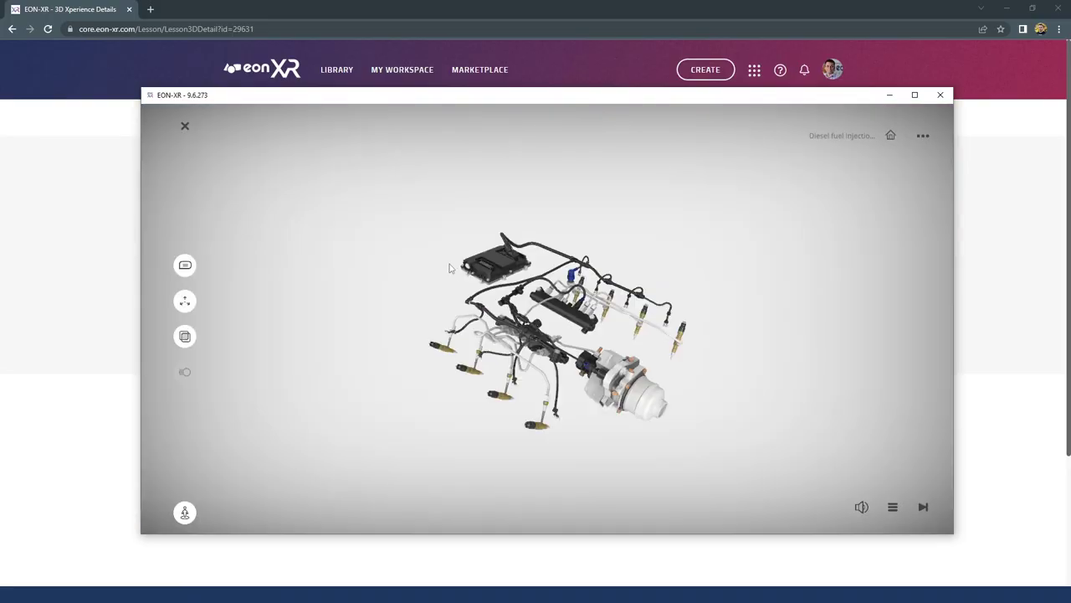
pyautogui.moveTo(450, 268); pyautogui.dragTo(619, 231)
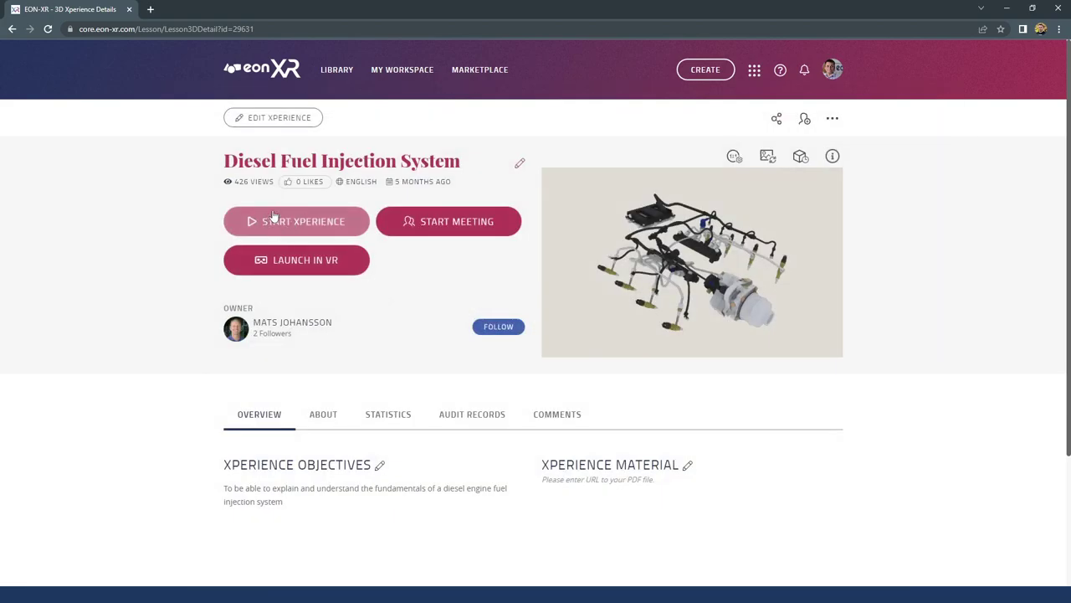
pyautogui.click(833, 72)
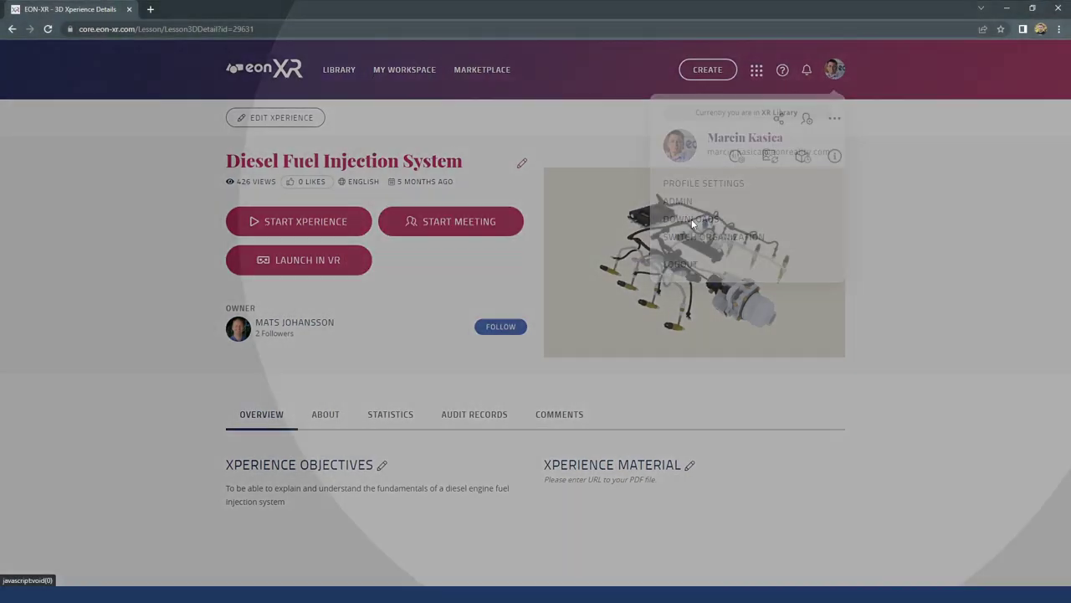
pyautogui.click(691, 221)
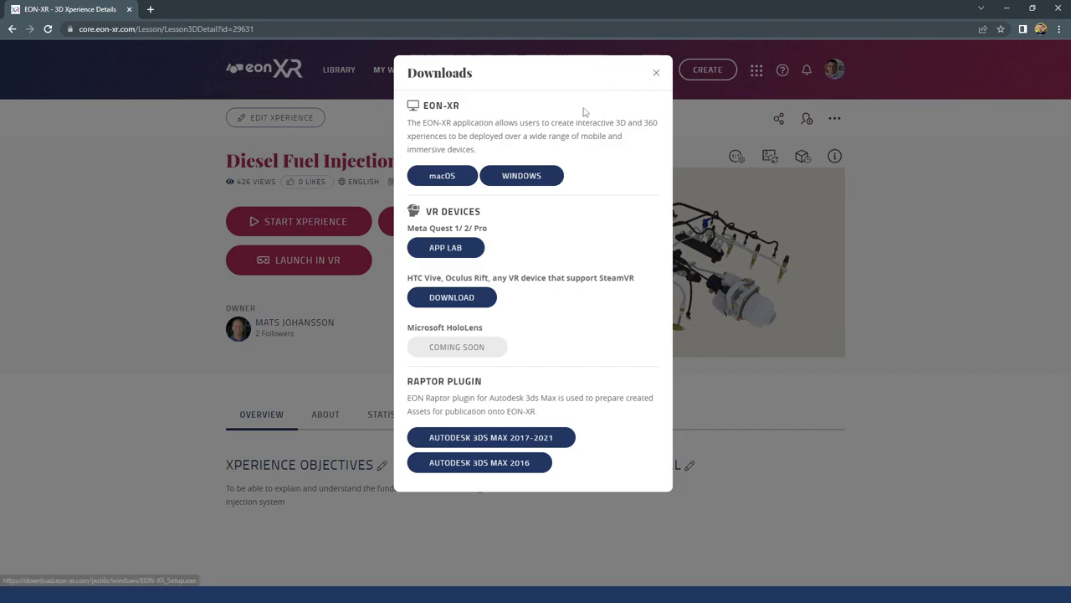
pyautogui.click(657, 75)
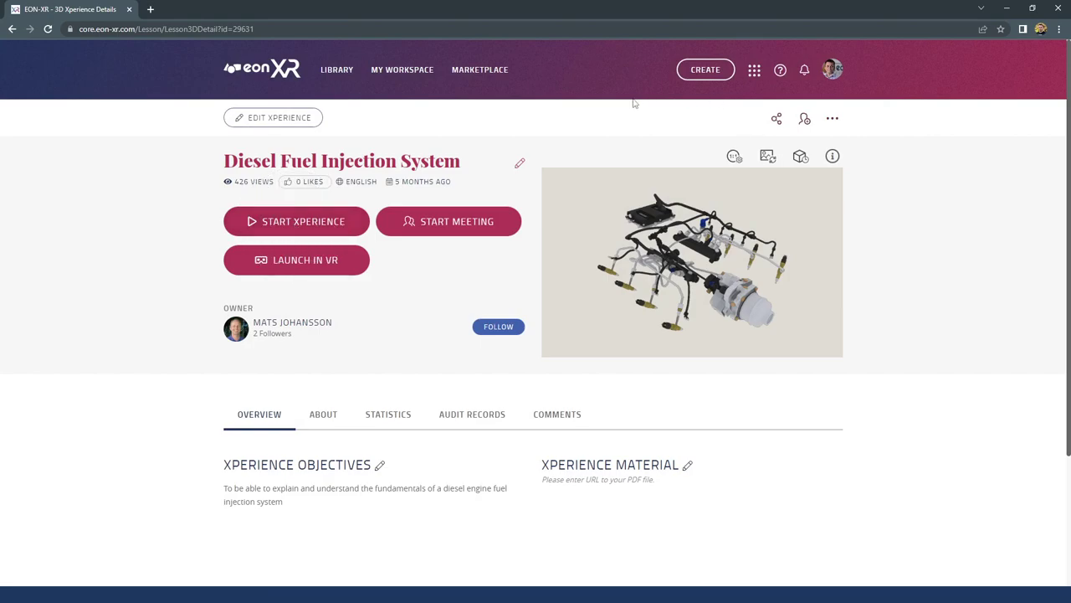
# Choose CREATE and pick 3D ASSETS as the new Xperience's asset type
pyautogui.click(710, 70)
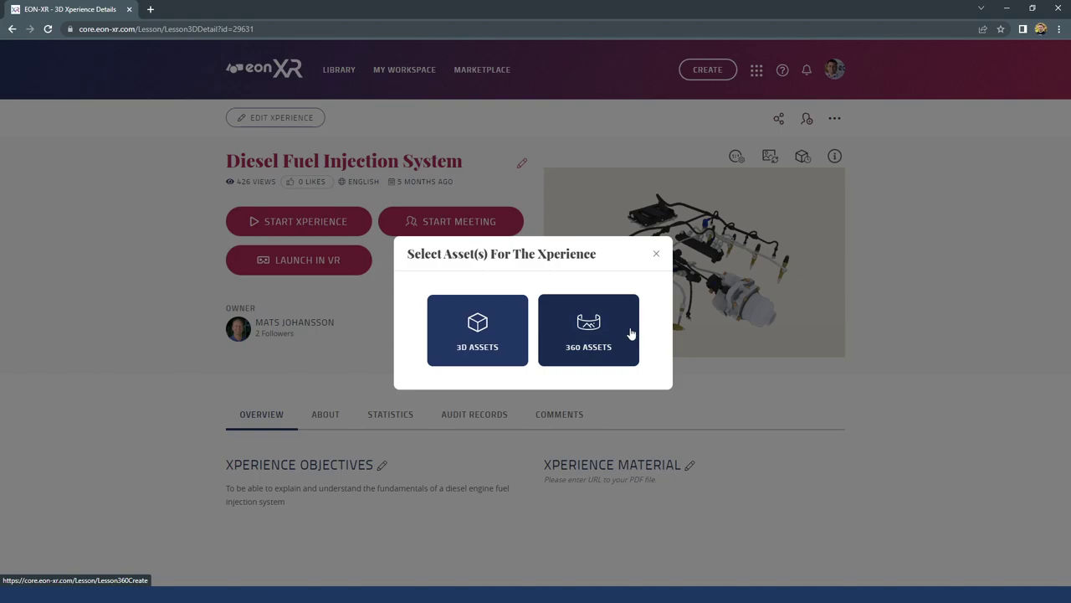
pyautogui.click(517, 333)
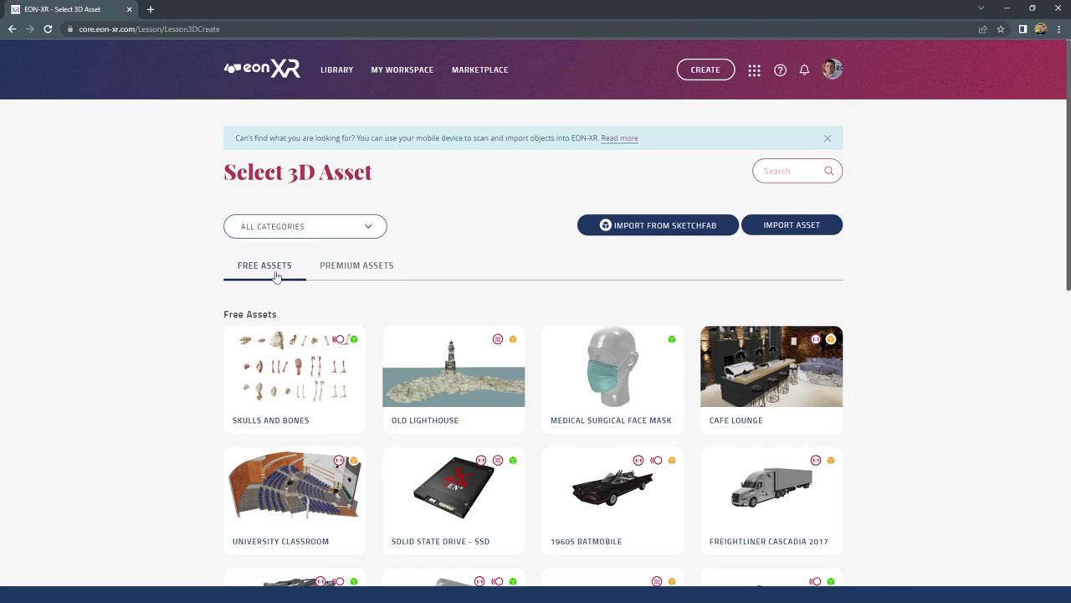
# Scroll the free 3D assets, try the search, view Premium Assets, and open Import from Sketchfab
pyautogui.scroll(-3, 402, 330)
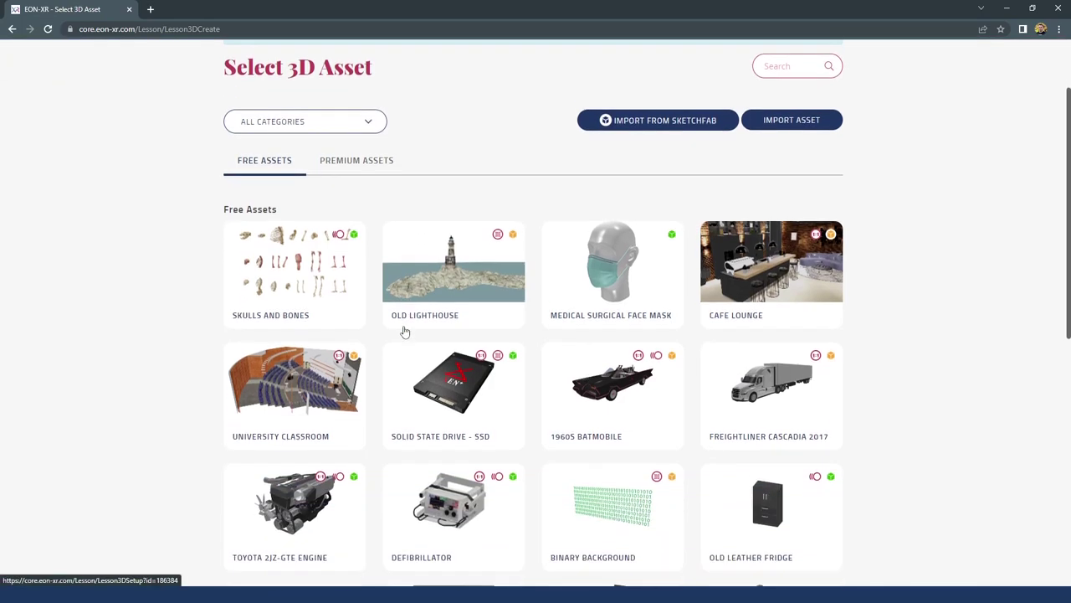
pyautogui.scroll(3, 402, 331)
pyautogui.scroll(-3, 402, 329)
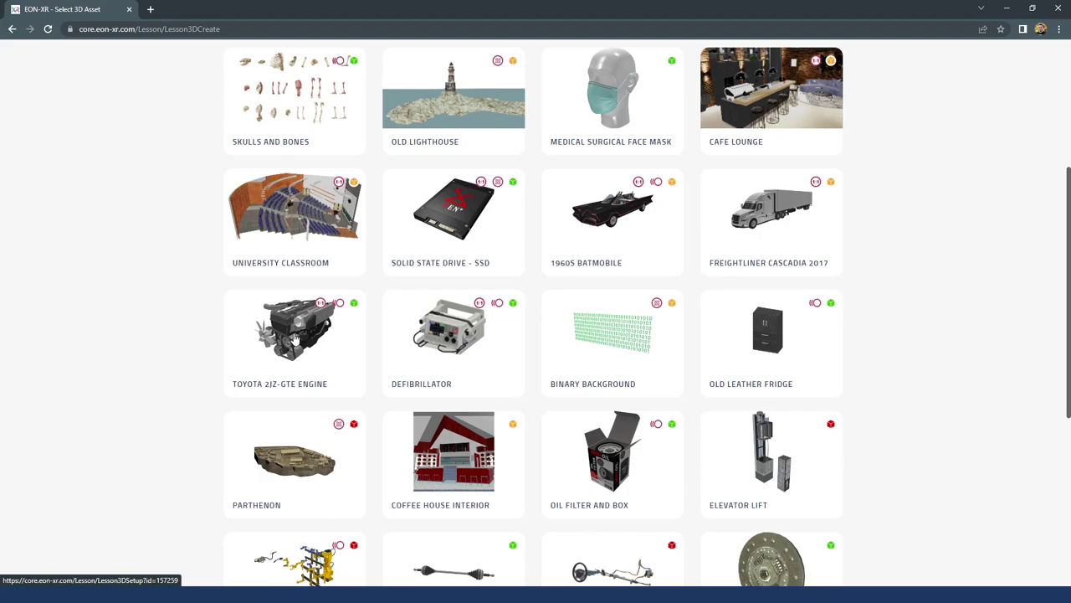
pyautogui.scroll(2, 488, 322)
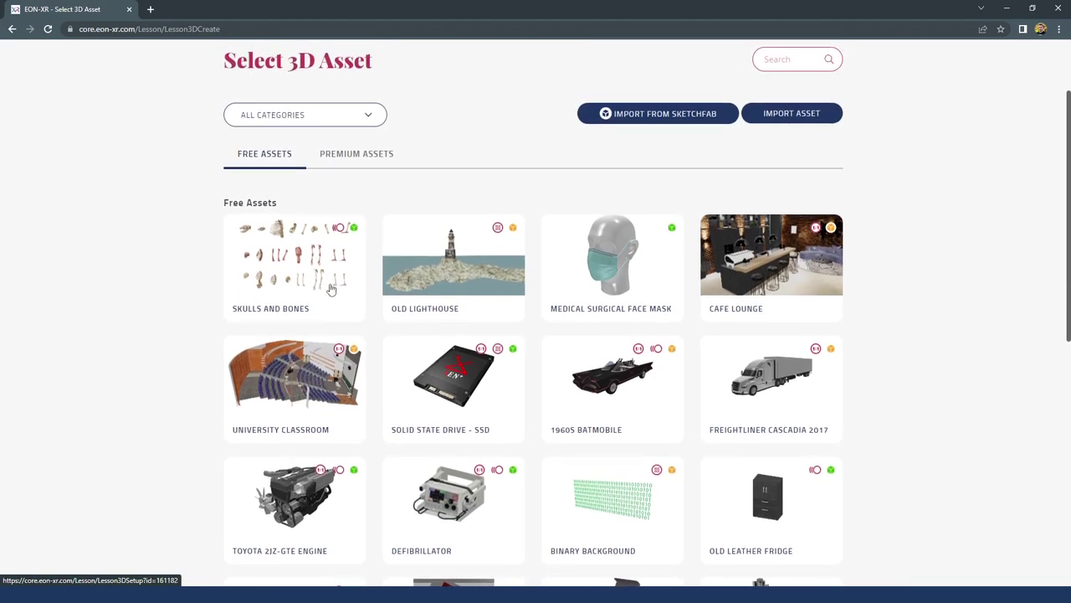
pyautogui.scroll(2, 335, 289)
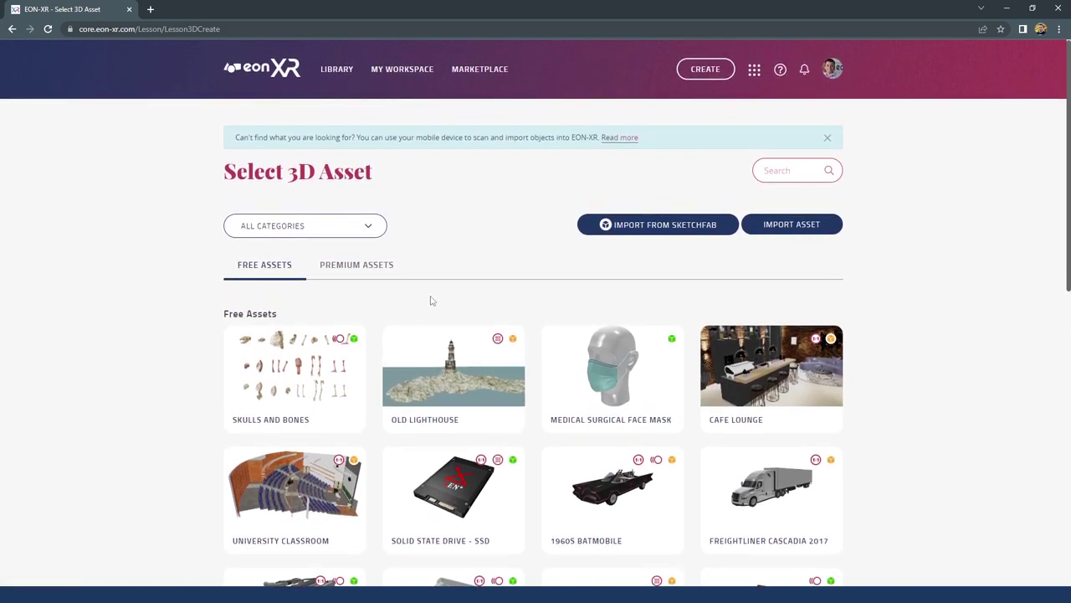
pyautogui.click(785, 172)
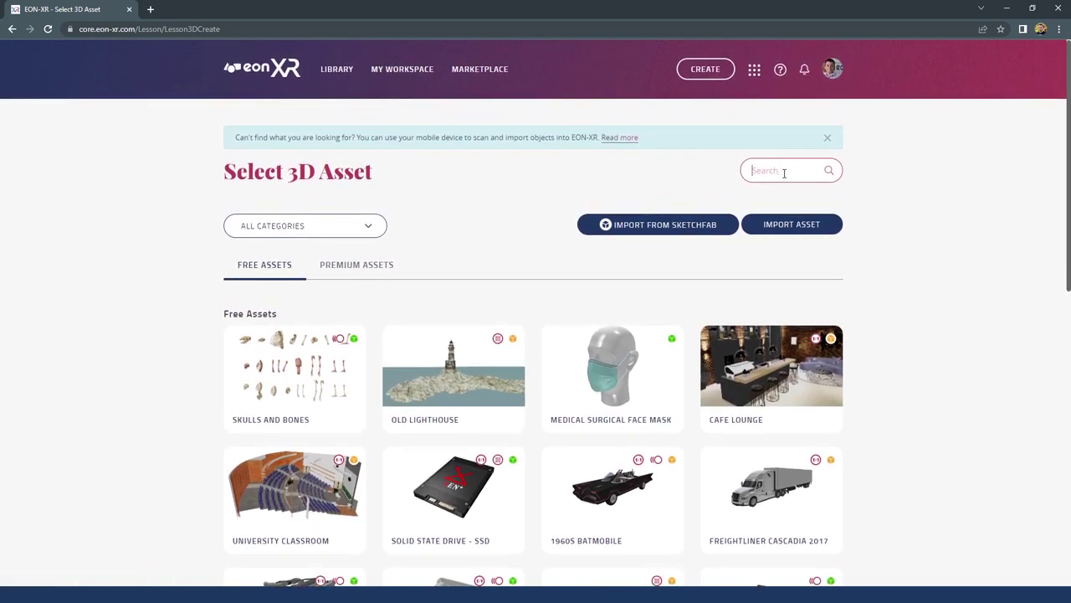
pyautogui.click(732, 170)
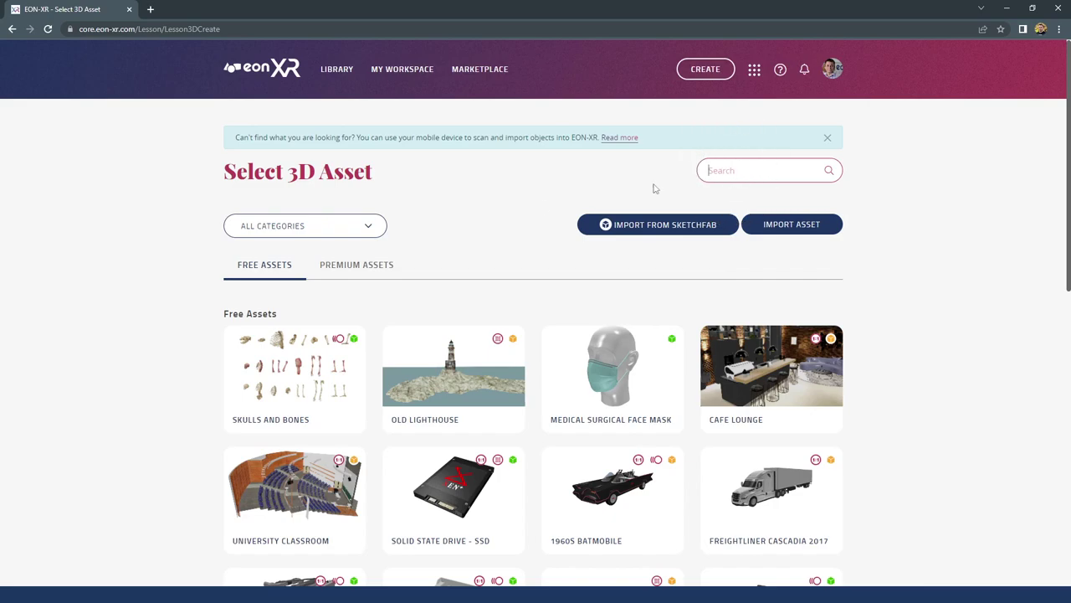
pyautogui.click(356, 268)
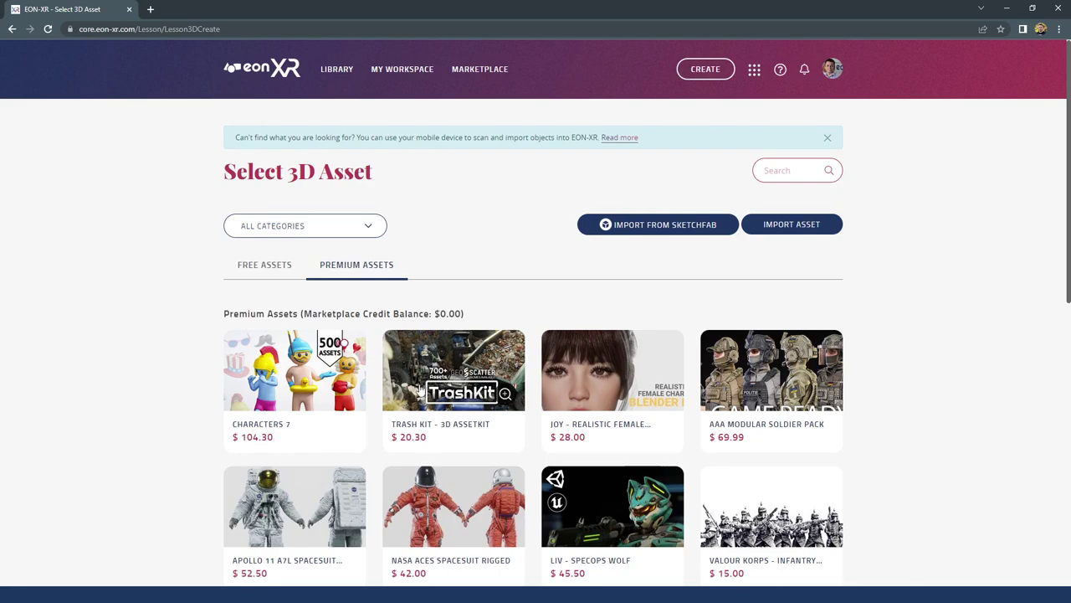
pyautogui.click(646, 226)
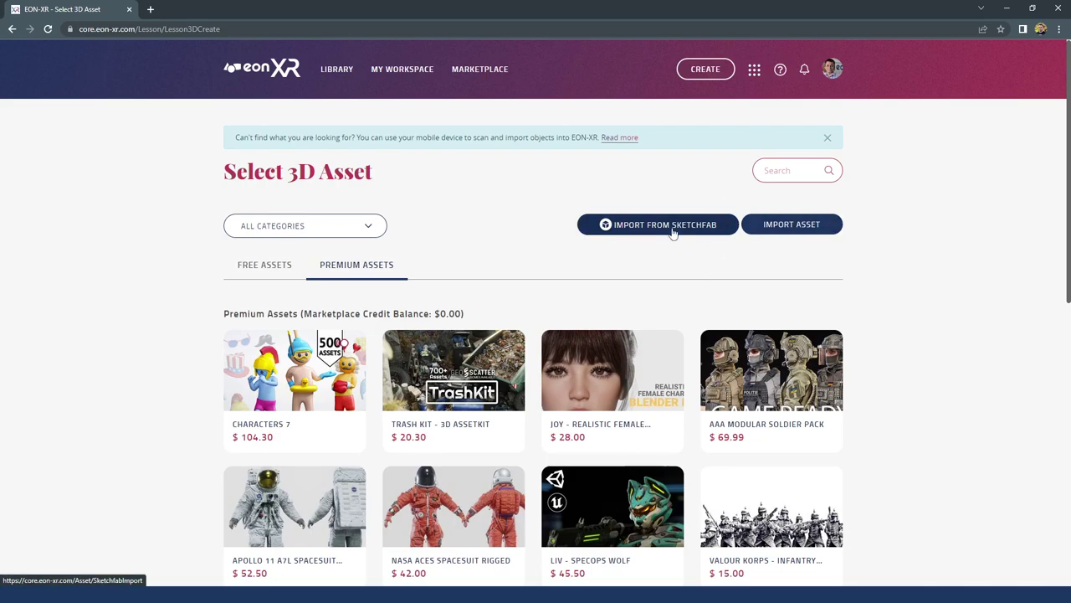
# Search the Sketchfab import catalogue for 'engin' to list engine models
pyautogui.click(673, 227)
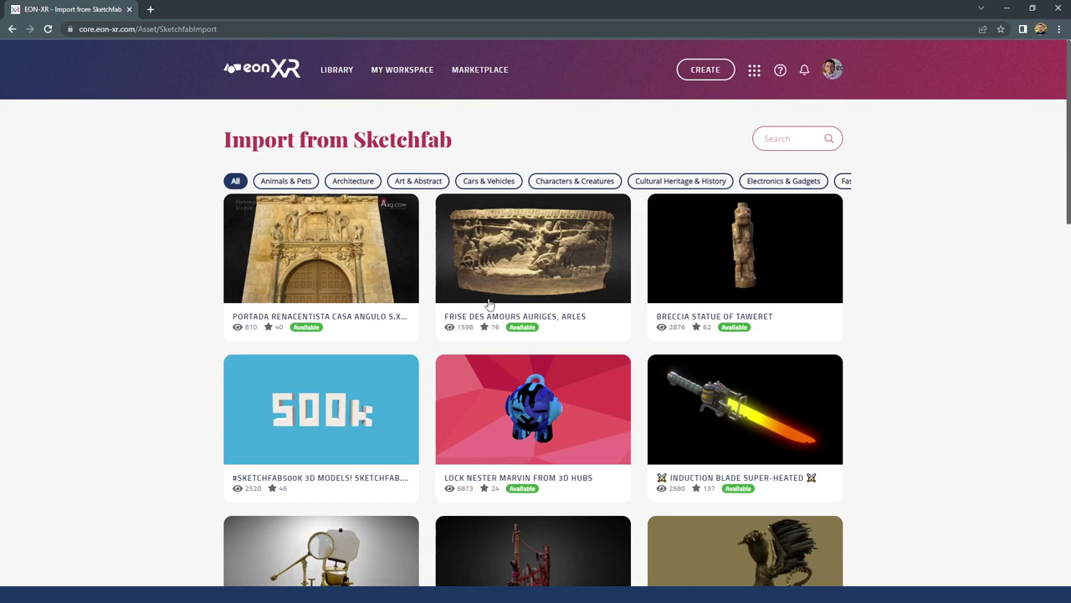
pyautogui.click(774, 140)
pyautogui.write('engine')
pyautogui.press('Return')
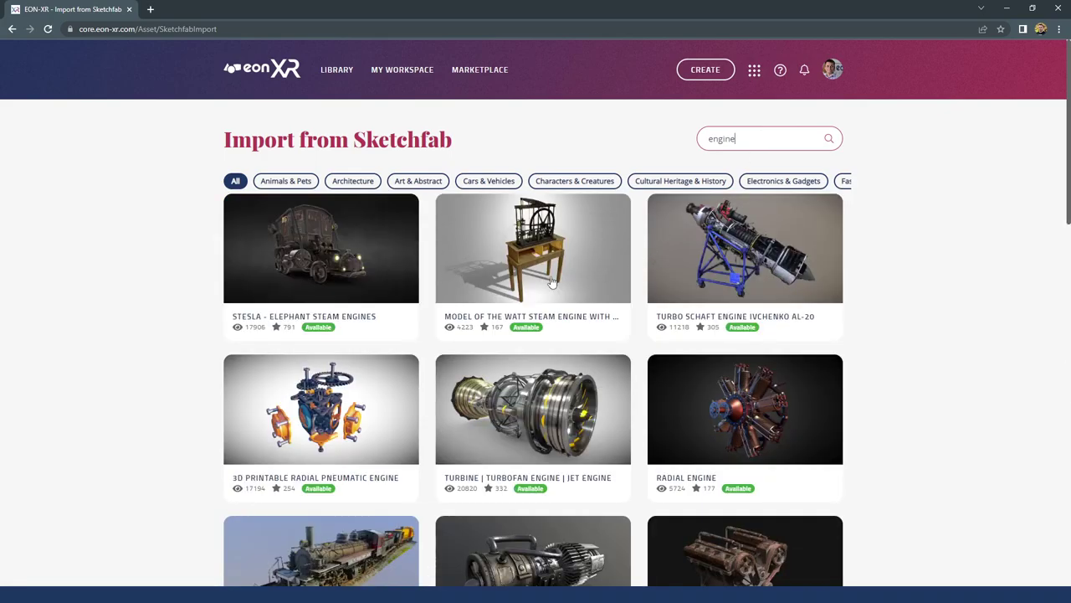
# Scroll the engine results, view the Watt Steam Engine's details, then close them
pyautogui.scroll(-3, 518, 350)
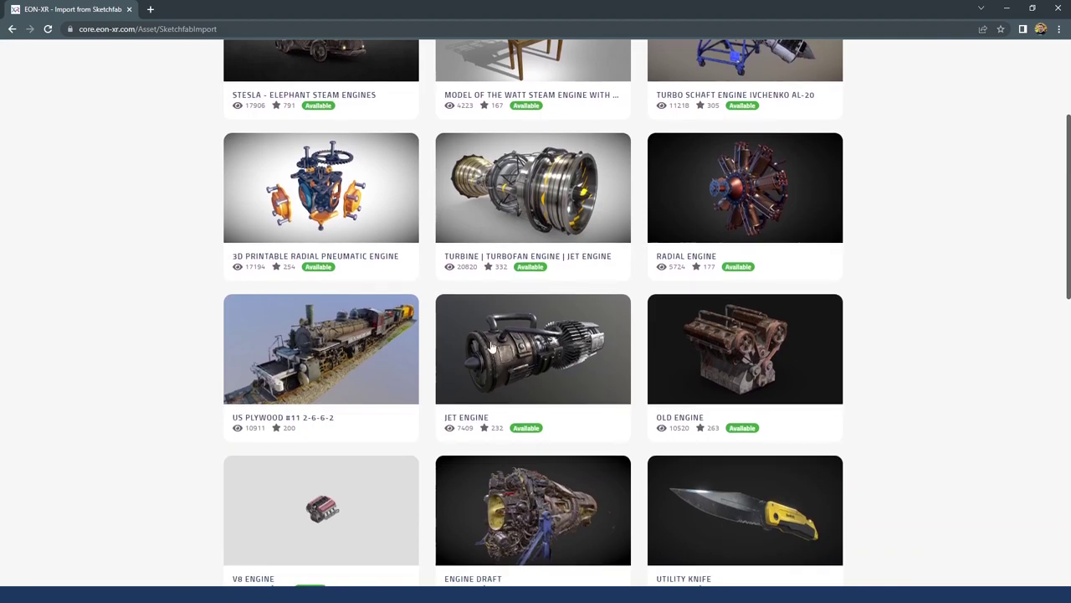
pyautogui.scroll(-3, 516, 348)
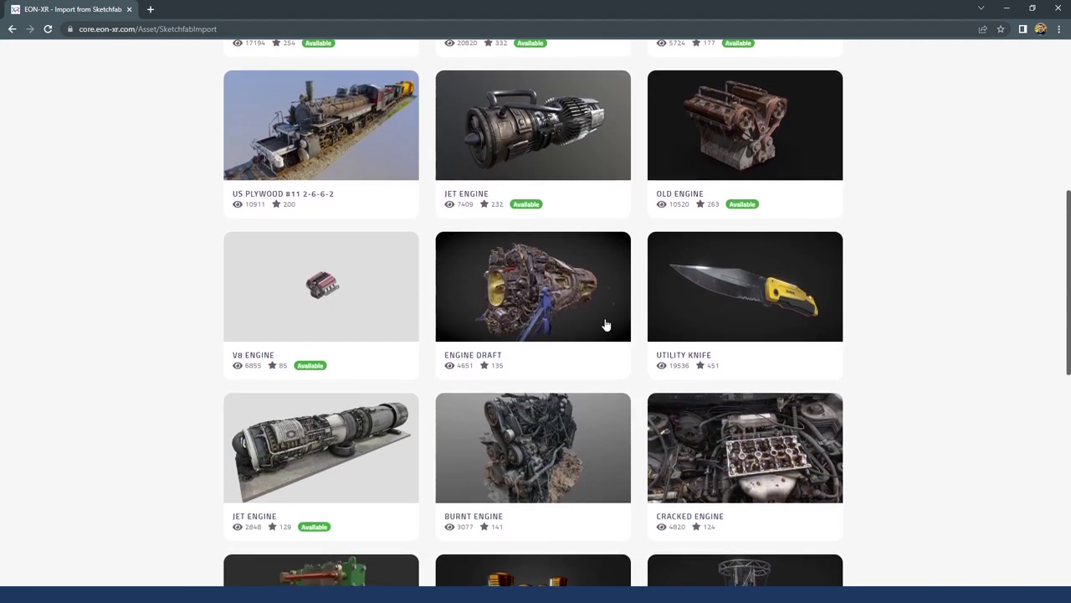
pyautogui.scroll(6, 606, 325)
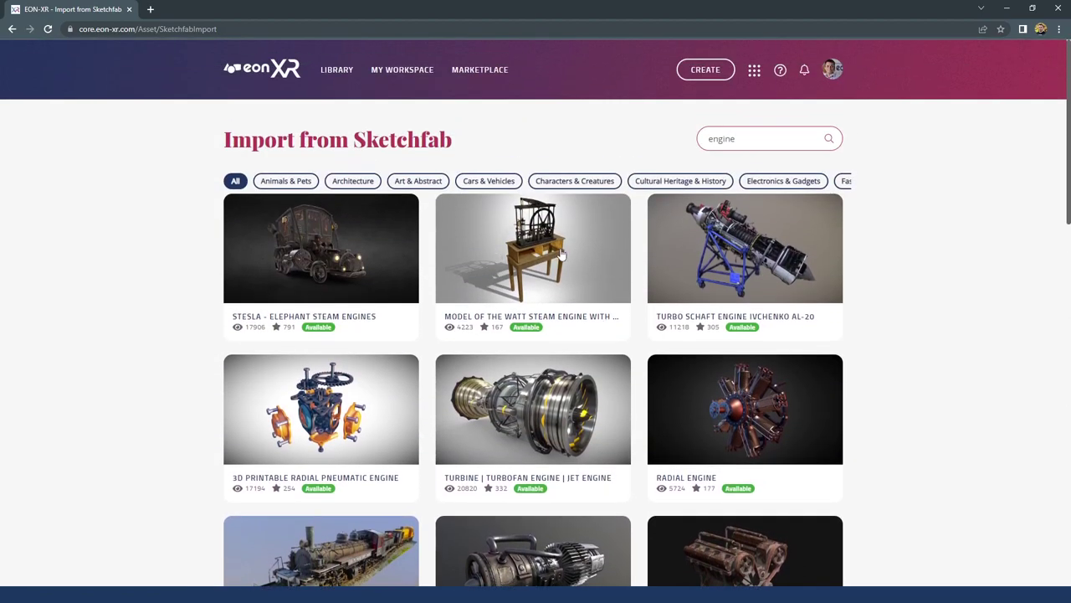
pyautogui.click(563, 255)
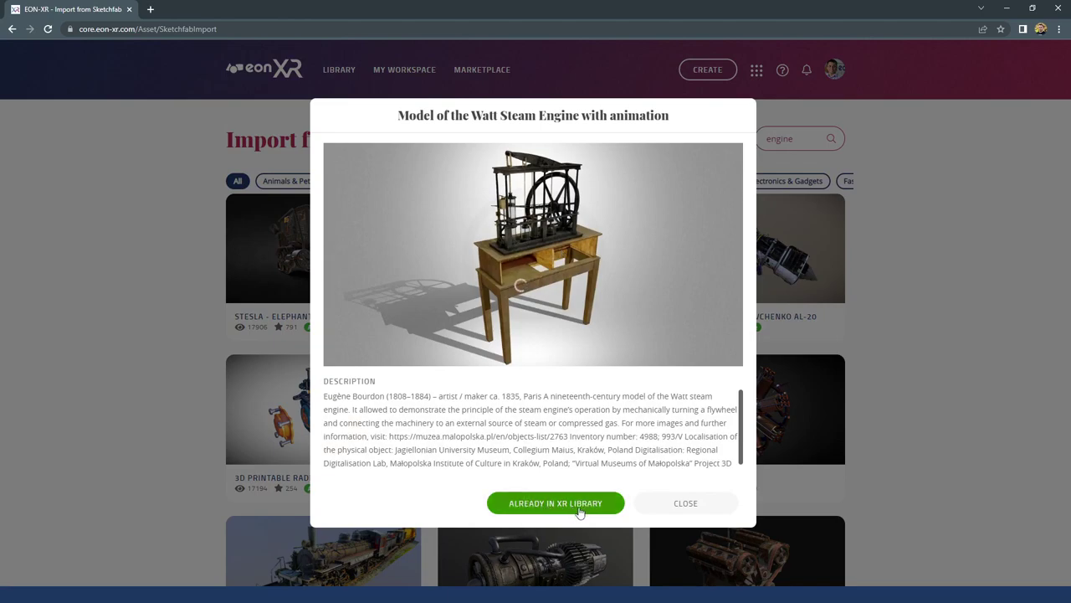
pyautogui.click(686, 503)
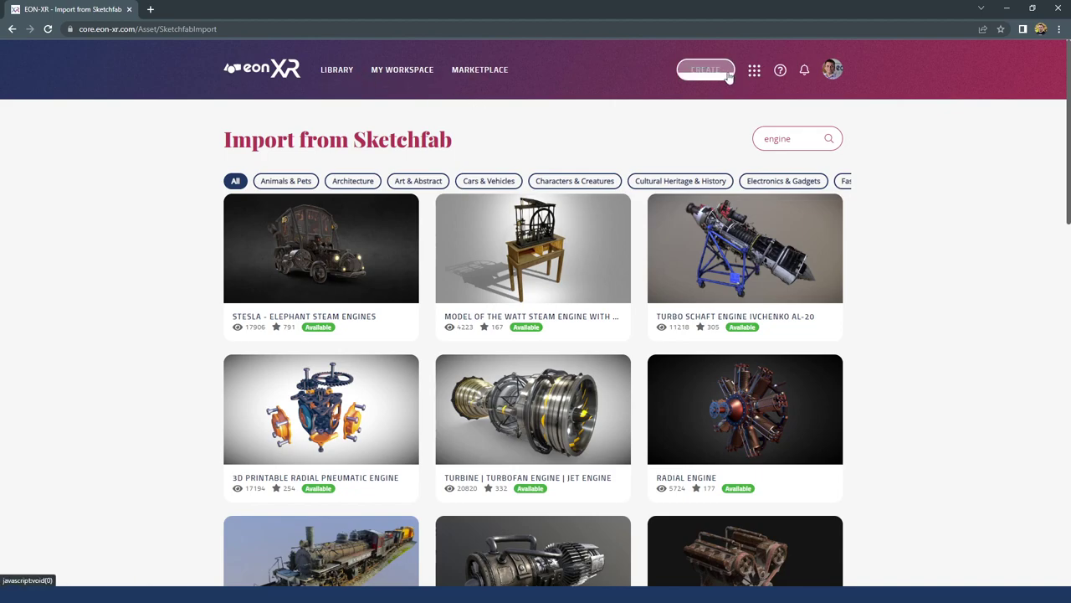
# Reach the Import 3D Asset page from the apps grid, after a brief detour to Sketchfab import
pyautogui.click(754, 72)
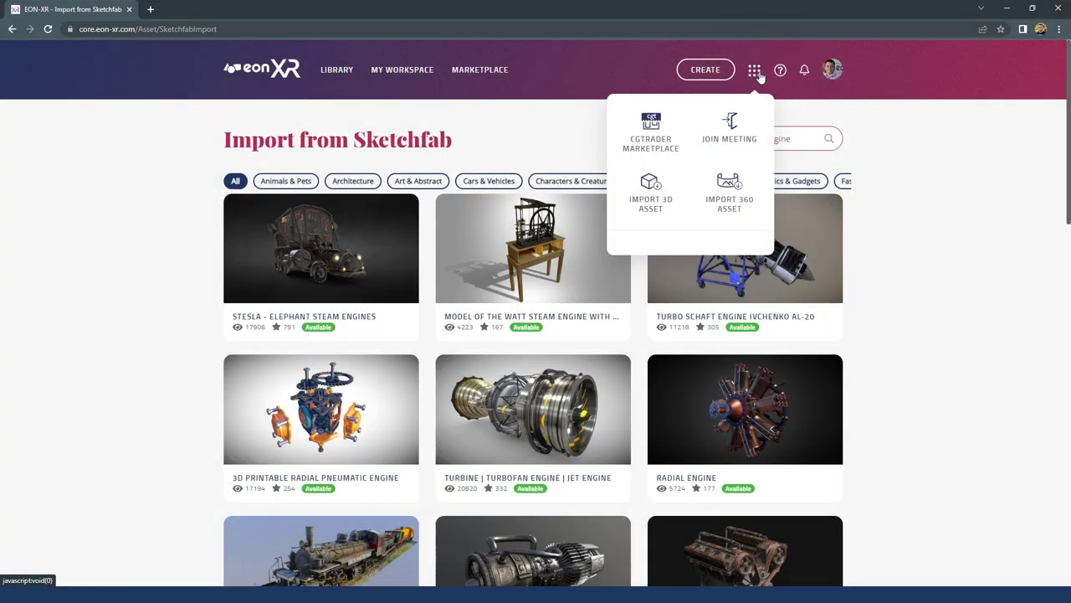
pyautogui.click(653, 201)
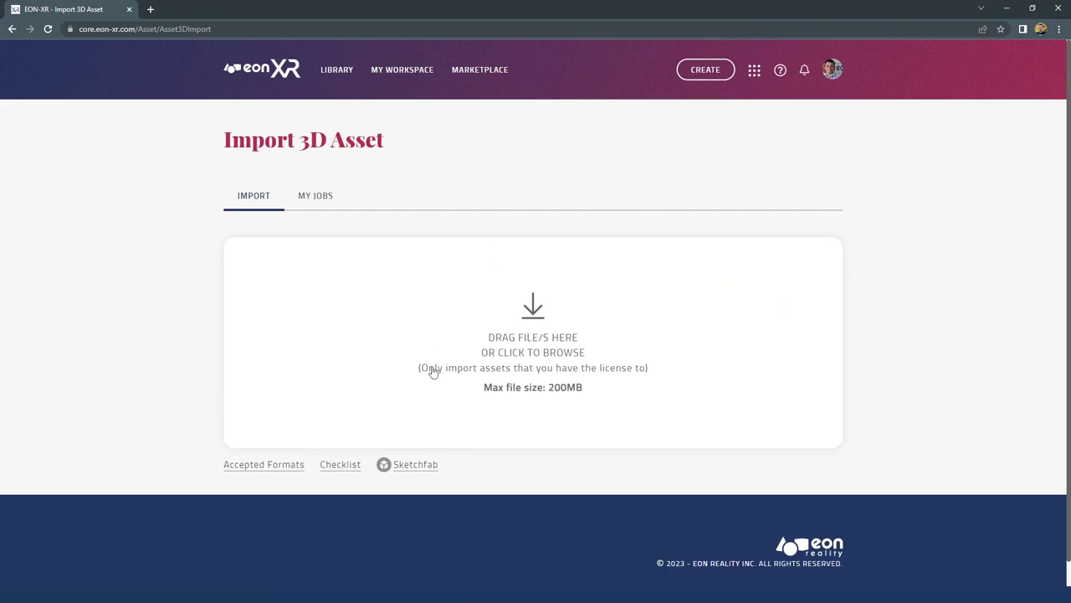
pyautogui.click(422, 465)
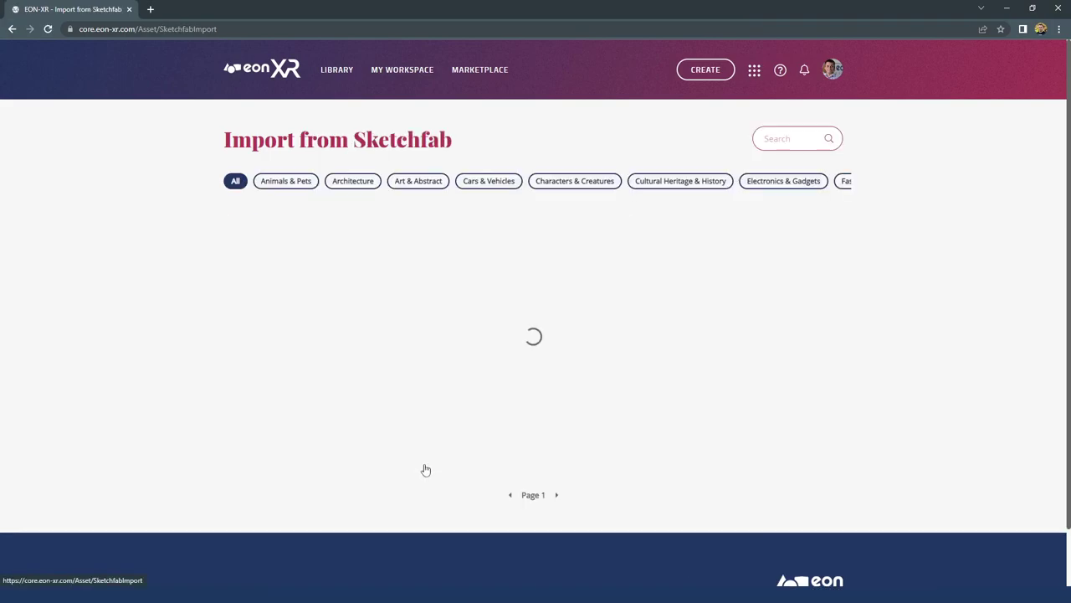
pyautogui.click(755, 69)
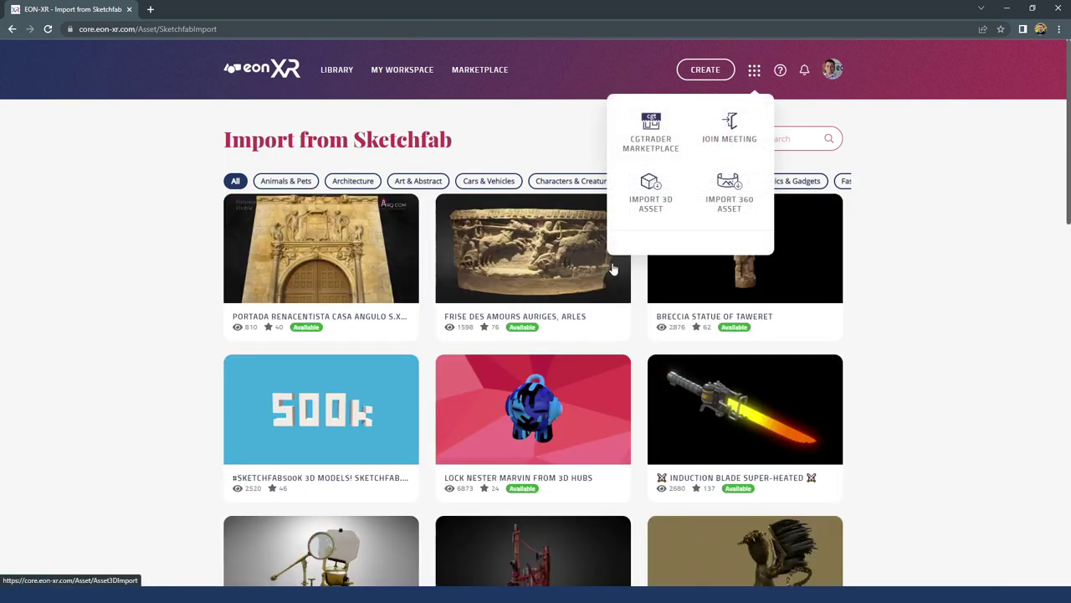
pyautogui.click(648, 195)
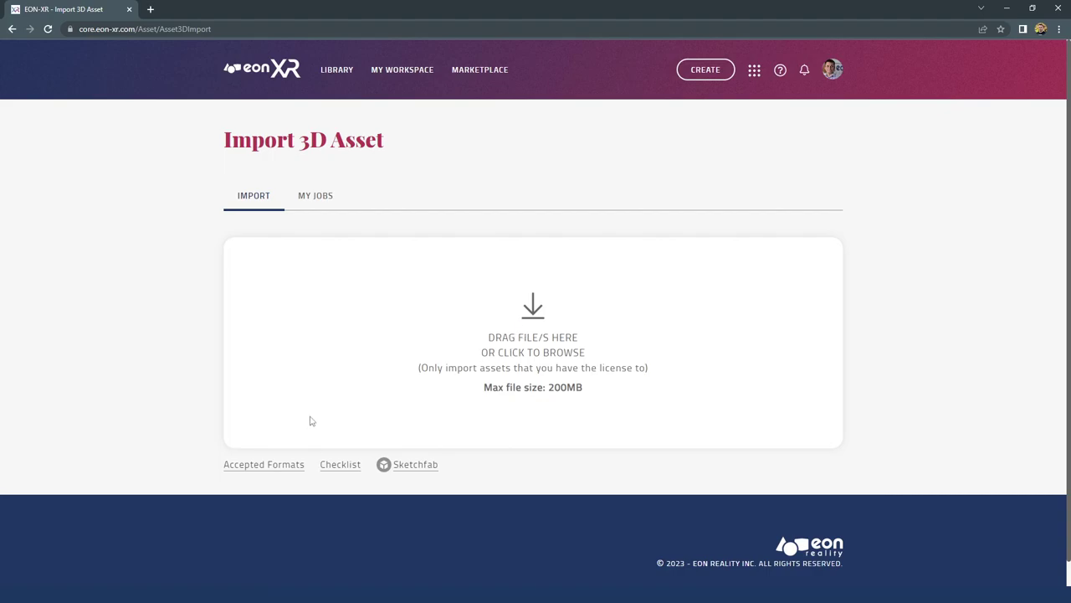
pyautogui.click(270, 465)
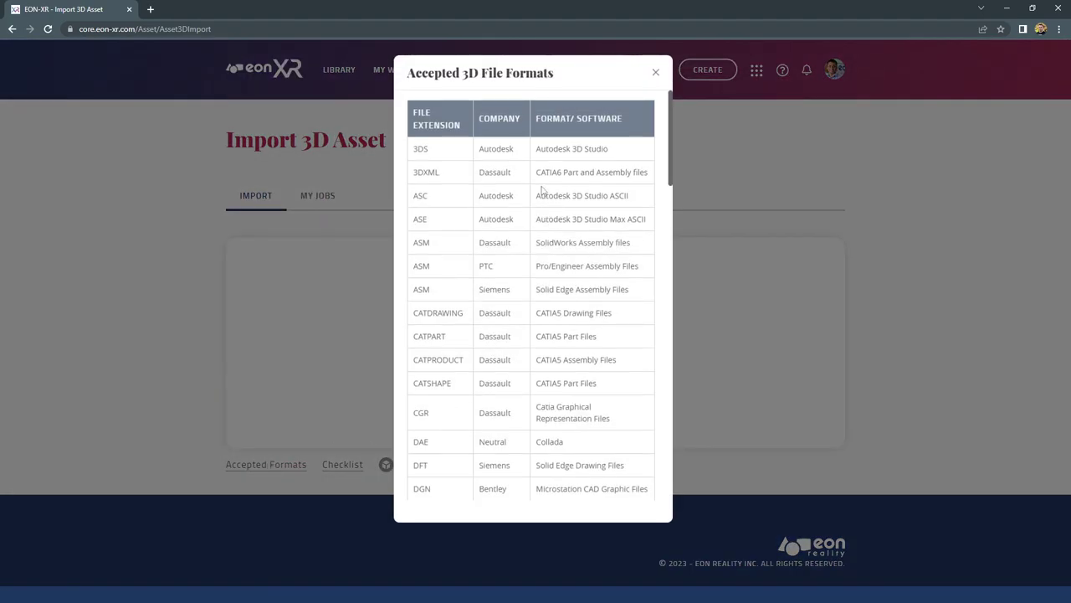
pyautogui.scroll(-2, 442, 160)
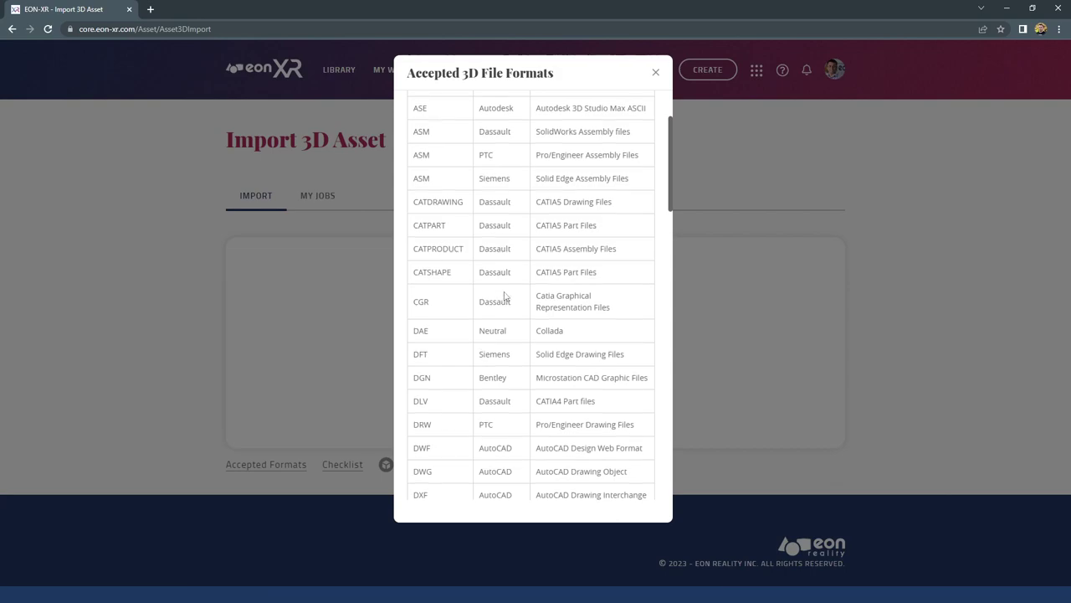
pyautogui.scroll(-1, 510, 290)
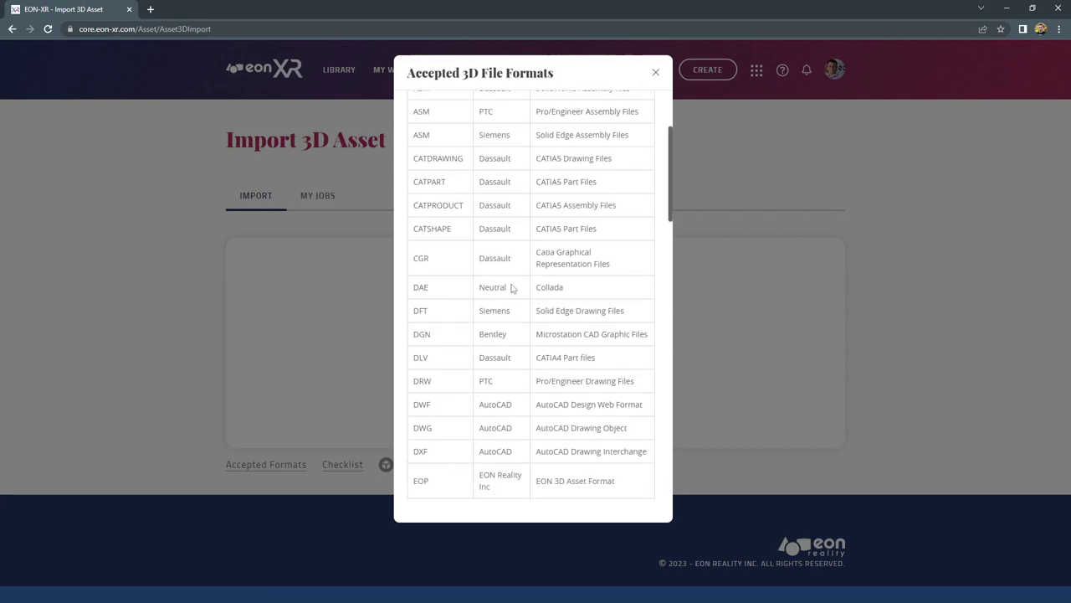
pyautogui.scroll(-5, 511, 288)
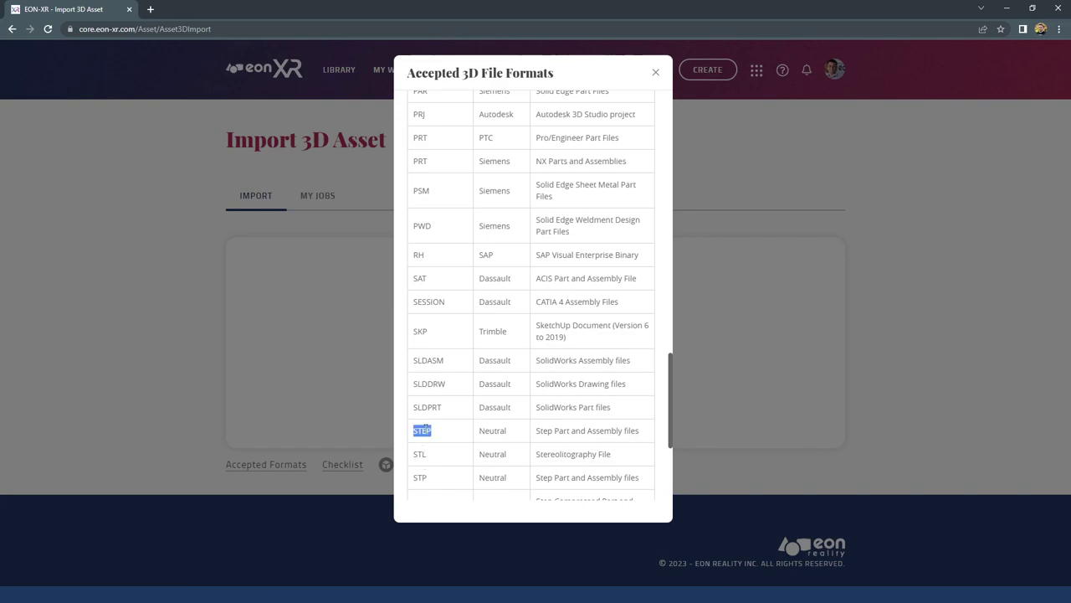
pyautogui.scroll(6, 443, 286)
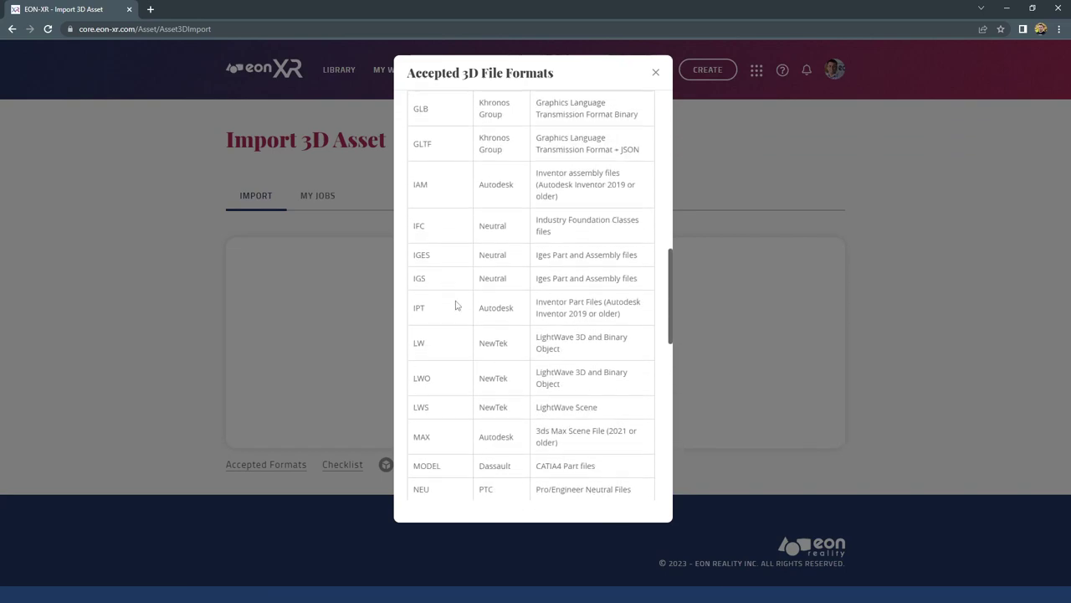
pyautogui.scroll(4, 455, 319)
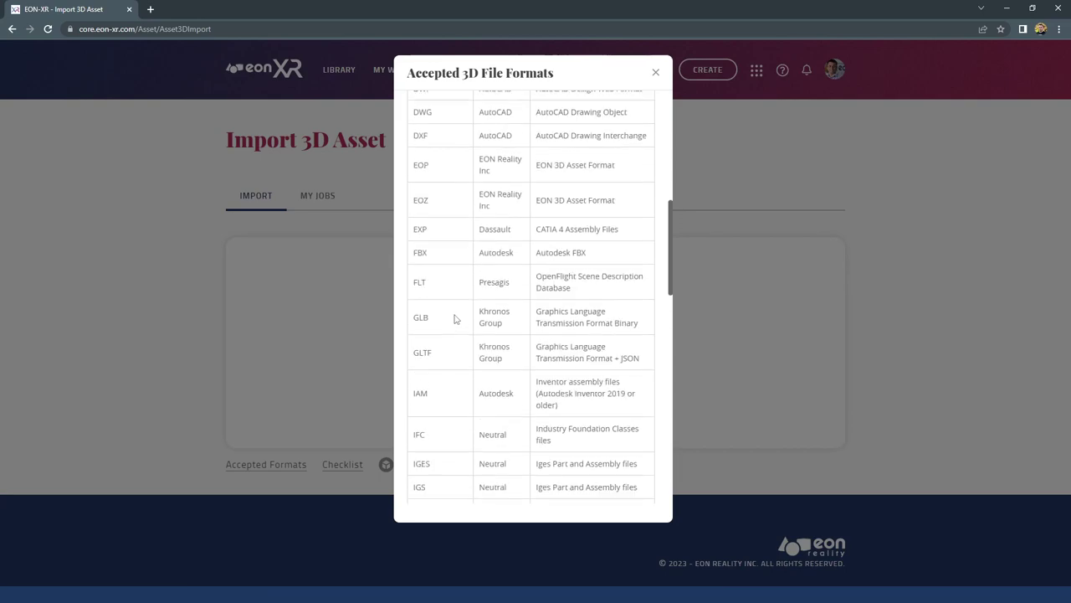
pyautogui.scroll(3, 423, 210)
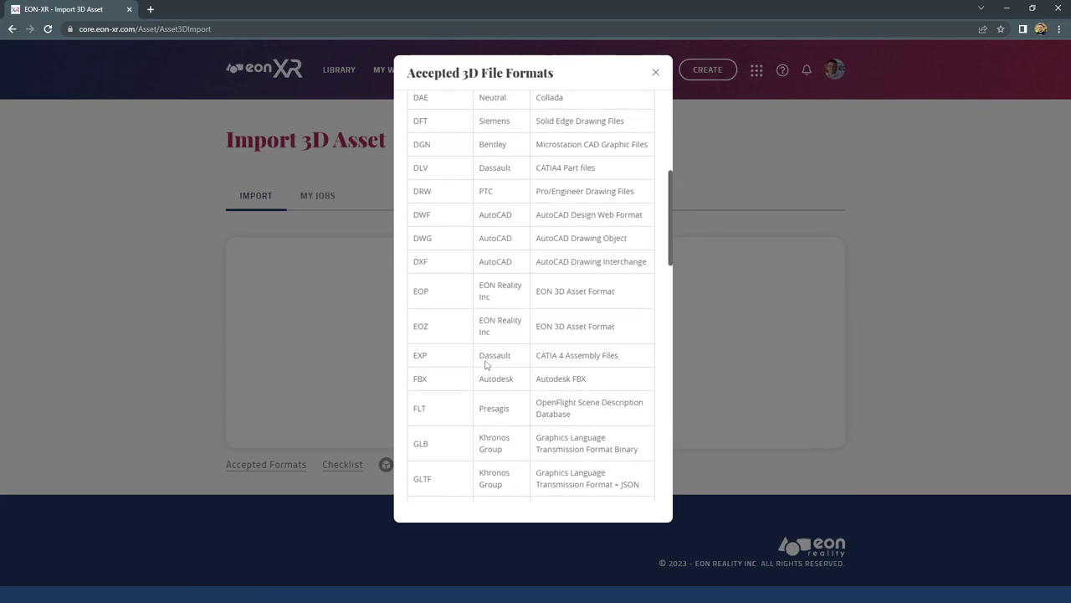
pyautogui.click(655, 72)
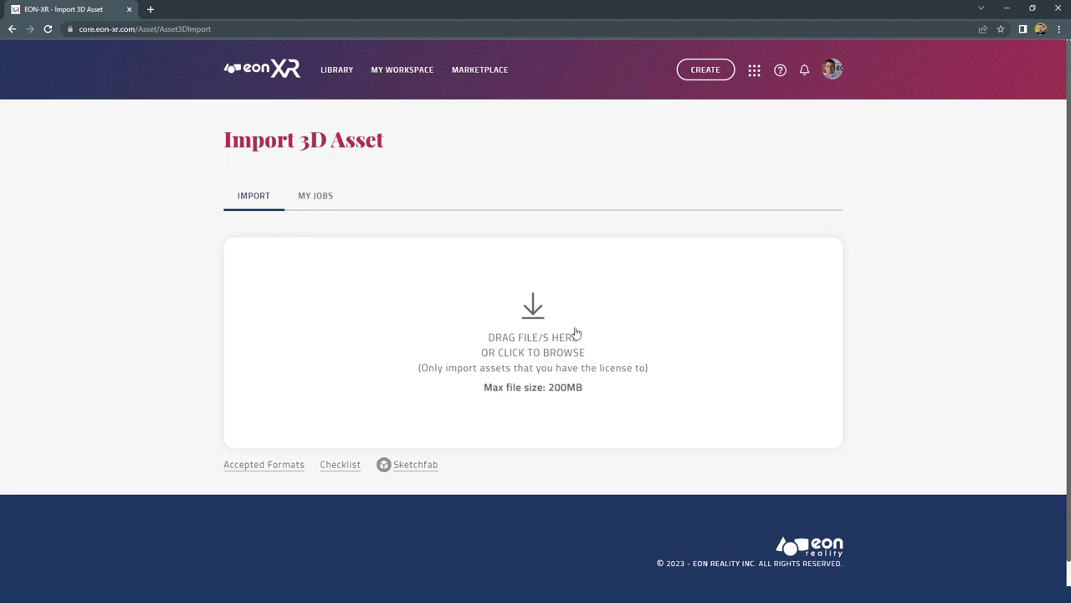
# Switch the Import 3D Asset page to its MY JOBS tab
pyautogui.click(316, 200)
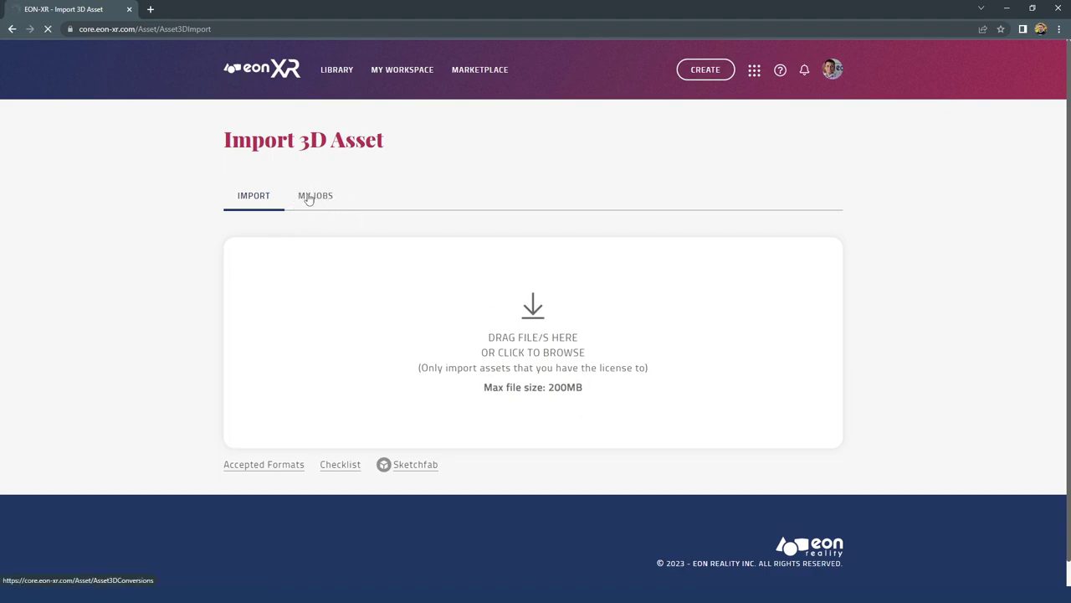
# Load the 3D Asset Conversions list and highlight the Rural hospital in Lukashivka job
pyautogui.click(325, 203)
pyautogui.click(325, 203)
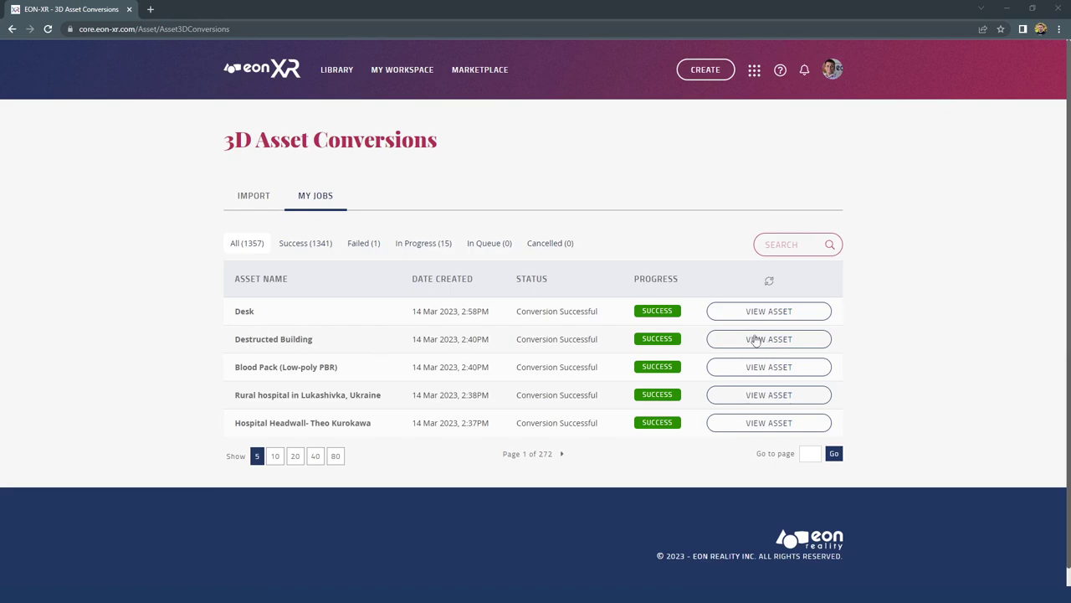
pyautogui.moveTo(249, 395); pyautogui.dragTo(343, 395)
# View the Rural hospital in Lukashivka, Ukraine asset, then create a new 3D-assets Xperience
pyautogui.click(769, 400)
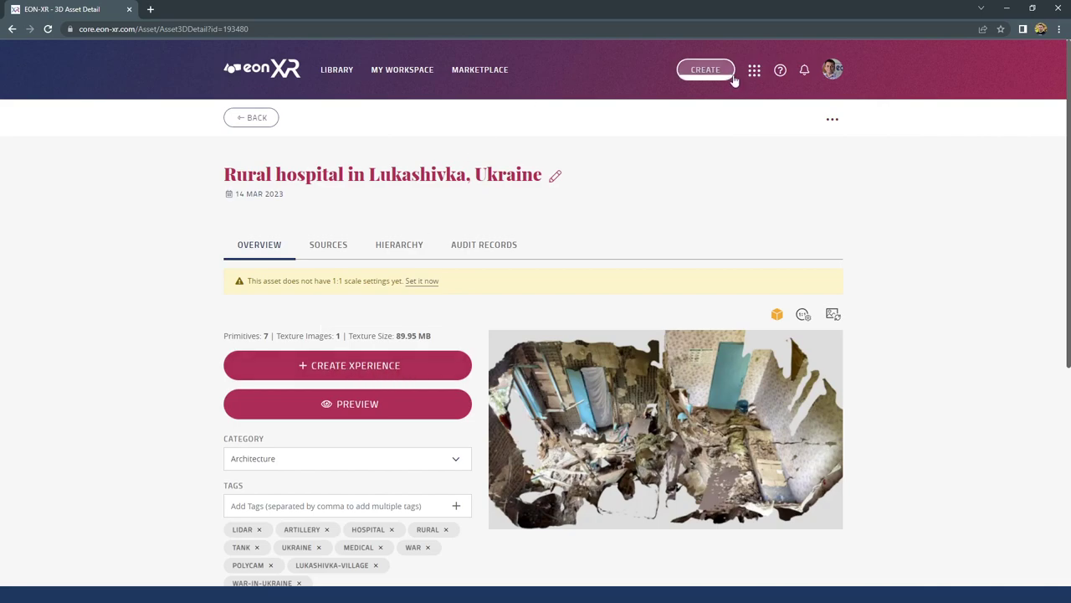
pyautogui.click(705, 71)
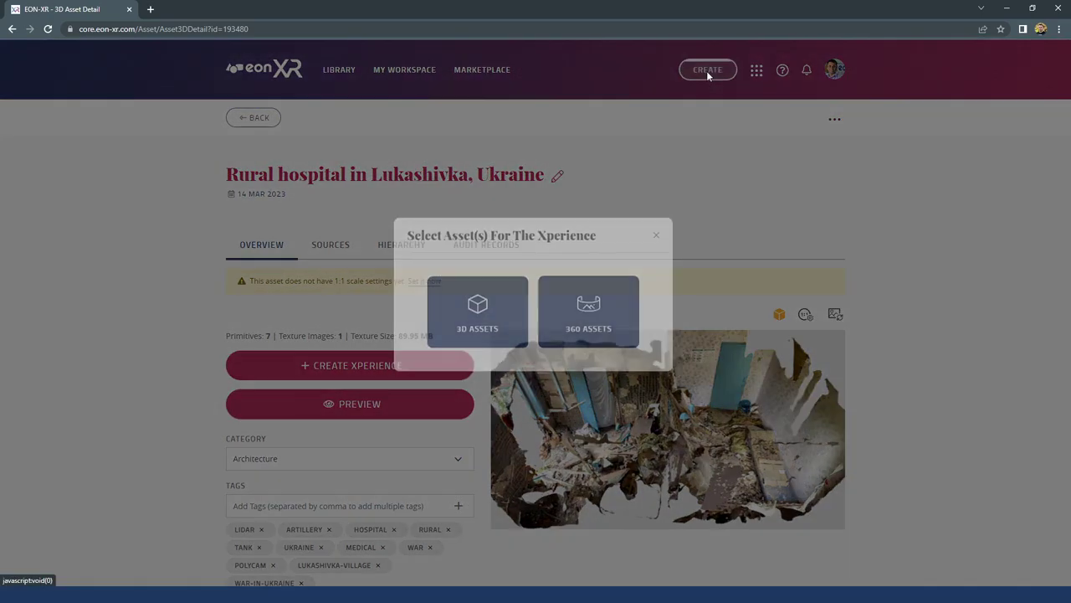
pyautogui.click(479, 324)
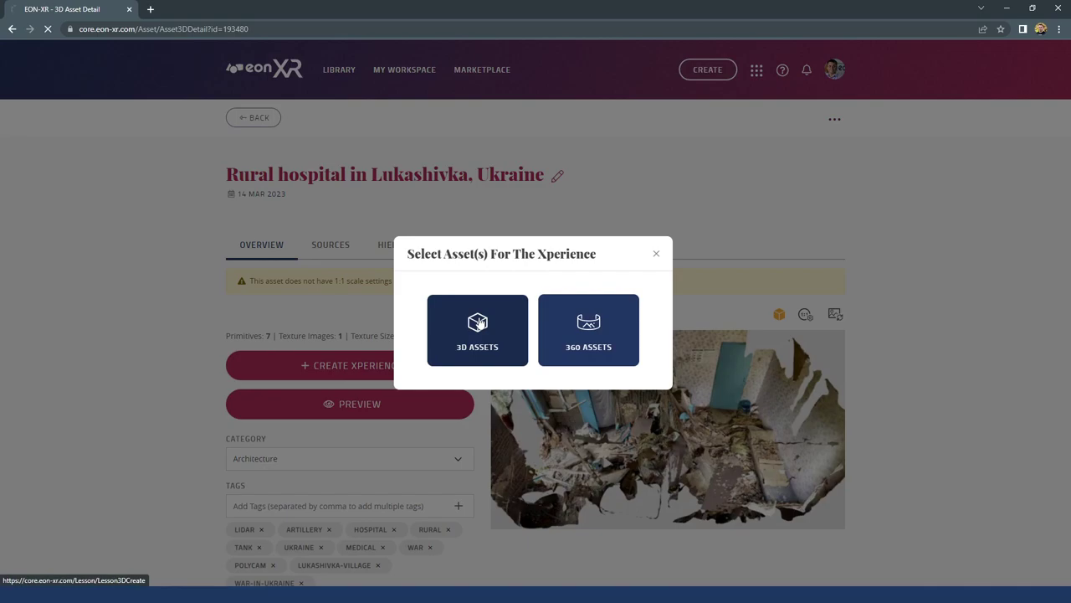
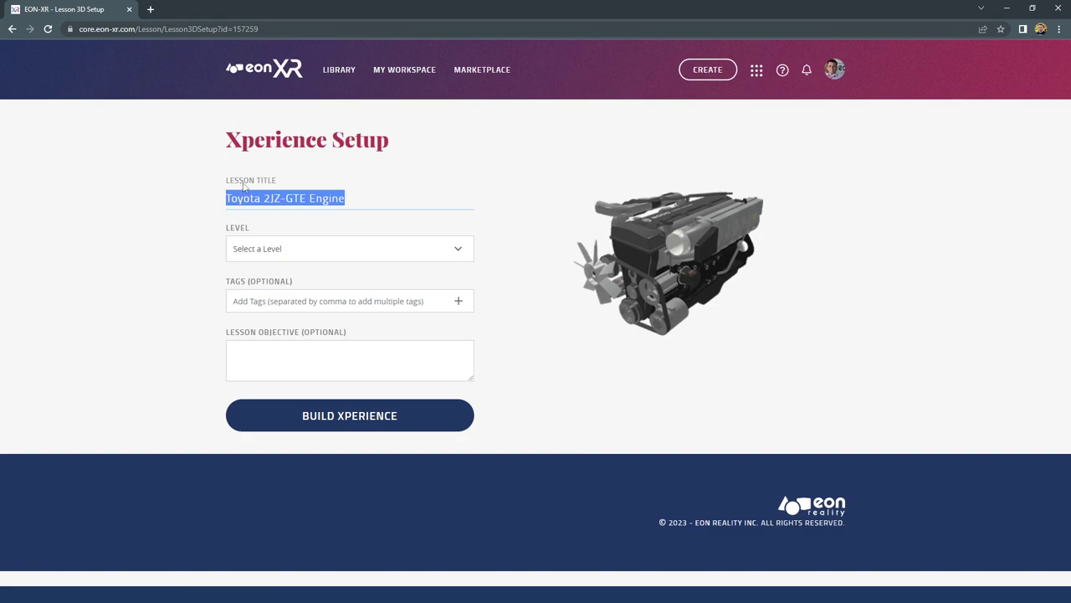
# Replace the lesson title 'Toyota 2JZ-GTE Engine' with 'Names of the part of a typical car engine'
pyautogui.moveTo(376, 199); pyautogui.dragTo(259, 201)
pyautogui.tripleClick(326, 194)
pyautogui.write('Names of the part of ')
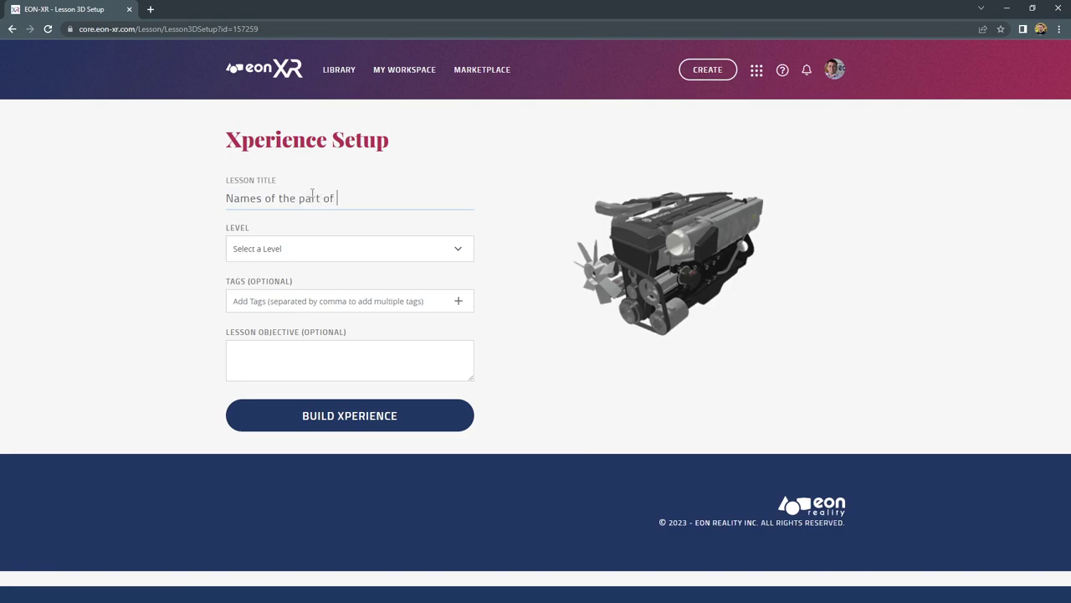
pyautogui.write('an typical car engine')
pyautogui.click(295, 250)
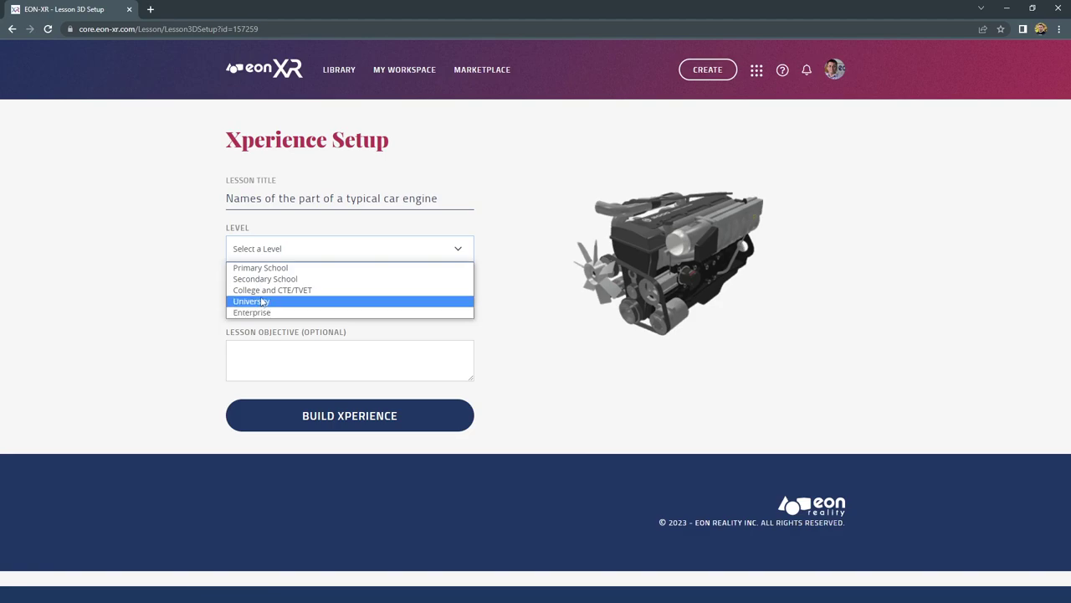
# Set the lesson level to College and CTE/TVET
pyautogui.click(262, 313)
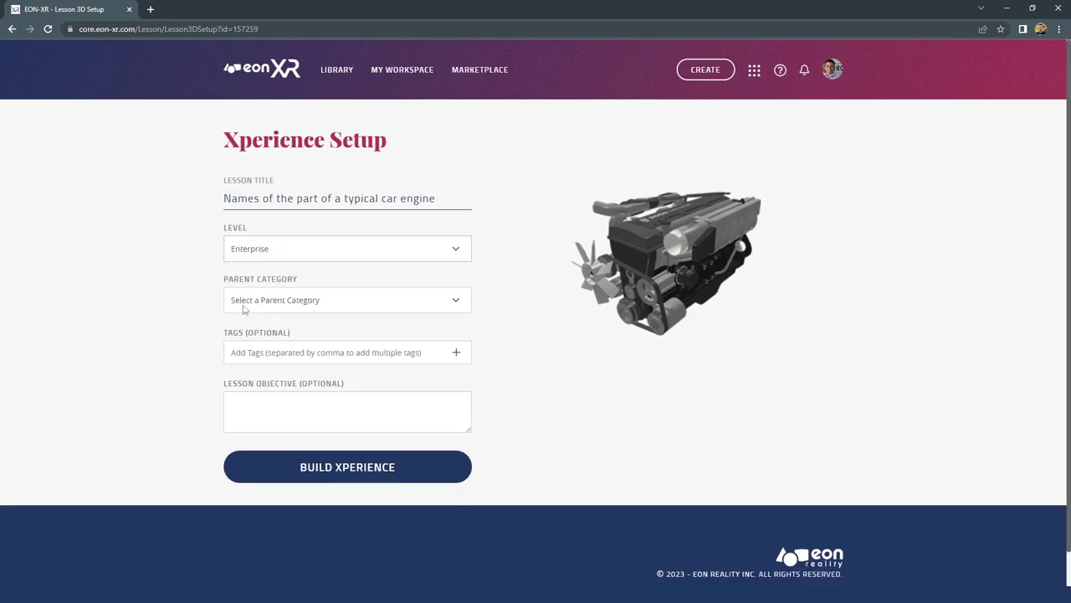
pyautogui.click(269, 251)
pyautogui.click(267, 293)
# Set the parent category to Science and Technology and the lesson category to Automotive Technology
pyautogui.click(270, 305)
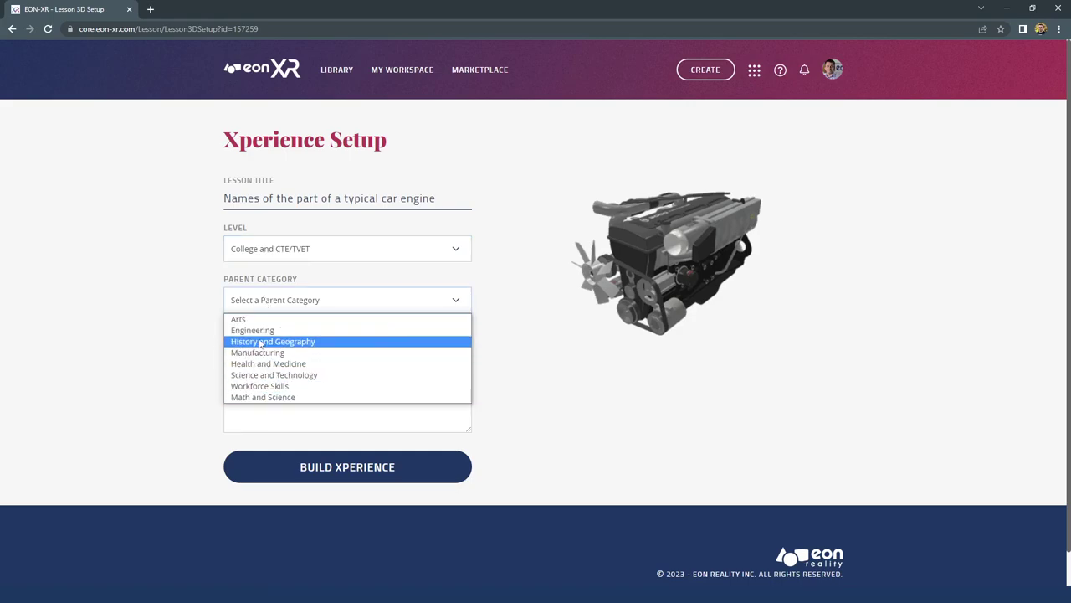
pyautogui.click(266, 387)
pyautogui.click(268, 353)
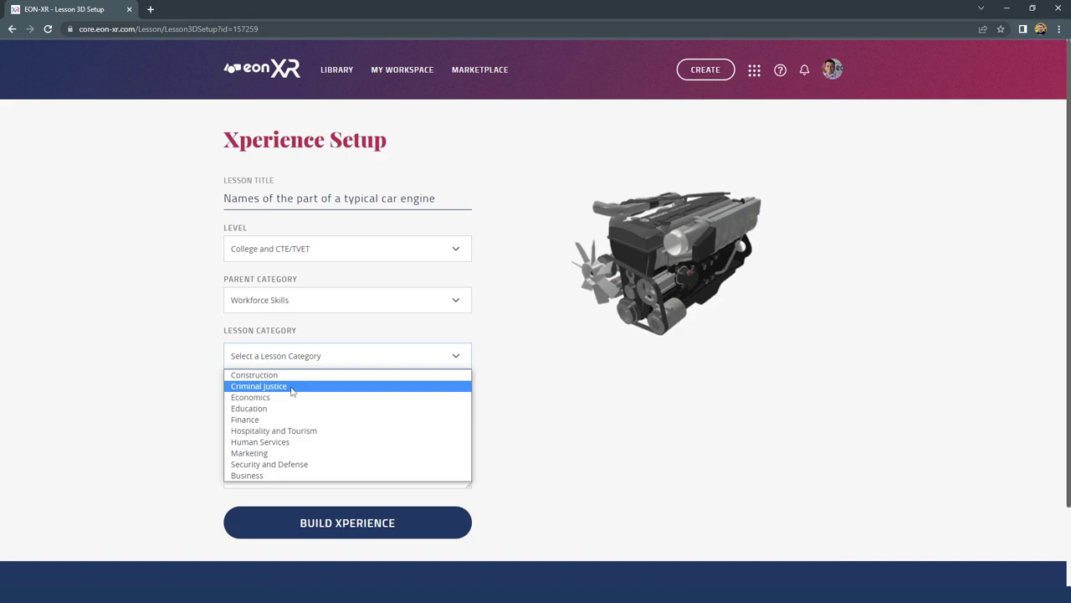
pyautogui.click(292, 360)
pyautogui.click(288, 305)
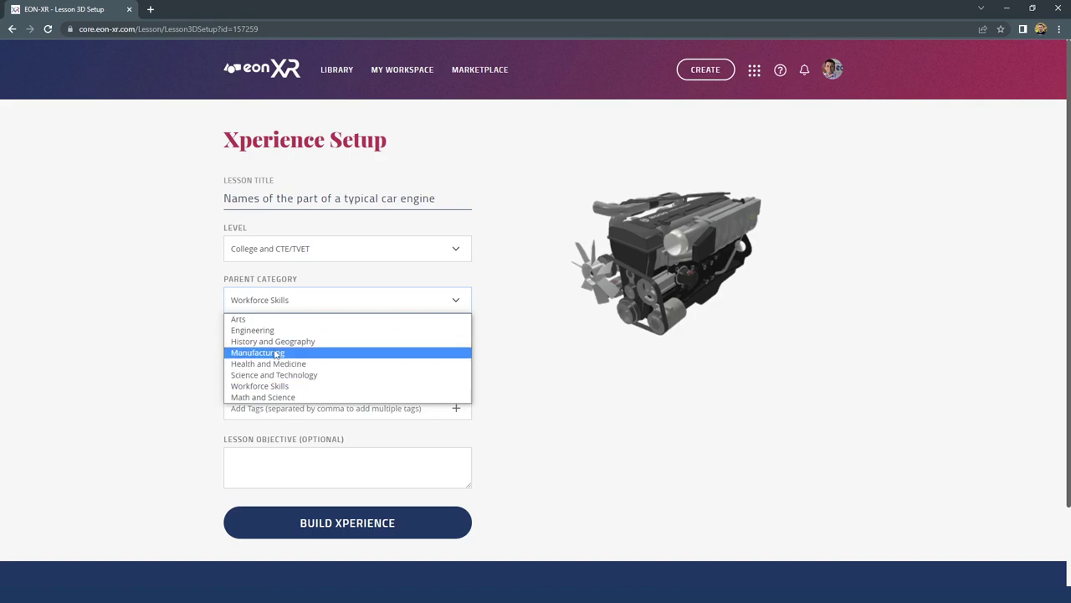
pyautogui.click(269, 377)
pyautogui.click(257, 364)
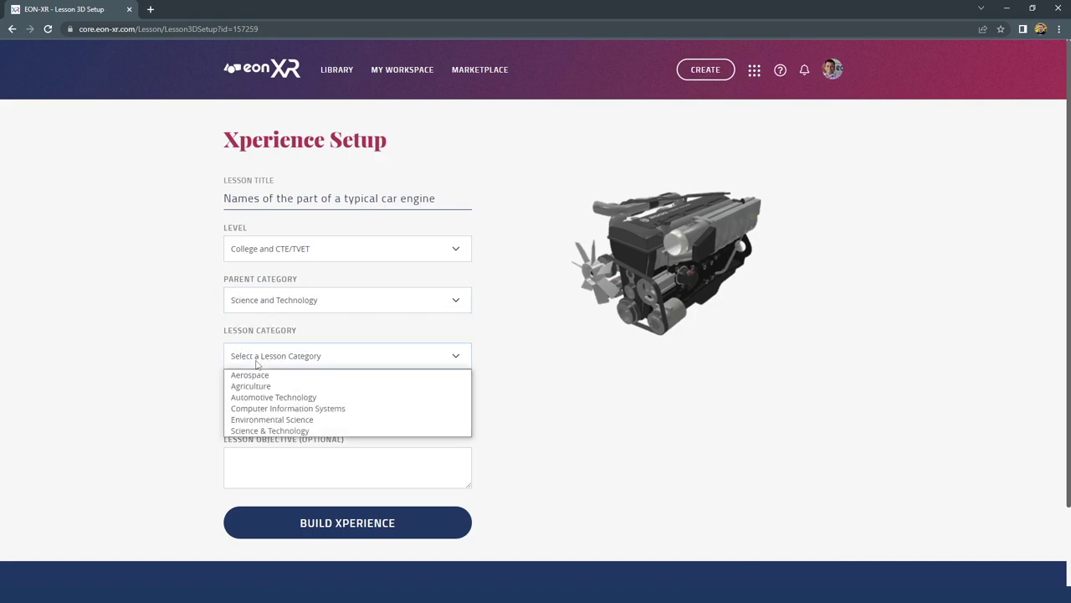
pyautogui.click(276, 400)
pyautogui.click(269, 409)
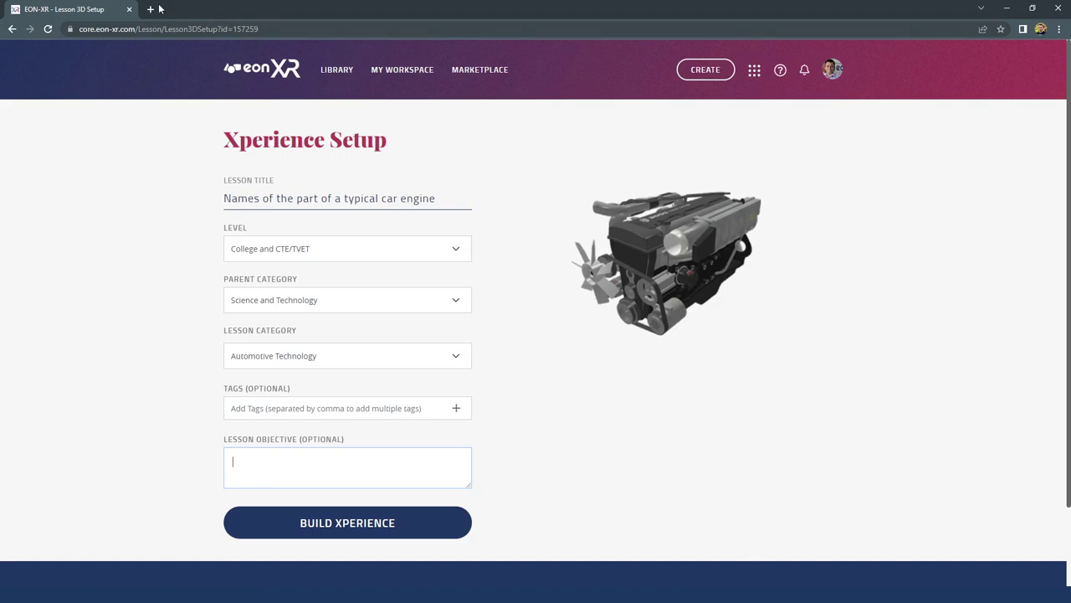
pyautogui.click(150, 10)
# Open the OpenAI Playground in its own full-screen browser window
pyautogui.moveTo(167, 9); pyautogui.dragTo(237, 101)
pyautogui.doubleClick(399, 99)
pyautogui.write('pla')
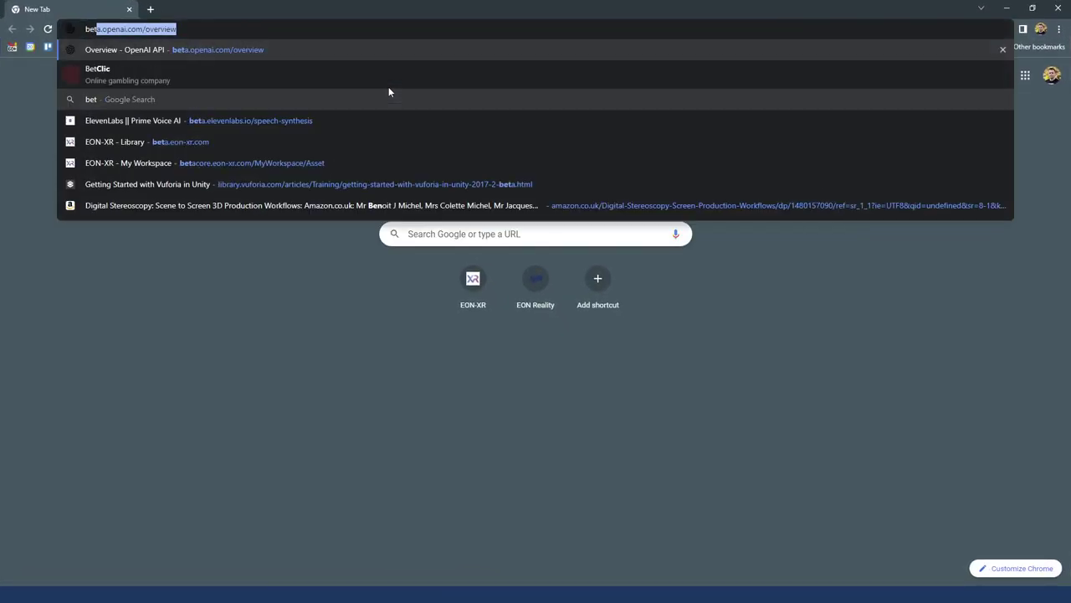
pyautogui.press('Return')
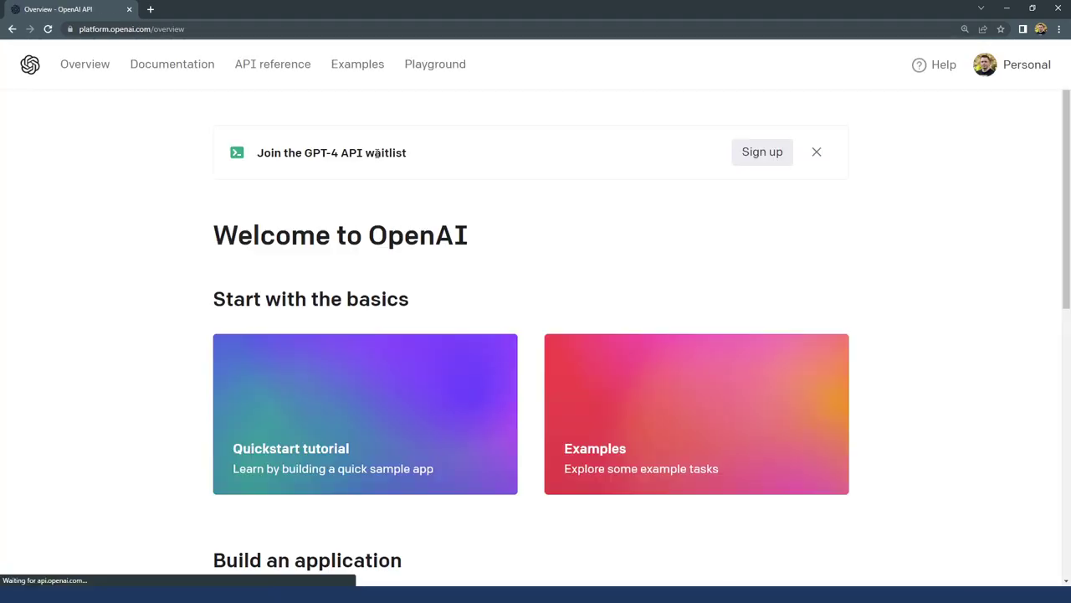
pyautogui.click(426, 67)
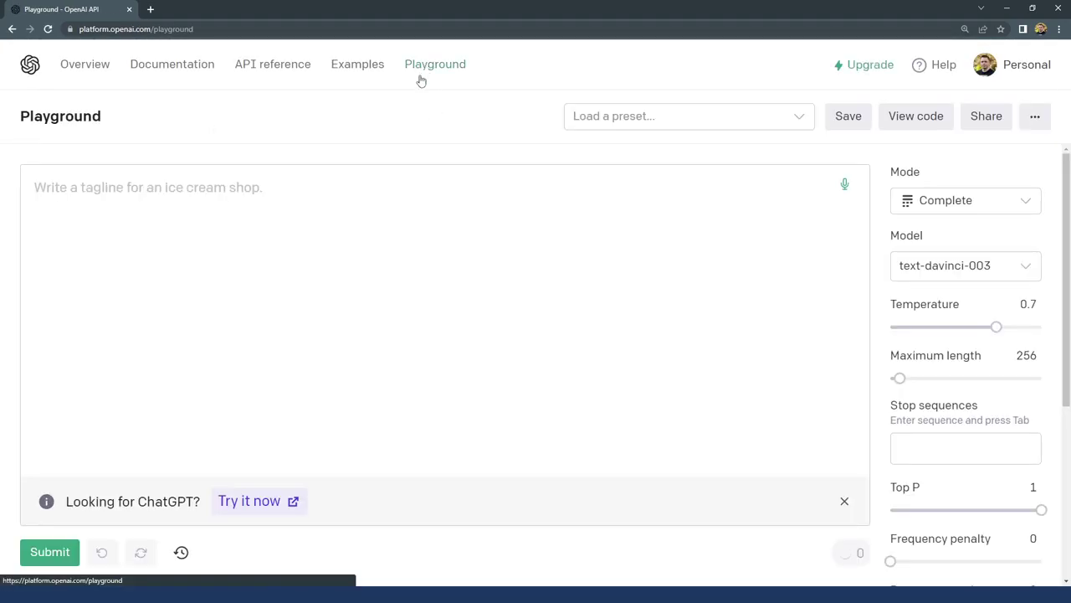
pyautogui.press('super+Down')
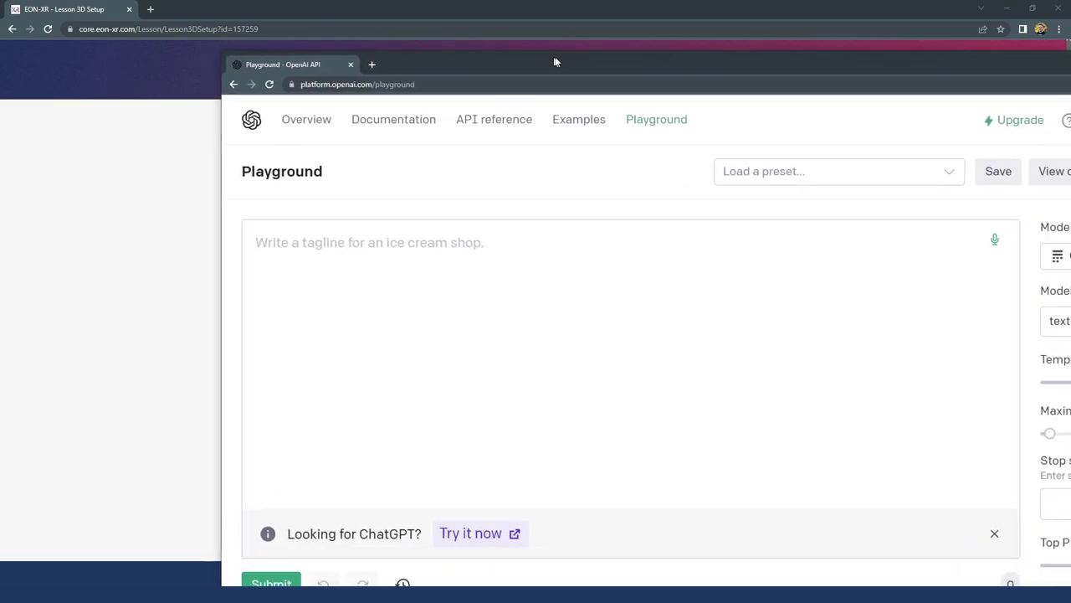
pyautogui.doubleClick(506, 63)
# Ask the Playground to write lesson objectives about the parts of the car engine
pyautogui.click(343, 236)
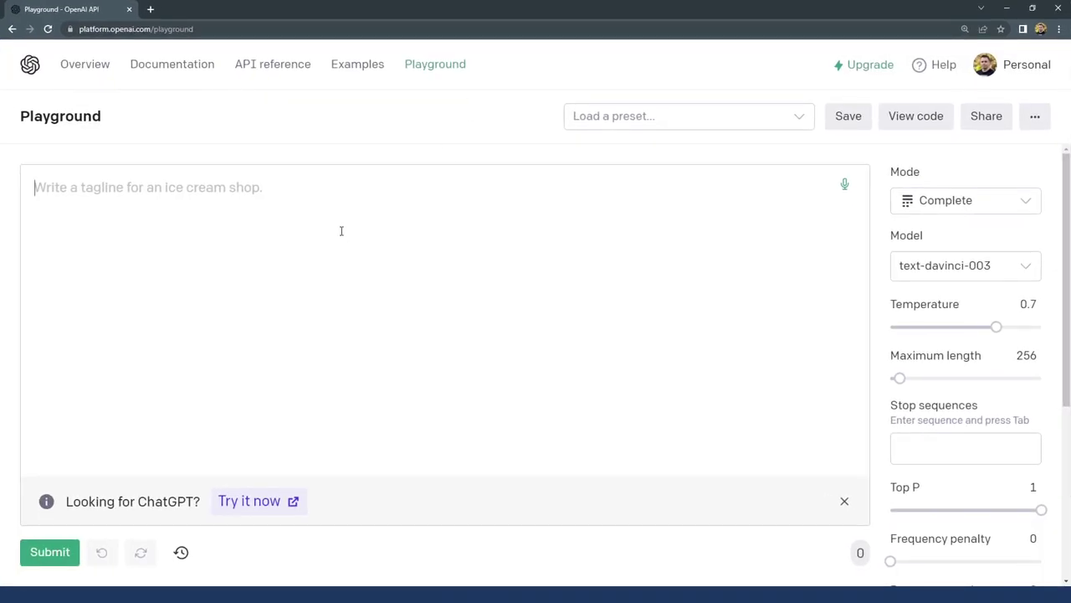
pyautogui.write('write ')
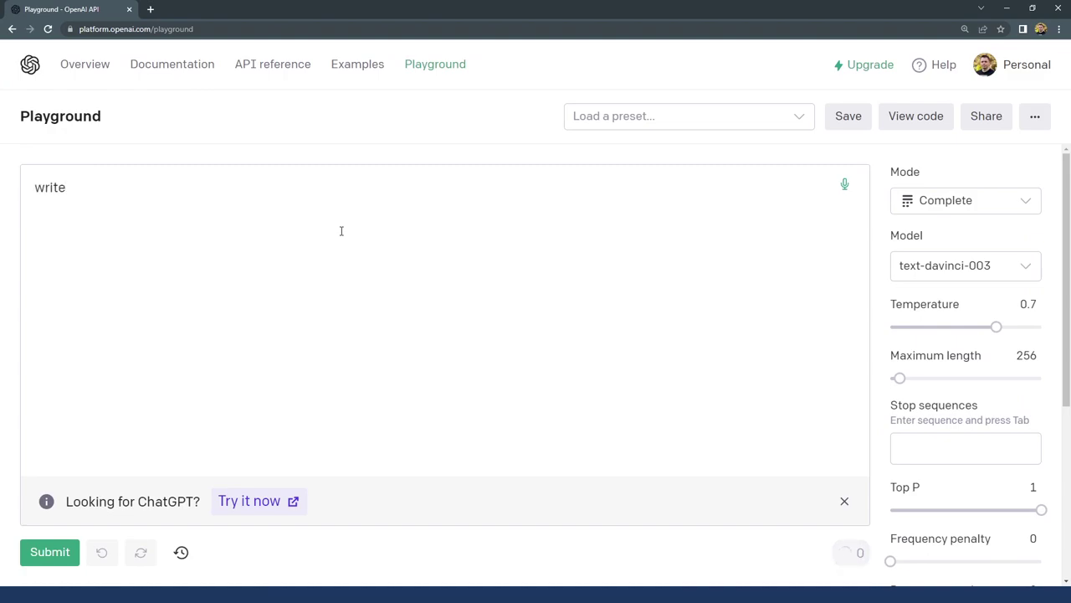
pyautogui.write('some lesson objectives for the lesson about t')
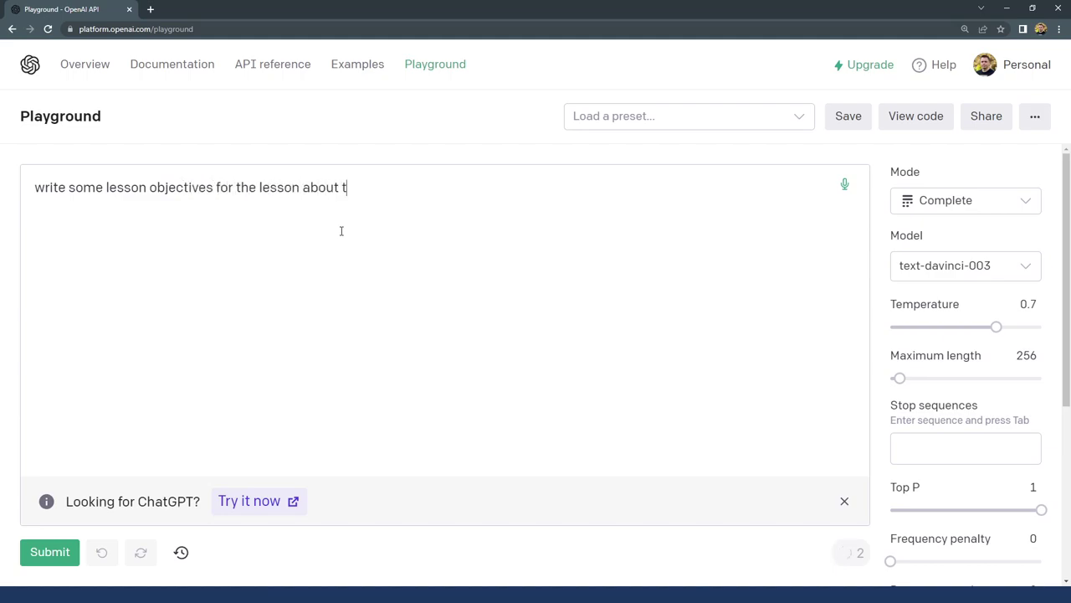
pyautogui.write('he parts of the car engine')
pyautogui.hotkey('ctrl', 'Return')
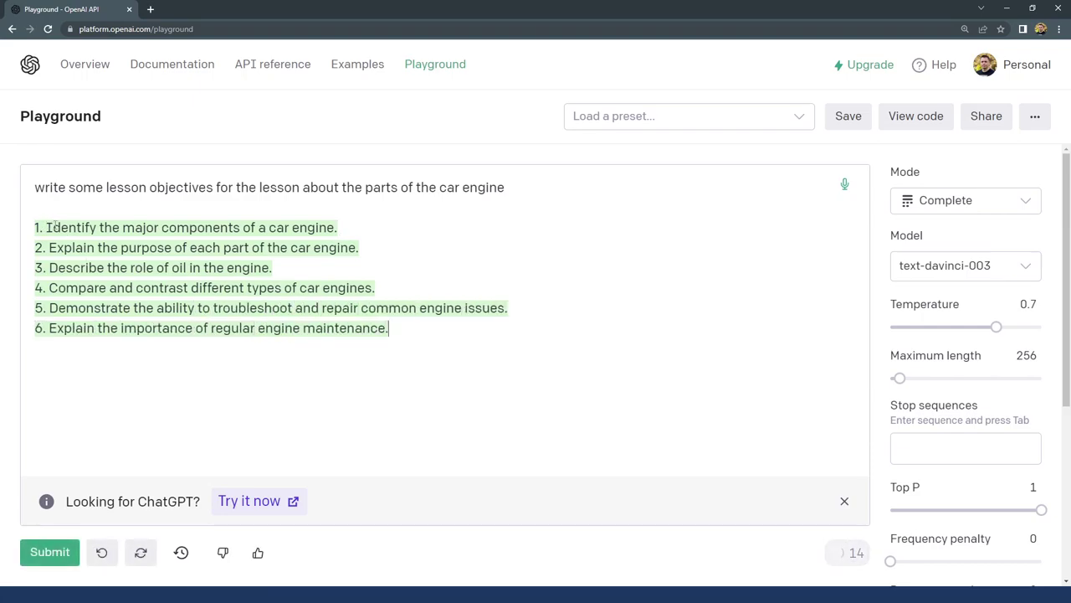
# Copy the six generated objectives into the EON-XR Lesson Objective field
pyautogui.moveTo(405, 330); pyautogui.dragTo(34, 227)
pyautogui.hotkey('ctrl', 'c')
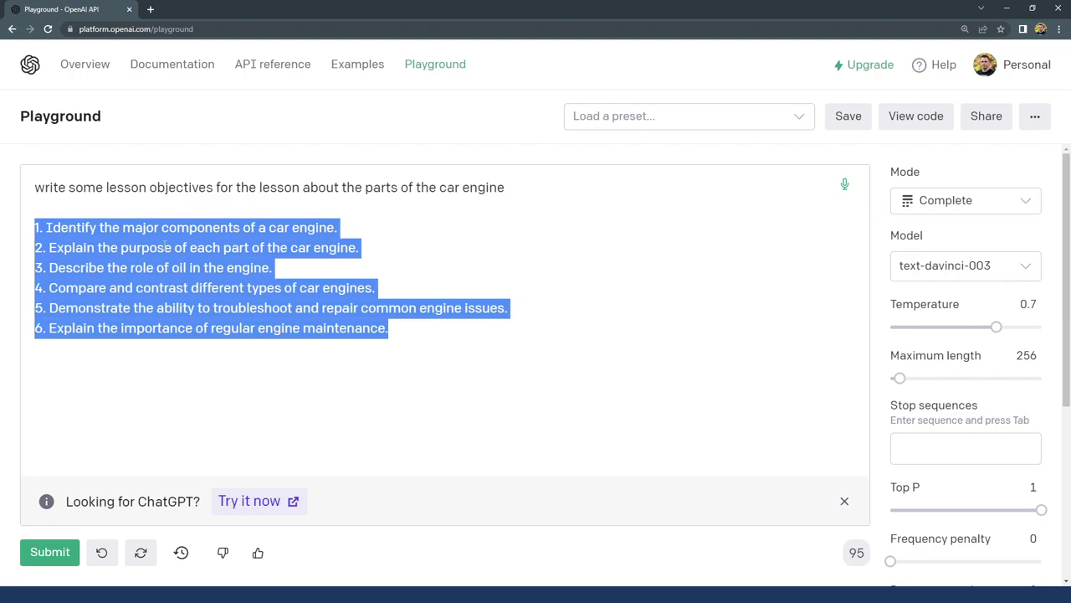
pyautogui.moveTo(779, 14); pyautogui.dragTo(898, 114)
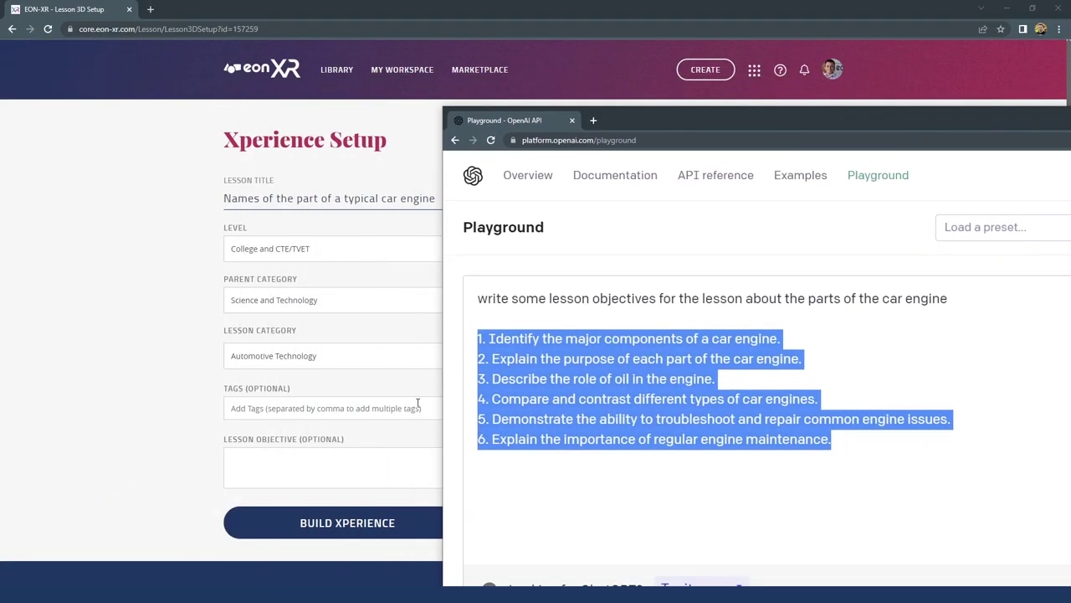
pyautogui.click(341, 467)
pyautogui.hotkey('ctrl', 'v')
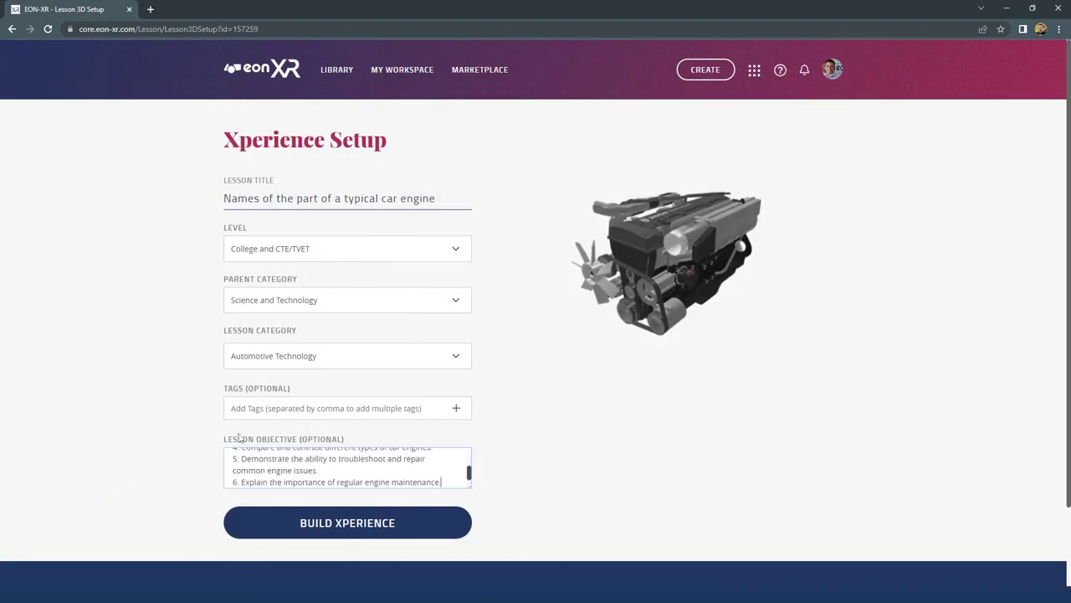
# Generate suggested tag words for the lesson in the Playground and copy the list
pyautogui.hotkey('alt', 'Tab')
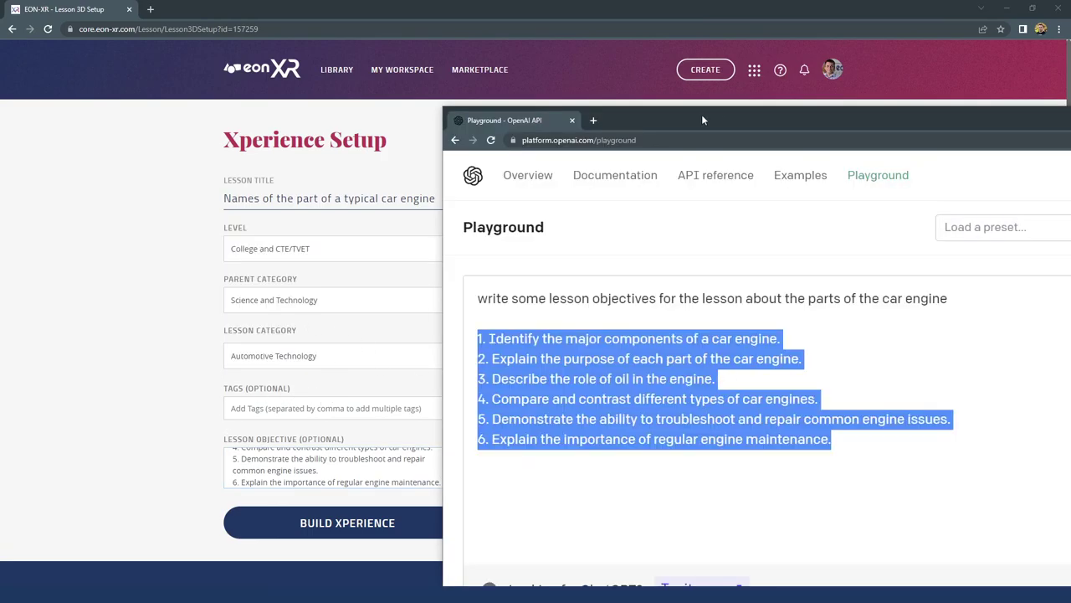
pyautogui.doubleClick(702, 113)
pyautogui.click(512, 339)
pyautogui.press('Return')
pyautogui.write('Sug')
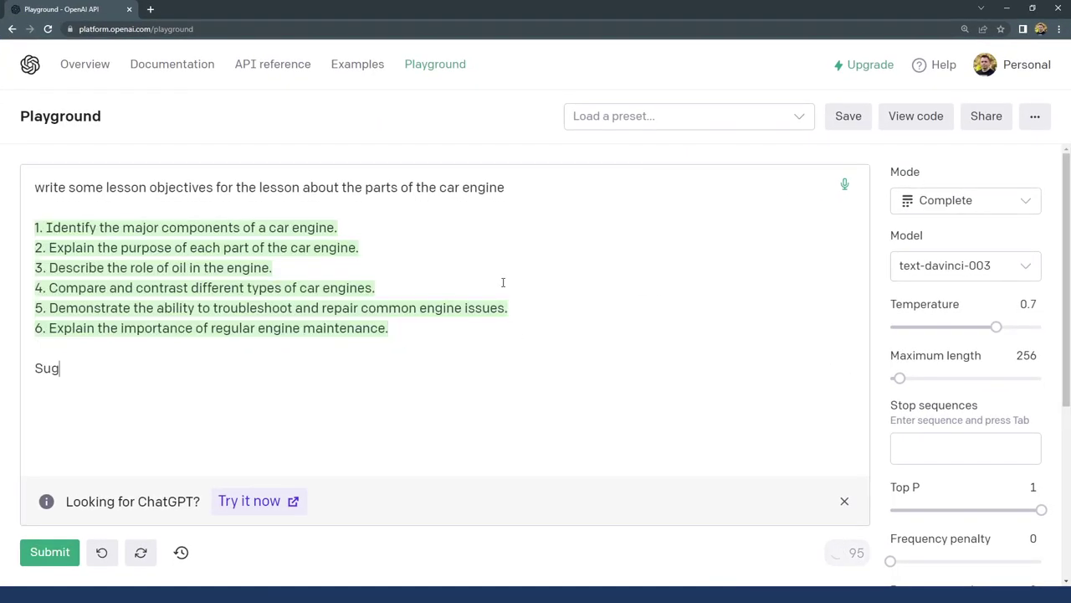
pyautogui.write('gest some tag w')
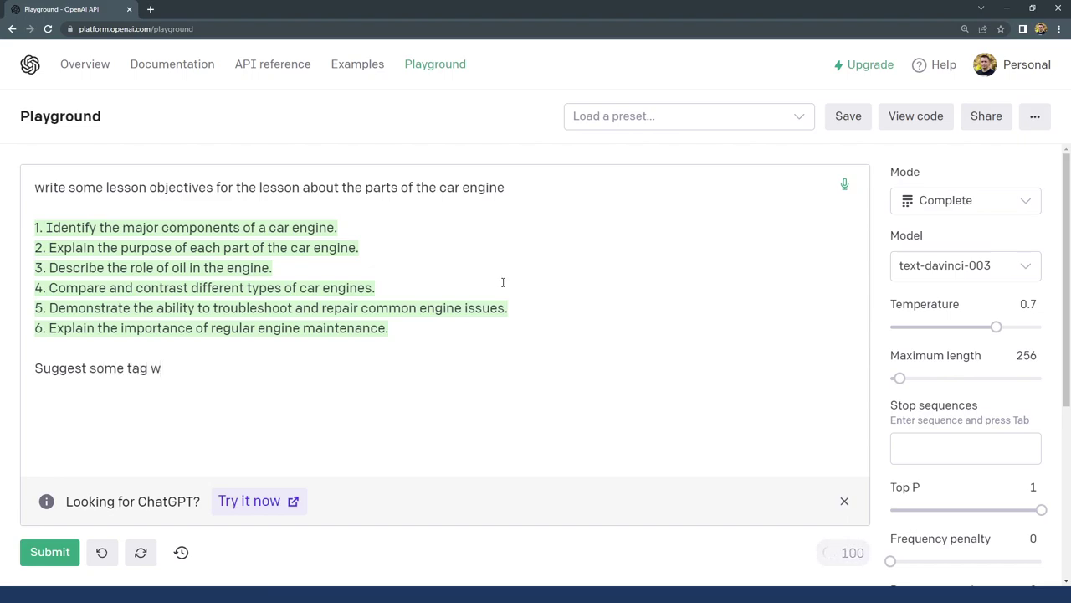
pyautogui.write('ords for that lesson')
pyautogui.hotkey('ctrl', 'Return')
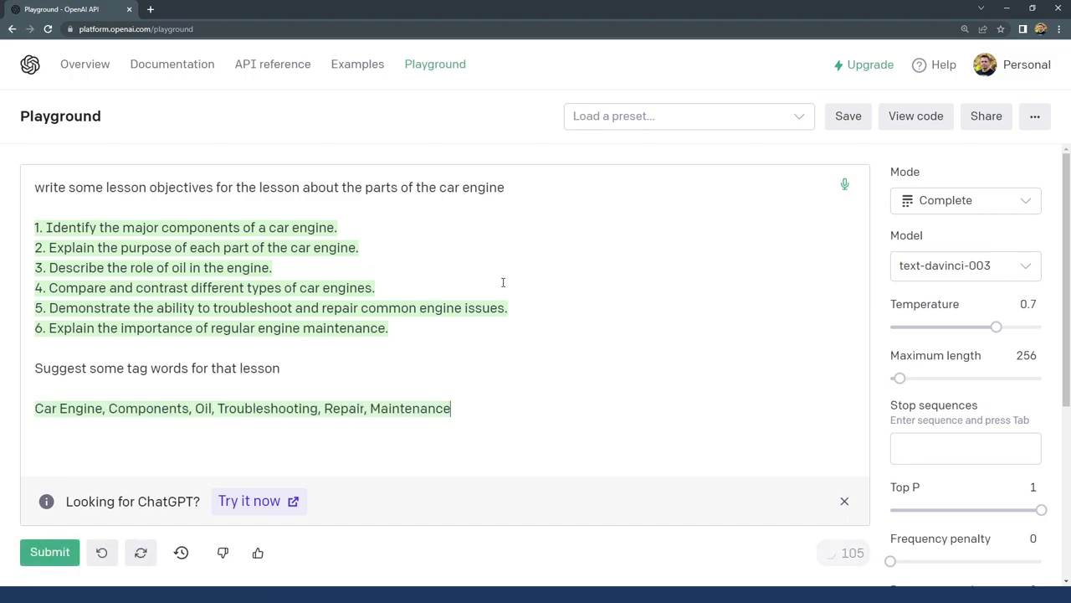
pyautogui.moveTo(452, 409); pyautogui.dragTo(28, 408)
pyautogui.hotkey('ctrl', 'c')
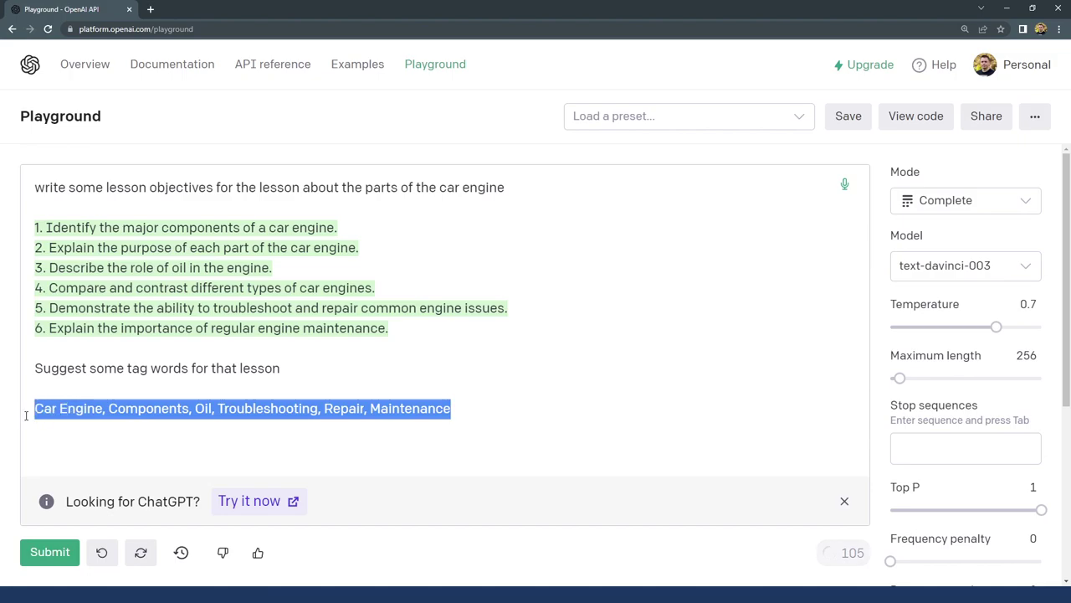
pyautogui.click(1007, 8)
# Add tags Car Engine, Components, Oil, Troubleshooting, Repair and Maintenance, then build the Xperience
pyautogui.click(276, 408)
pyautogui.hotkey('ctrl', 'v')
pyautogui.click(456, 409)
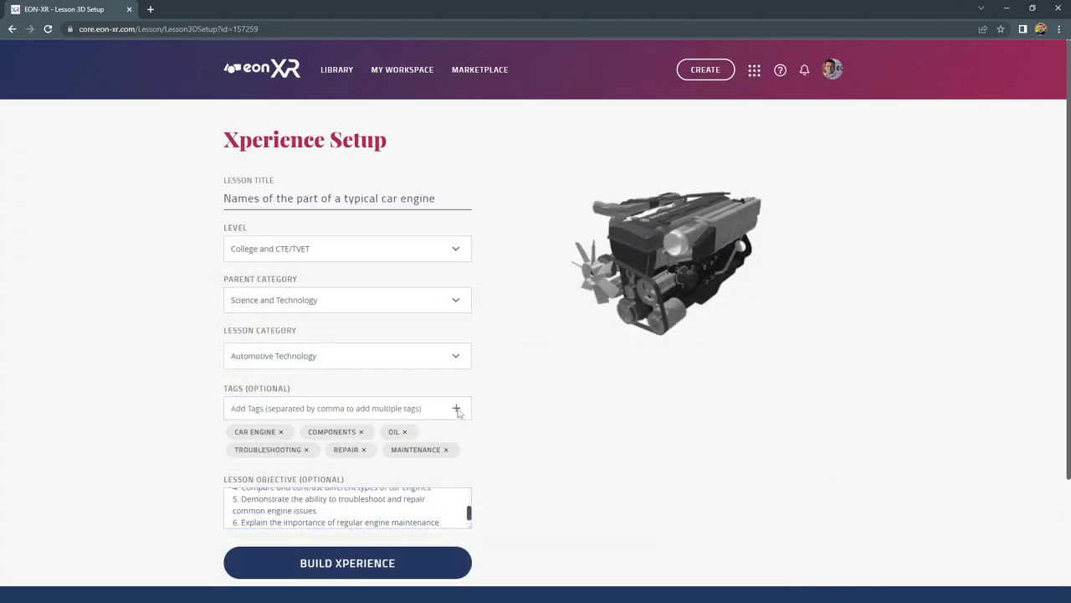
pyautogui.scroll(-3, 314, 338)
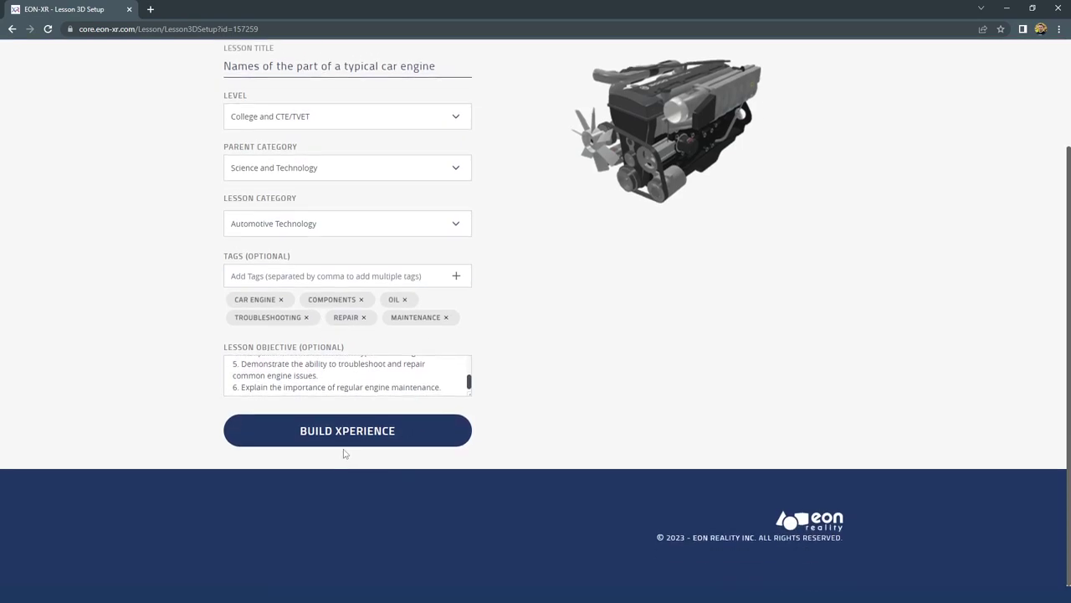
pyautogui.click(341, 432)
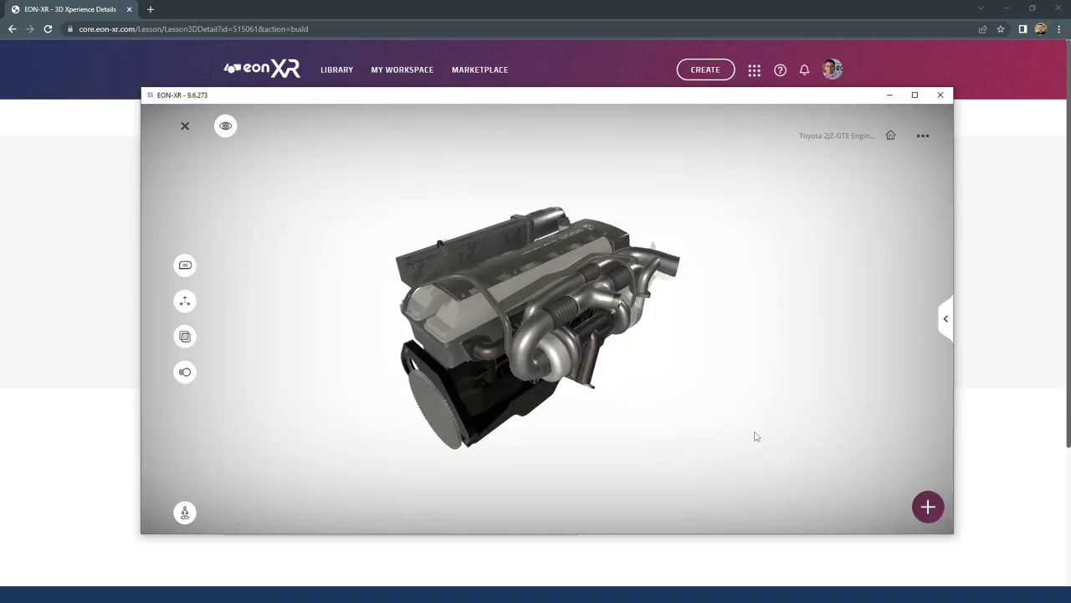
# Inspect the engine in the full-screen player and XR viewing mode from several angles
pyautogui.moveTo(675, 375); pyautogui.dragTo(467, 430)
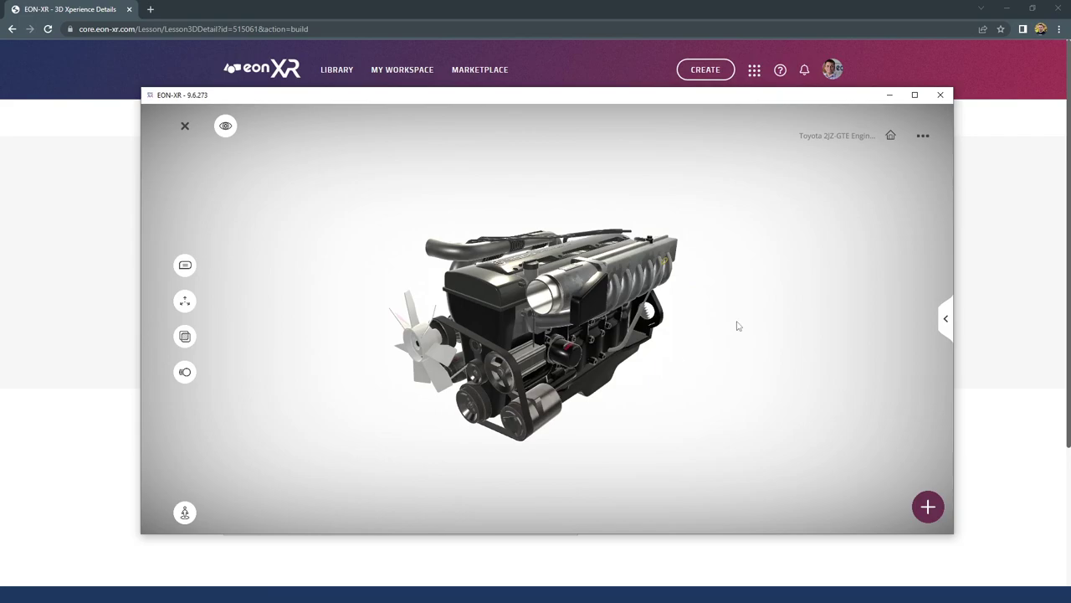
pyautogui.click(916, 95)
pyautogui.moveTo(798, 257); pyautogui.dragTo(796, 258)
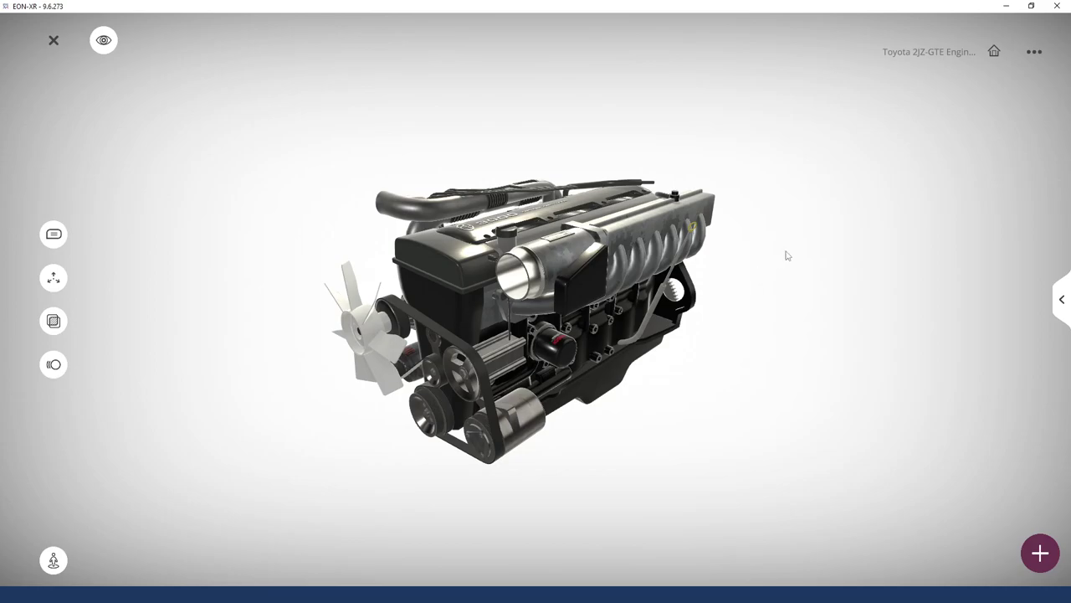
pyautogui.click(54, 42)
pyautogui.moveTo(452, 261); pyautogui.dragTo(748, 252)
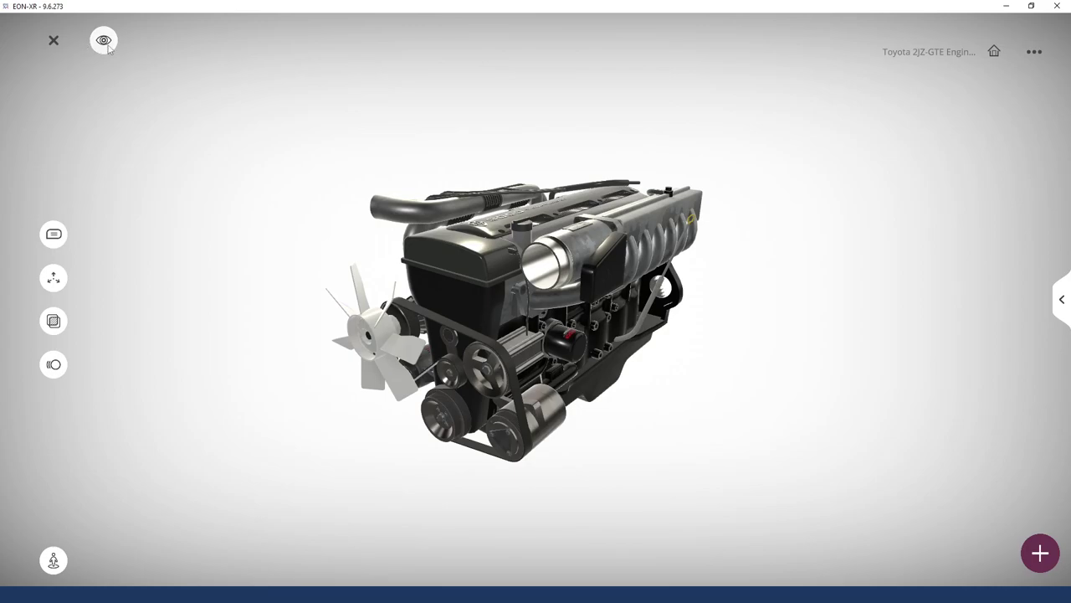
pyautogui.click(108, 47)
pyautogui.click(102, 43)
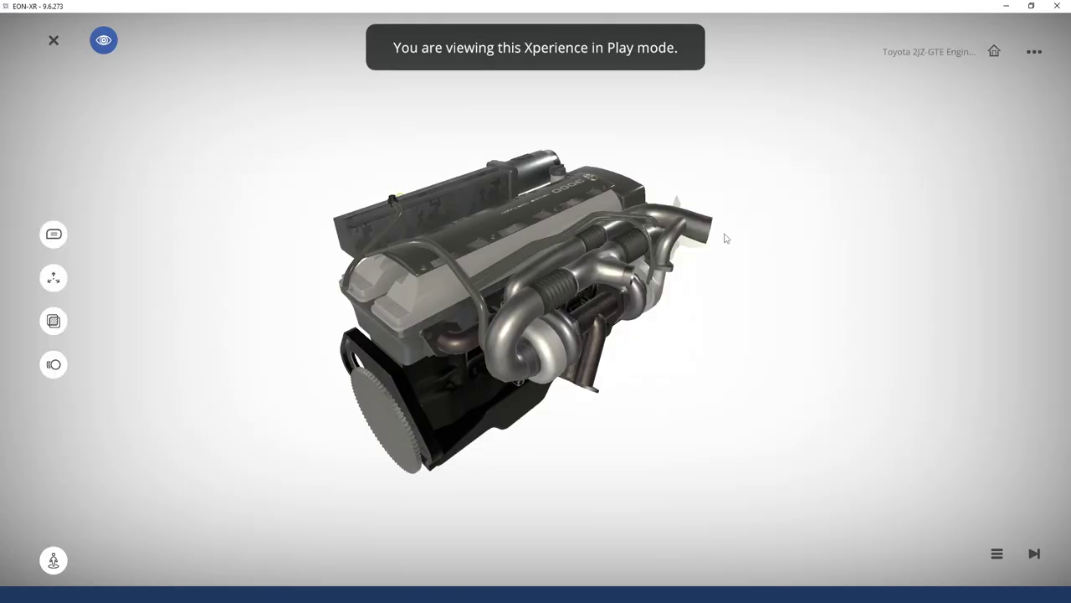
pyautogui.moveTo(806, 381); pyautogui.dragTo(816, 319)
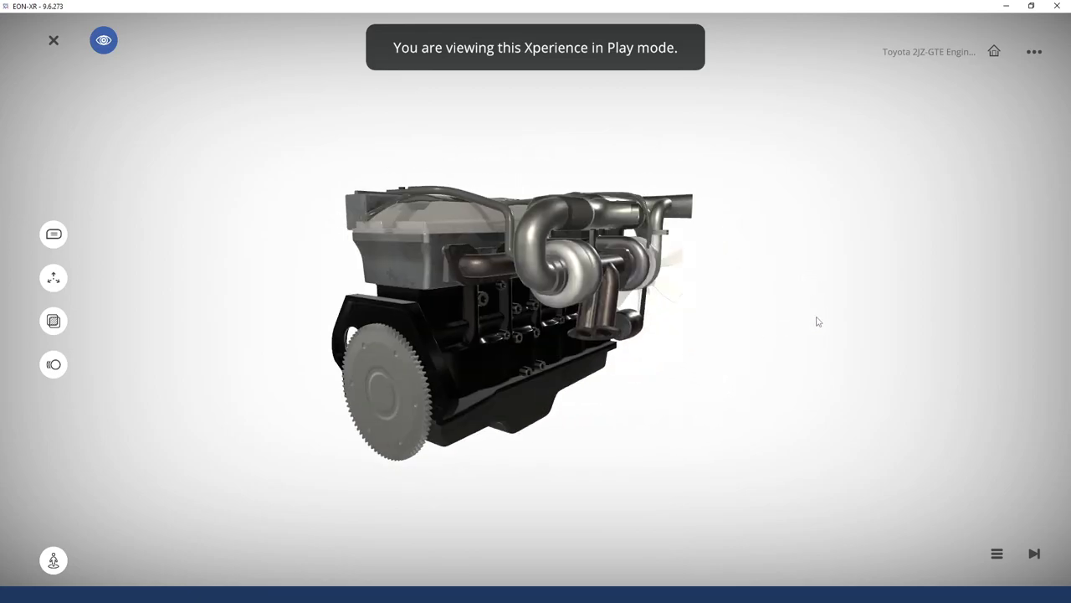
# Show and close the lesson overview panel, then exit Play mode to reload for editing
pyautogui.click(996, 554)
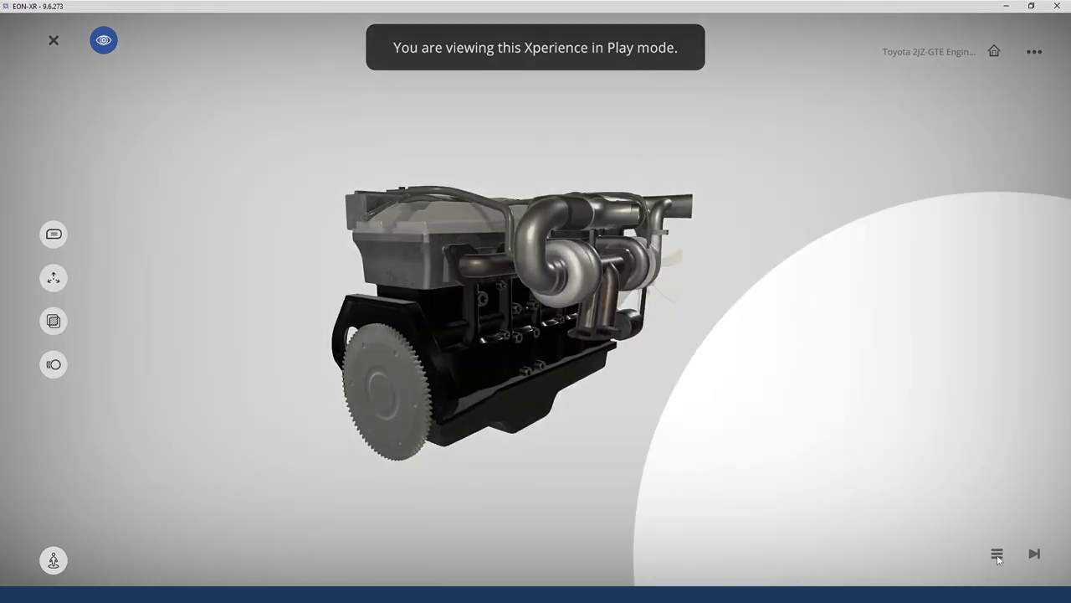
pyautogui.click(997, 554)
pyautogui.click(997, 554)
pyautogui.click(996, 554)
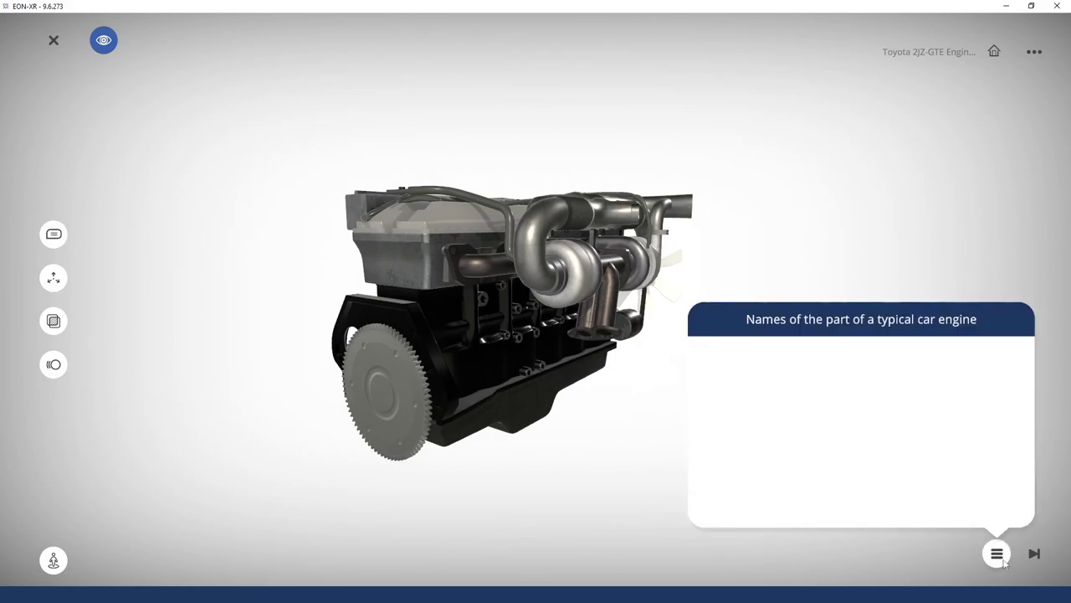
pyautogui.click(1002, 559)
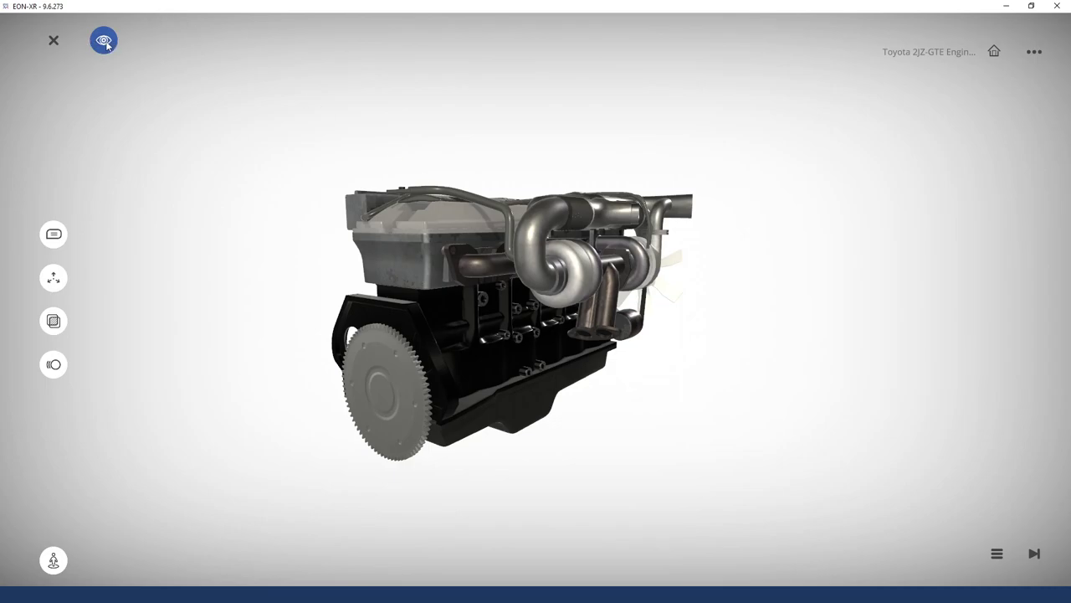
pyautogui.click(104, 41)
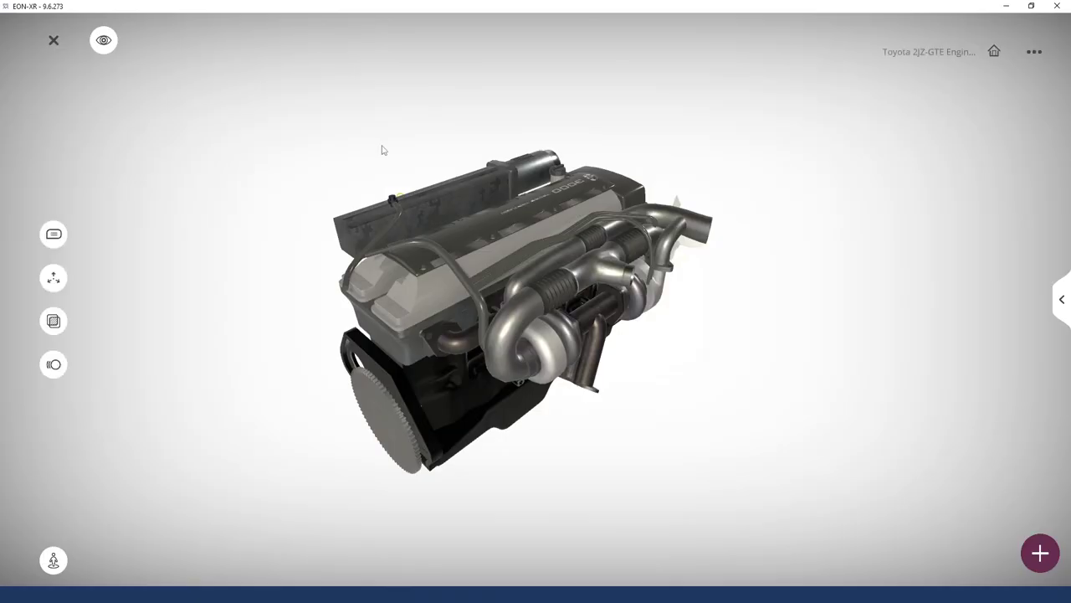
# Turn on the engine's part labels and orbit the labelled model
pyautogui.moveTo(380, 148); pyautogui.dragTo(704, 253)
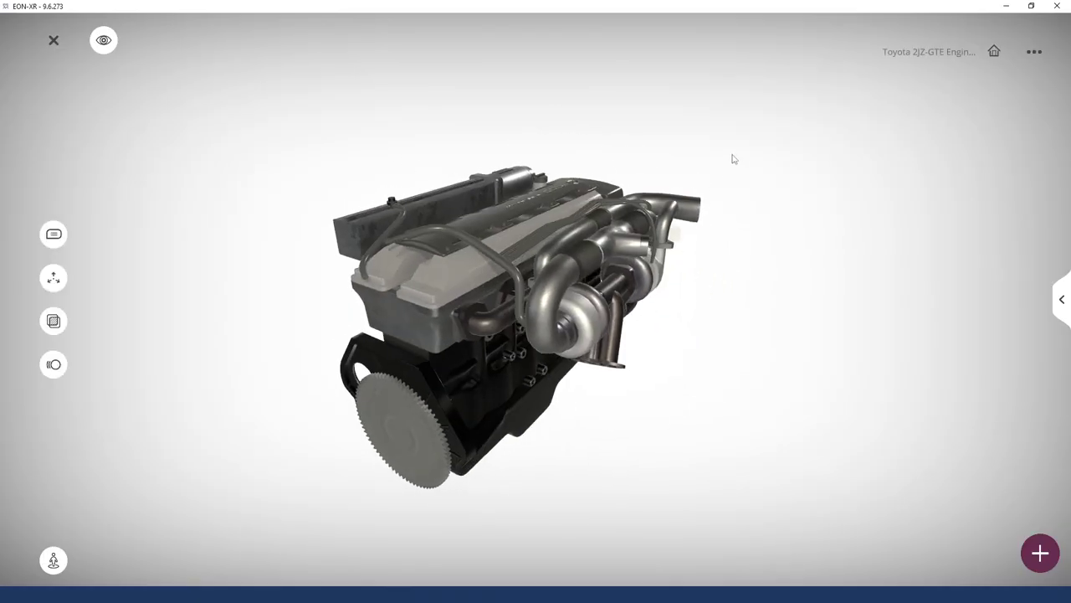
pyautogui.click(54, 234)
pyautogui.moveTo(665, 379)
pyautogui.mouseDown()
pyautogui.moveTo(842, 378)
pyautogui.moveTo(753, 390)
pyautogui.mouseUp()
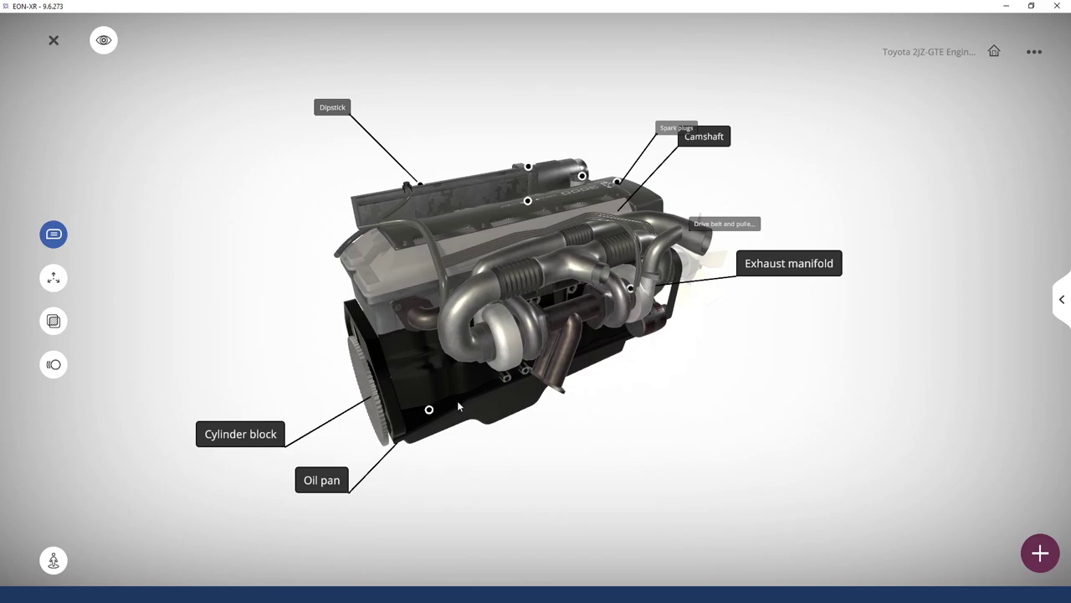
# Explode and reassemble the engine several times, leaving it assembled
pyautogui.click(55, 283)
pyautogui.click(50, 275)
pyautogui.click(51, 285)
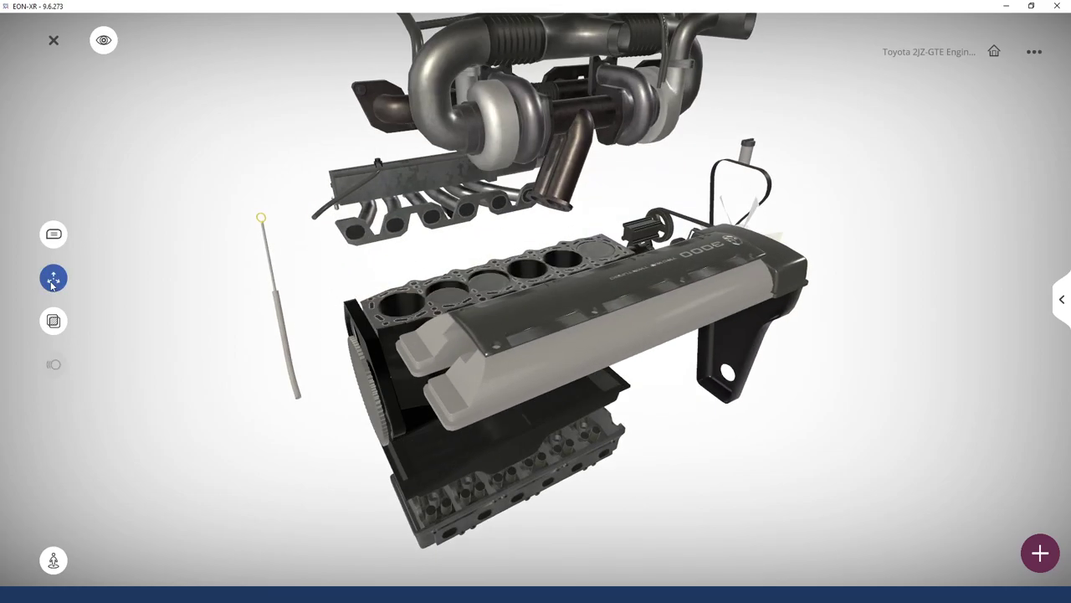
pyautogui.click(52, 285)
pyautogui.click(55, 284)
pyautogui.click(52, 285)
pyautogui.moveTo(469, 360); pyautogui.dragTo(815, 326)
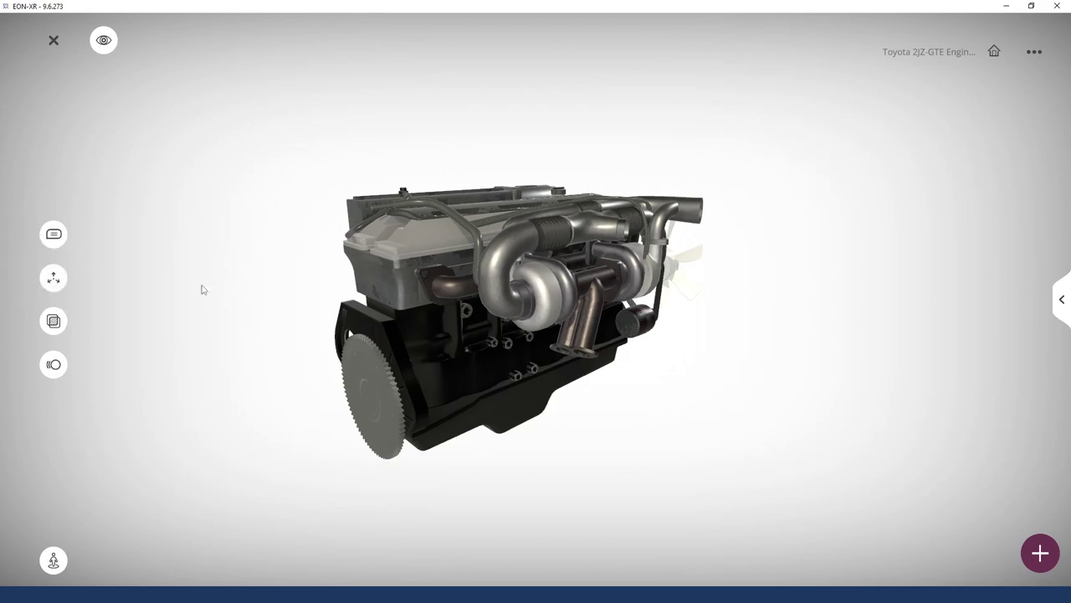
# Make the engine transparent, view it from several angles, then restore it to solid
pyautogui.click(54, 322)
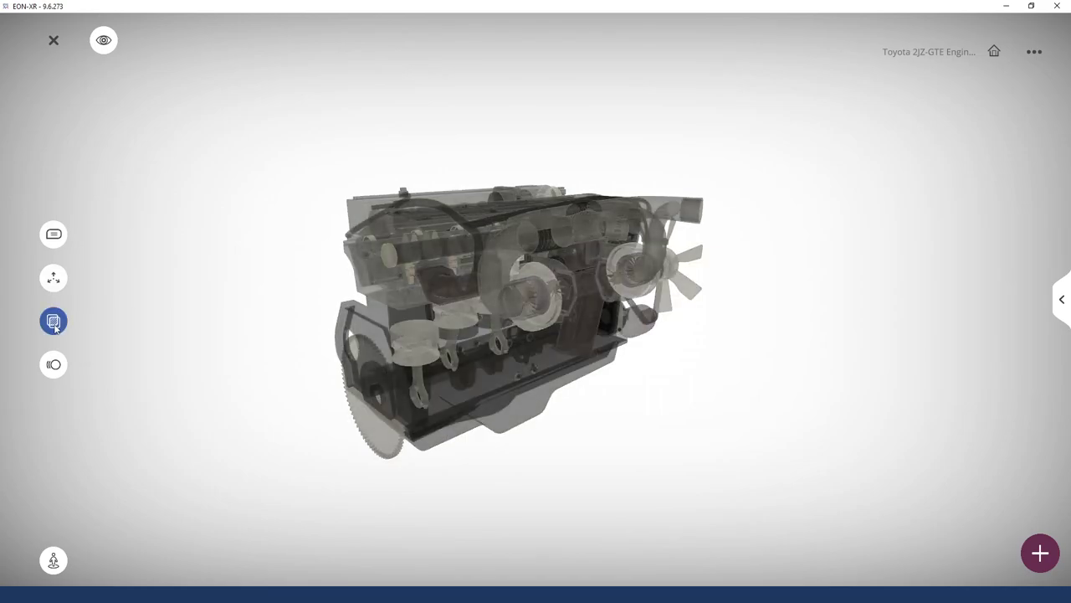
pyautogui.moveTo(770, 432); pyautogui.dragTo(339, 416)
pyautogui.scroll(10, 562, 338)
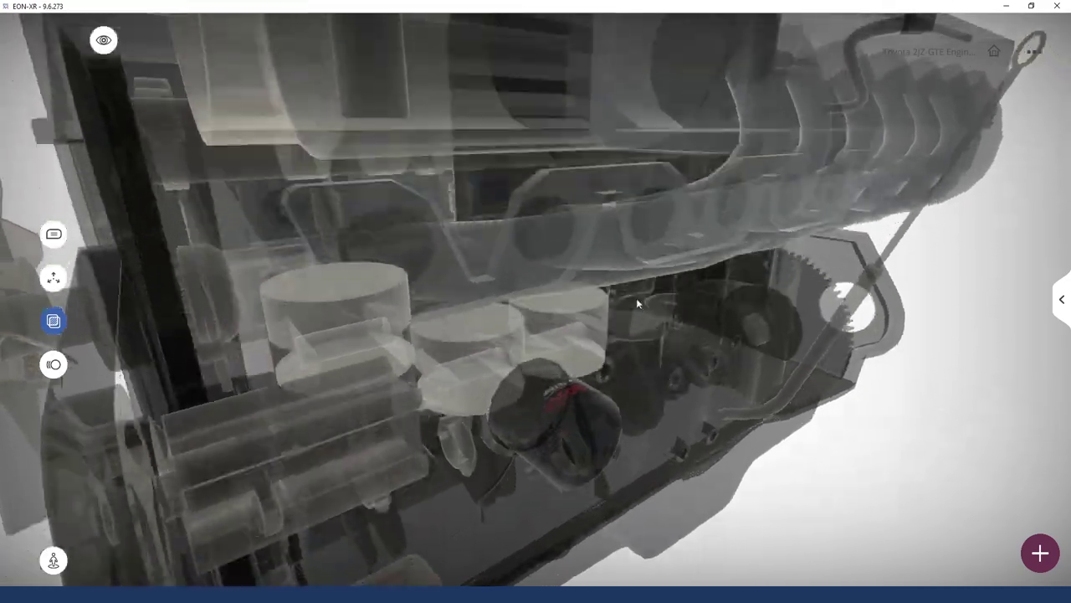
pyautogui.moveTo(636, 298); pyautogui.dragTo(525, 277)
pyautogui.scroll(5, 562, 304)
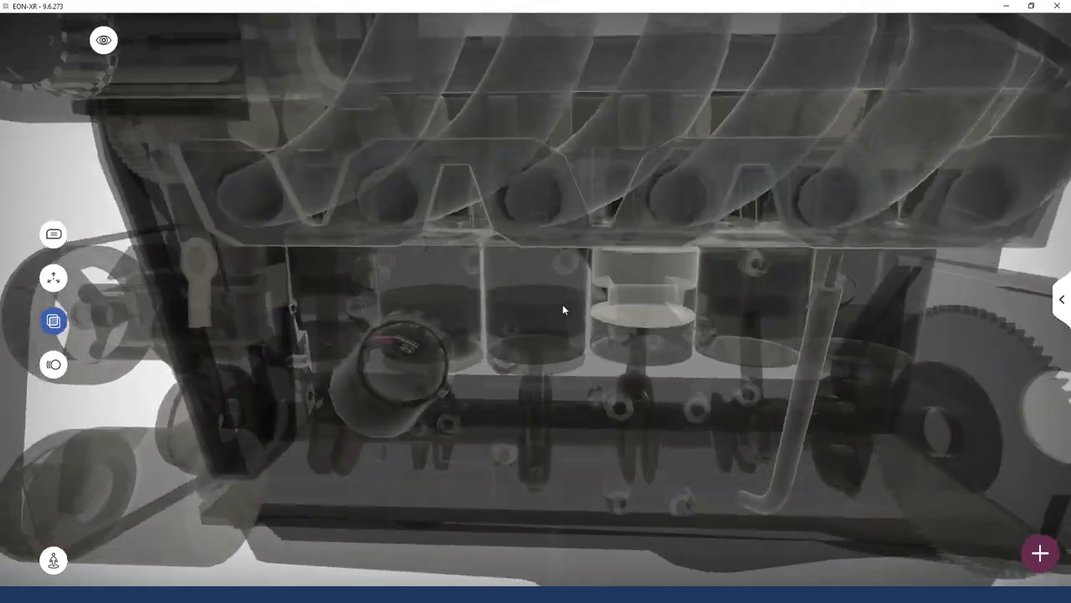
pyautogui.scroll(-15, 611, 339)
pyautogui.moveTo(328, 411); pyautogui.dragTo(576, 363)
pyautogui.scroll(-3, 576, 363)
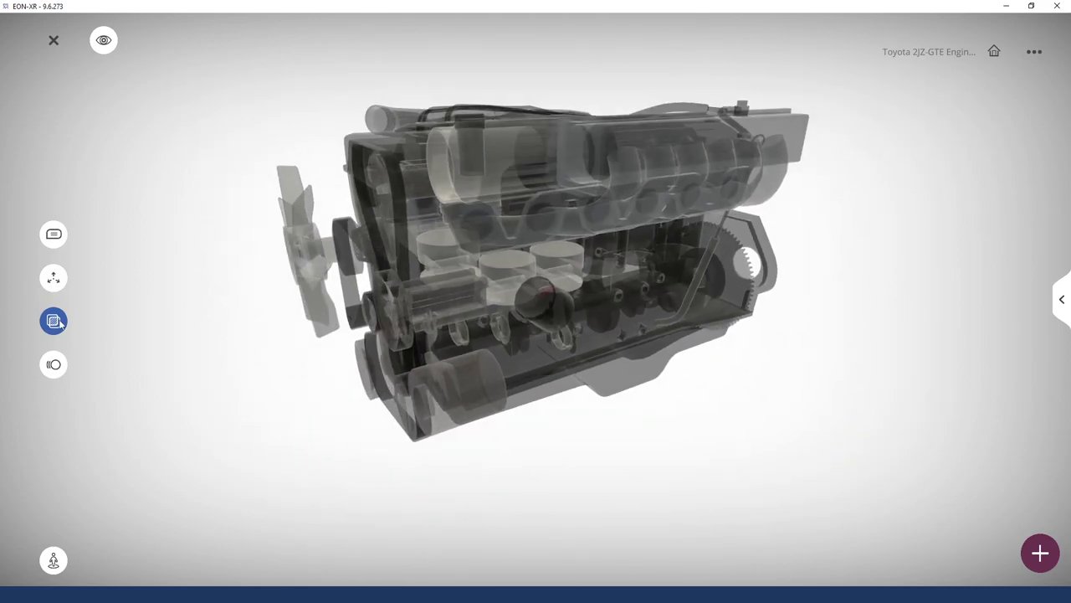
pyautogui.click(55, 323)
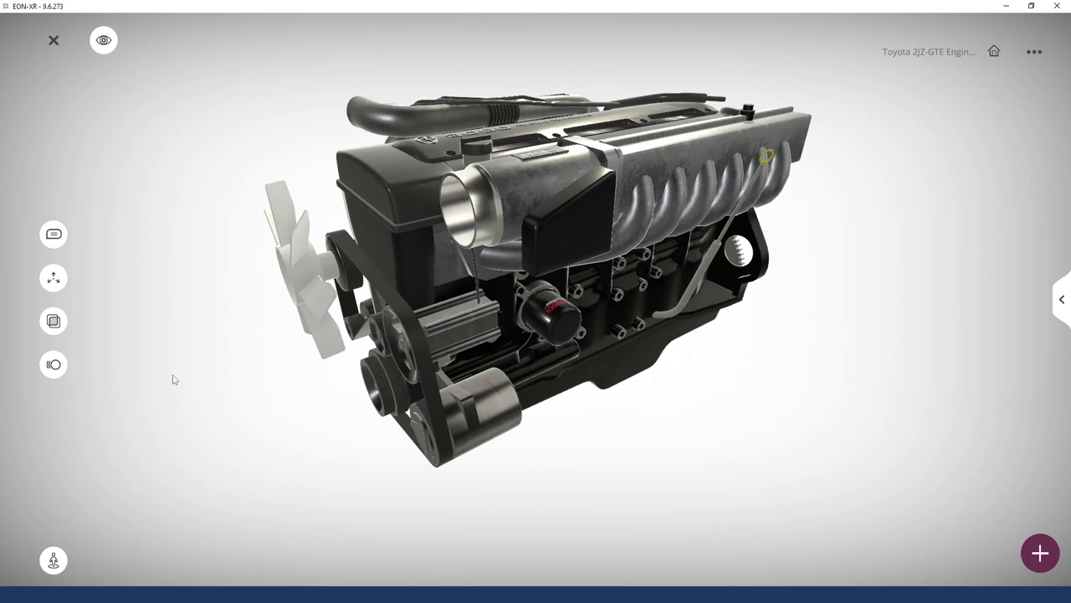
pyautogui.click(55, 368)
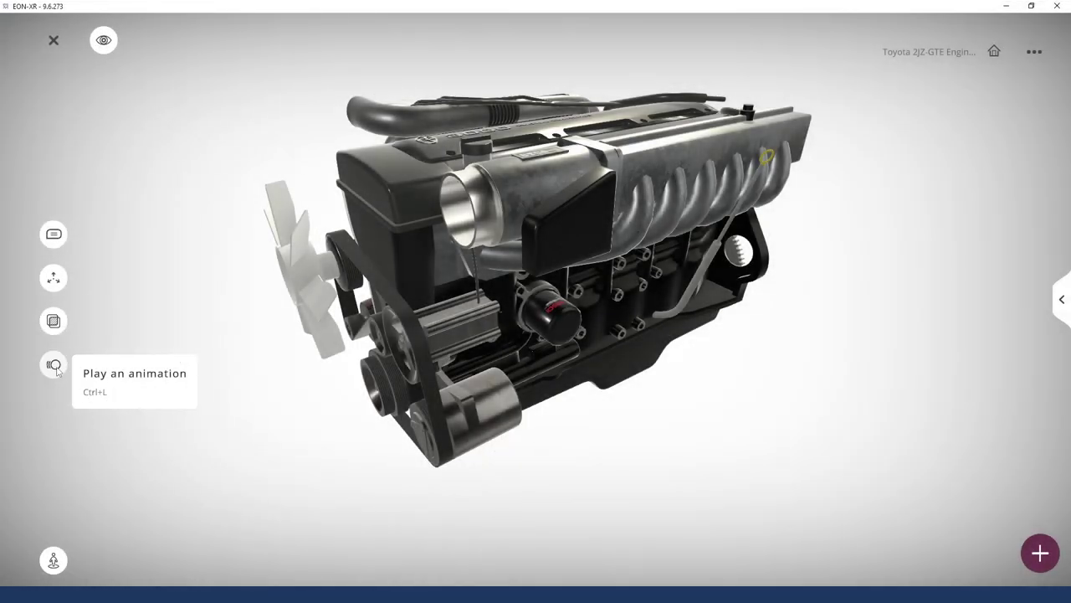
pyautogui.click(55, 369)
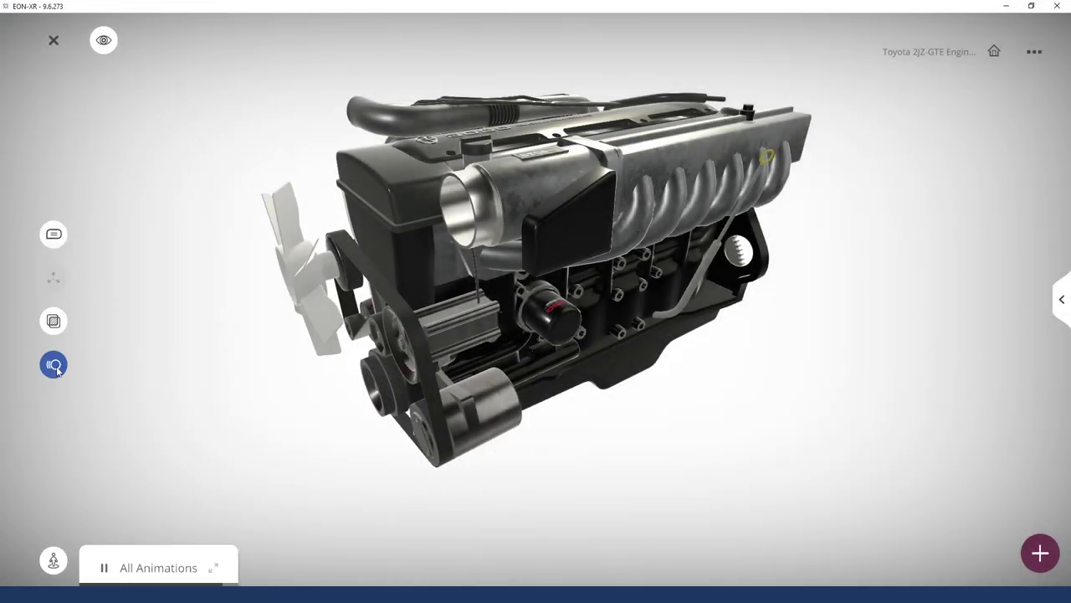
pyautogui.moveTo(658, 447); pyautogui.dragTo(650, 407)
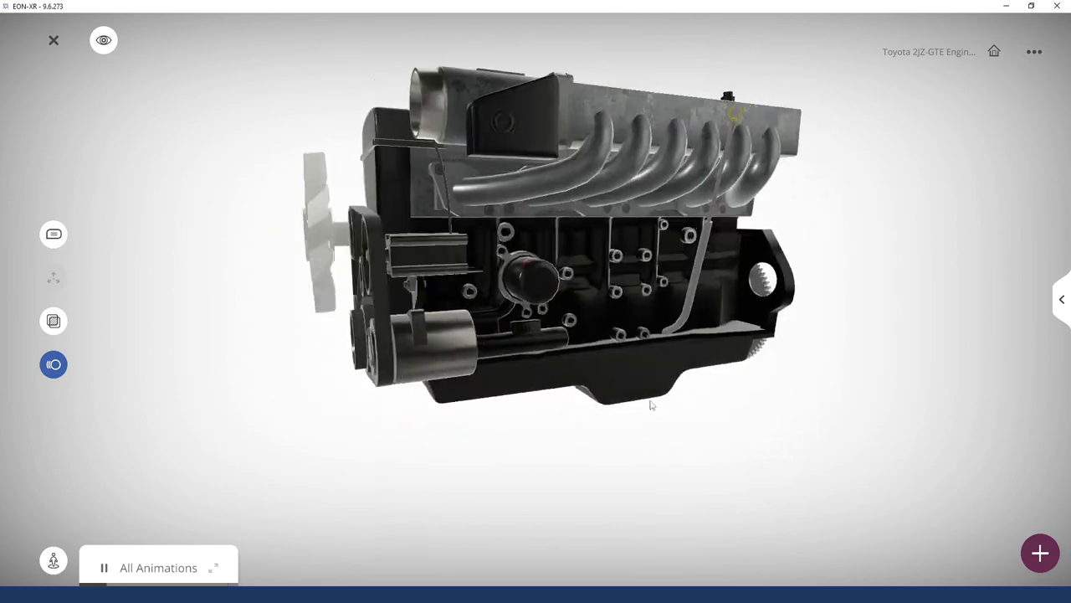
pyautogui.click(104, 568)
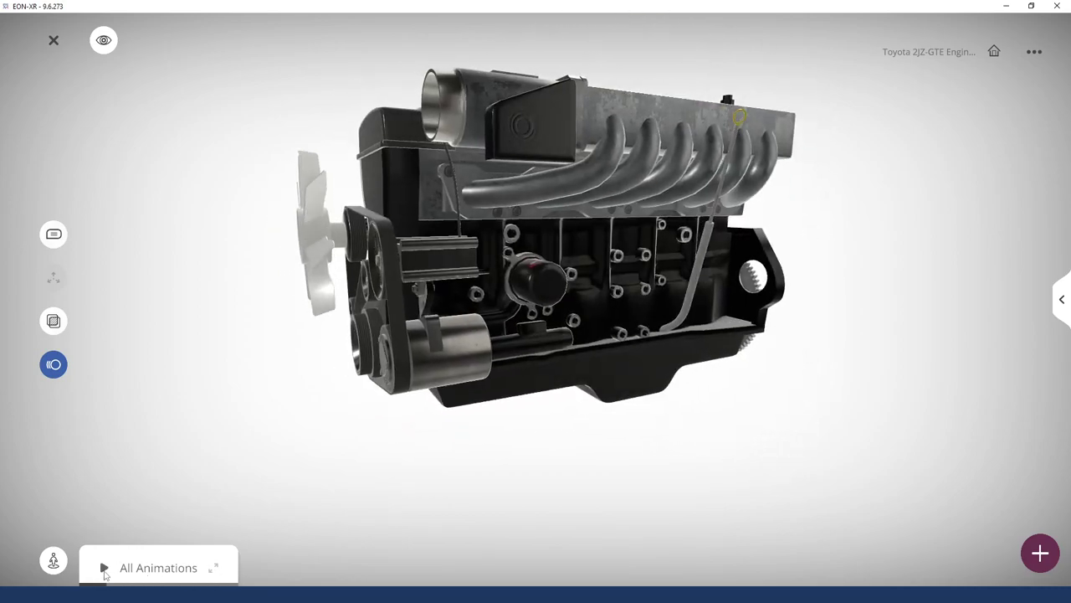
pyautogui.click(103, 569)
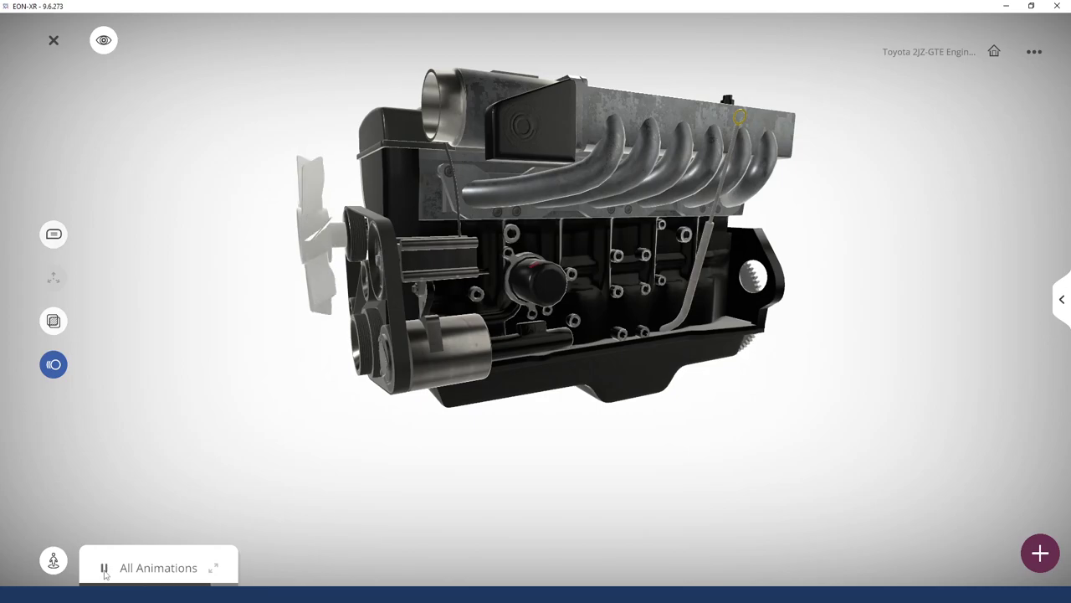
pyautogui.click(61, 375)
pyautogui.moveTo(169, 502); pyautogui.dragTo(763, 328)
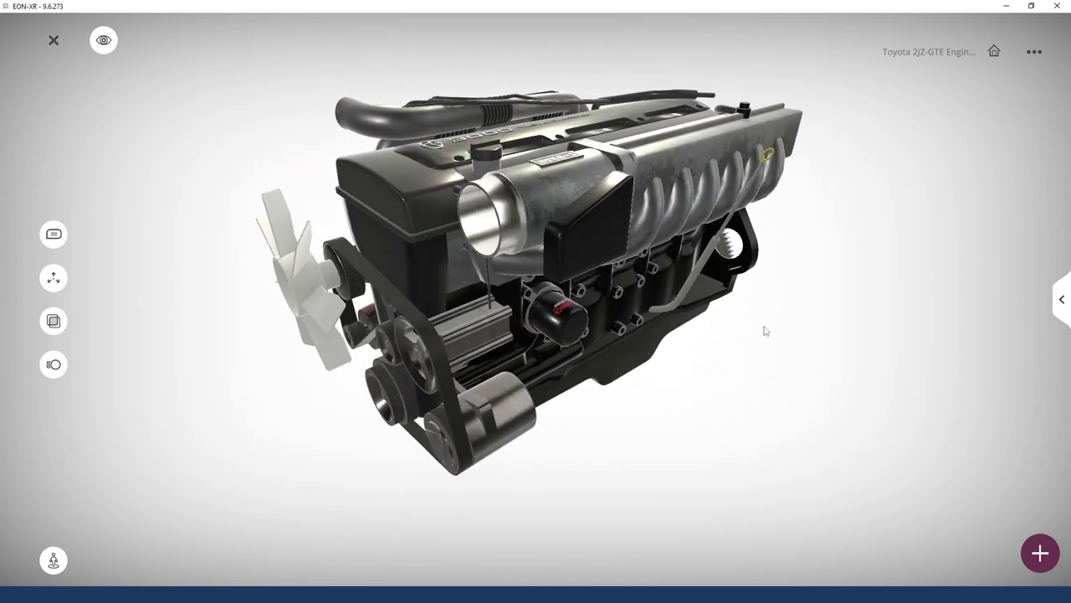
pyautogui.scroll(-5, 550, 72)
pyautogui.scroll(10, 550, 76)
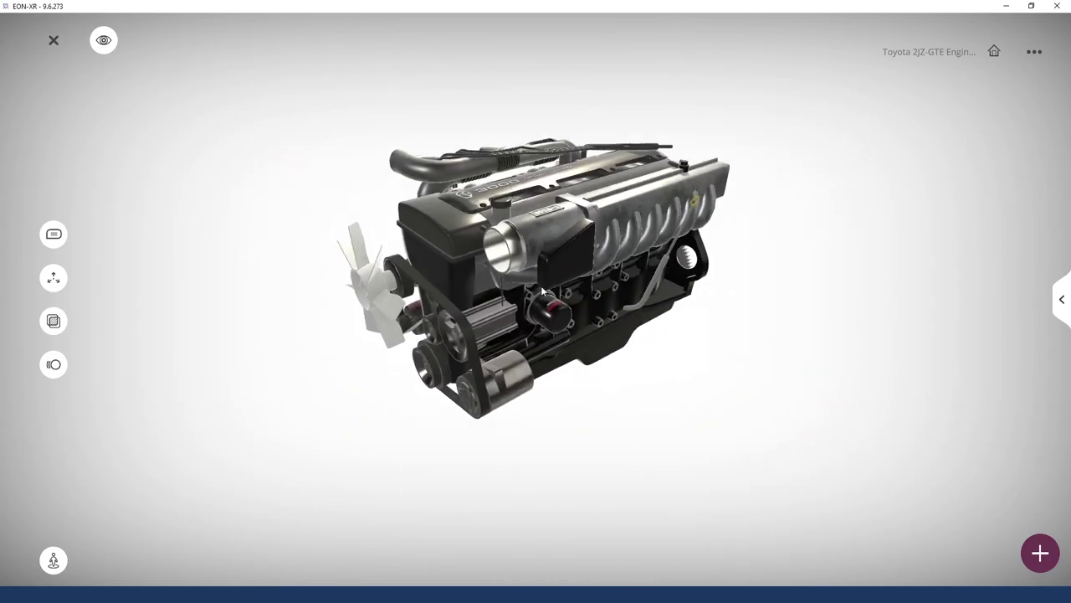
pyautogui.scroll(-6, 547, 516)
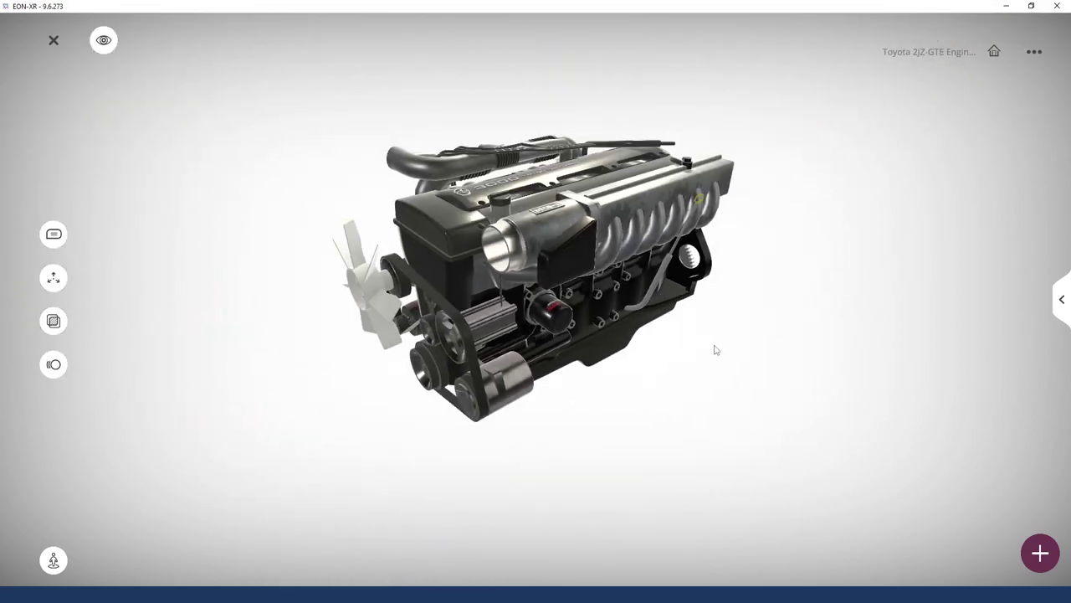
pyautogui.moveTo(717, 349); pyautogui.dragTo(574, 430, button='right')
pyautogui.moveTo(574, 430); pyautogui.dragTo(612, 459)
pyautogui.scroll(2, 690, 399)
pyautogui.scroll(-4, 636, 395)
pyautogui.scroll(5, 585, 392)
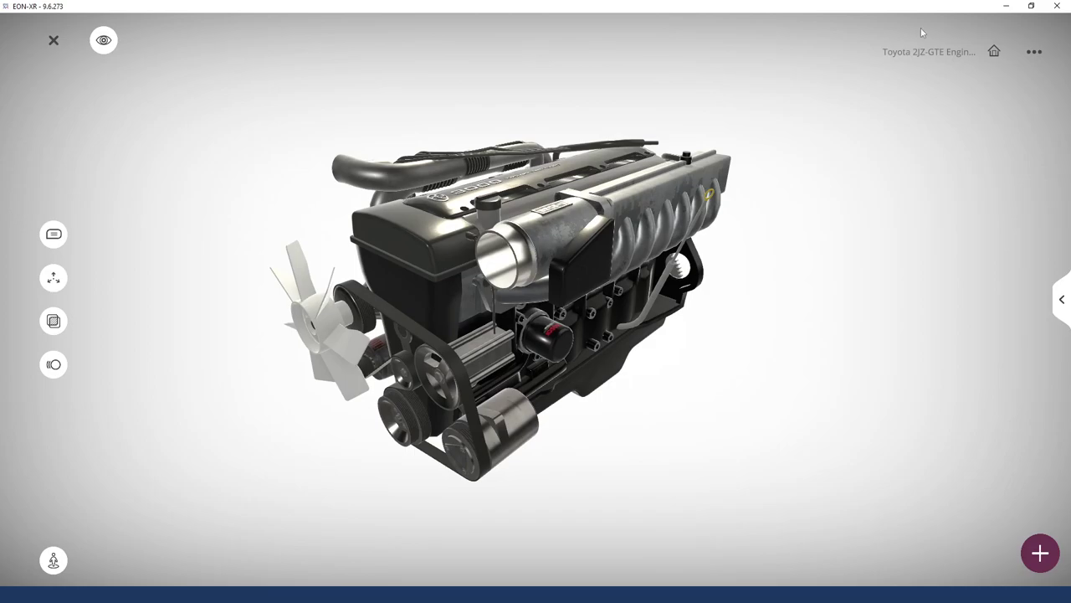
# Change the scene title from the Toyota 2JZ-GTE name to 'Typical car engine'
pyautogui.click(914, 53)
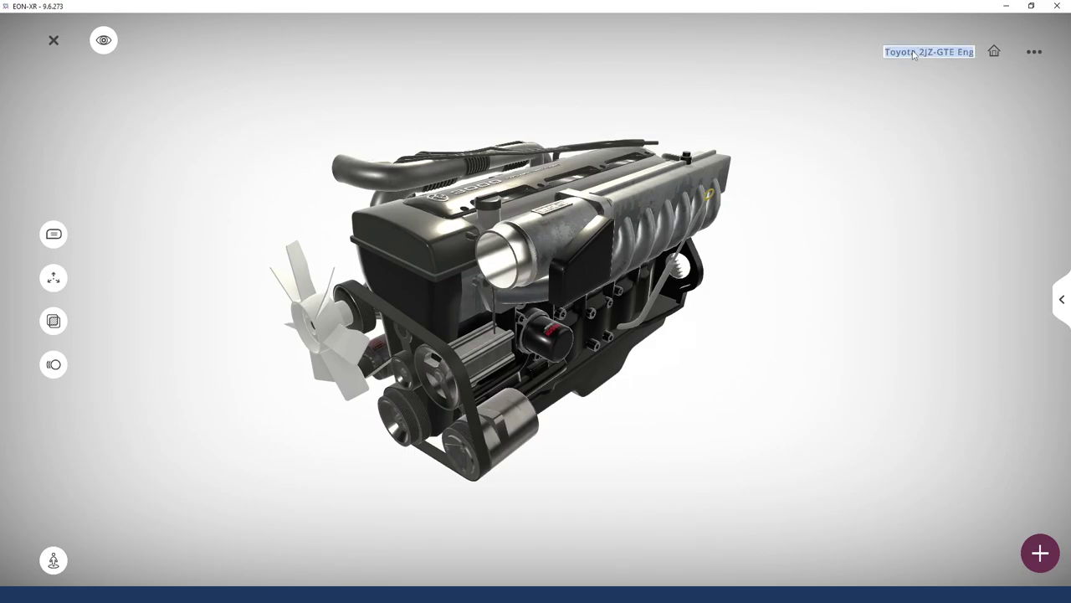
pyautogui.write('Ty')
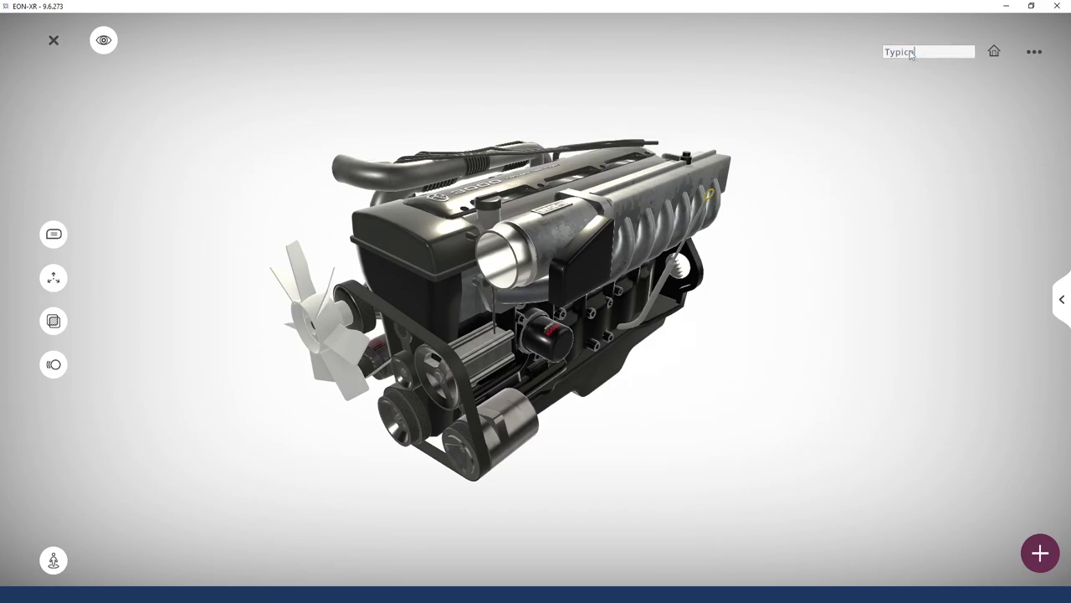
pyautogui.write('pical car engine')
pyautogui.press('Return')
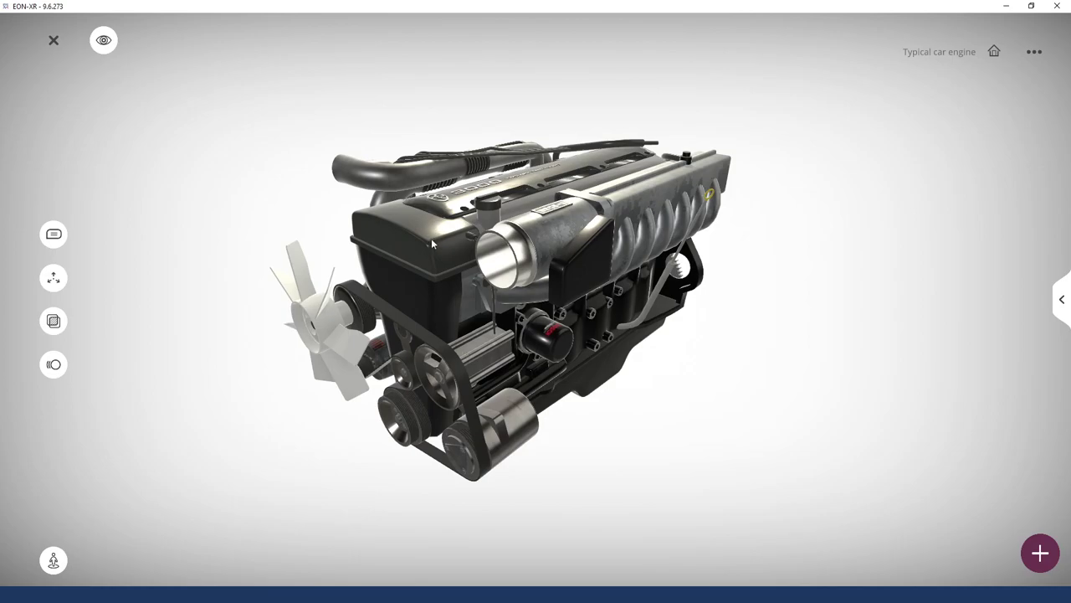
pyautogui.moveTo(486, 341); pyautogui.dragTo(553, 249)
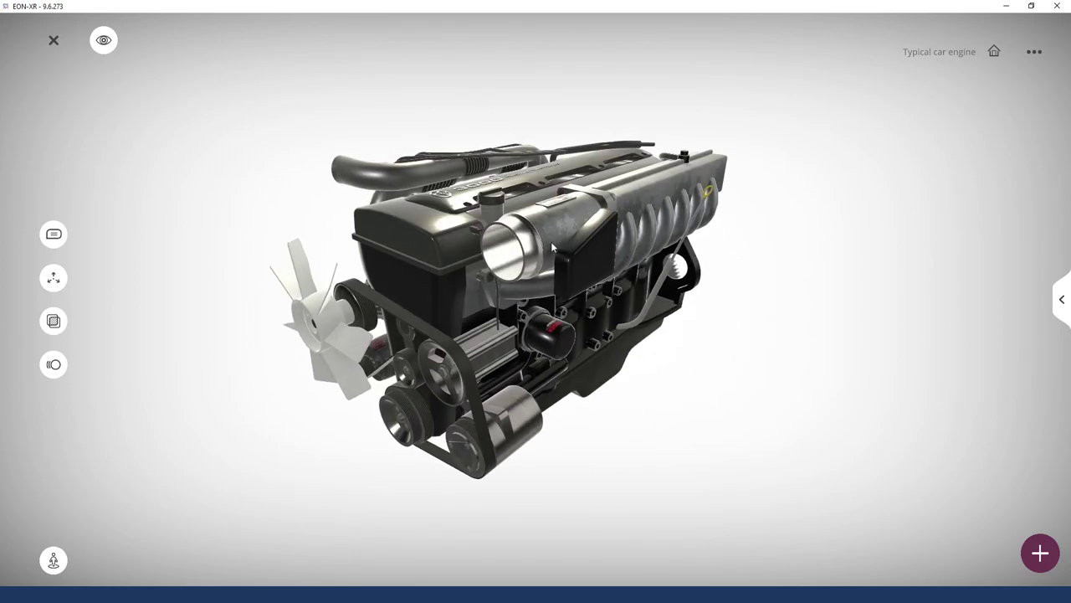
# Preview the intake manifold and cover parts, then explode the engine and isolate the cylinder block
pyautogui.click(566, 227)
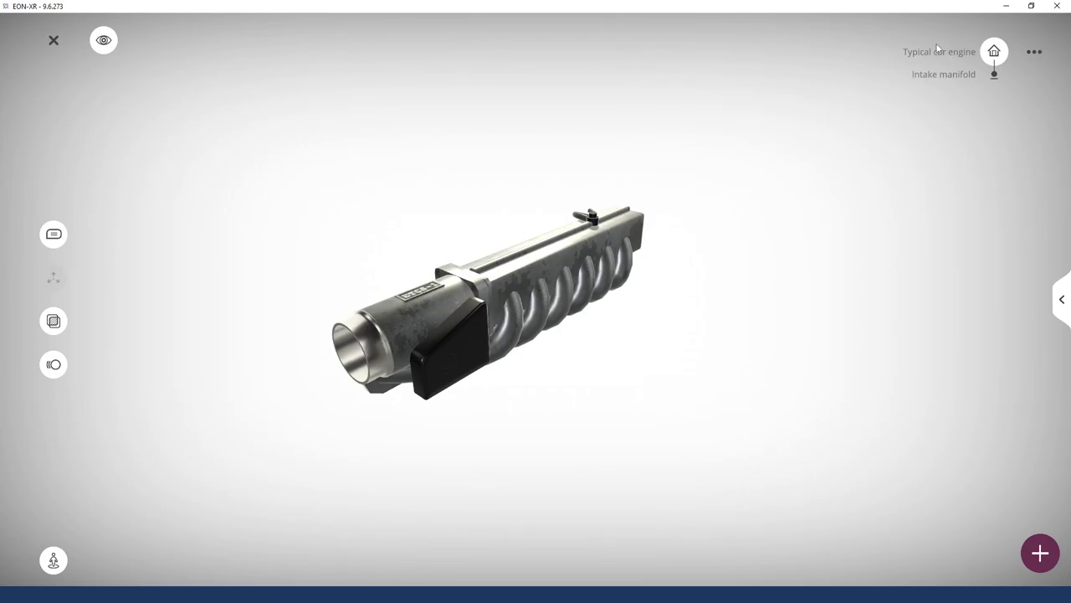
pyautogui.click(1001, 52)
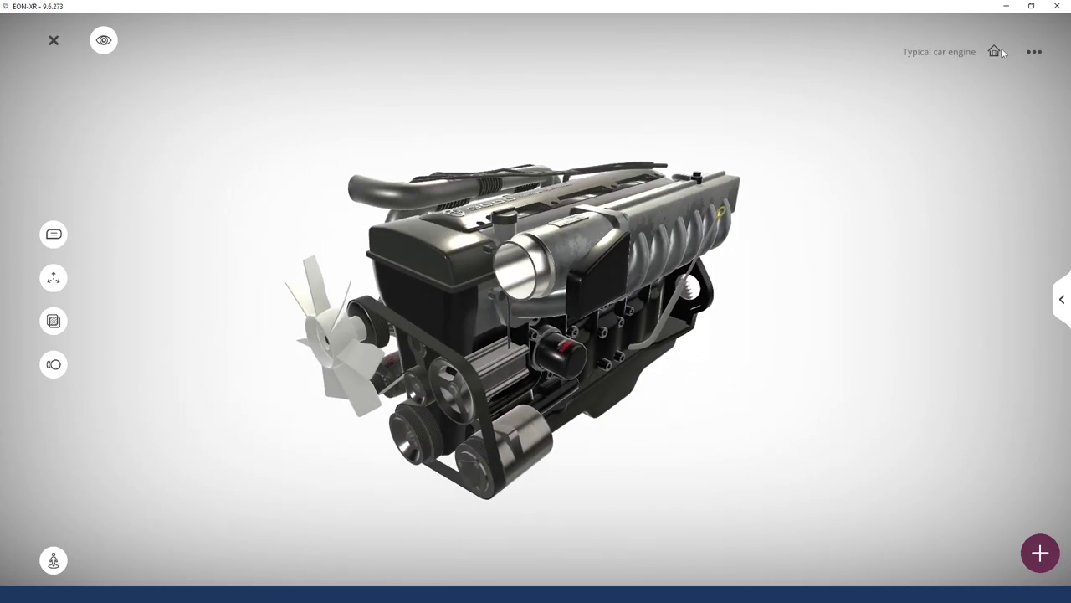
pyautogui.click(449, 271)
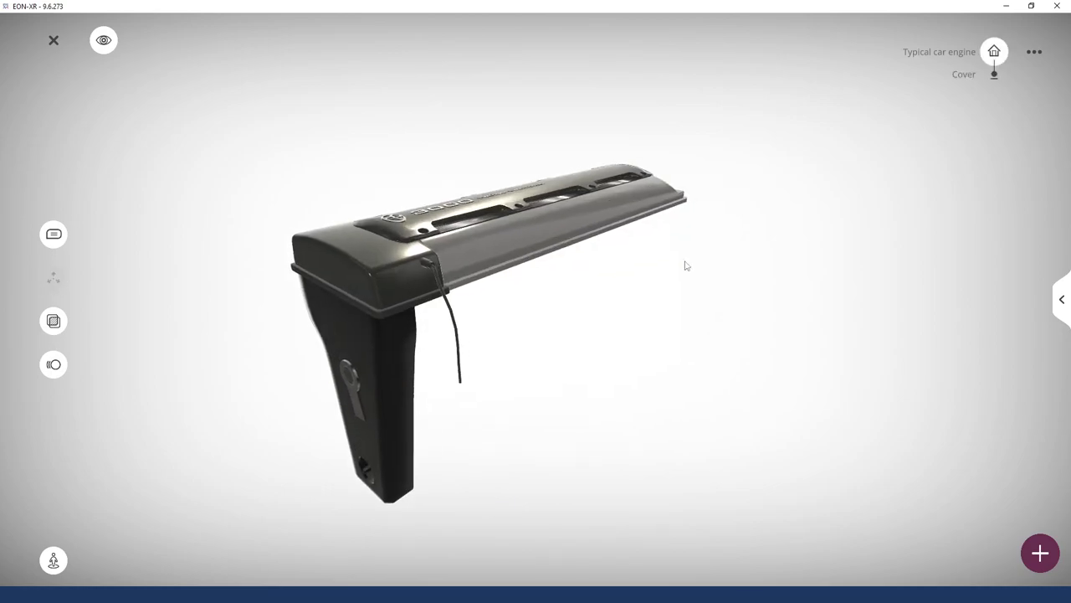
pyautogui.click(996, 50)
pyautogui.click(53, 283)
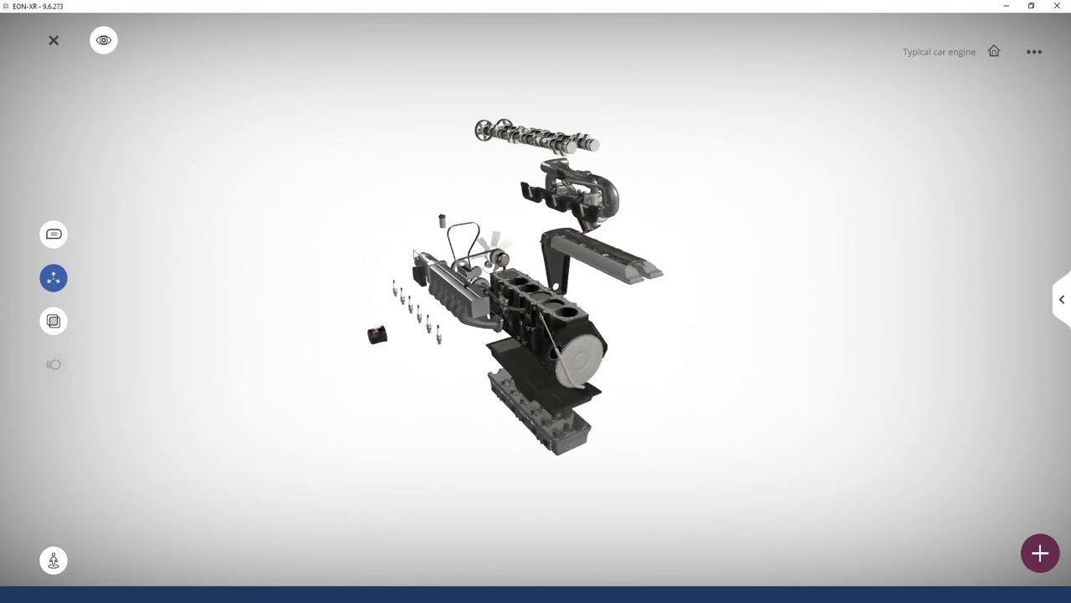
pyautogui.scroll(2, 551, 349)
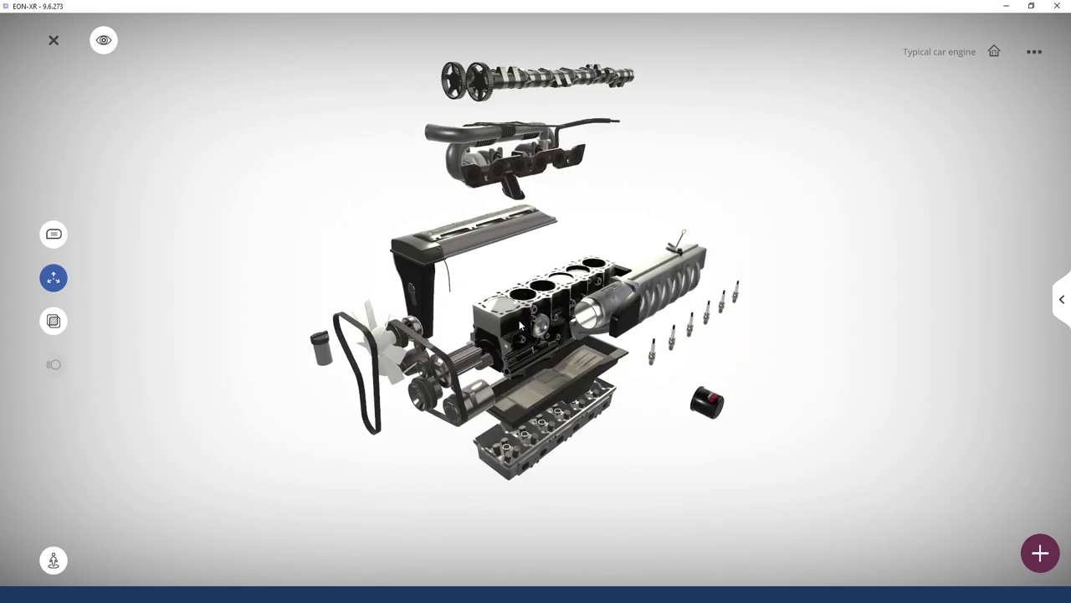
pyautogui.click(520, 324)
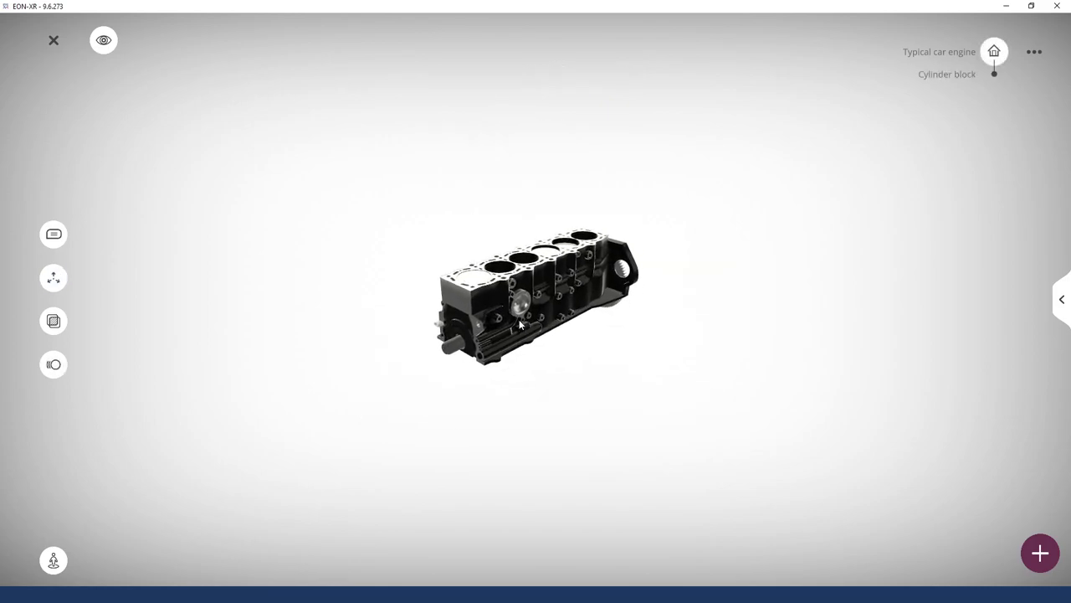
# Rotate the cylinder block and explode it into pistons and crankshaft
pyautogui.moveTo(725, 356); pyautogui.dragTo(767, 351)
pyautogui.scroll(3, 569, 325)
pyautogui.moveTo(566, 322); pyautogui.dragTo(280, 318)
pyautogui.click(54, 279)
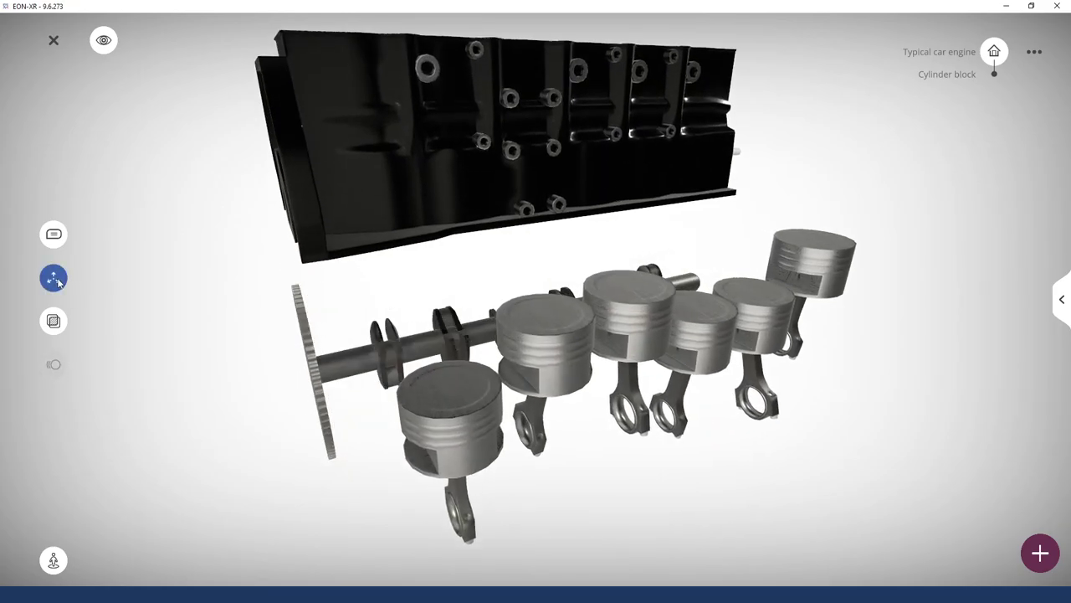
pyautogui.click(53, 278)
pyautogui.click(54, 279)
pyautogui.click(54, 279)
pyautogui.click(54, 279)
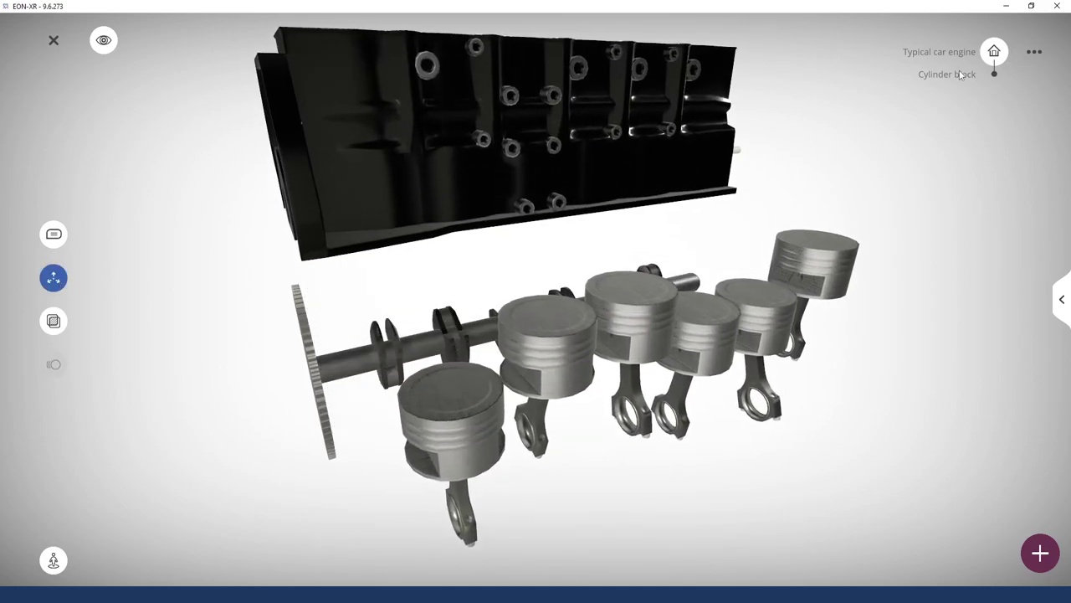
# Drill down to the pistons, one piston and its connecting rod, then return to the whole engine
pyautogui.click(651, 345)
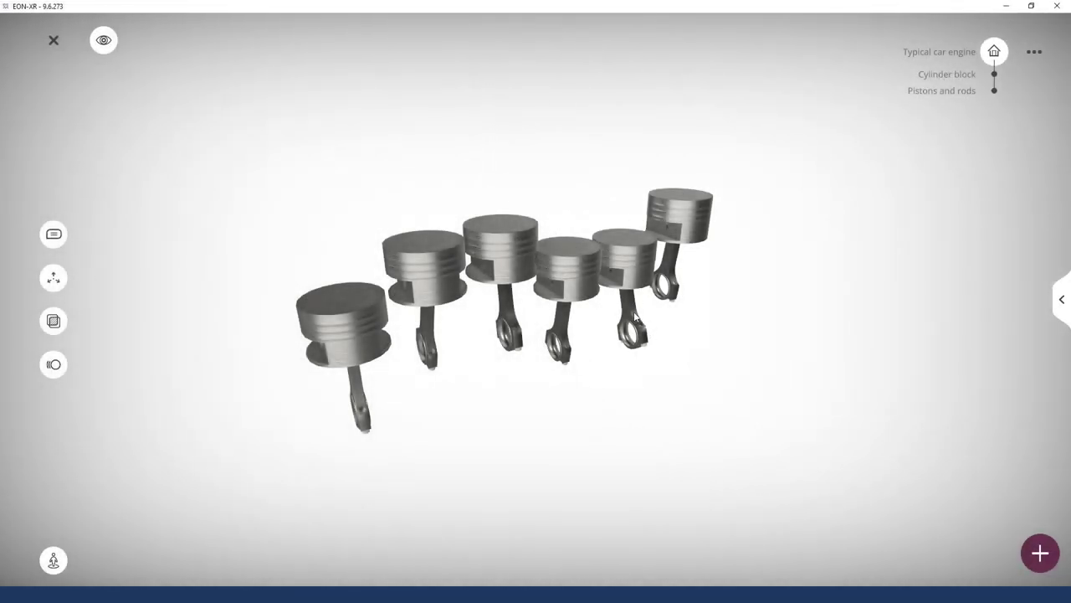
pyautogui.doubleClick(634, 315)
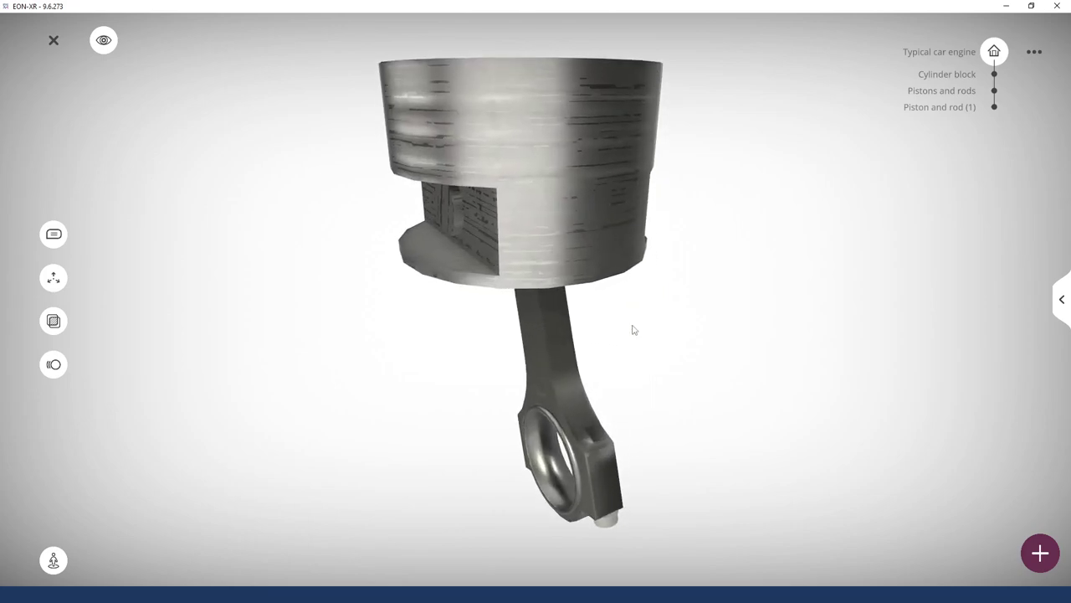
pyautogui.doubleClick(542, 377)
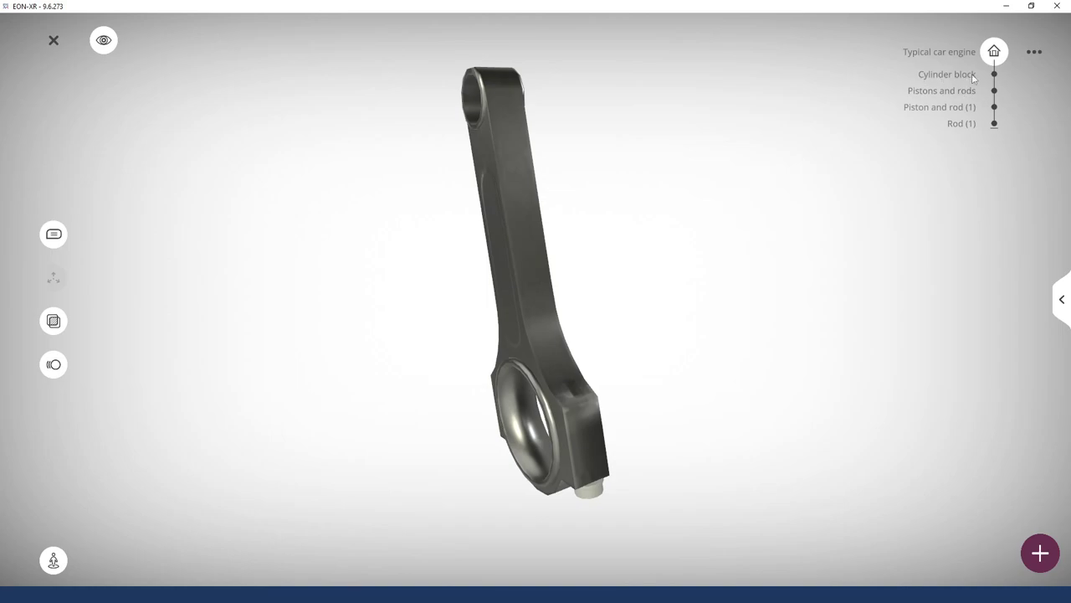
pyautogui.click(1006, 51)
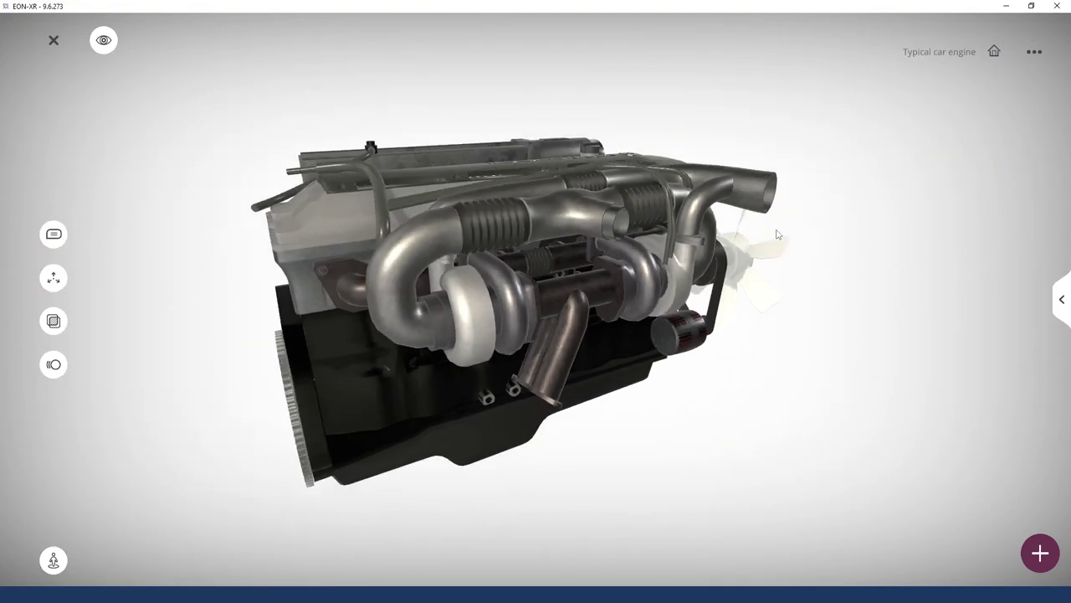
pyautogui.moveTo(756, 385); pyautogui.dragTo(803, 360)
pyautogui.moveTo(445, 334); pyautogui.dragTo(374, 374)
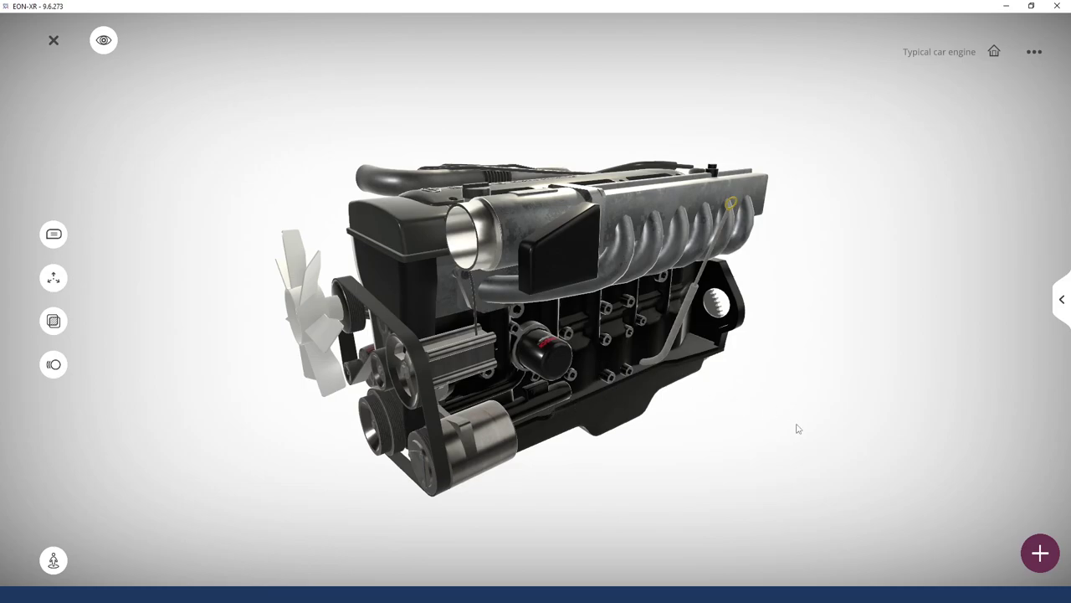
pyautogui.moveTo(796, 427); pyautogui.dragTo(799, 428)
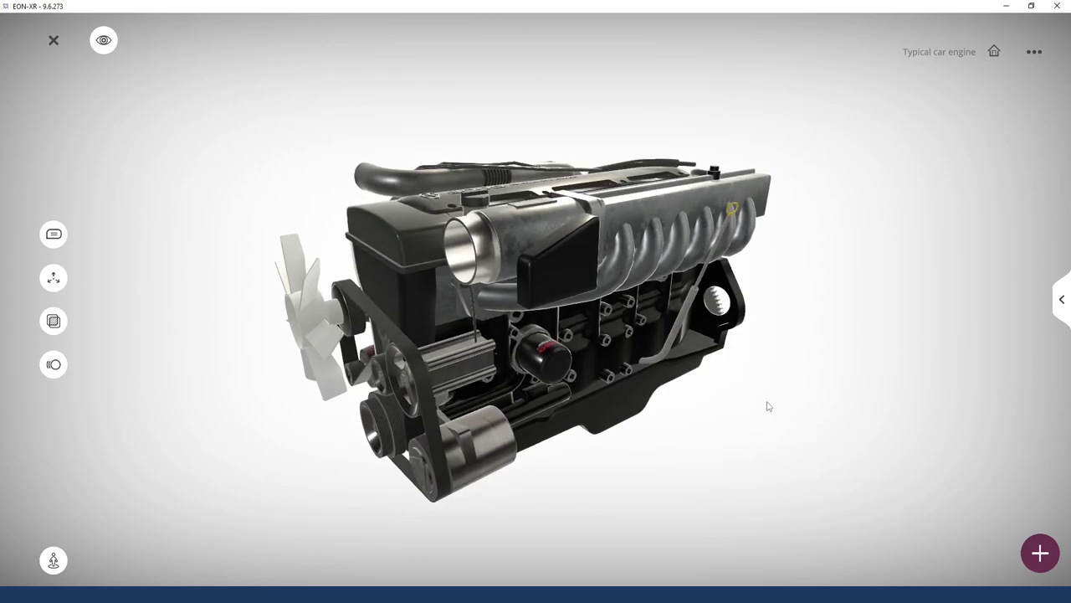
pyautogui.moveTo(801, 384); pyautogui.dragTo(786, 383)
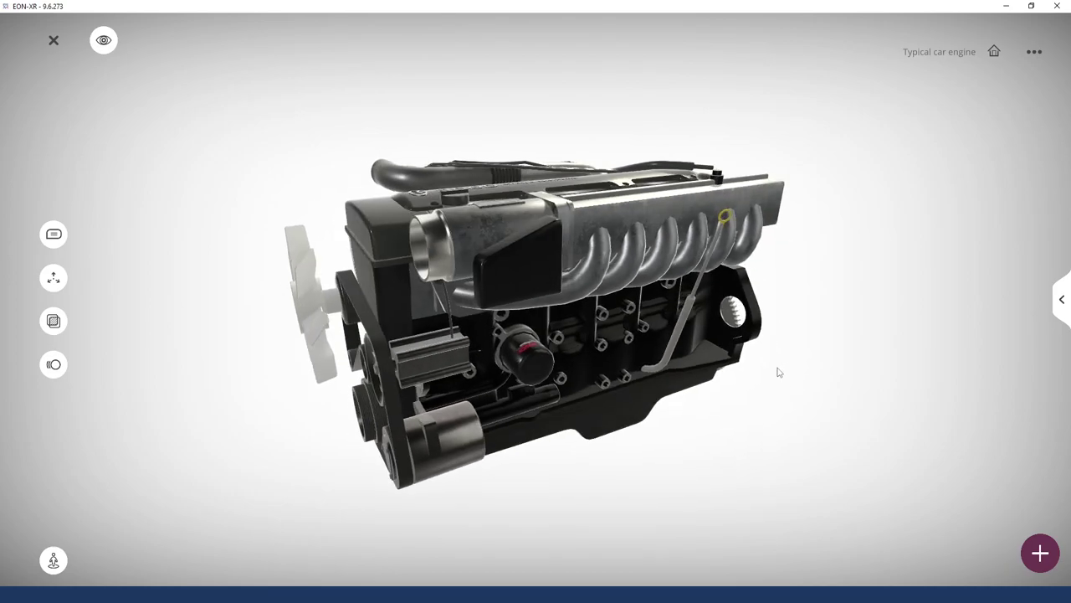
pyautogui.click(1061, 307)
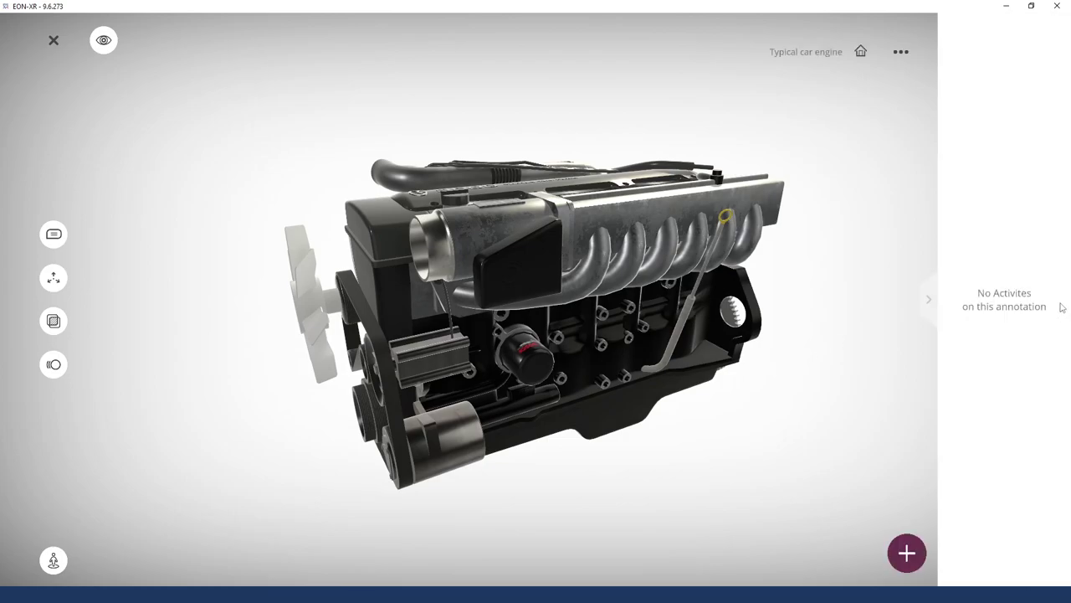
pyautogui.click(929, 303)
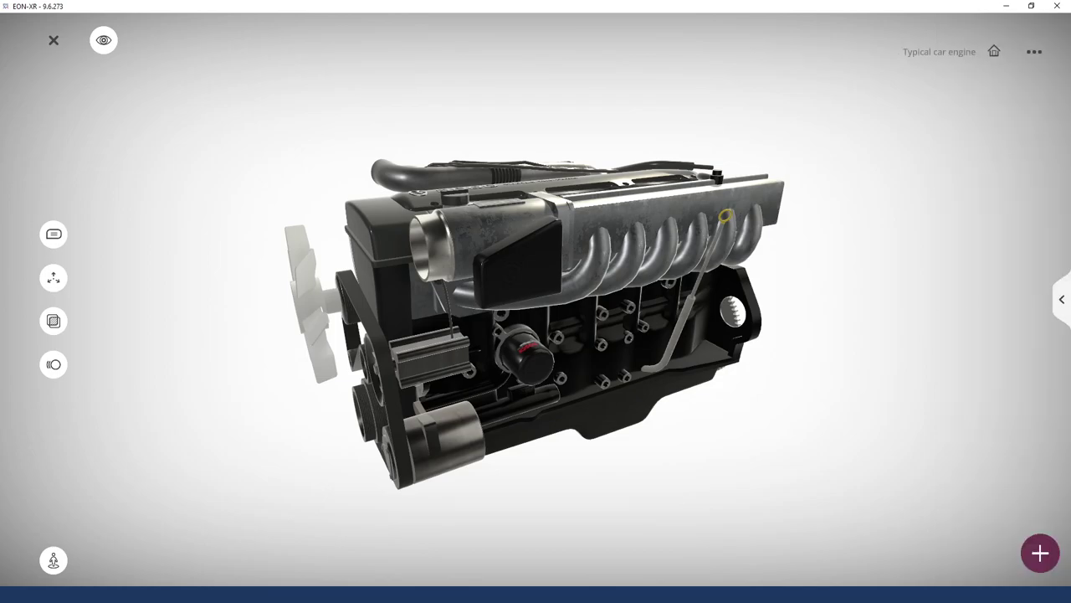
pyautogui.click(1064, 300)
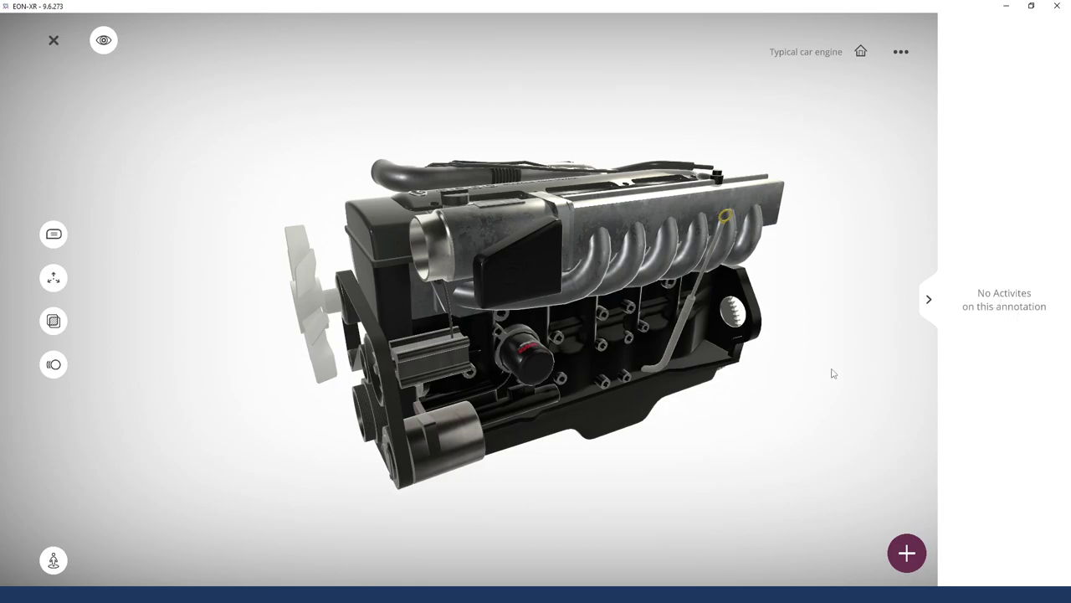
pyautogui.click(929, 301)
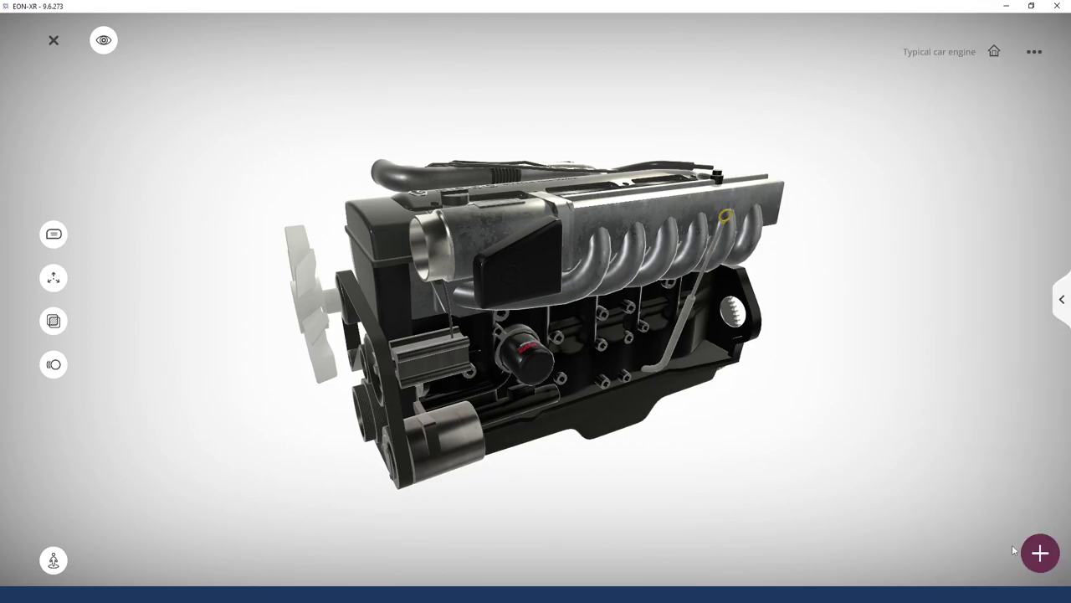
pyautogui.moveTo(728, 459); pyautogui.dragTo(751, 472)
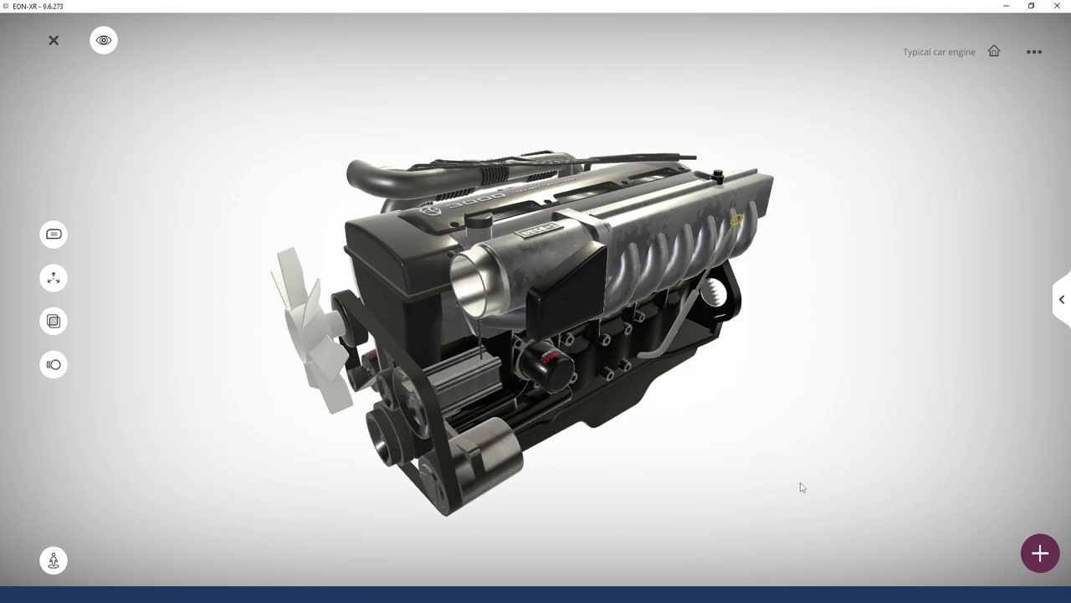
# Add a new Audio activity to the Typical car engine lesson
pyautogui.click(1039, 554)
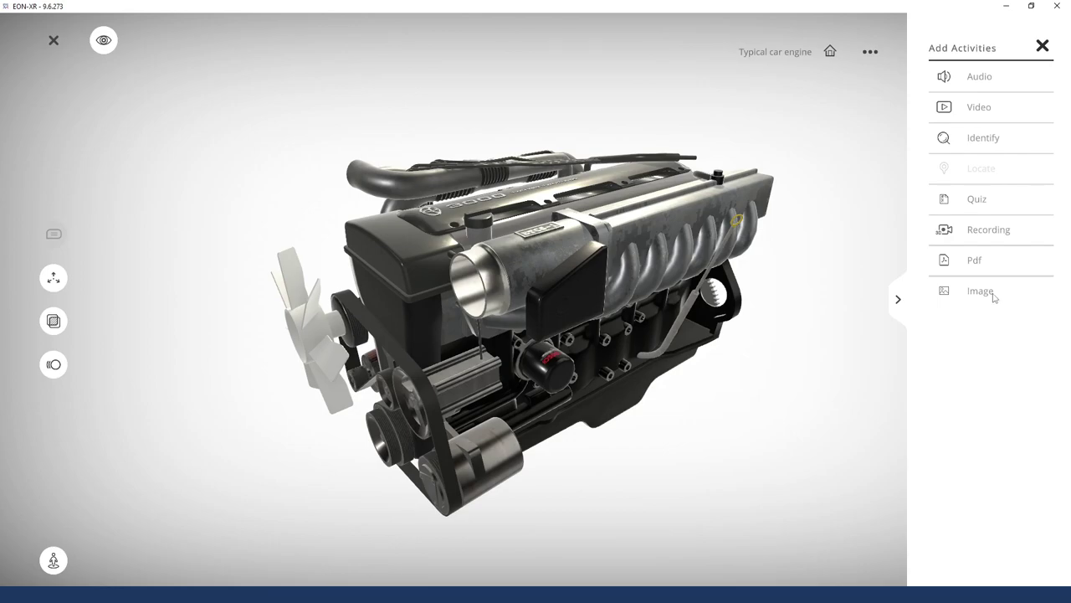
pyautogui.click(987, 83)
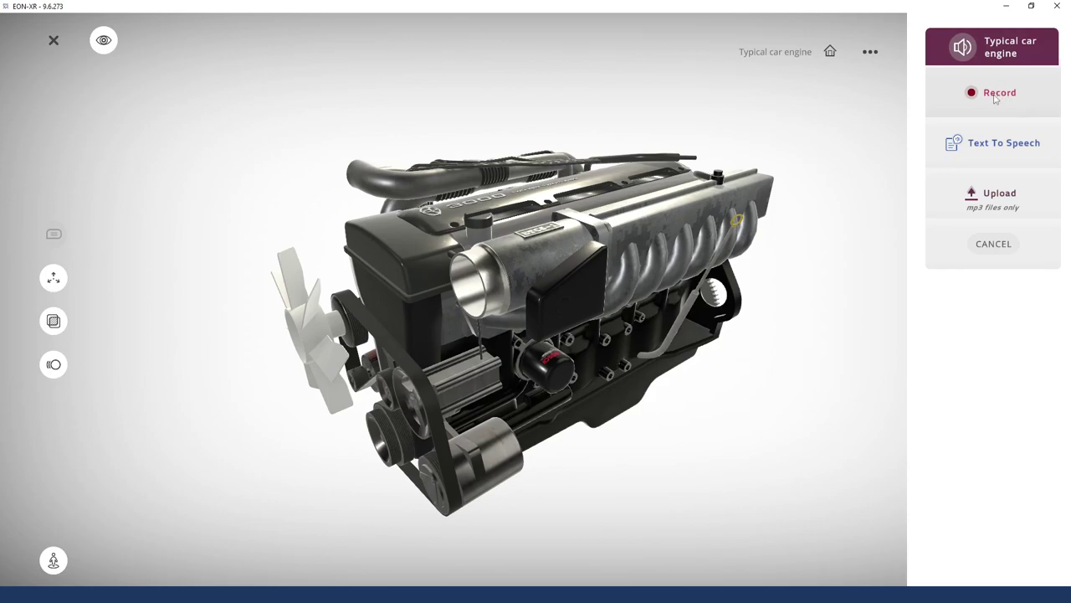
# Record an 18-second voice narration titled 'Introduction'
pyautogui.click(991, 94)
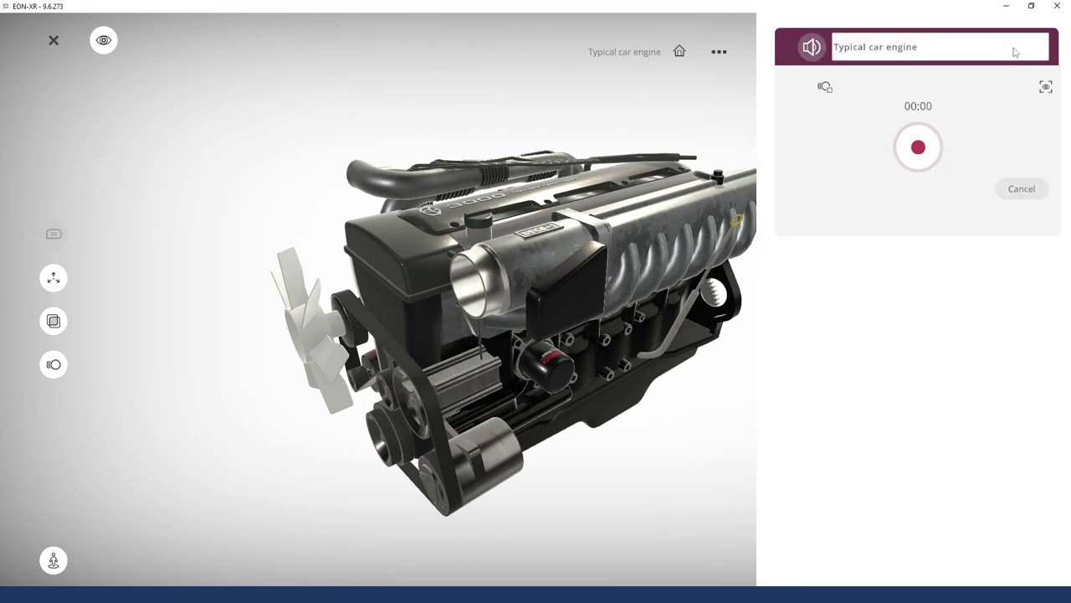
pyautogui.click(837, 46)
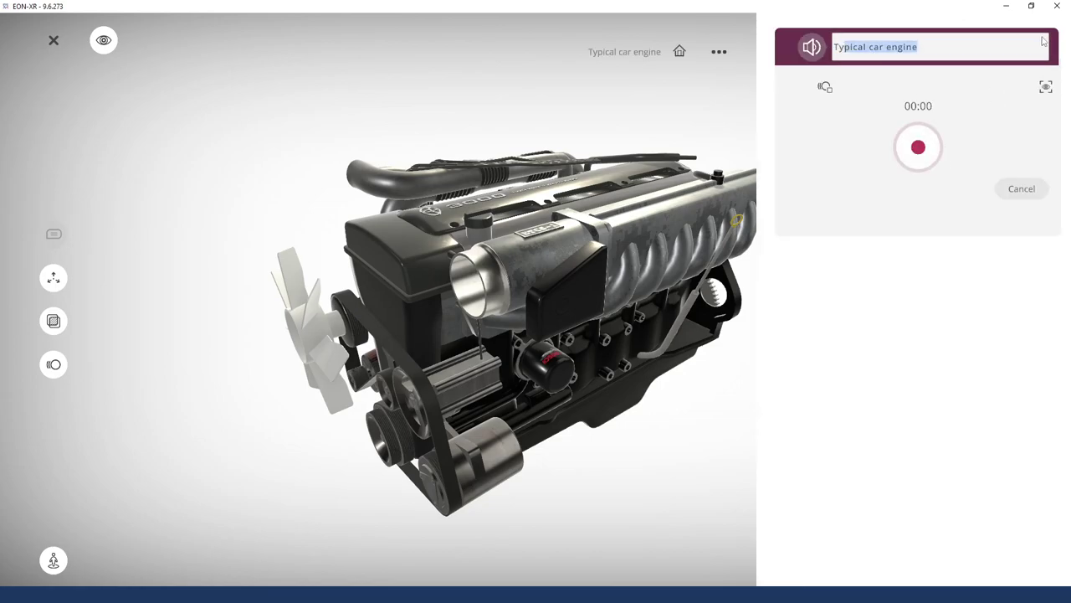
pyautogui.write('Introduction')
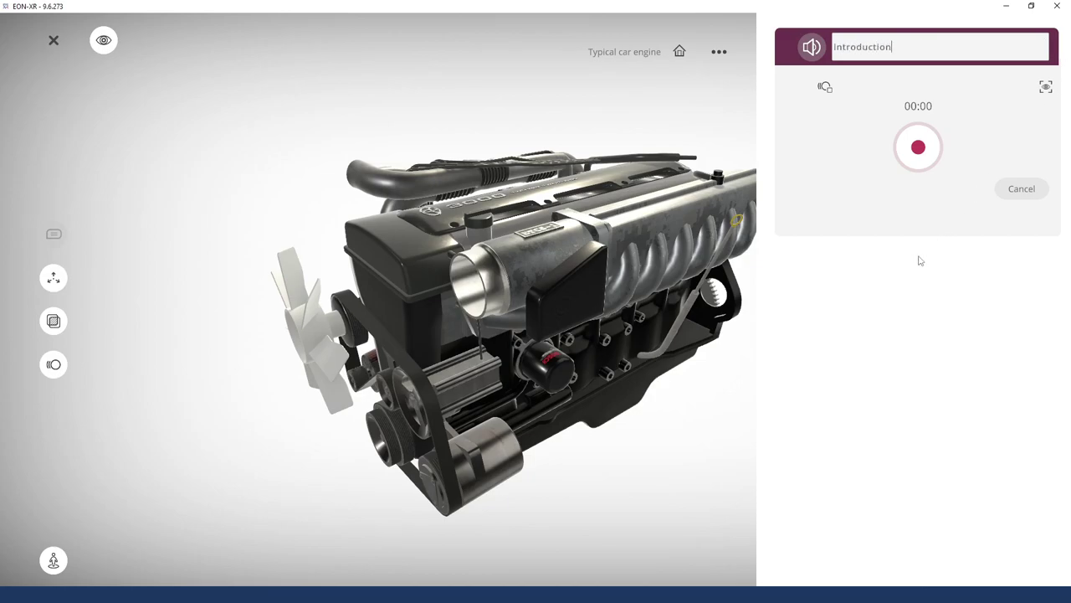
pyautogui.click(919, 148)
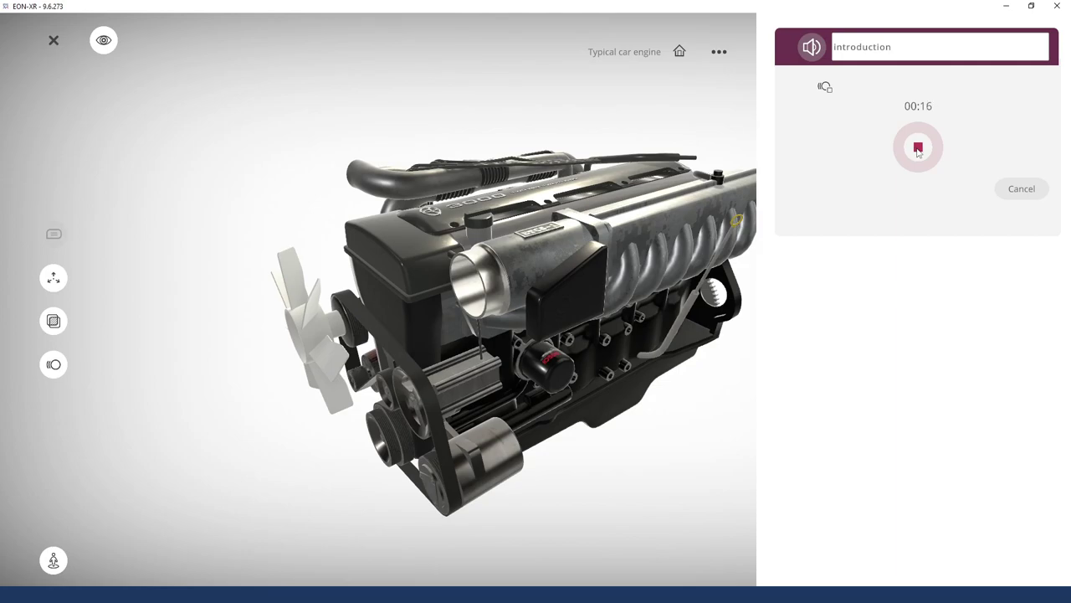
pyautogui.click(918, 149)
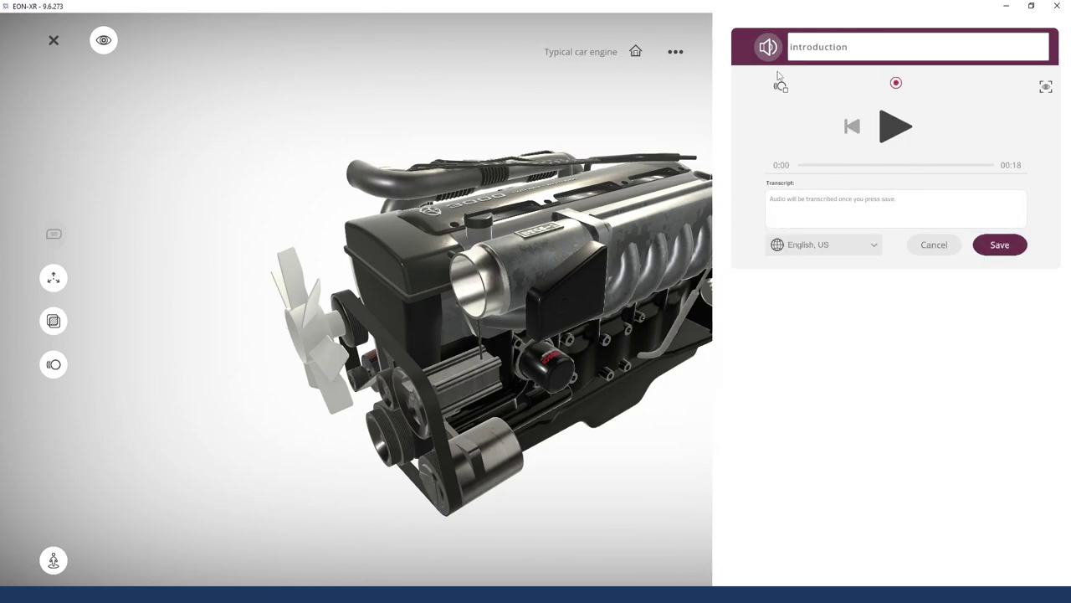
# Play back the recording and keep English, US as the transcript language
pyautogui.click(888, 134)
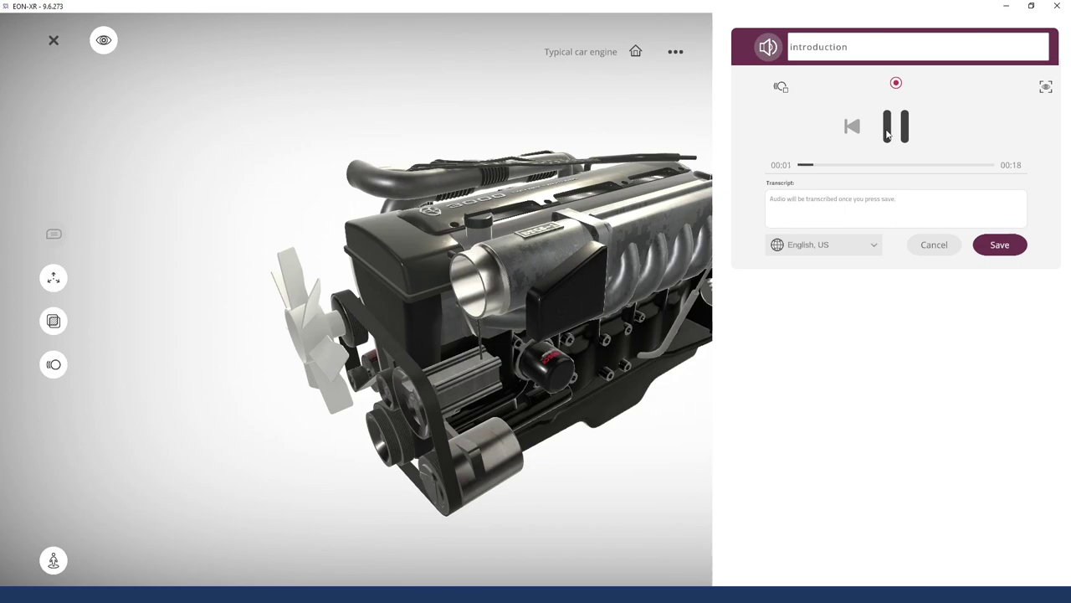
pyautogui.click(888, 134)
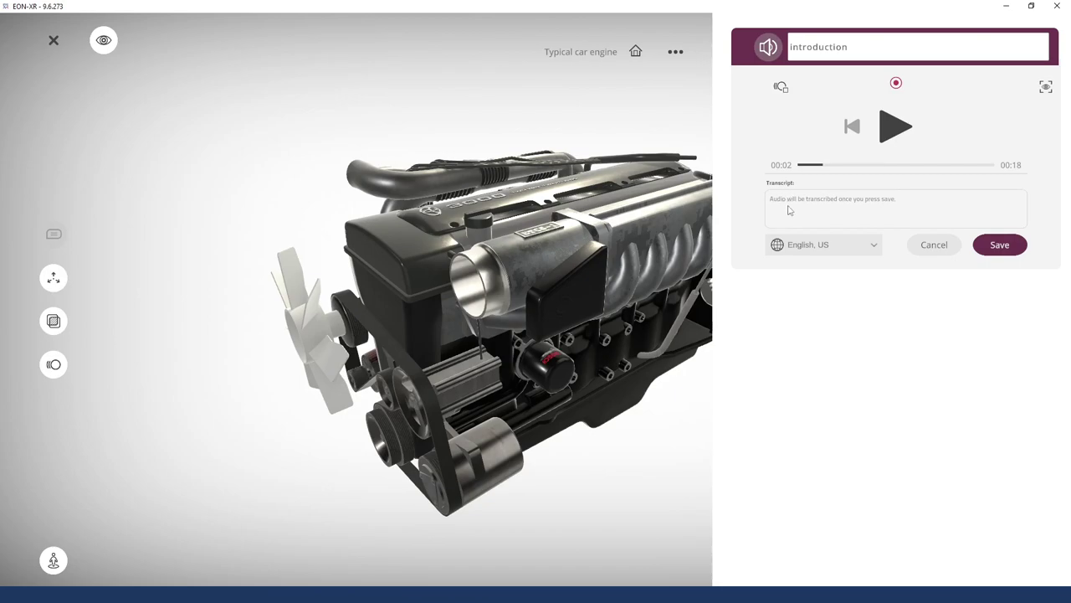
pyautogui.click(832, 248)
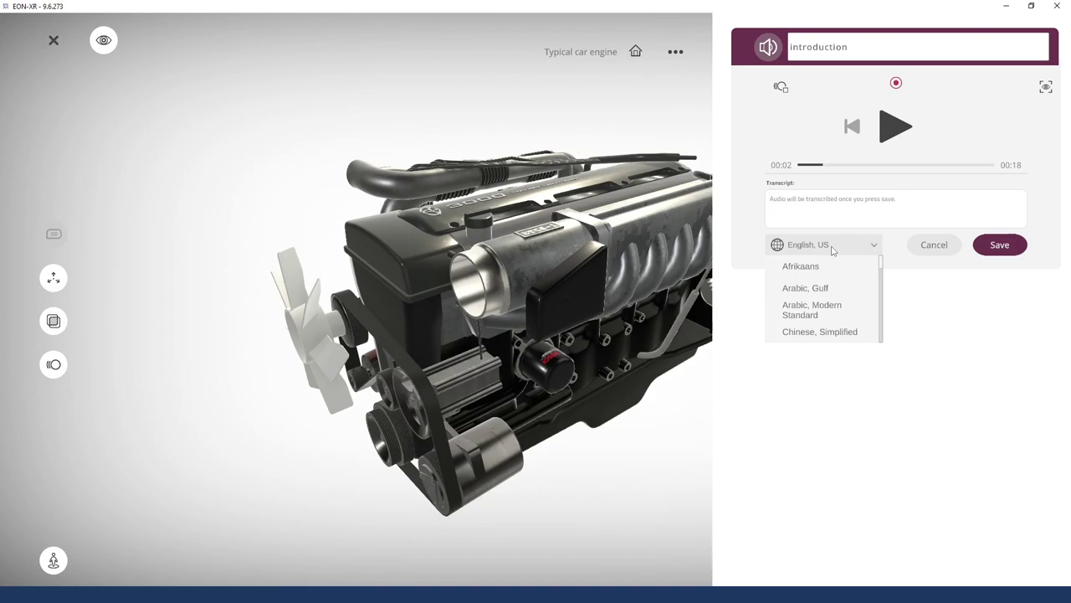
pyautogui.click(832, 248)
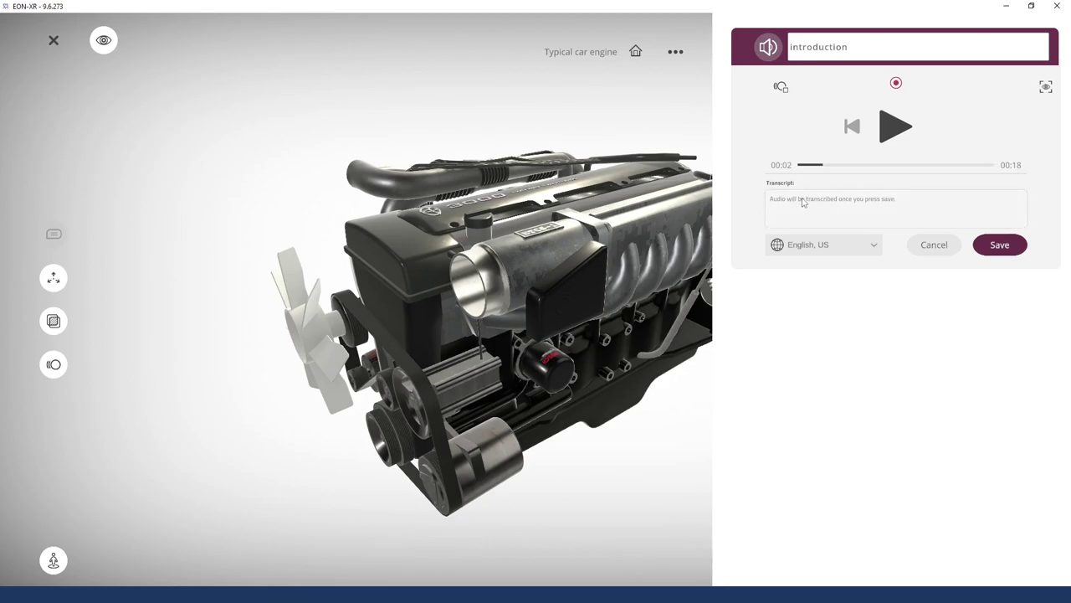
pyautogui.click(811, 246)
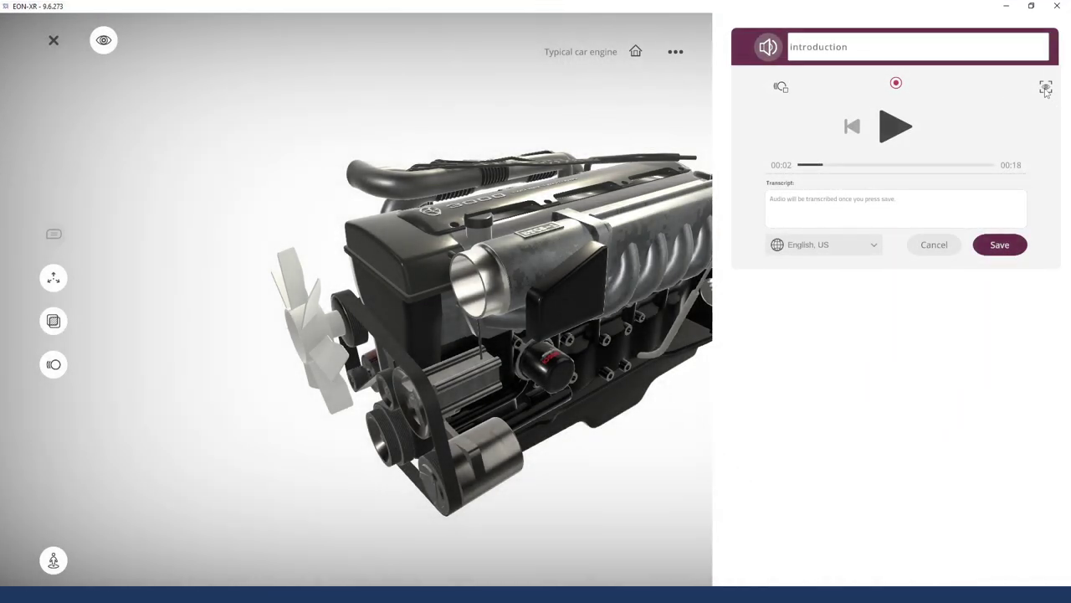
# Tie the introduction activity to the current front 3D view of the engine
pyautogui.click(1046, 88)
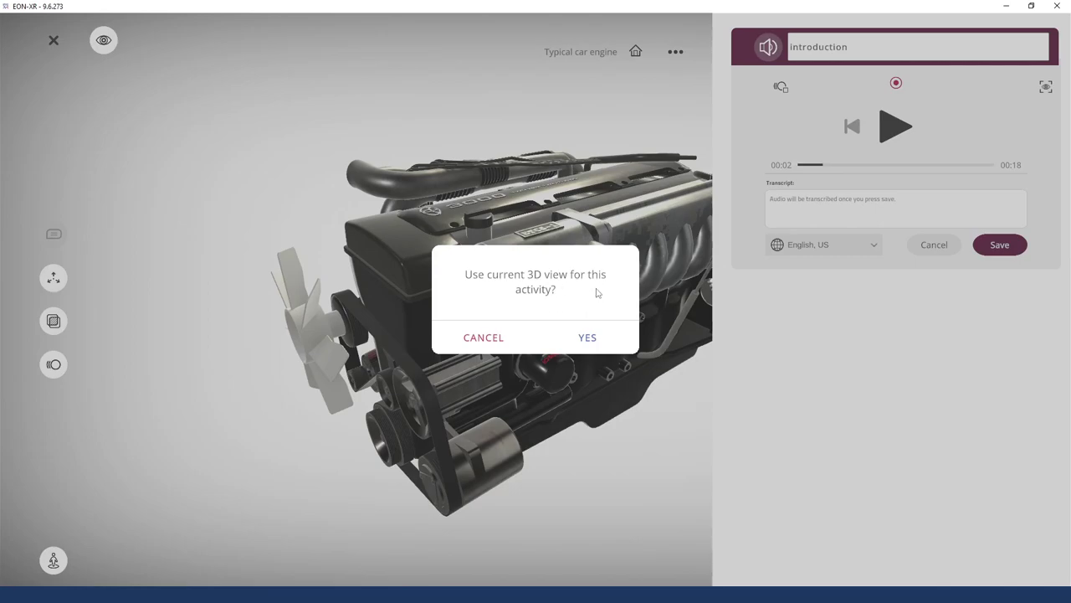
pyautogui.click(587, 337)
pyautogui.moveTo(552, 374); pyautogui.dragTo(566, 335)
pyautogui.scroll(-5, 566, 333)
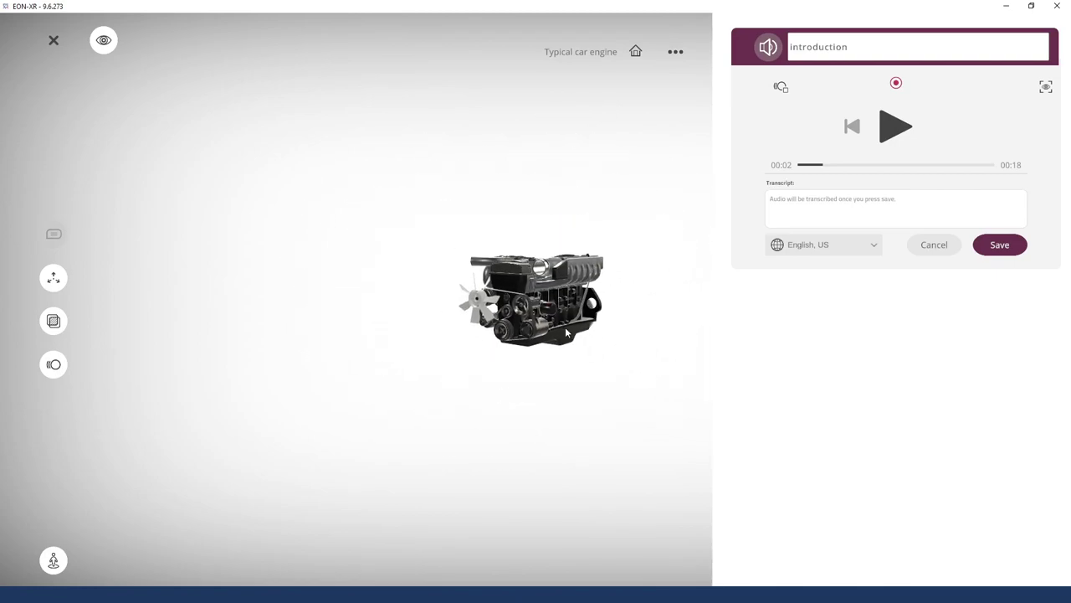
pyautogui.click(1046, 88)
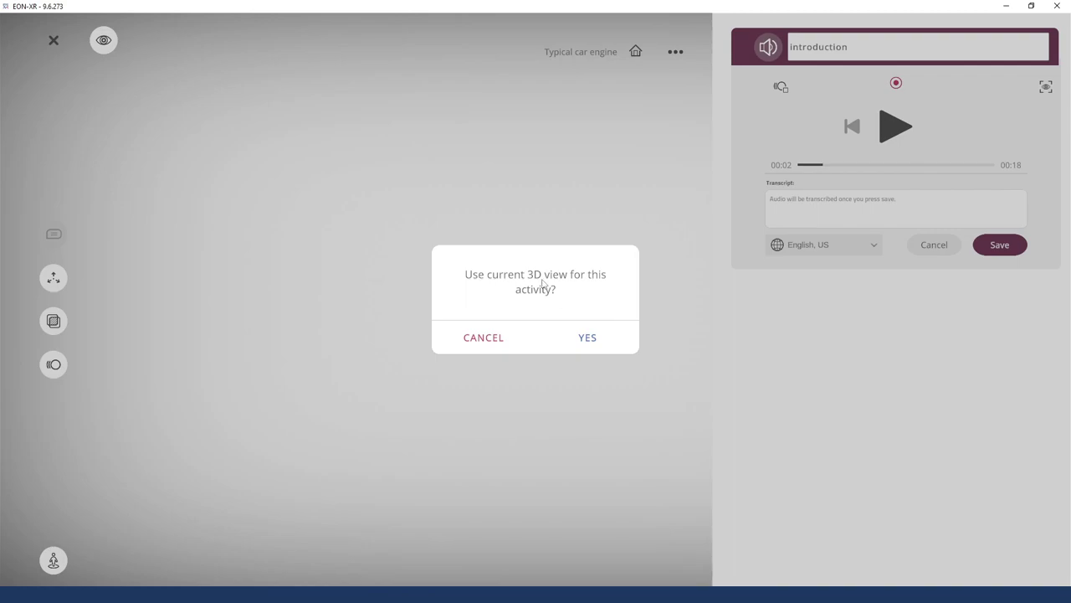
pyautogui.click(589, 340)
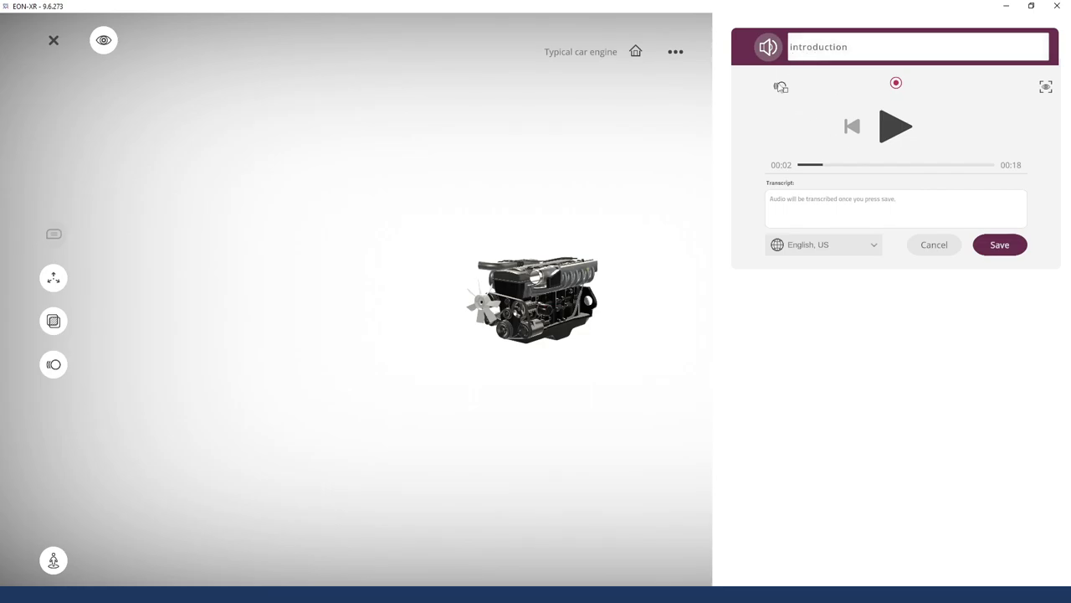
pyautogui.click(781, 89)
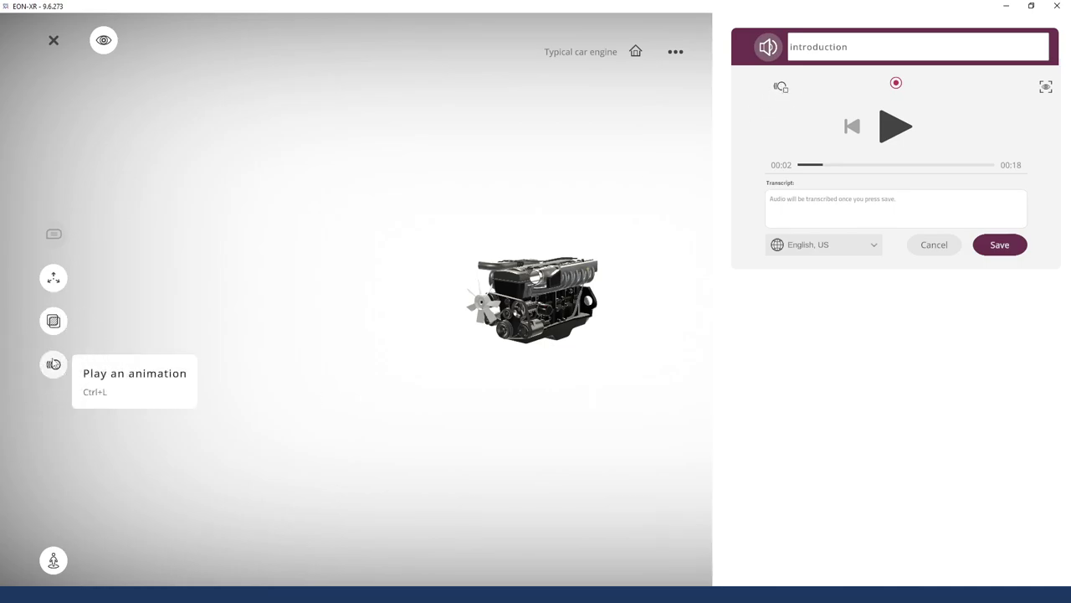
# Save the introduction audio and draft a text-to-speech narration titled 'Typical car engine' with a welcome sentence
pyautogui.click(1002, 246)
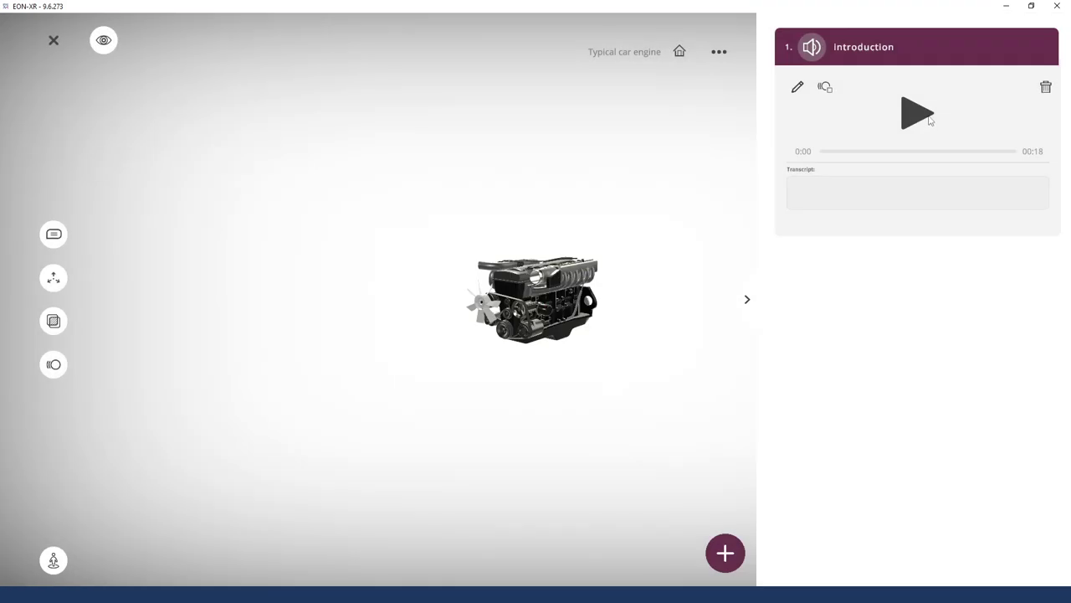
pyautogui.click(945, 53)
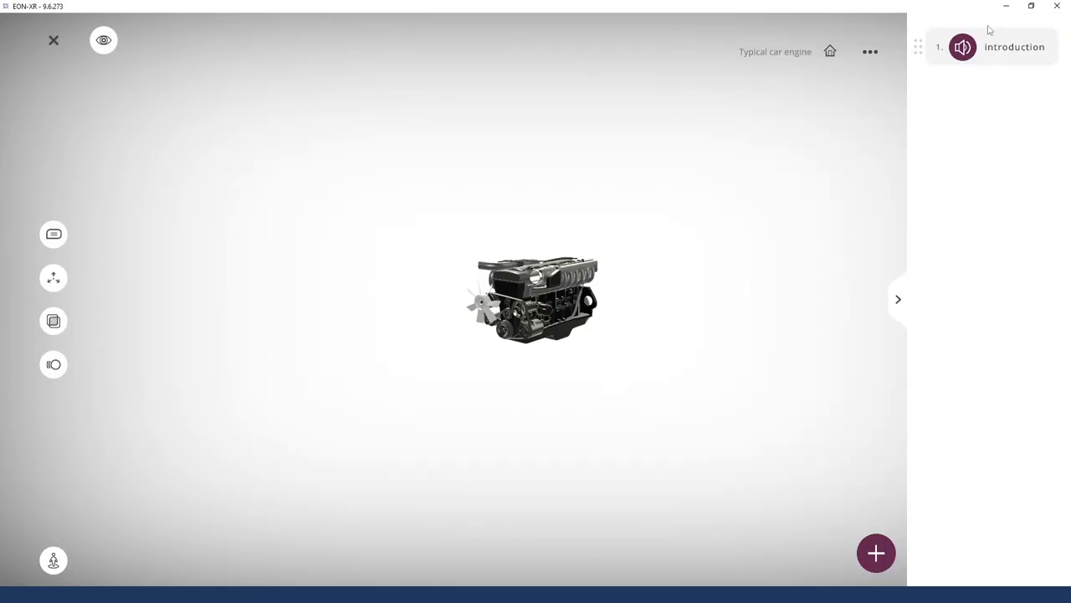
pyautogui.click(876, 554)
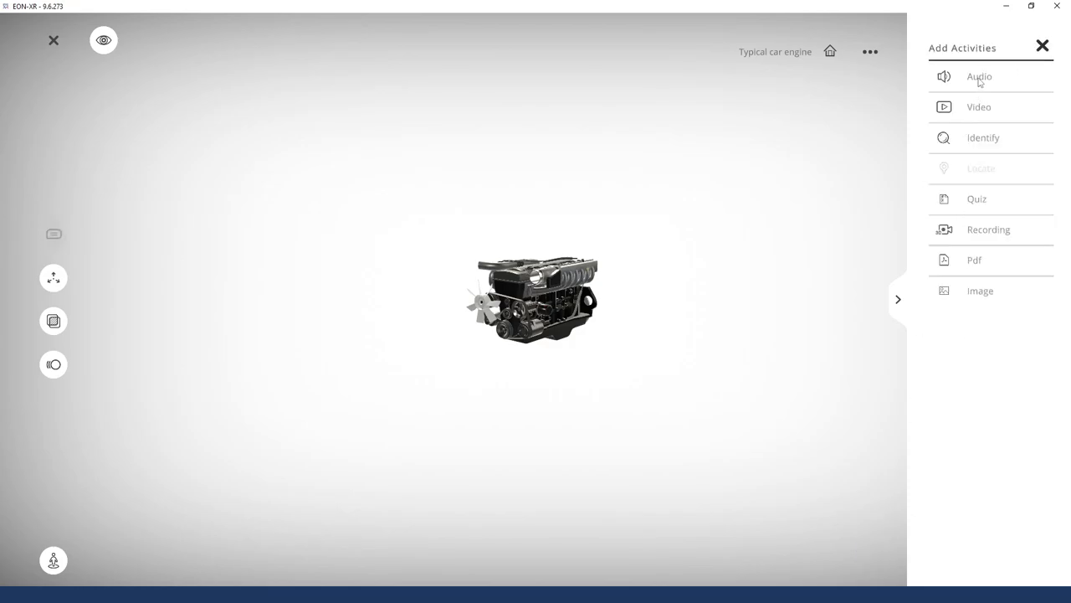
pyautogui.click(979, 78)
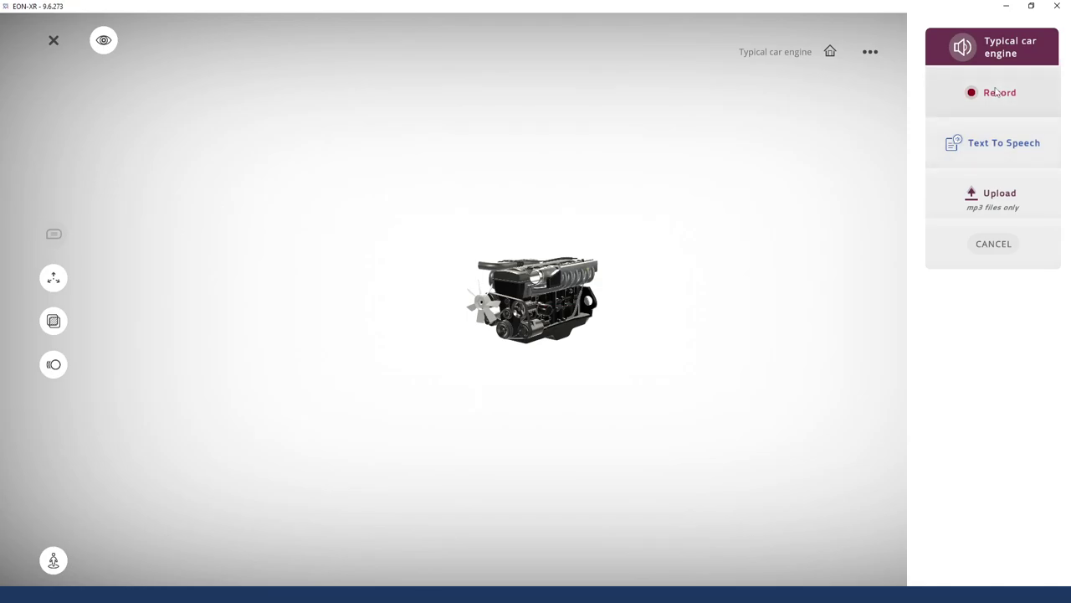
pyautogui.click(1003, 143)
pyautogui.click(897, 121)
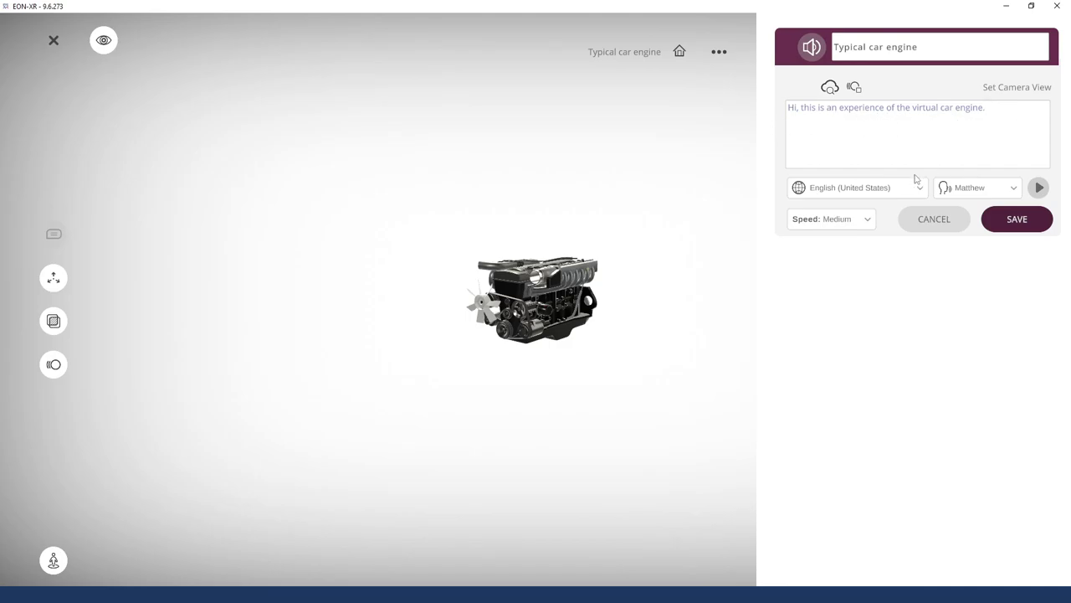
# Browse the narration language choices
pyautogui.click(861, 192)
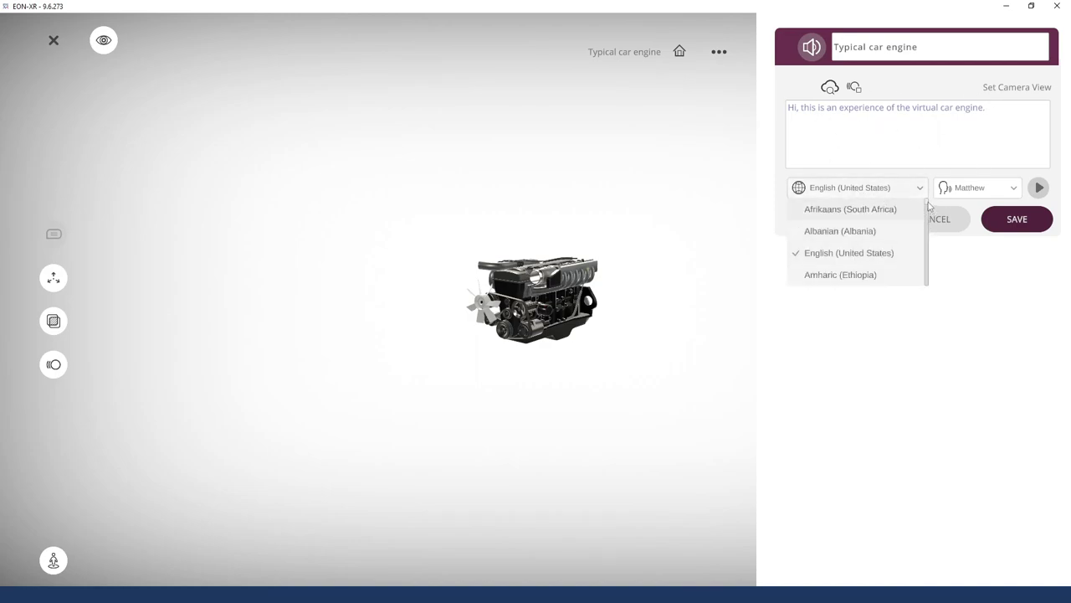
pyautogui.moveTo(927, 205); pyautogui.dragTo(921, 226)
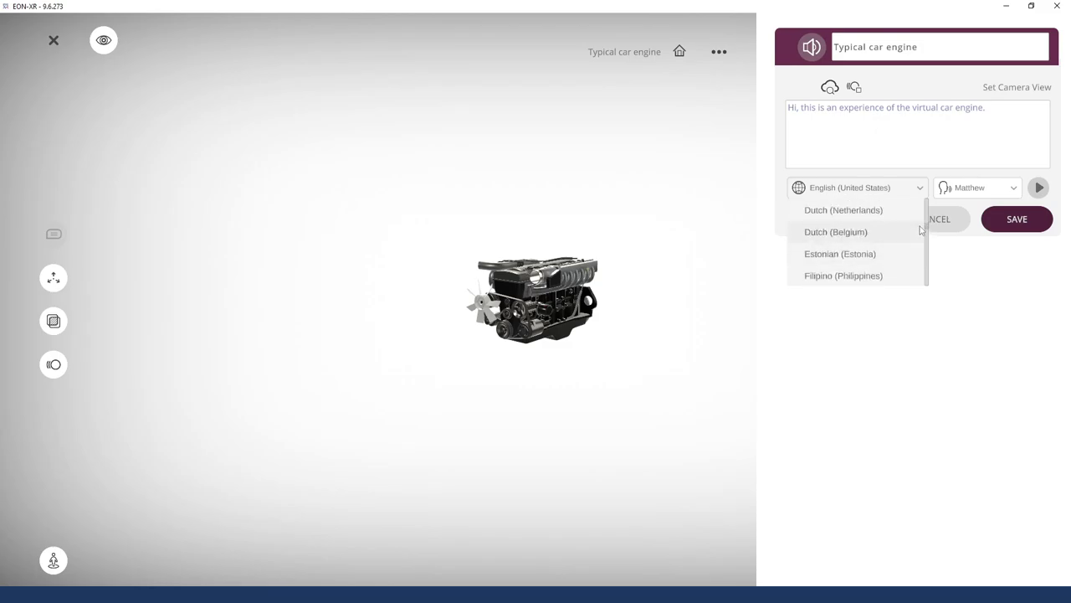
pyautogui.scroll(2, 840, 241)
pyautogui.moveTo(924, 237); pyautogui.dragTo(926, 209)
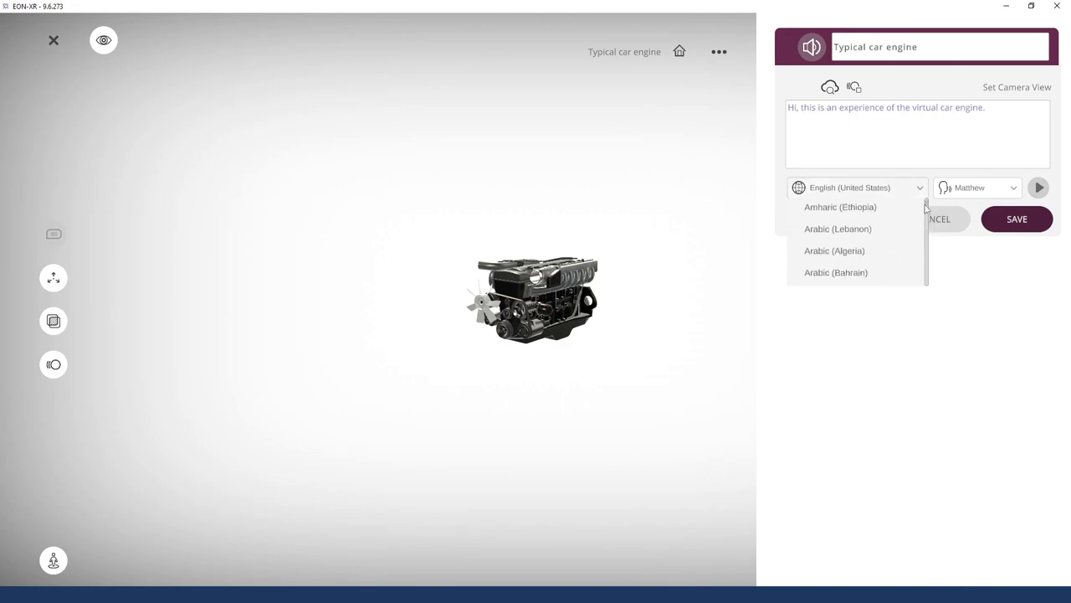
pyautogui.scroll(-2, 927, 198)
# Keep English (United States) and choose the Joanna voice for the narration
pyautogui.scroll(3, 924, 191)
pyautogui.click(866, 243)
pyautogui.click(994, 188)
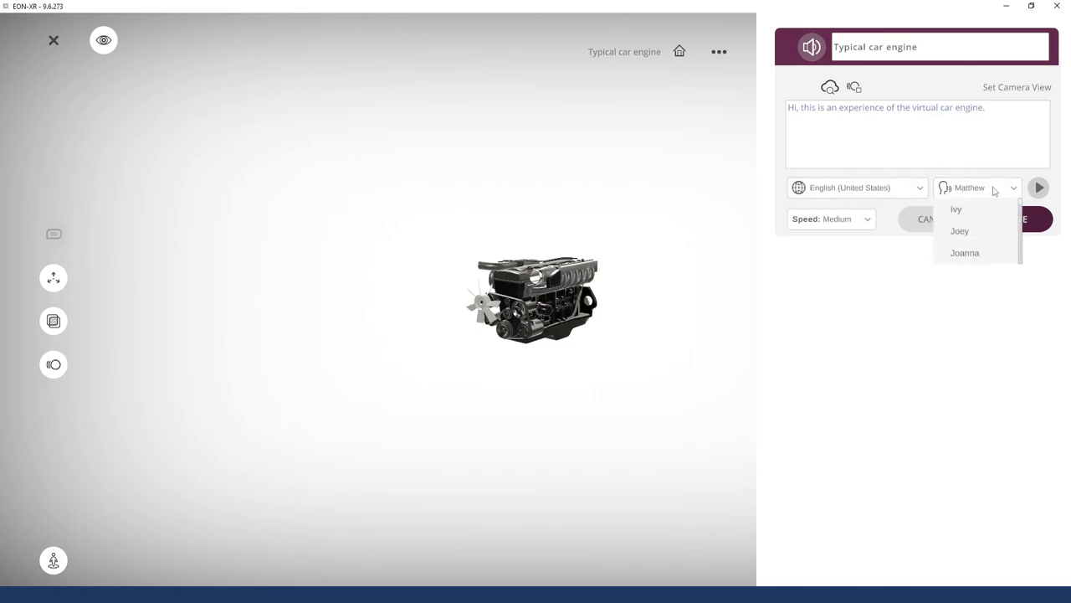
pyautogui.moveTo(1021, 209); pyautogui.dragTo(1023, 266)
pyautogui.scroll(5, 1022, 262)
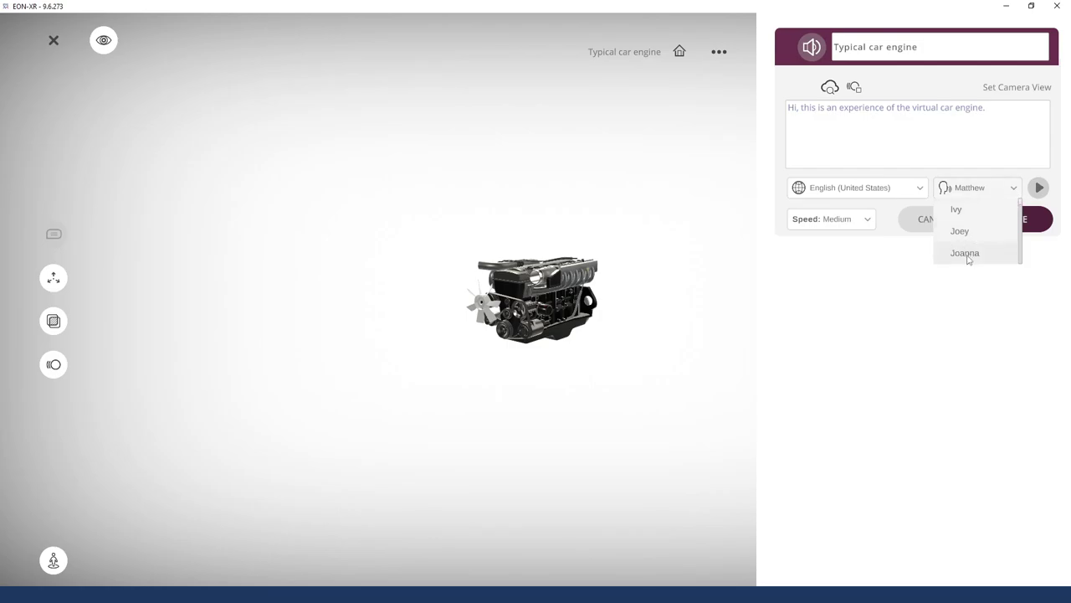
pyautogui.click(965, 253)
# Preview the Joanna narration, leave speed at Medium, and dismiss the reference text search
pyautogui.click(1040, 188)
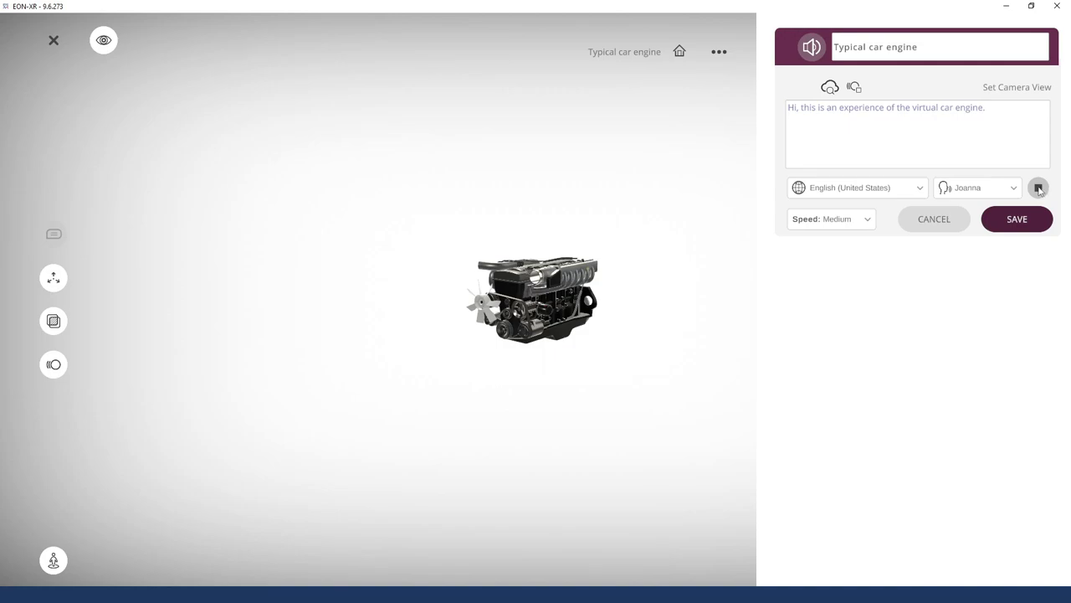
pyautogui.click(1039, 189)
pyautogui.click(830, 221)
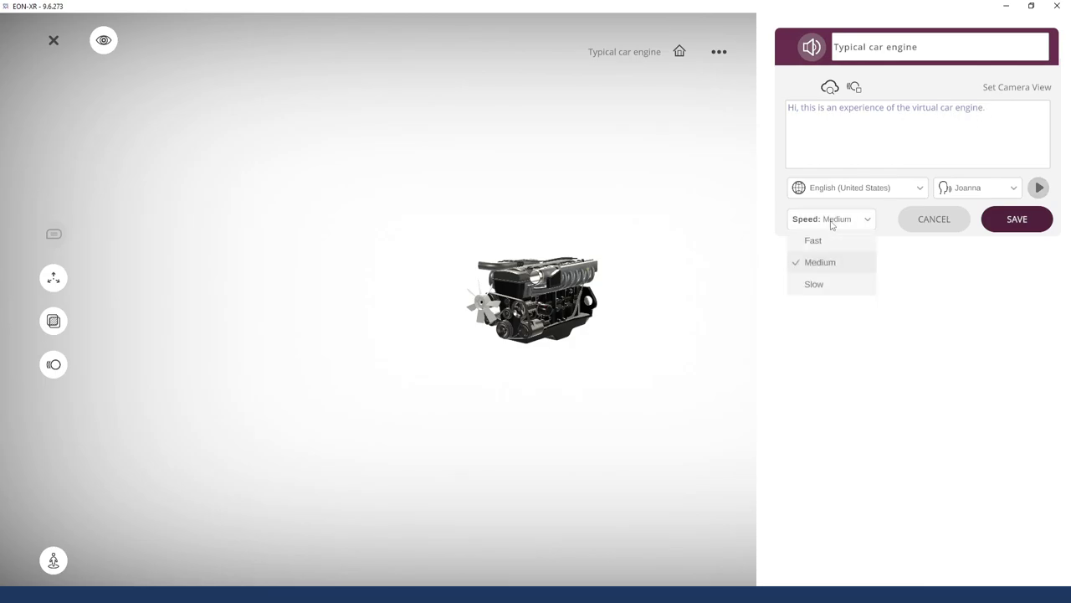
pyautogui.click(1014, 333)
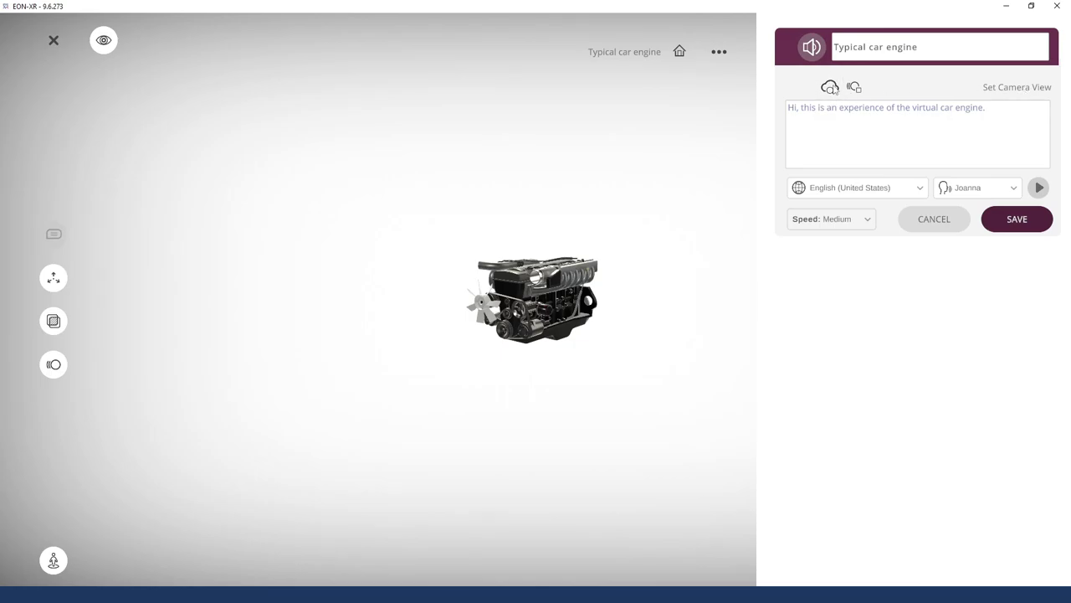
pyautogui.click(830, 89)
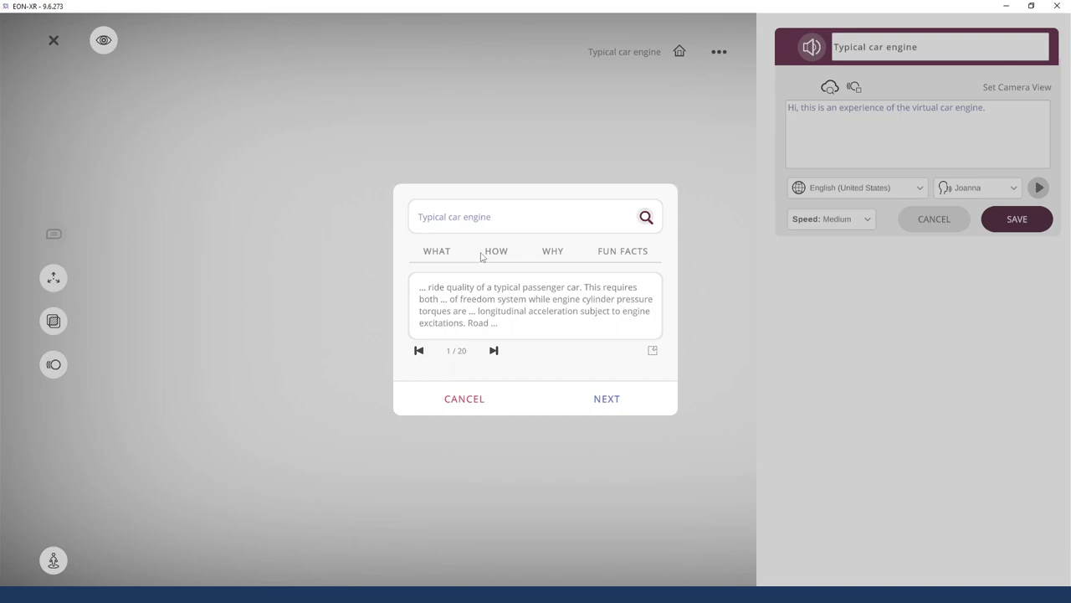
pyautogui.click(469, 398)
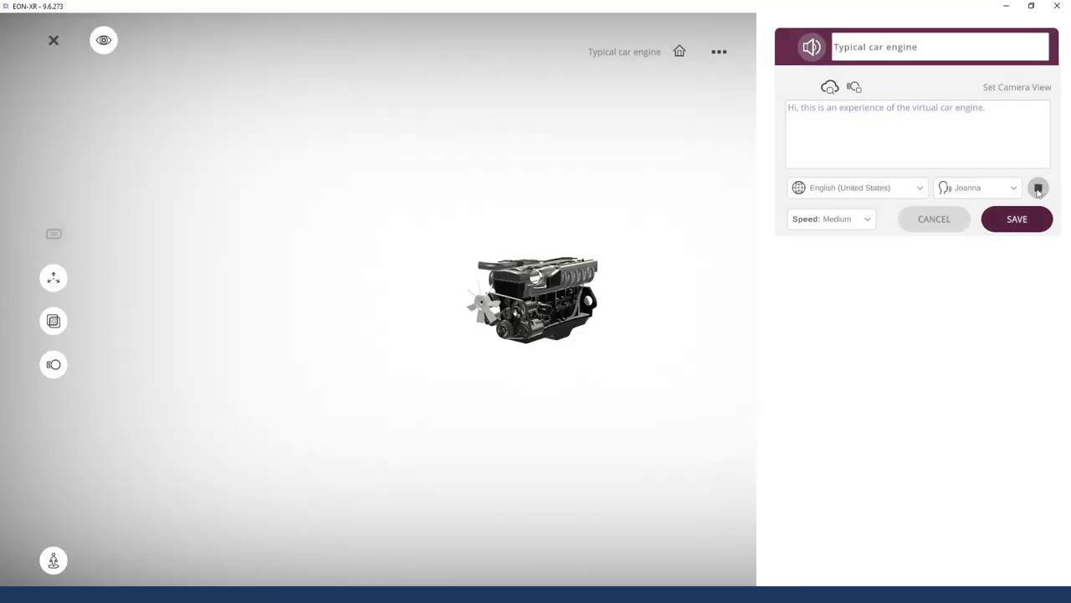
# Save the Typical car engine narration as activity 2, cancelling an extra audio activity
pyautogui.click(1018, 221)
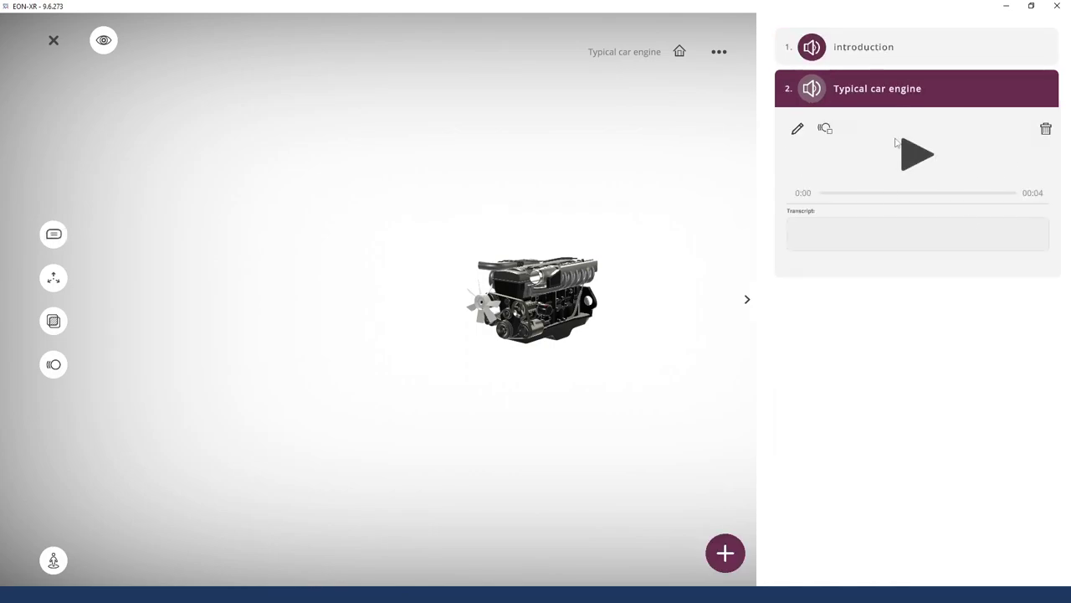
pyautogui.click(929, 57)
pyautogui.click(907, 273)
pyautogui.click(727, 559)
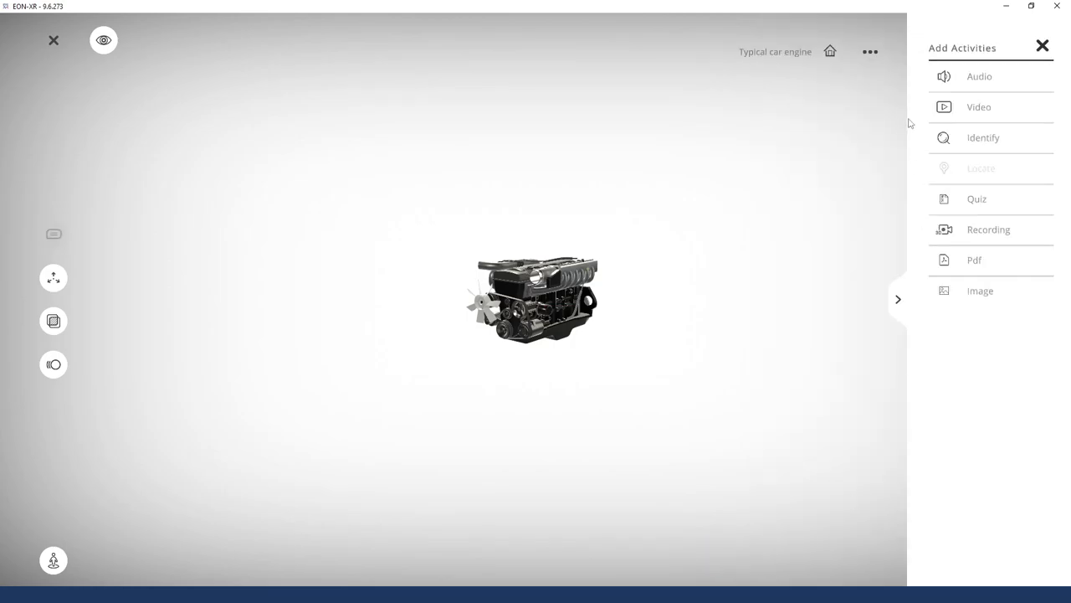
pyautogui.click(986, 82)
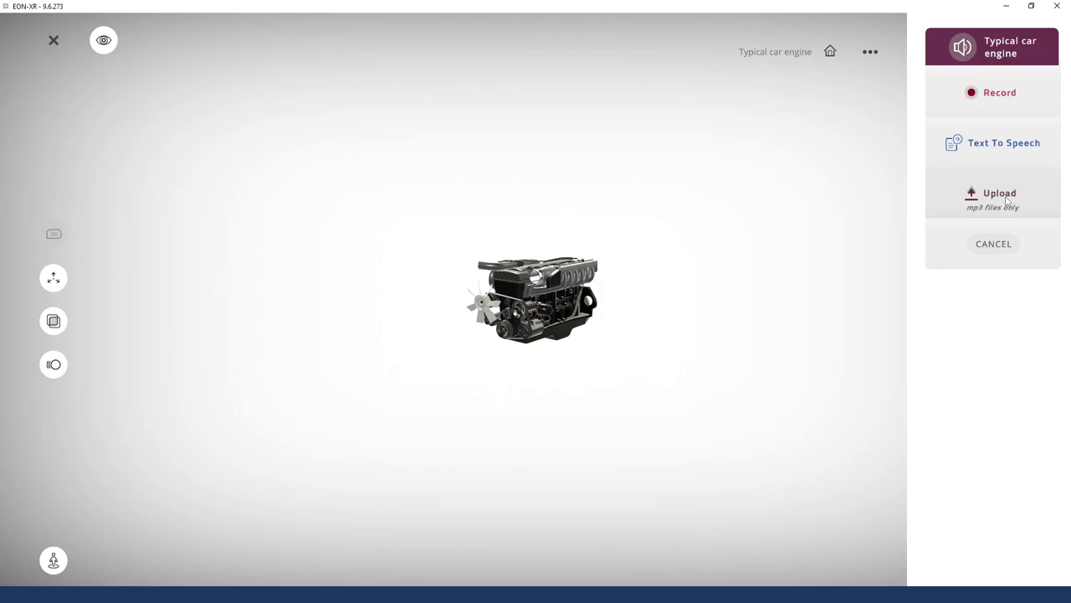
pyautogui.click(994, 244)
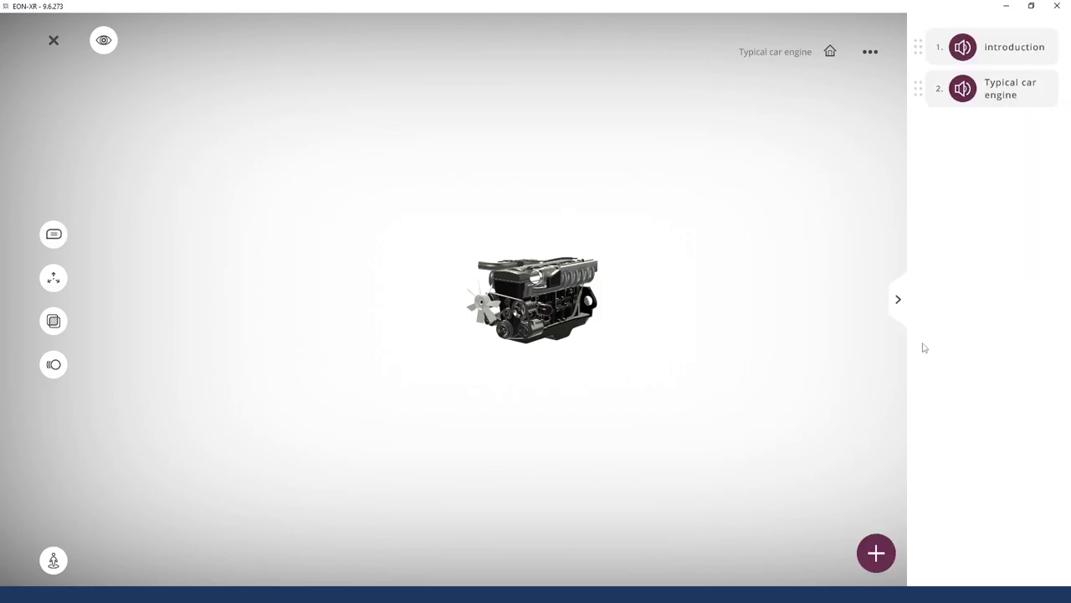
# Start a video activity offering YouTube URL, URL and Upload options
pyautogui.click(876, 555)
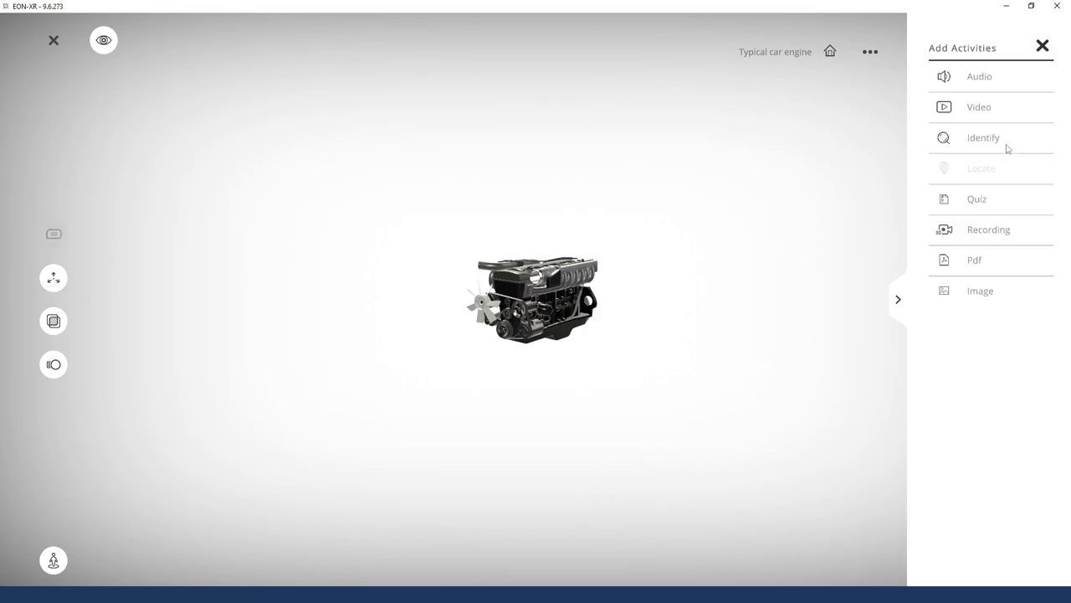
pyautogui.click(978, 110)
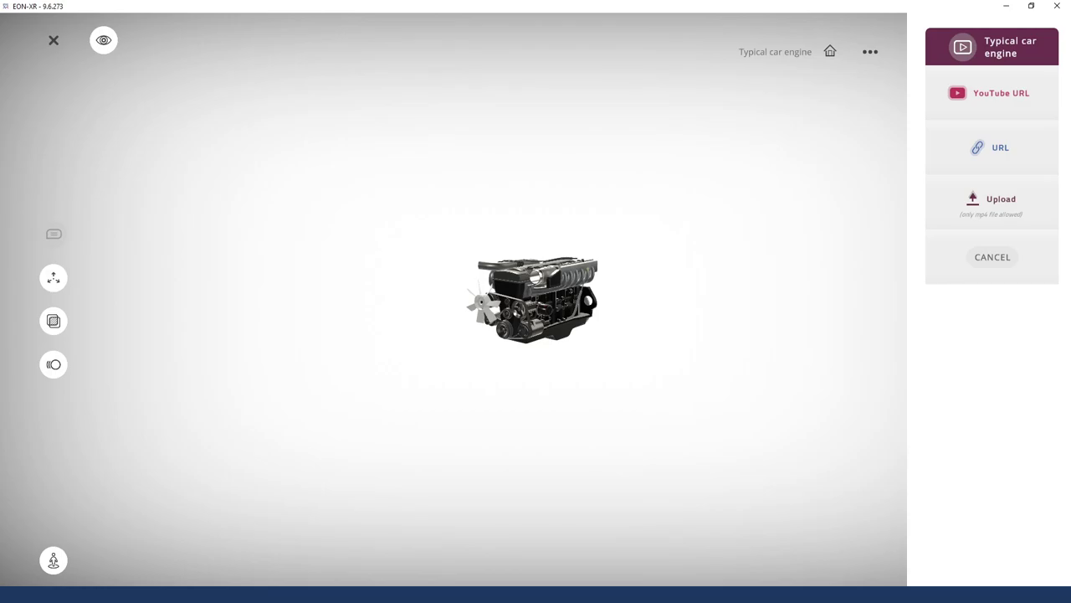
pyautogui.hotkey('alt', 'Tab')
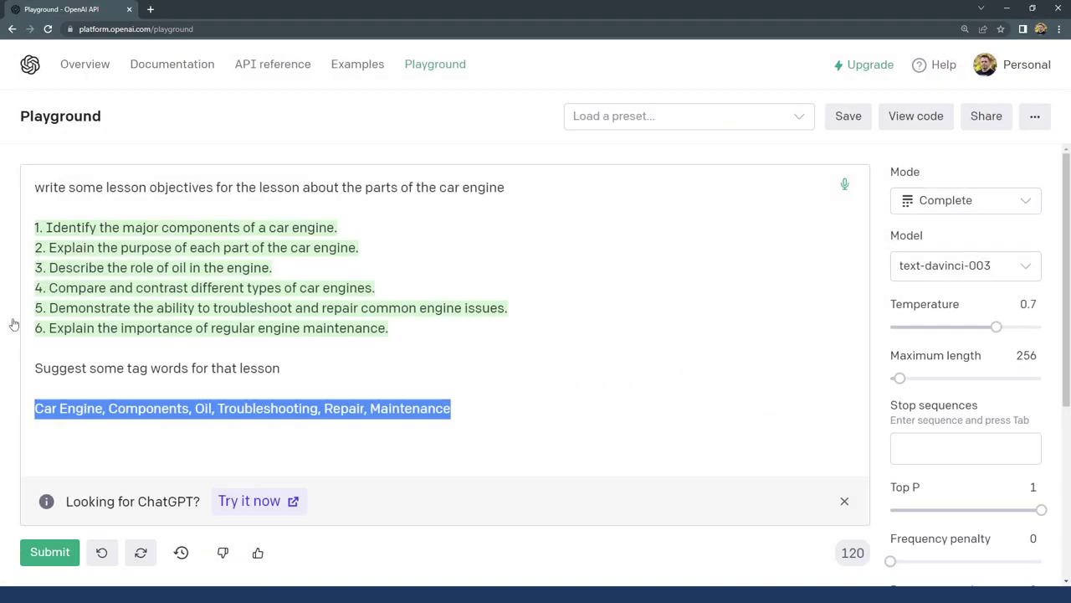
# Search YouTube for 'Car engine parts' and open the Car Engine Components animation video
pyautogui.click(149, 10)
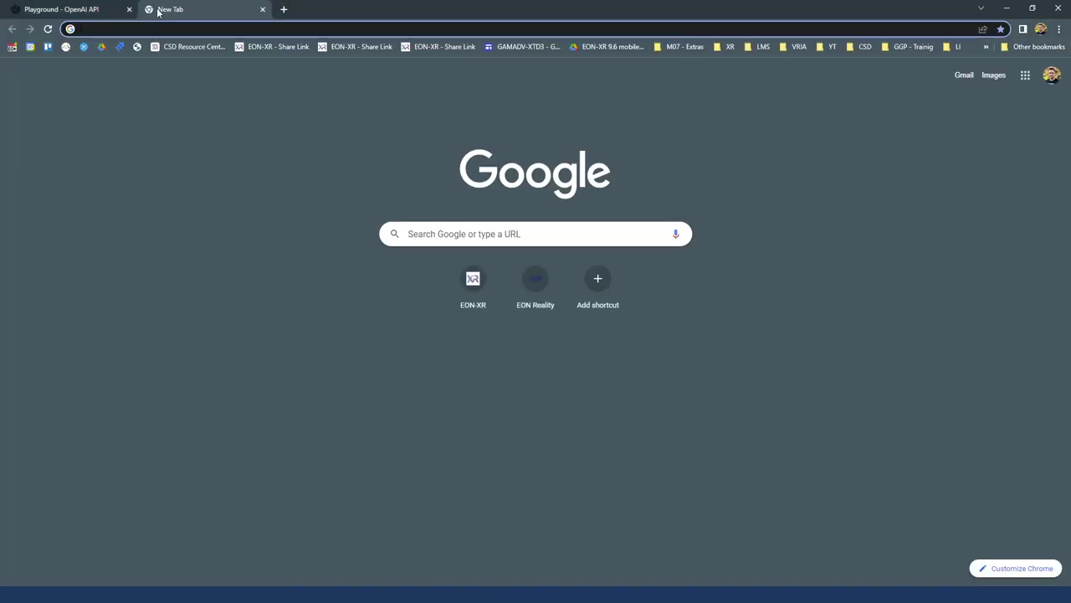
pyautogui.write('yout')
pyautogui.press('Return')
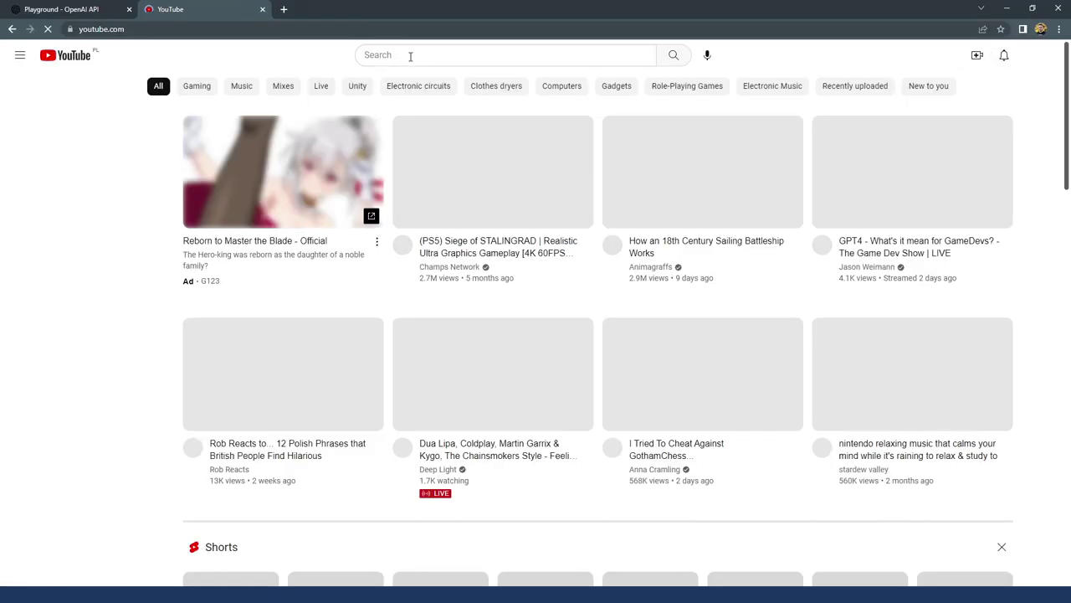
pyautogui.click(410, 55)
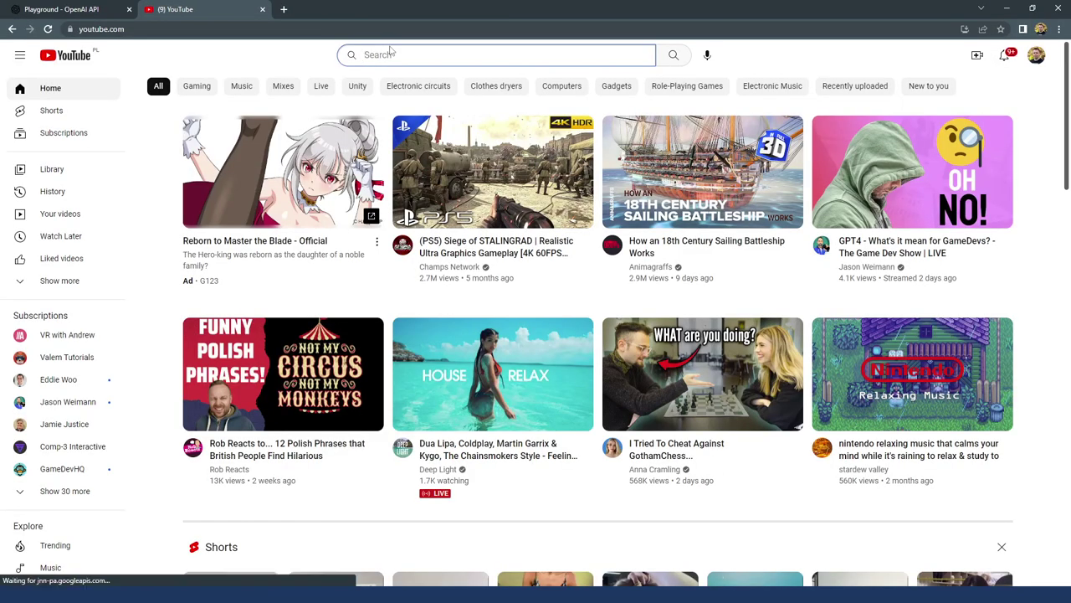
pyautogui.write('Computer')
pyautogui.hotkey('ctrl', 'a')
pyautogui.write('Car anim')
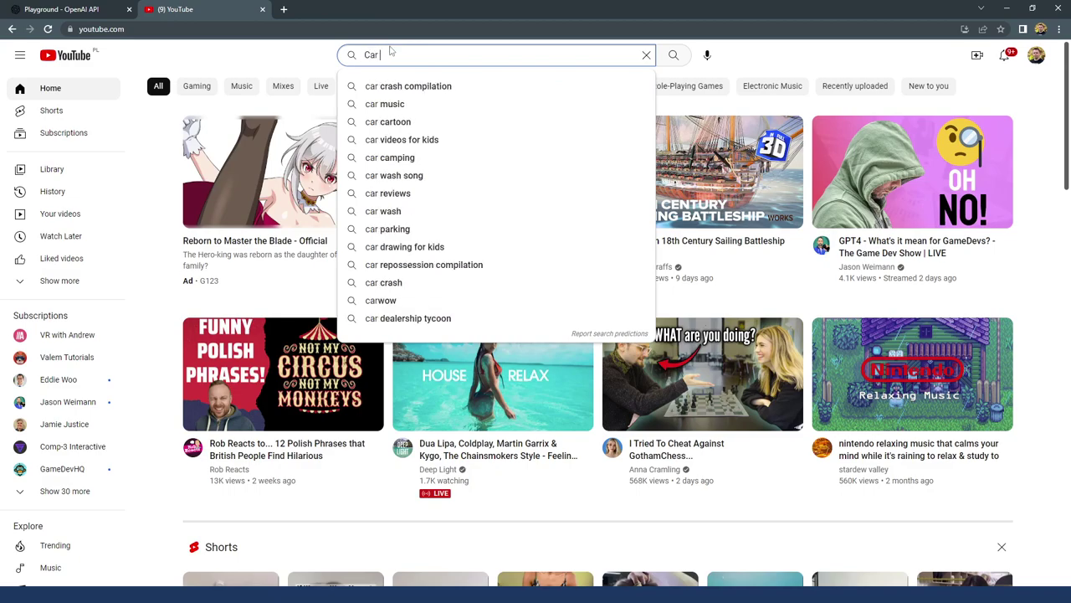
pyautogui.press('BackSpace')
pyautogui.press('BackSpace')
pyautogui.press('BackSpace')
pyautogui.press('BackSpace')
pyautogui.write('engine parts')
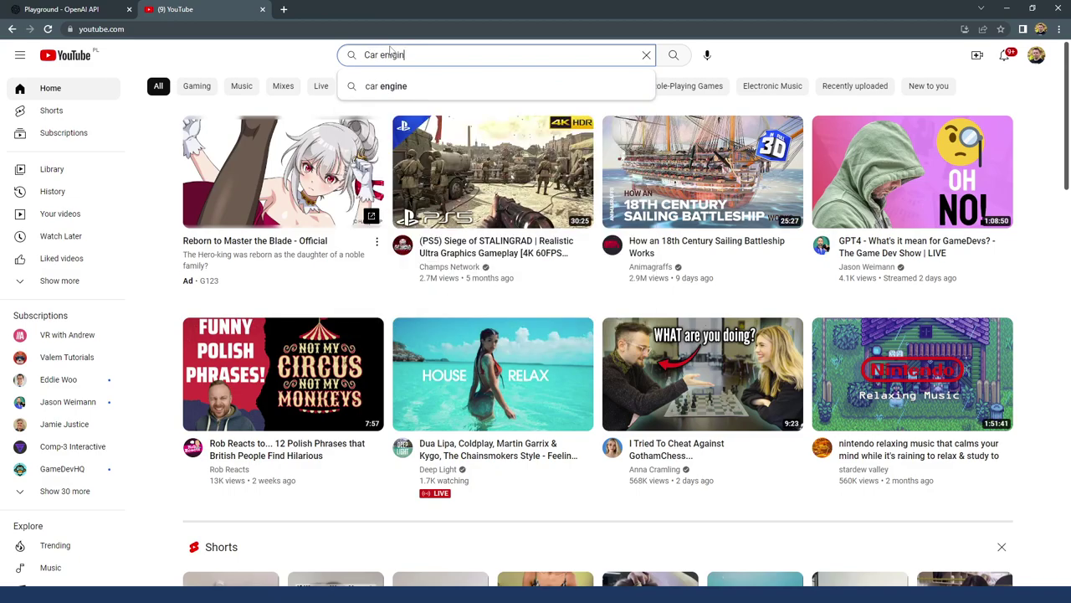
pyautogui.press('Return')
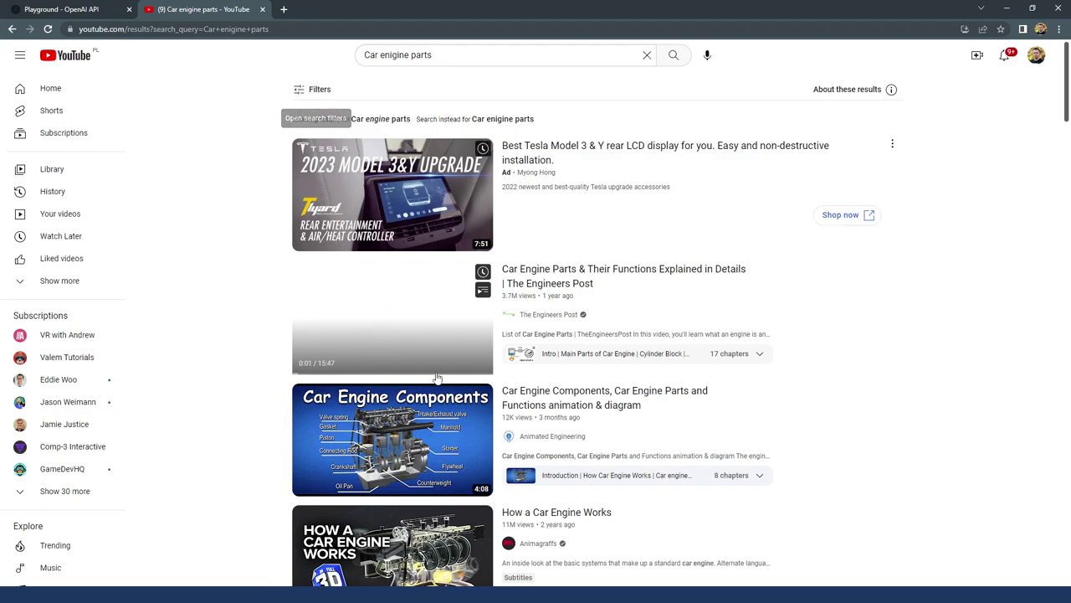
pyautogui.click(433, 442)
# Mute the ad, pause the video, copy its share link, and minimize the browser
pyautogui.click(75, 472)
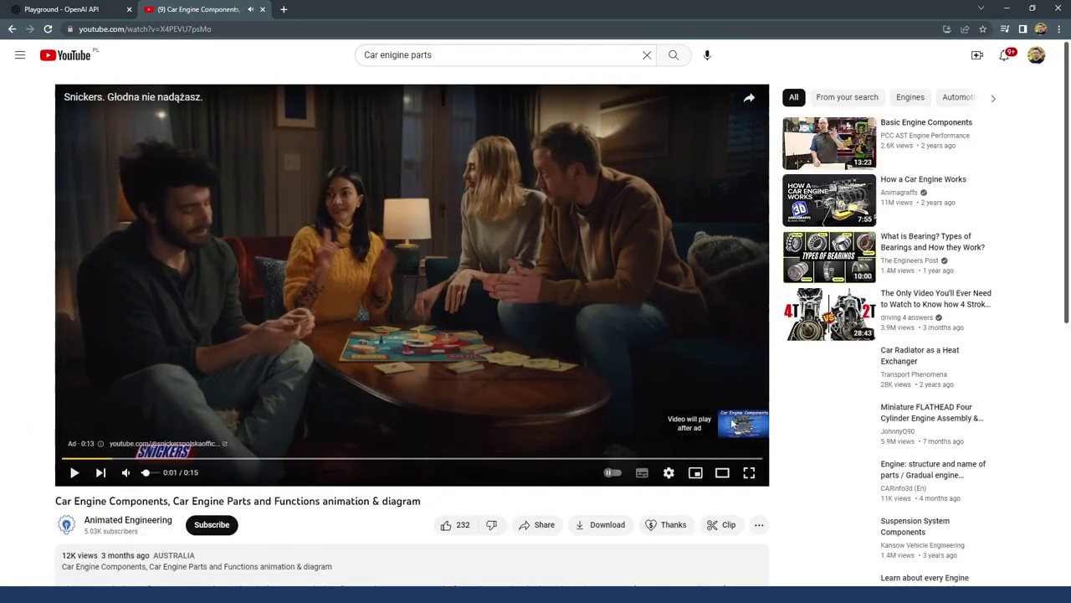
pyautogui.click(126, 472)
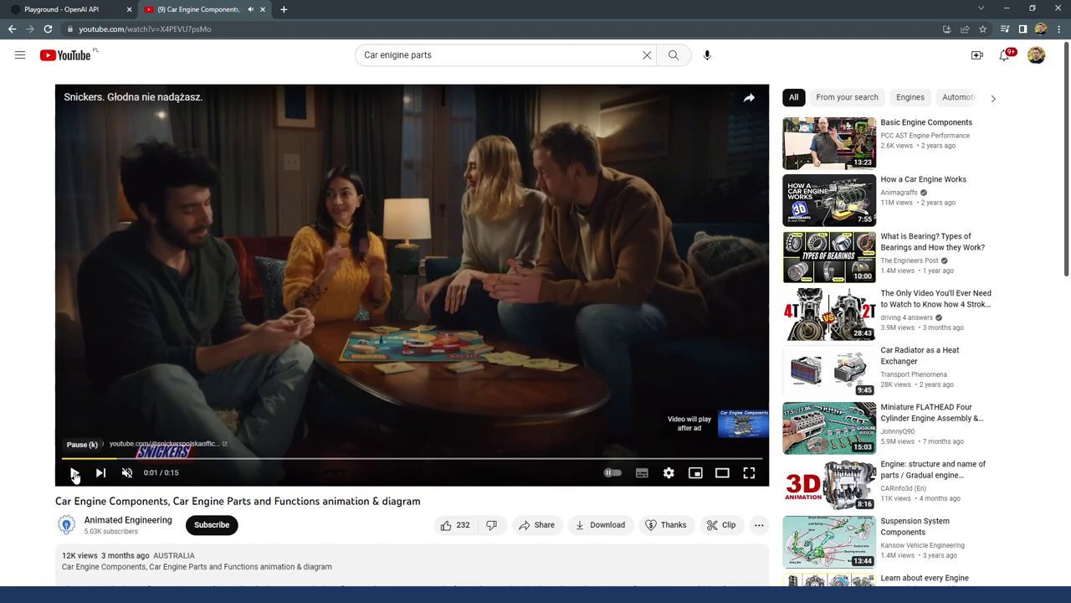
pyautogui.click(74, 472)
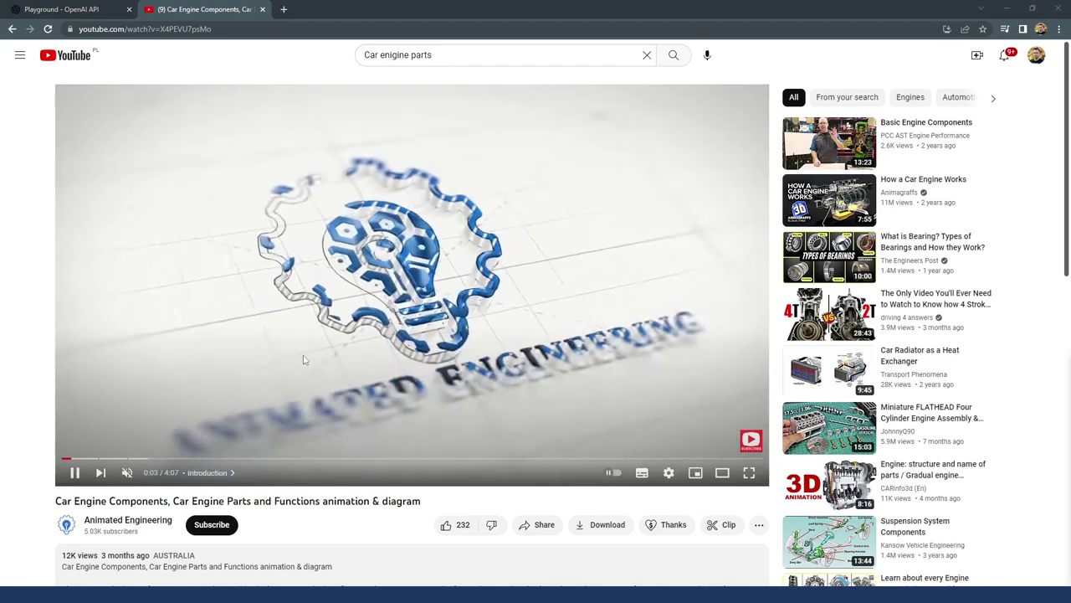
pyautogui.click(74, 473)
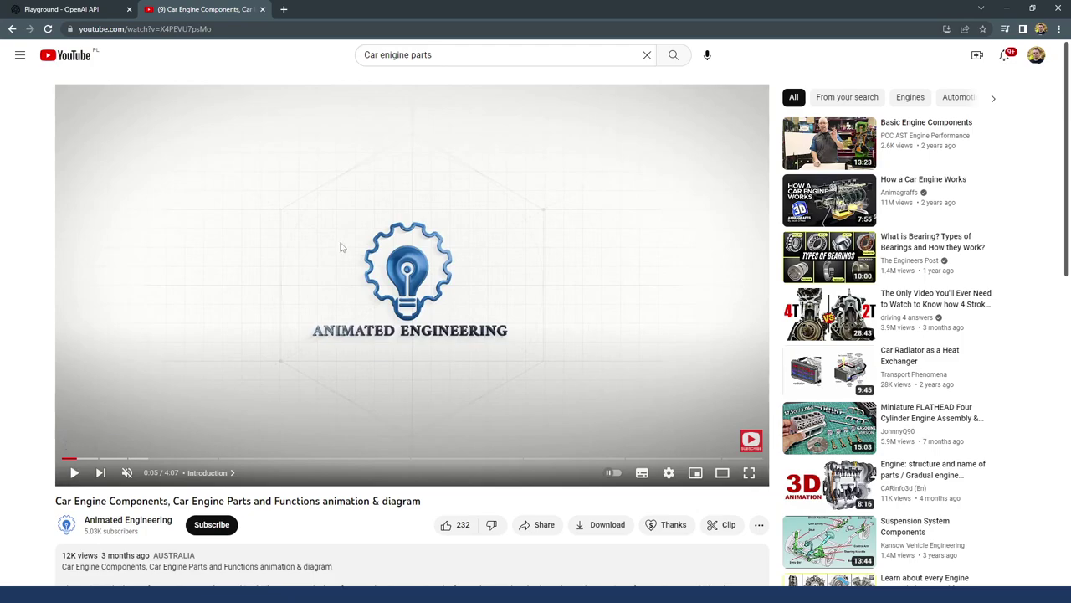
pyautogui.rightClick(478, 214)
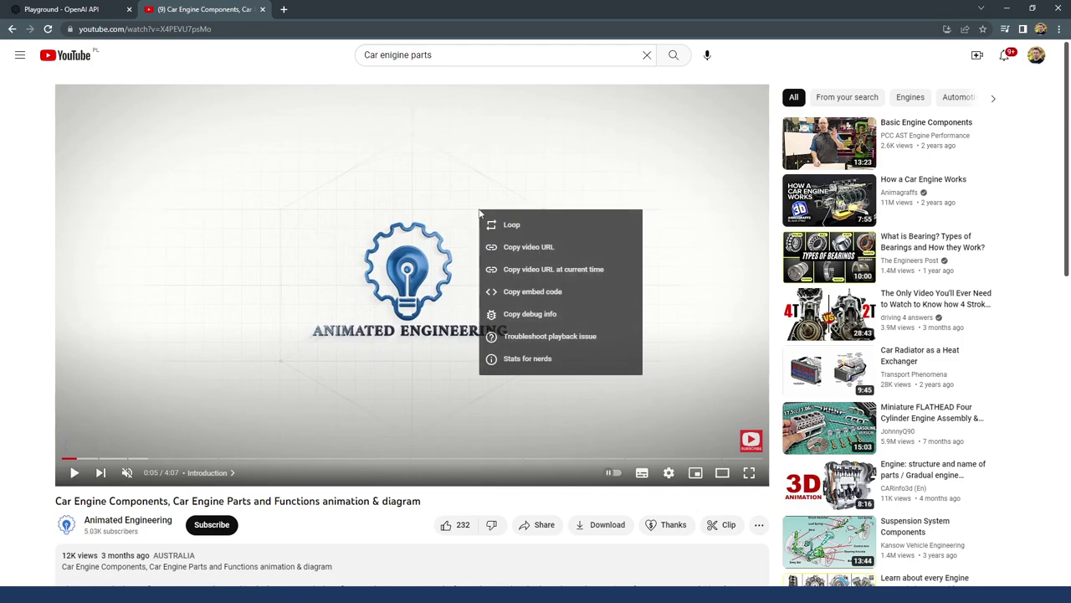
pyautogui.click(546, 248)
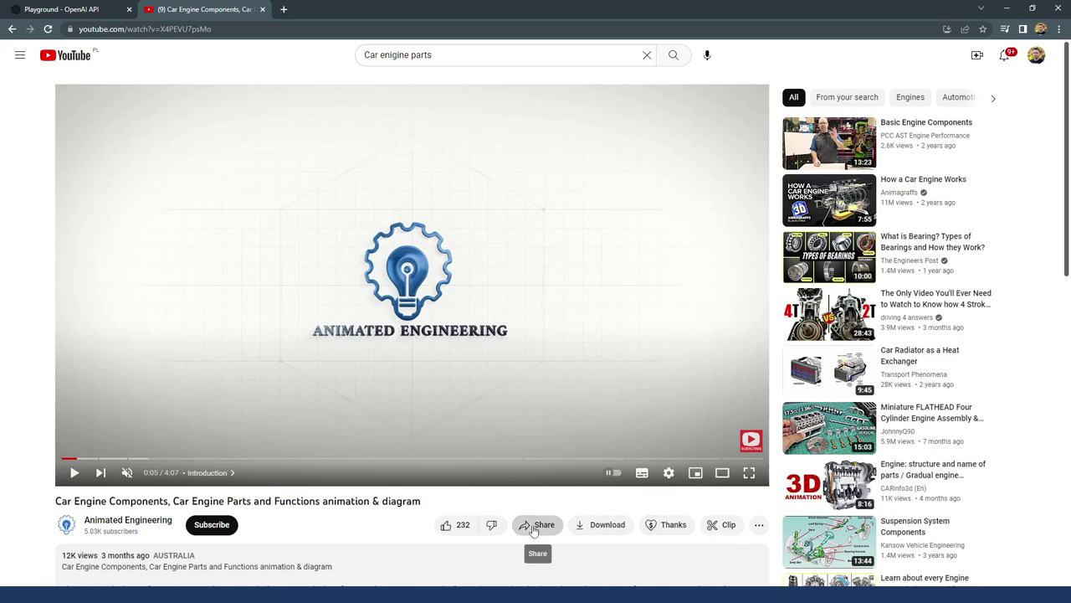
pyautogui.click(533, 528)
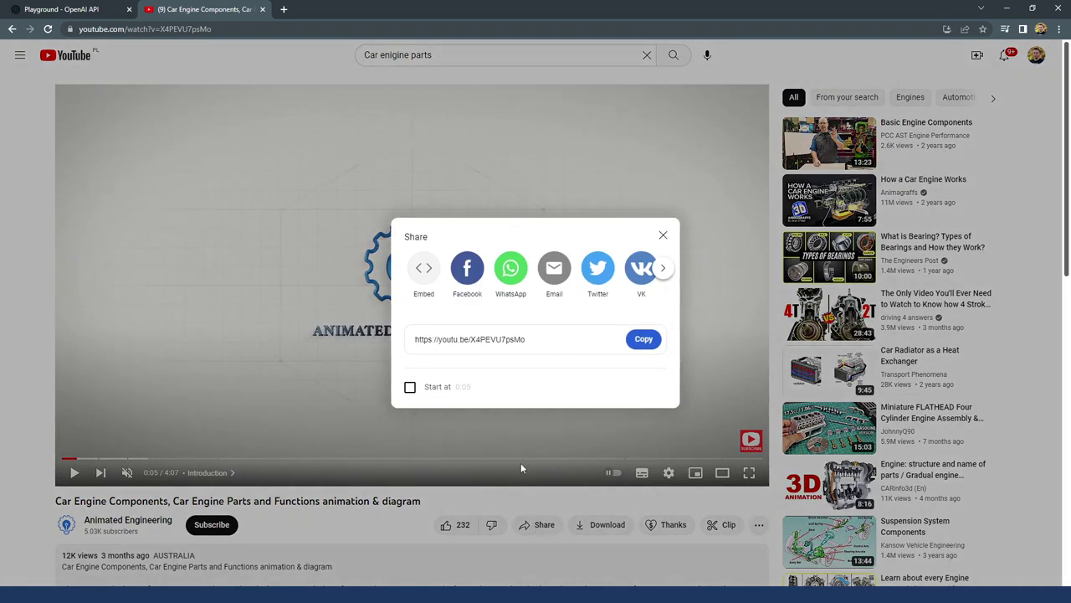
pyautogui.click(642, 340)
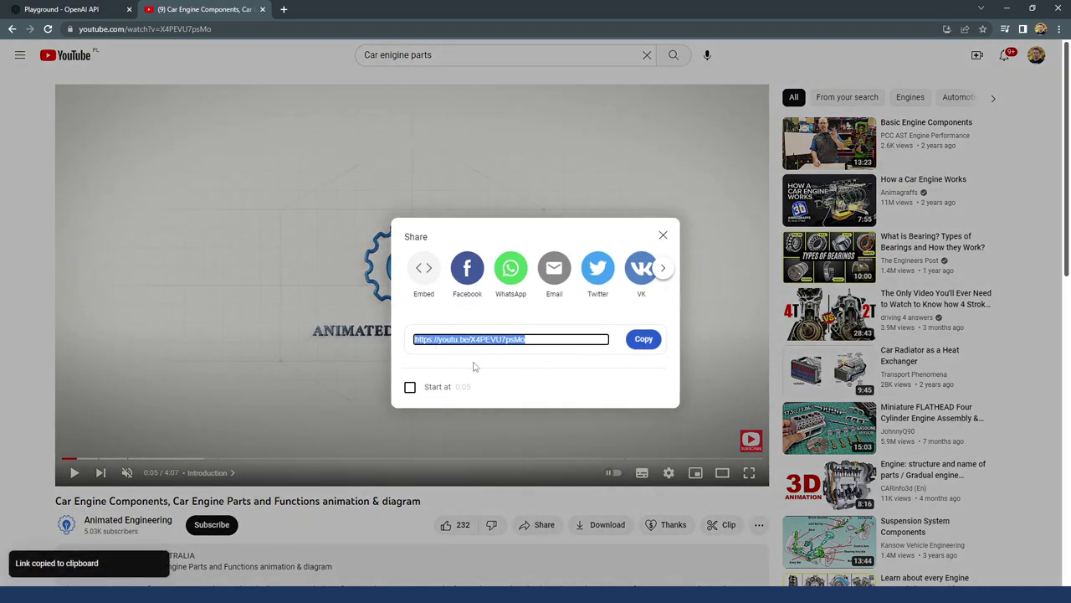
pyautogui.click(663, 235)
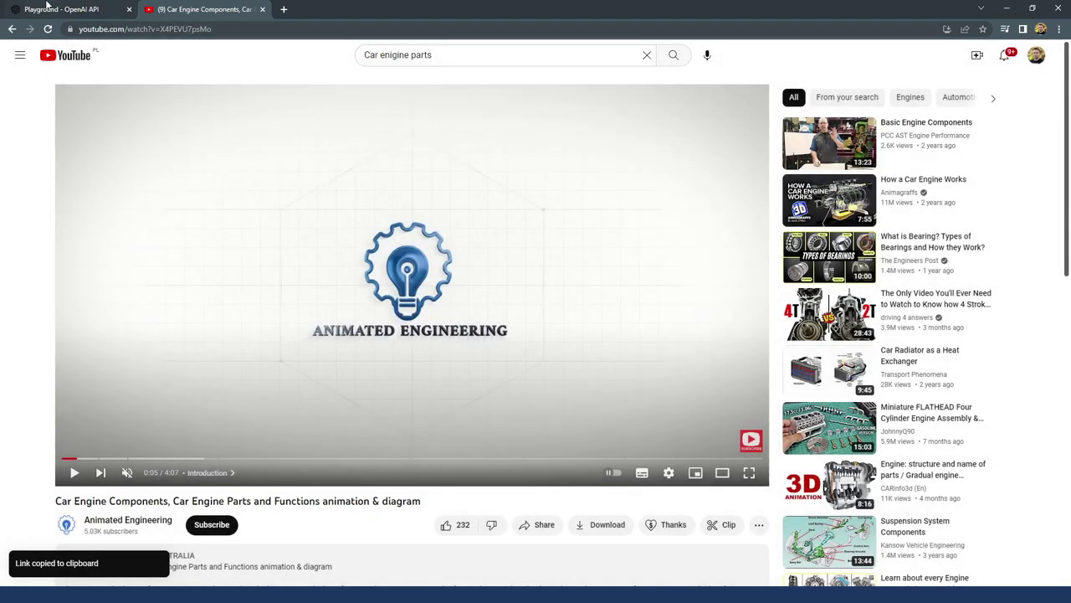
pyautogui.click(1008, 8)
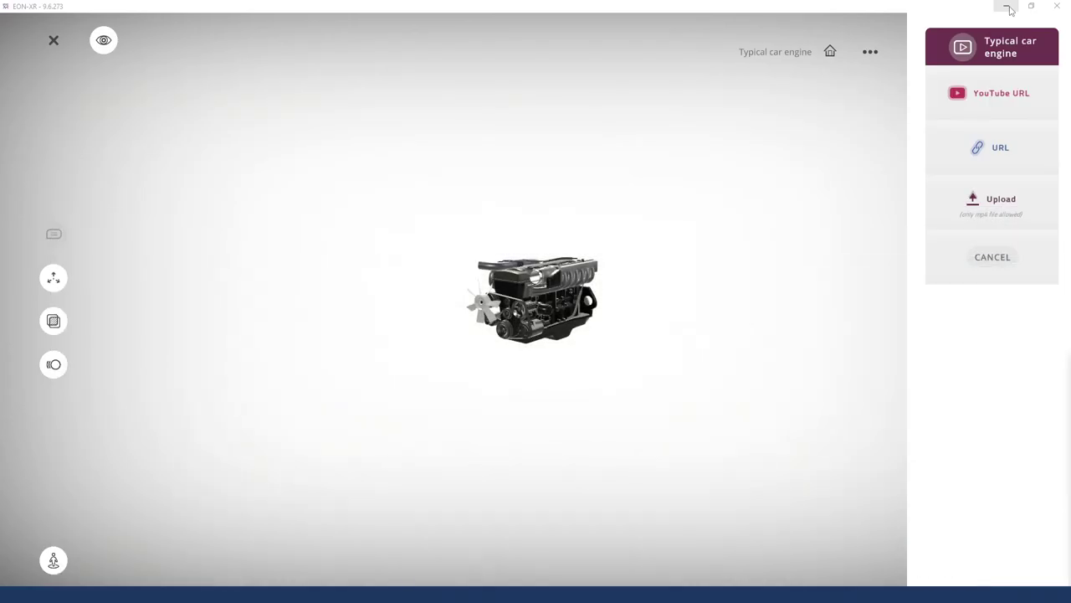
# Paste the YouTube link into the video activity and save a side camera view of the engine
pyautogui.moveTo(691, 239); pyautogui.dragTo(775, 242)
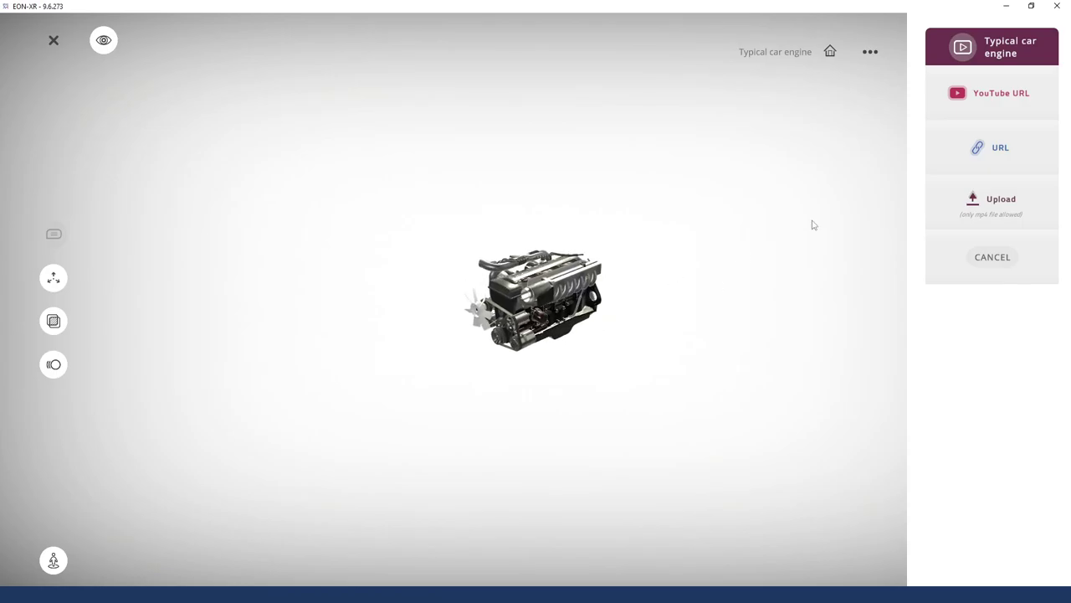
pyautogui.click(1008, 96)
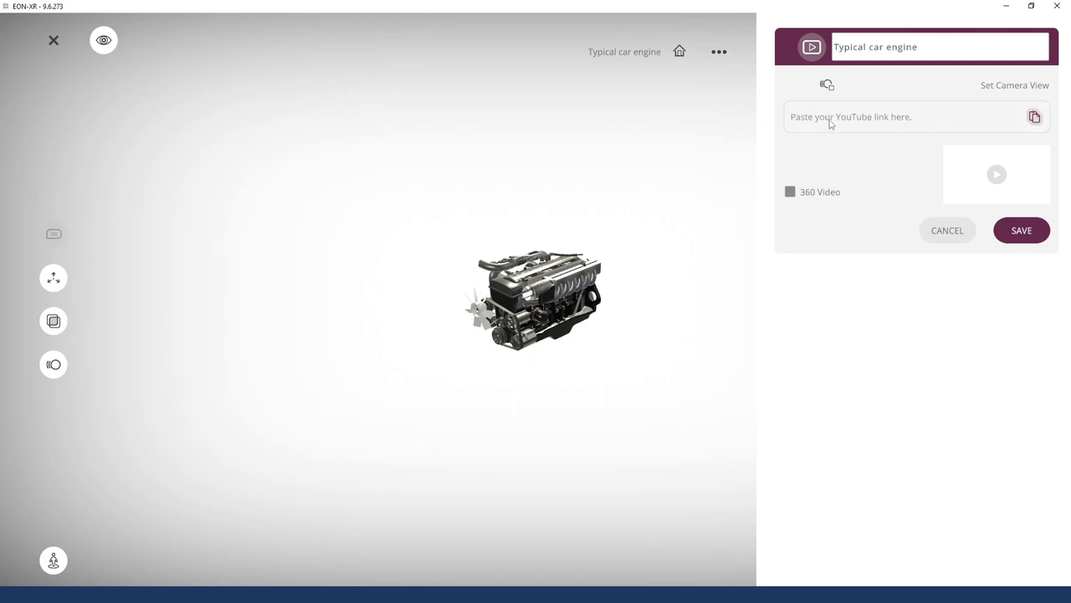
pyautogui.click(1034, 117)
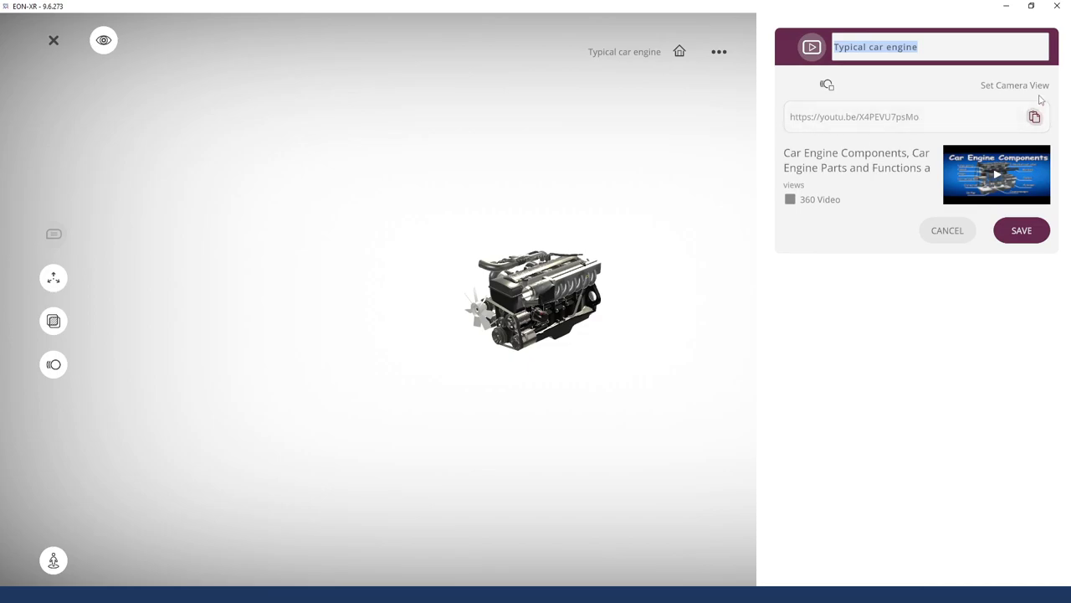
pyautogui.click(617, 237)
pyautogui.scroll(5, 660, 450)
pyautogui.moveTo(464, 374); pyautogui.dragTo(776, 336)
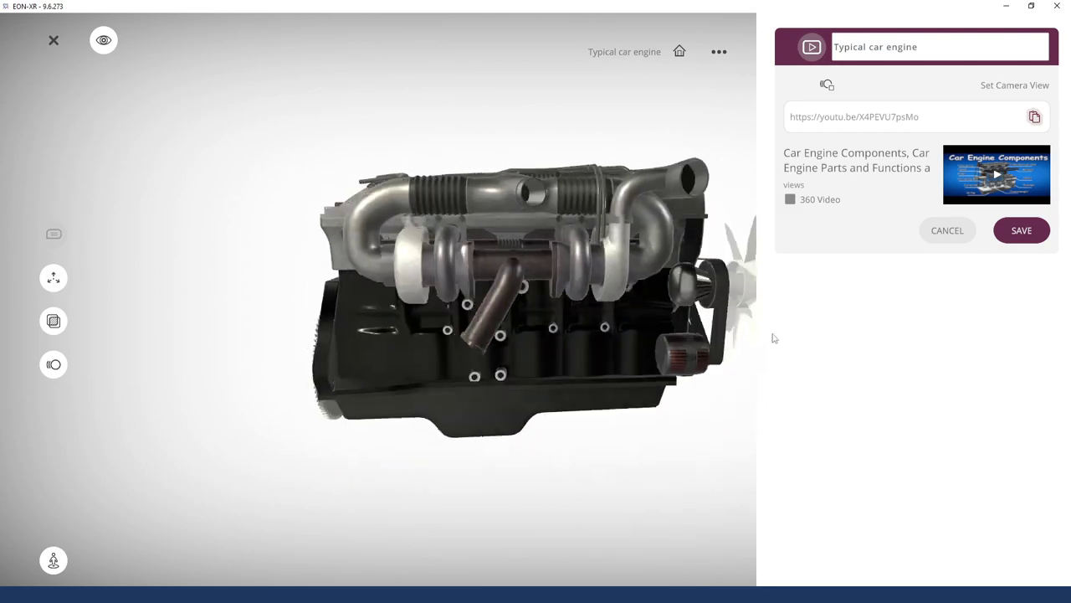
pyautogui.click(1030, 89)
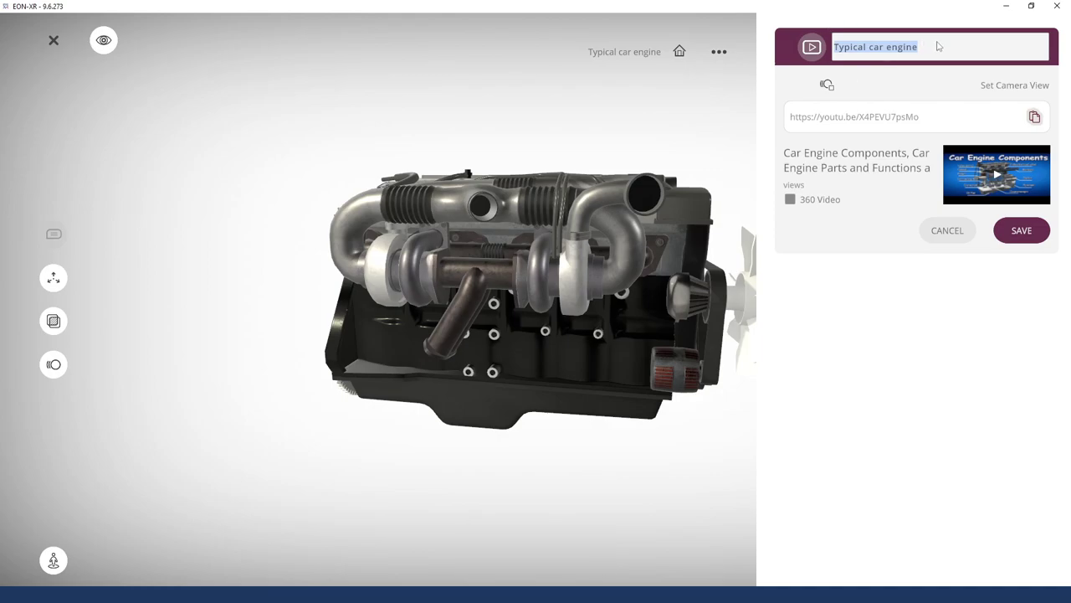
# Title the video activity 'Car Engine Components' and save it
pyautogui.write('Part')
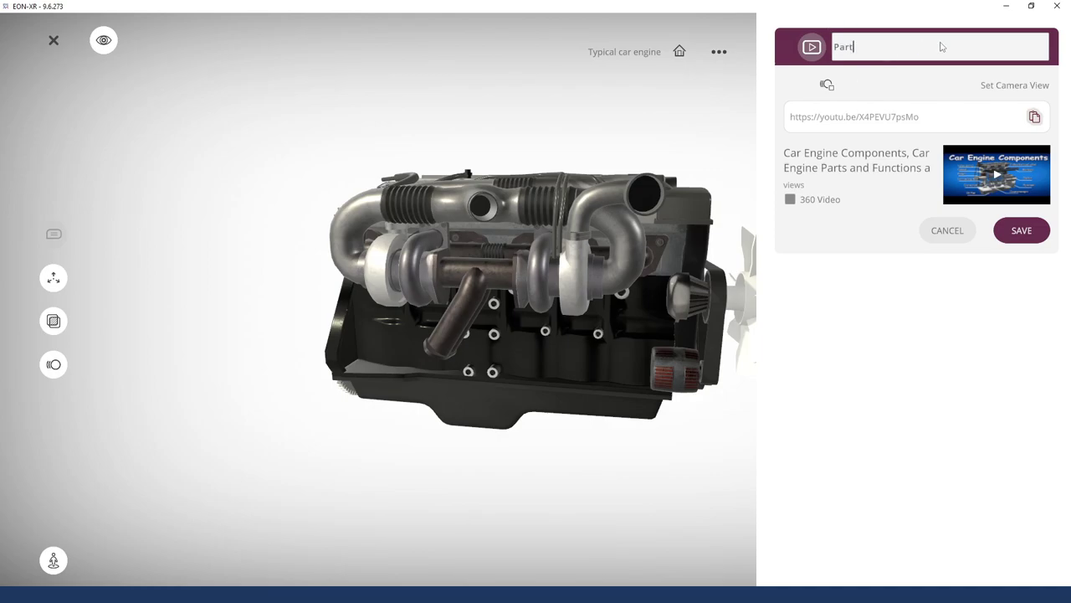
pyautogui.write('s of the en')
pyautogui.hotkey('ctrl', 'a')
pyautogui.write('Car Engine COm')
pyautogui.press('BackSpace')
pyautogui.press('BackSpace')
pyautogui.press('BackSpace')
pyautogui.write('omponents')
pyautogui.click(1017, 234)
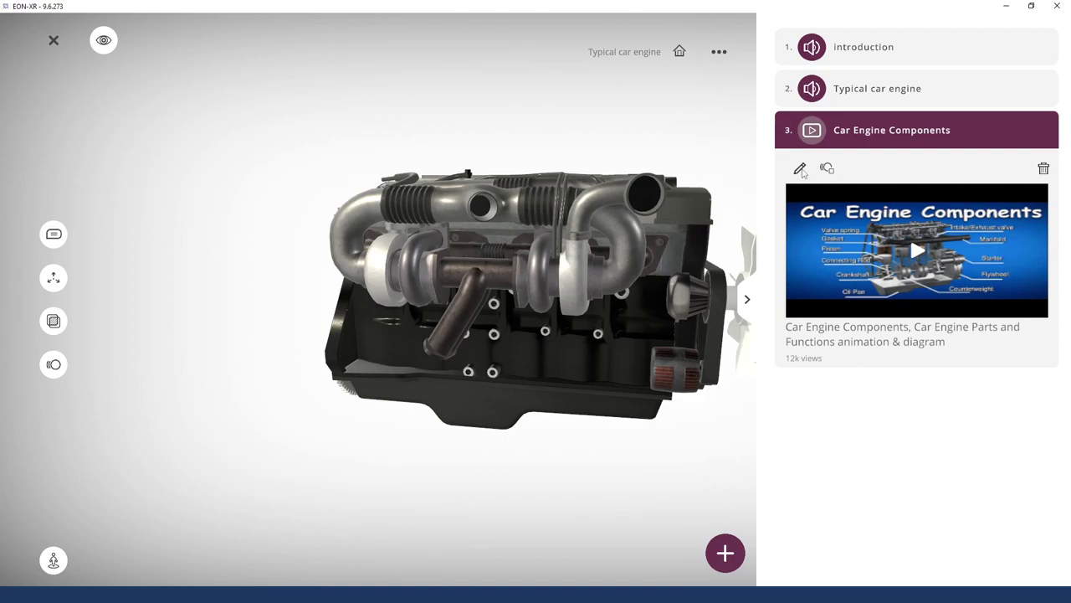
pyautogui.click(855, 94)
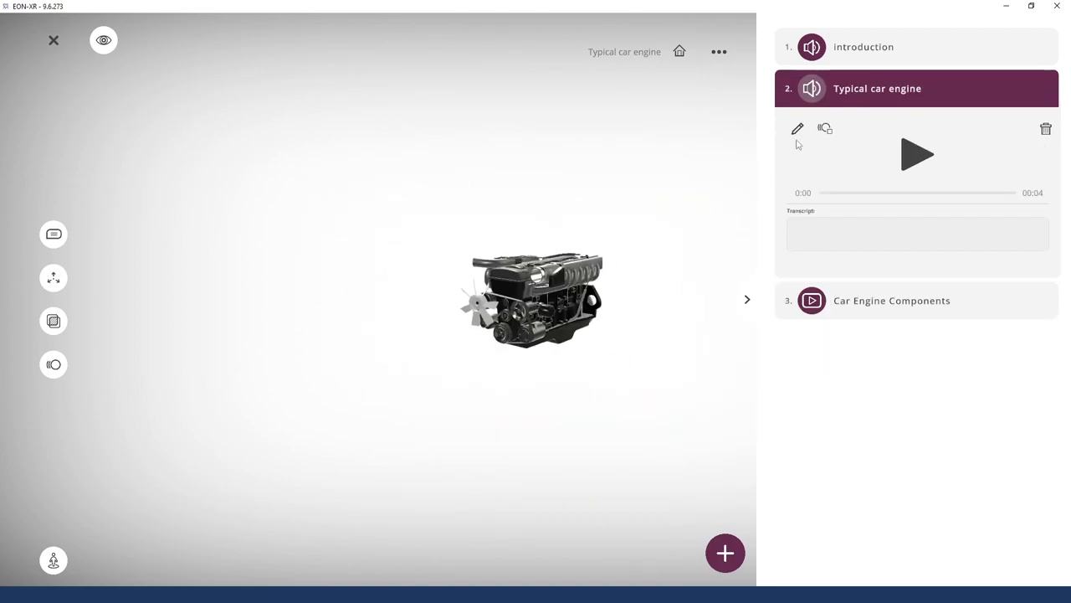
pyautogui.click(858, 57)
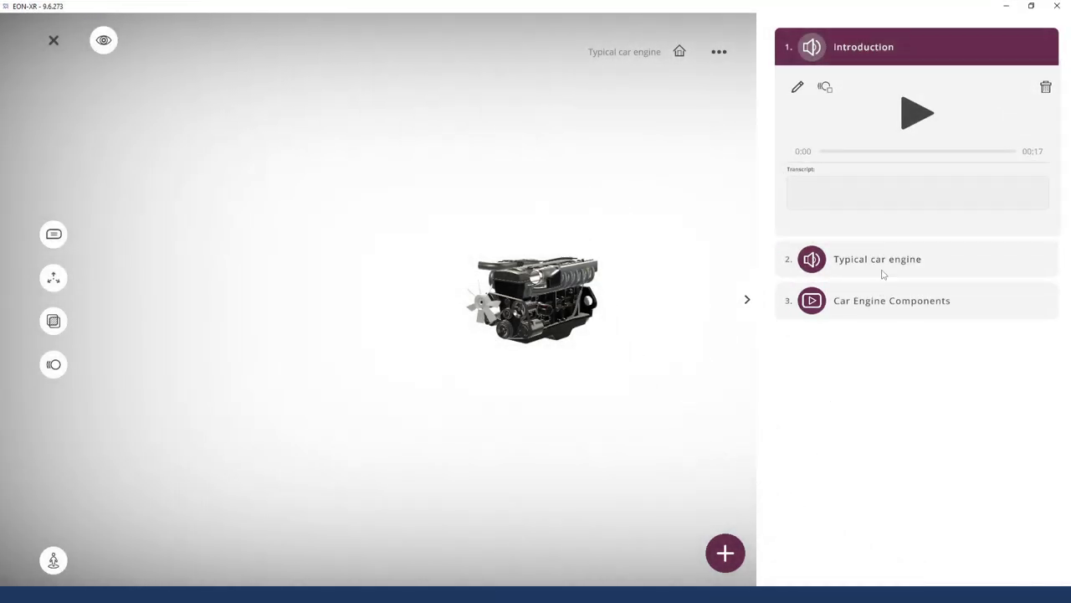
pyautogui.click(882, 272)
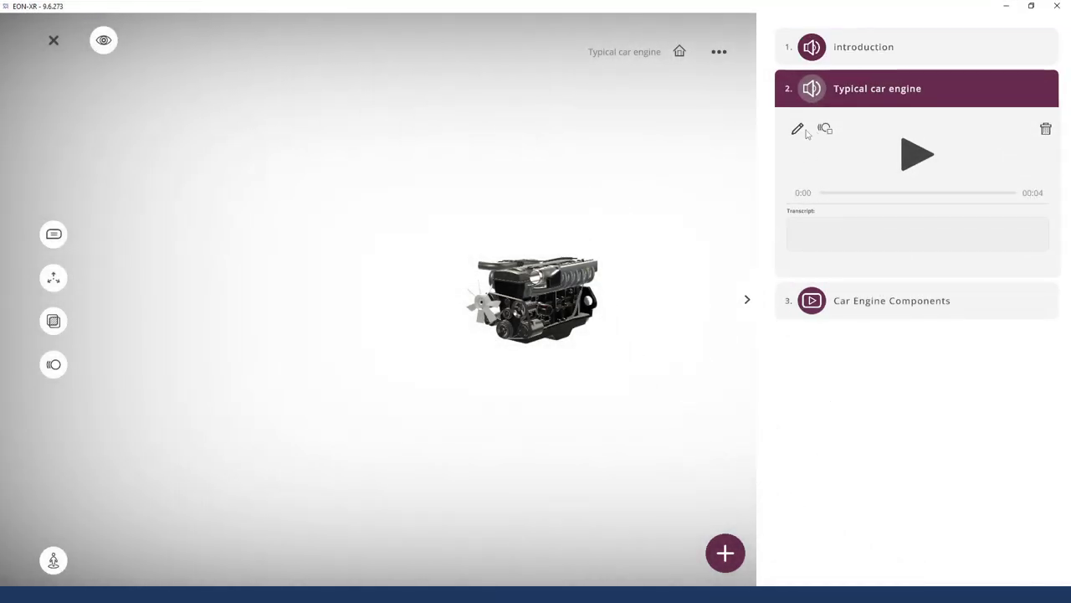
pyautogui.click(870, 303)
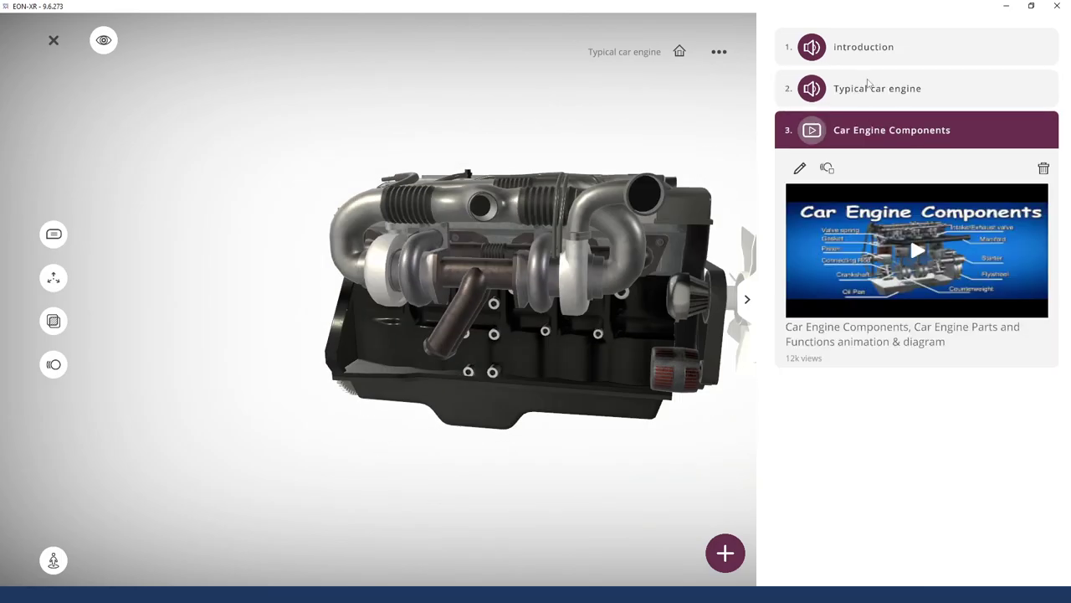
pyautogui.click(907, 94)
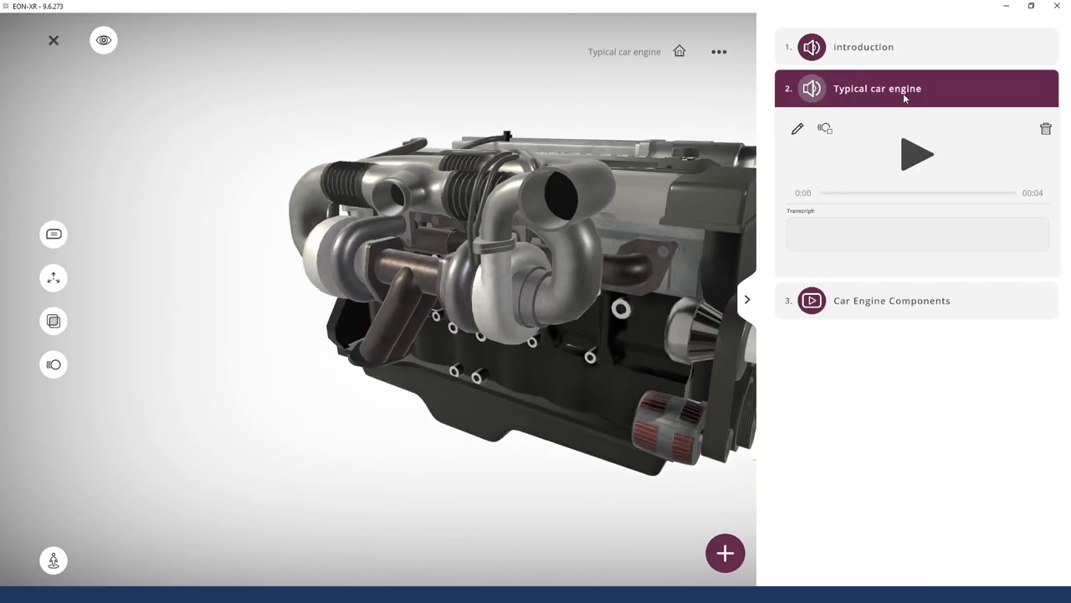
pyautogui.click(863, 297)
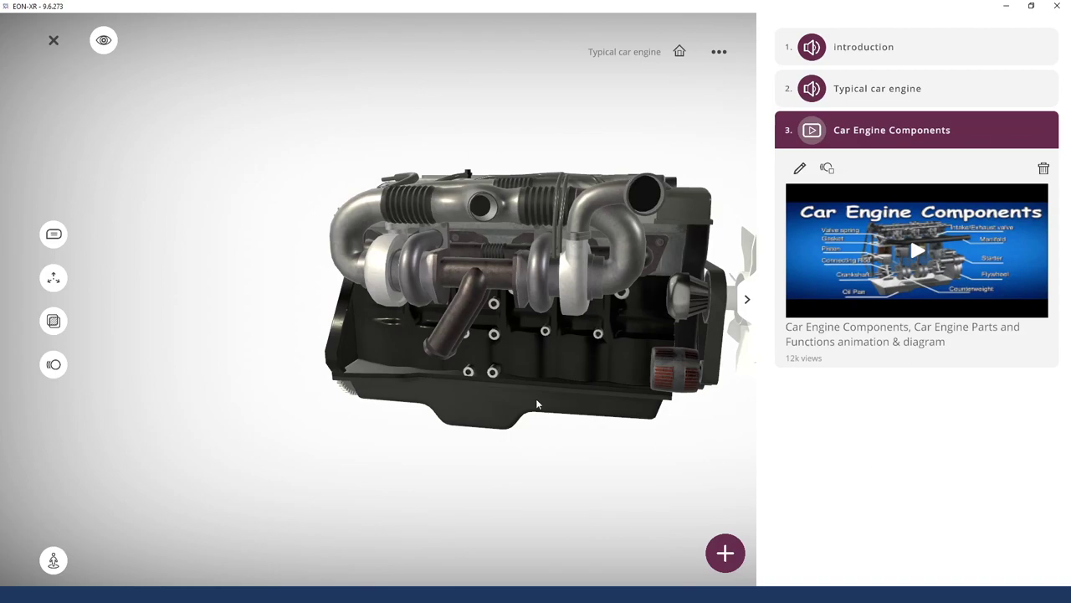
pyautogui.click(725, 552)
pyautogui.click(980, 112)
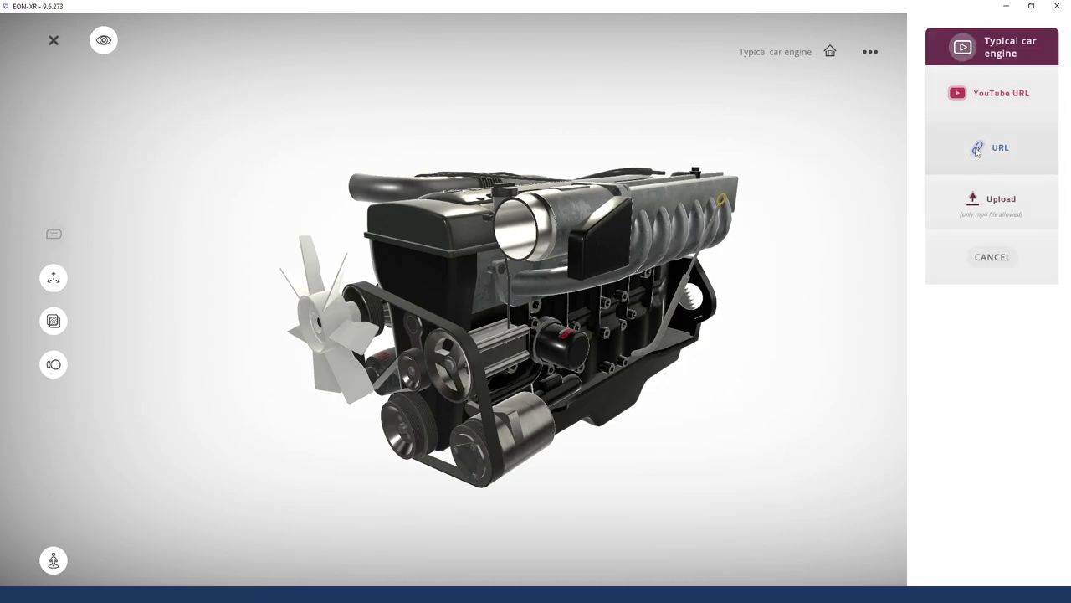
pyautogui.click(1010, 152)
pyautogui.click(1010, 152)
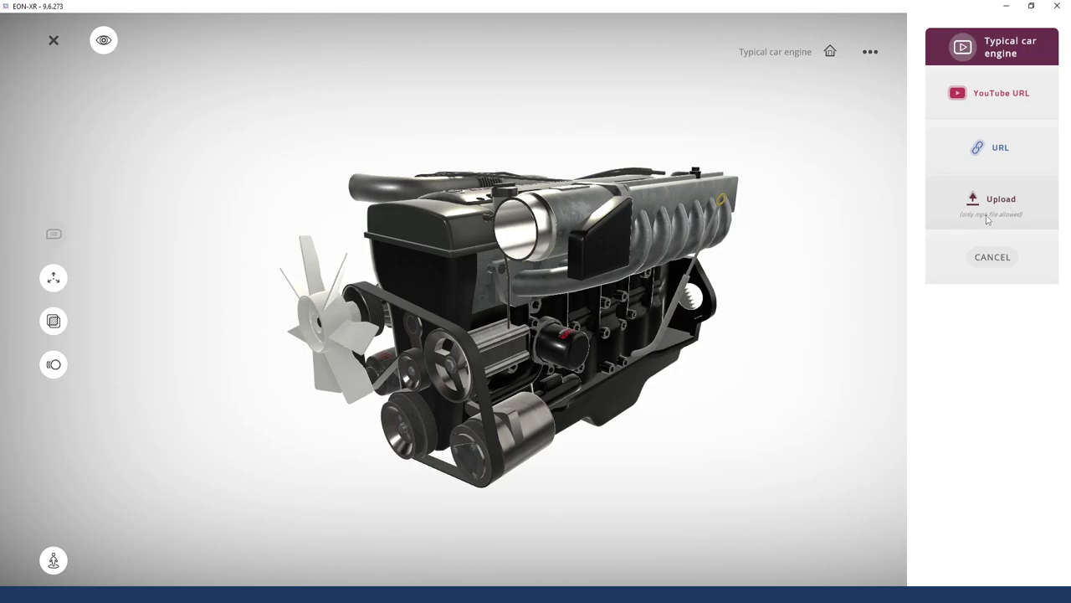
pyautogui.click(993, 257)
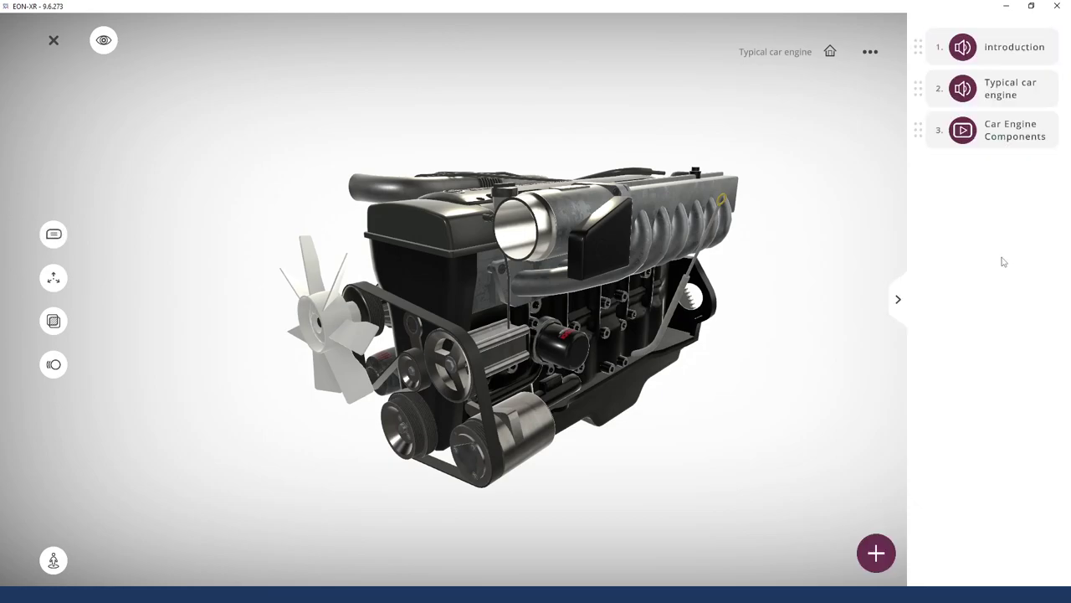
pyautogui.click(891, 557)
pyautogui.click(985, 81)
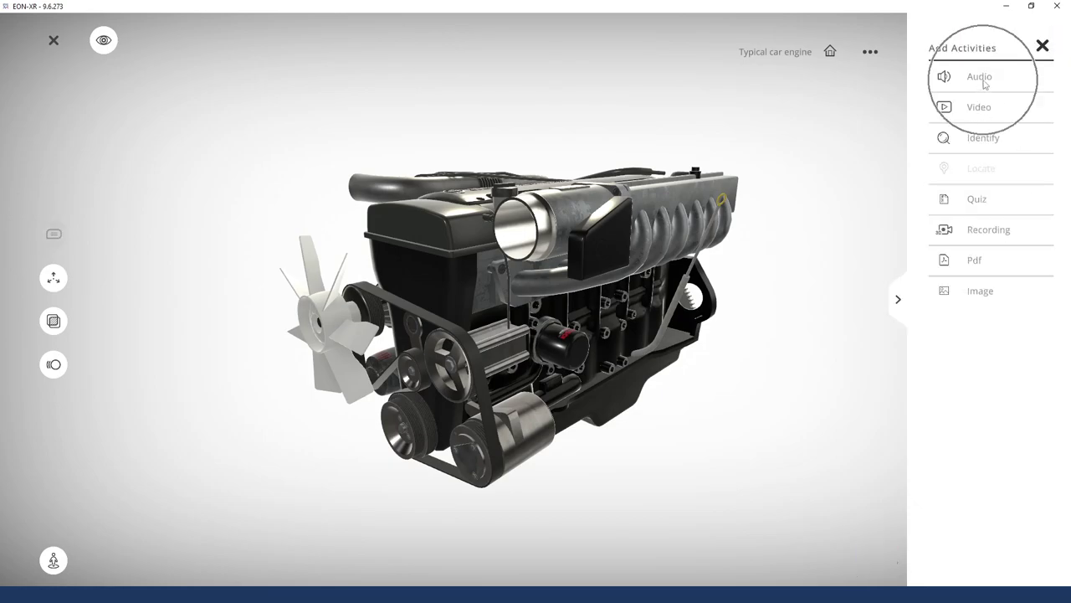
pyautogui.click(985, 138)
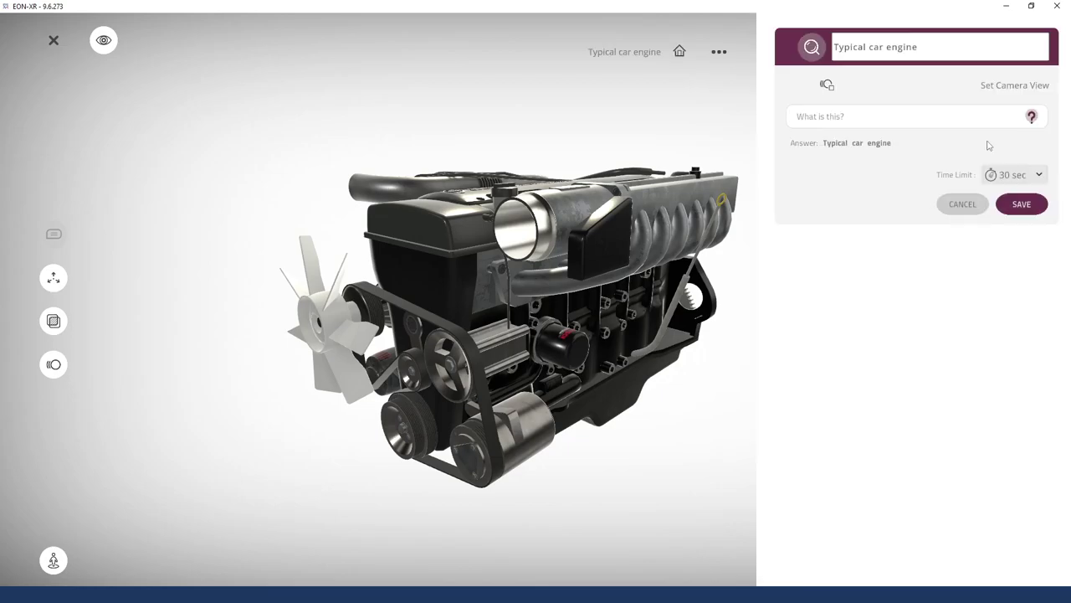
pyautogui.moveTo(653, 334); pyautogui.dragTo(579, 318)
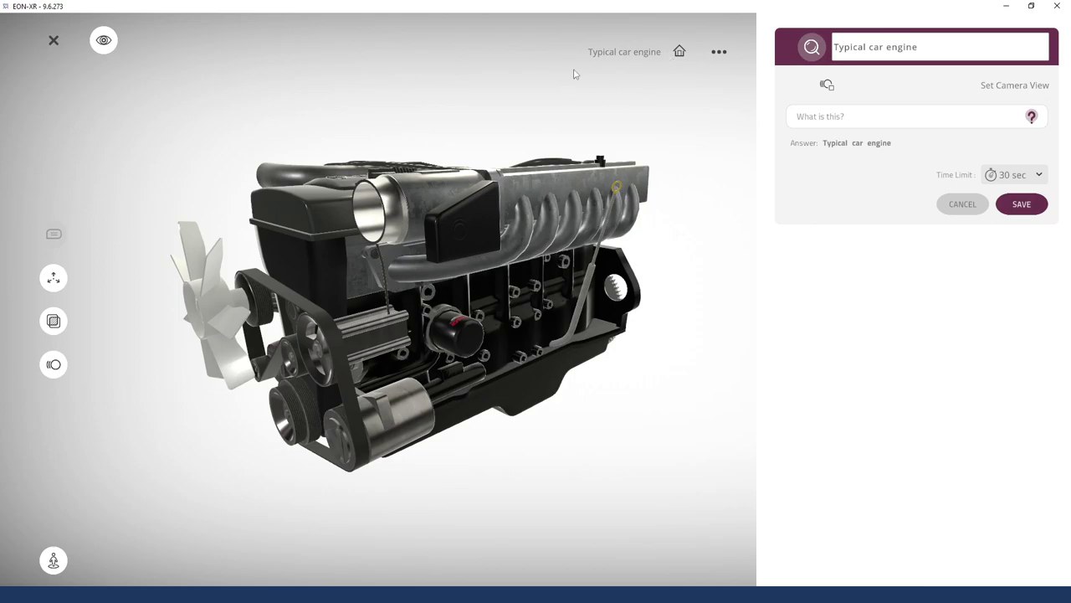
pyautogui.click(964, 208)
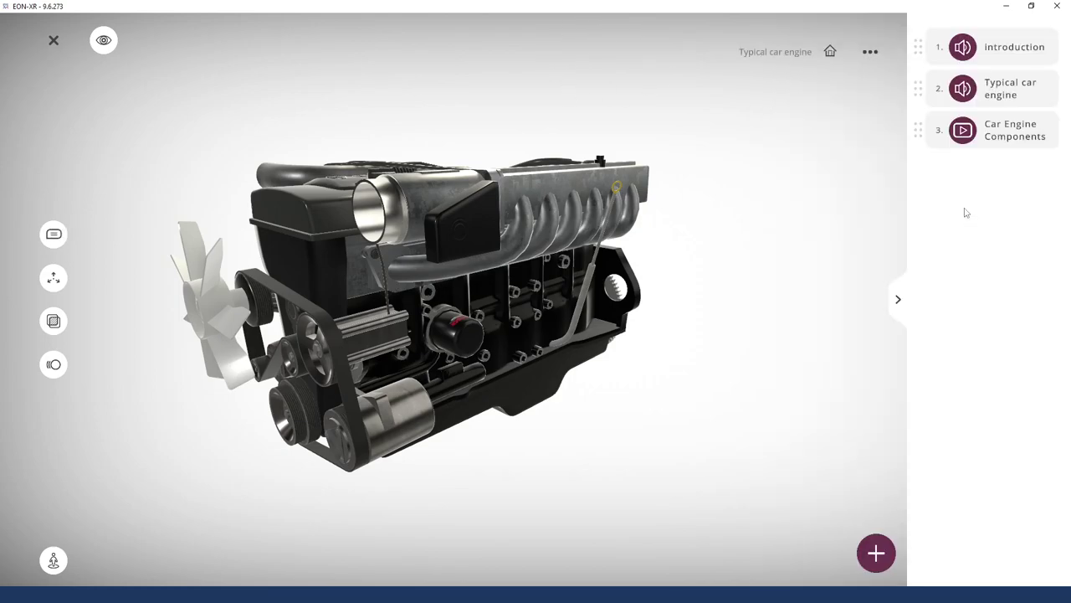
pyautogui.click(523, 325)
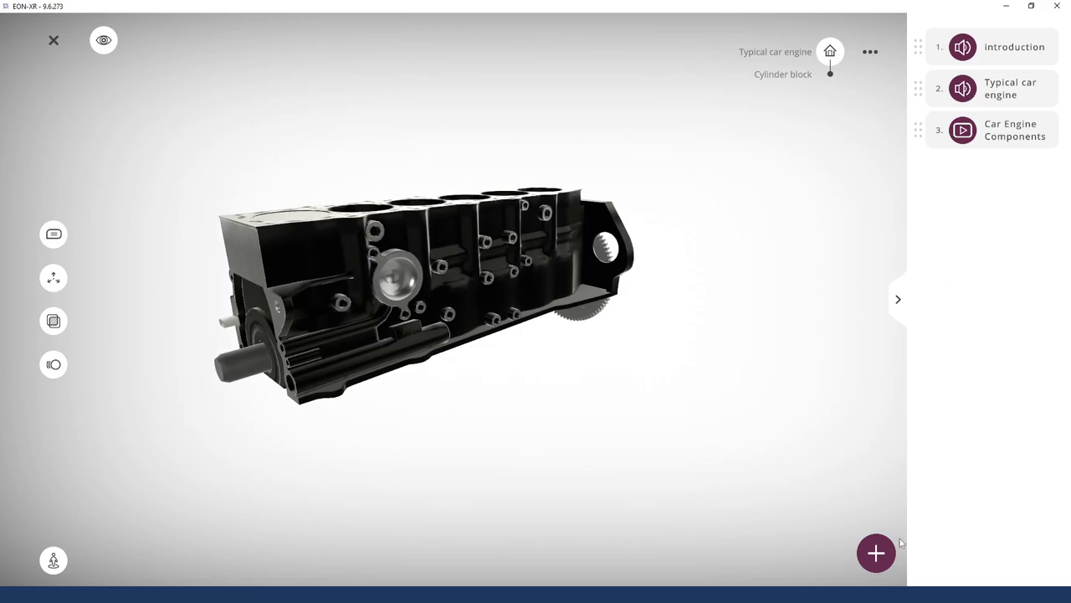
# Add an identify activity for the cylinder block with a 60 sec time limit
pyautogui.click(876, 553)
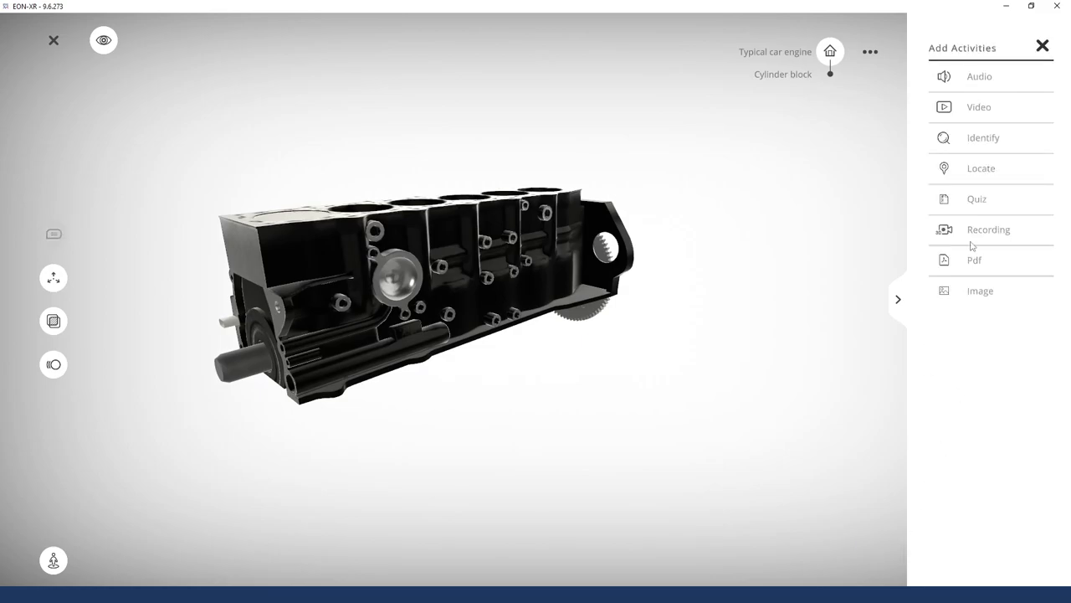
pyautogui.click(979, 142)
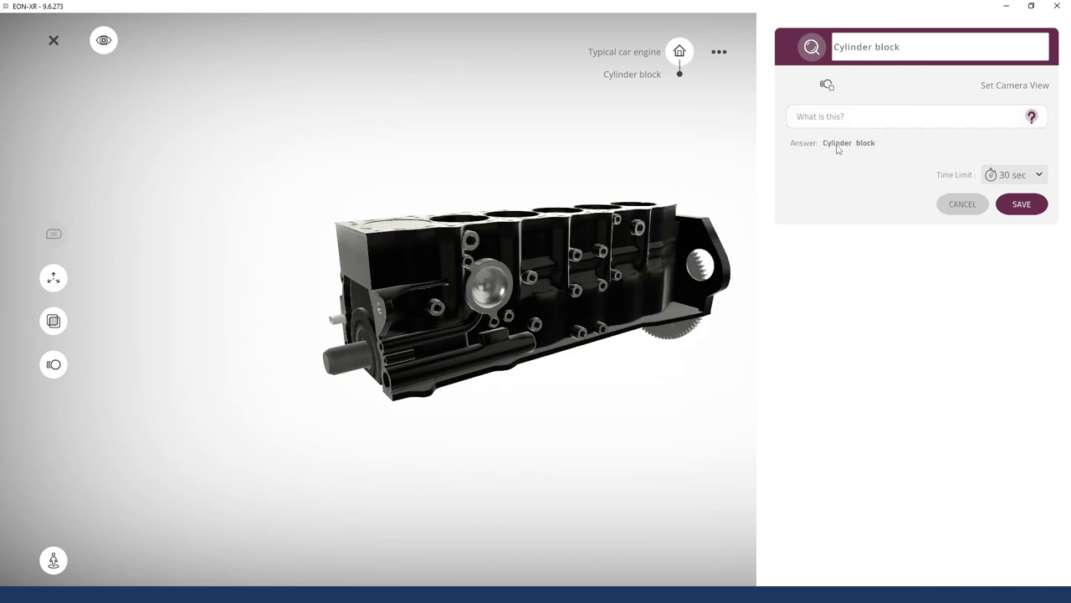
pyautogui.click(1009, 178)
pyautogui.scroll(-1, 1014, 275)
pyautogui.scroll(1, 1016, 278)
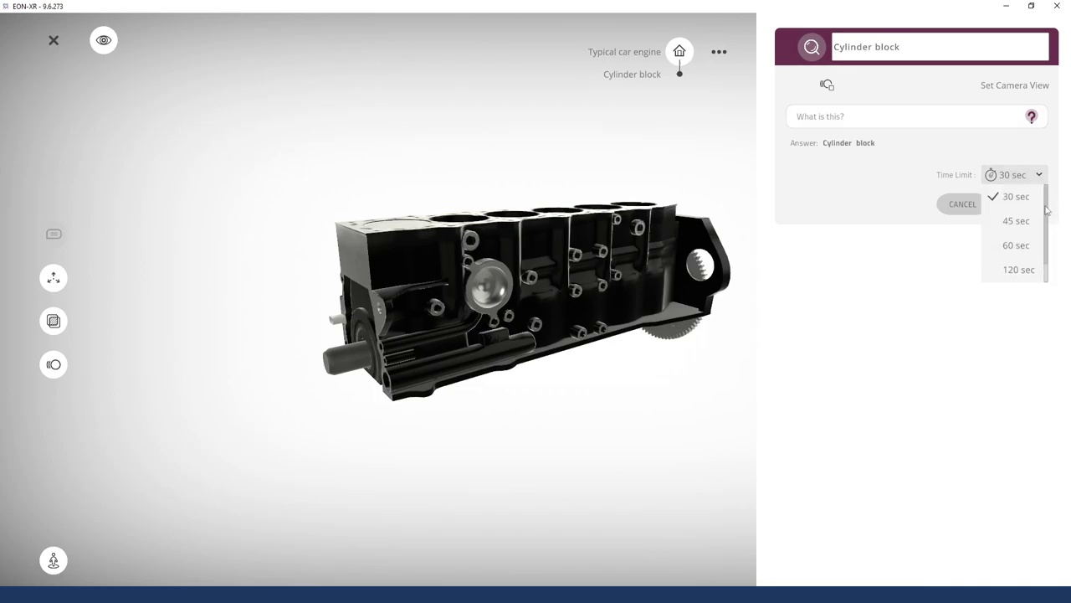
pyautogui.click(1016, 245)
# Retitle it 'Identify the main components', save it, and return to the full engine
pyautogui.click(876, 118)
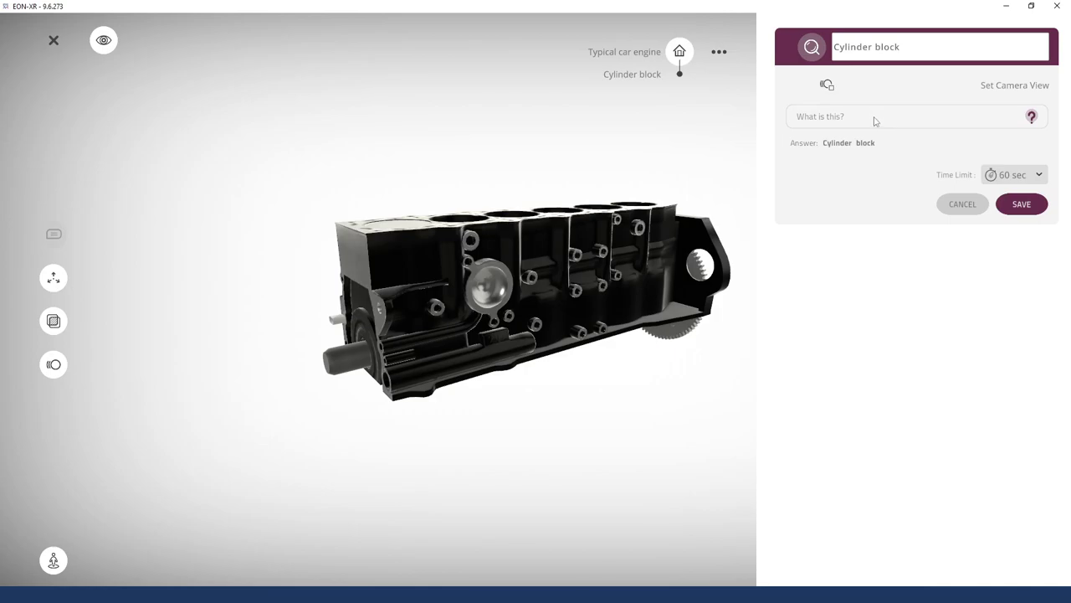
pyautogui.hotkey('ctrl', 'a')
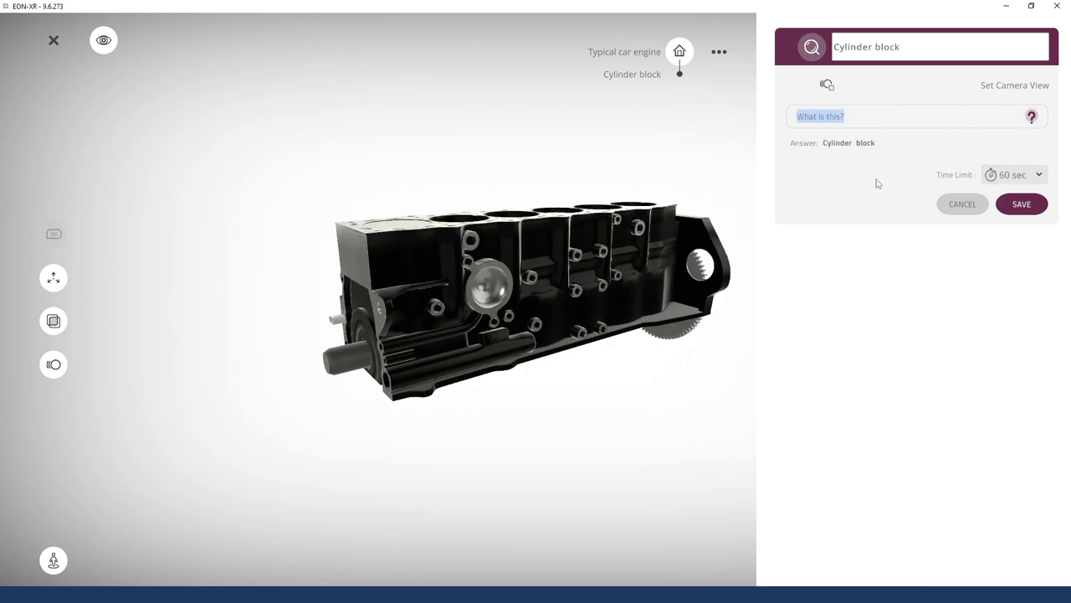
pyautogui.tripleClick(906, 49)
pyautogui.press('BackSpace')
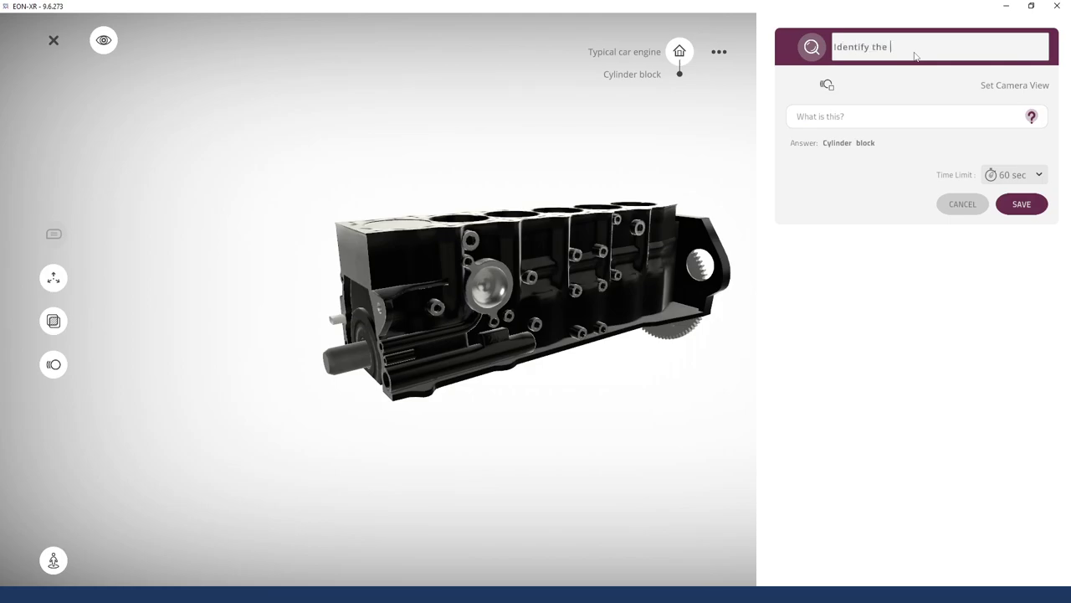
pyautogui.write('Identify the main components')
pyautogui.click(1025, 205)
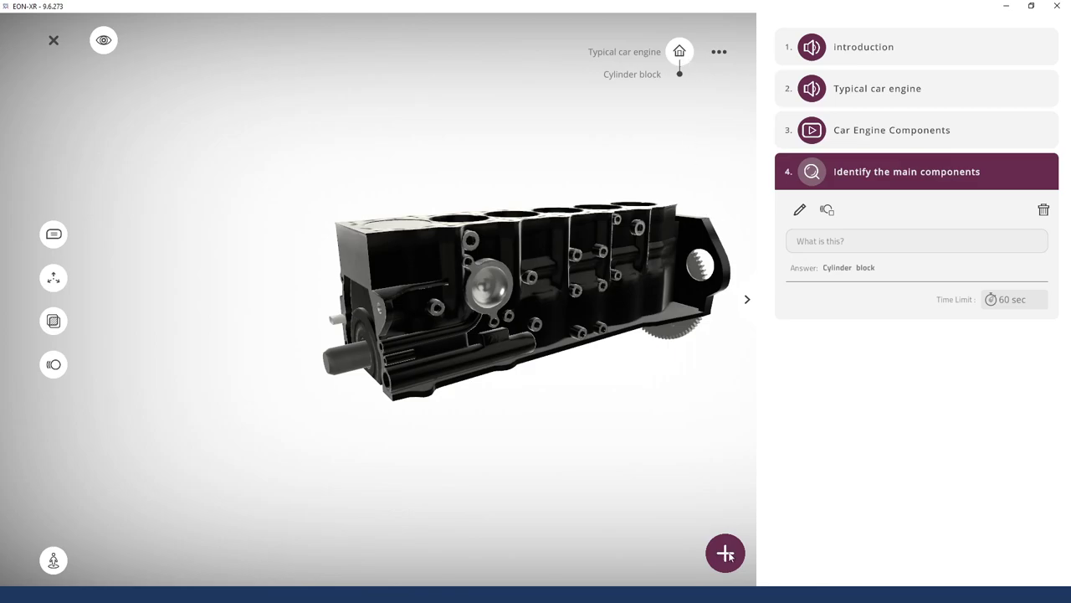
pyautogui.click(681, 52)
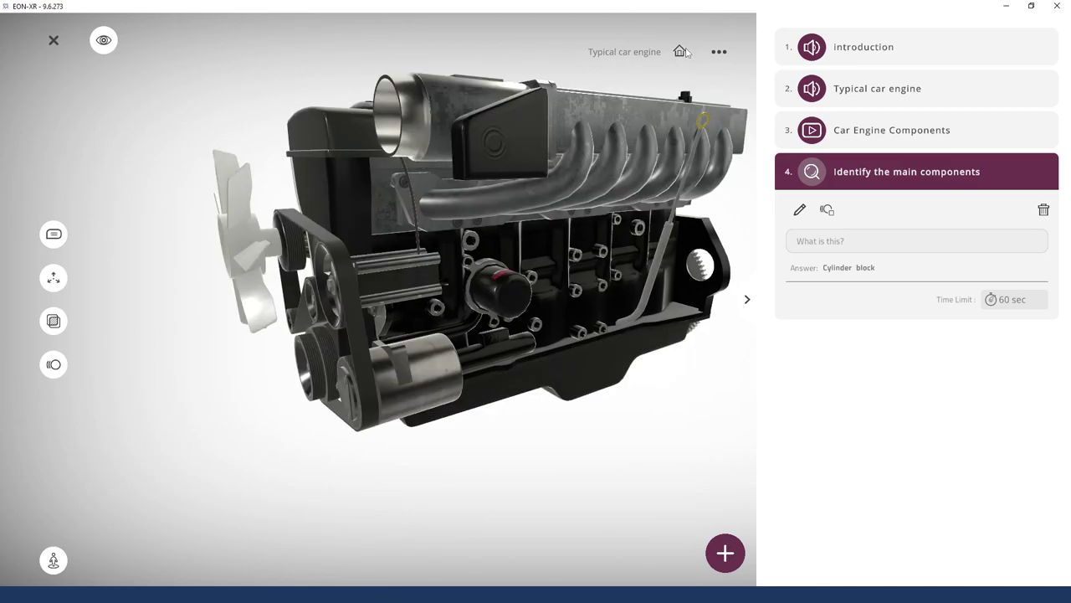
# Add and save a Locate activity for the Intake manifold with a 45 sec limit
pyautogui.click(613, 208)
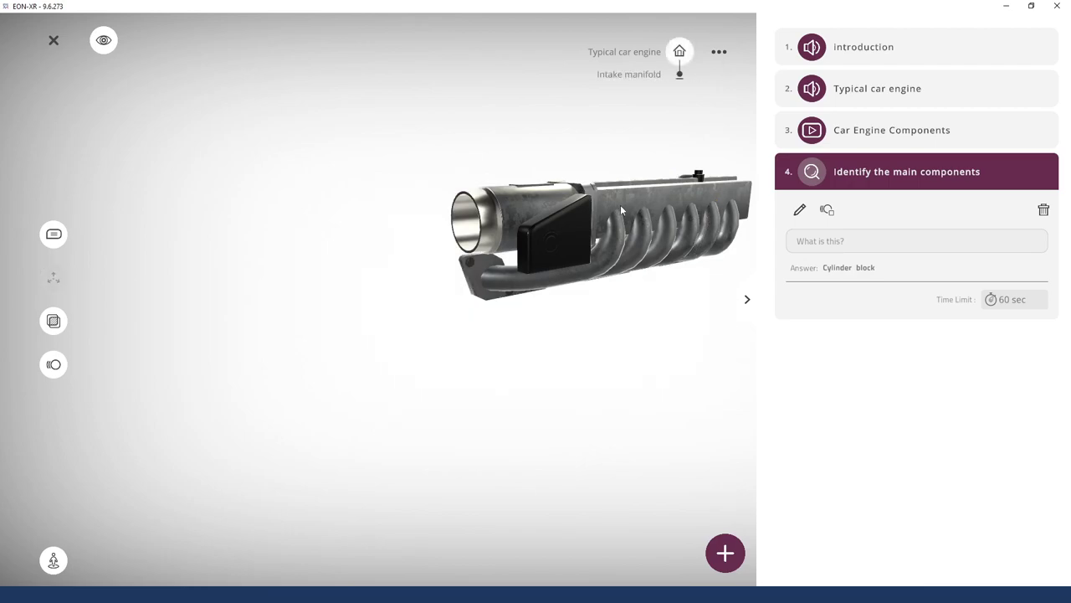
pyautogui.click(736, 562)
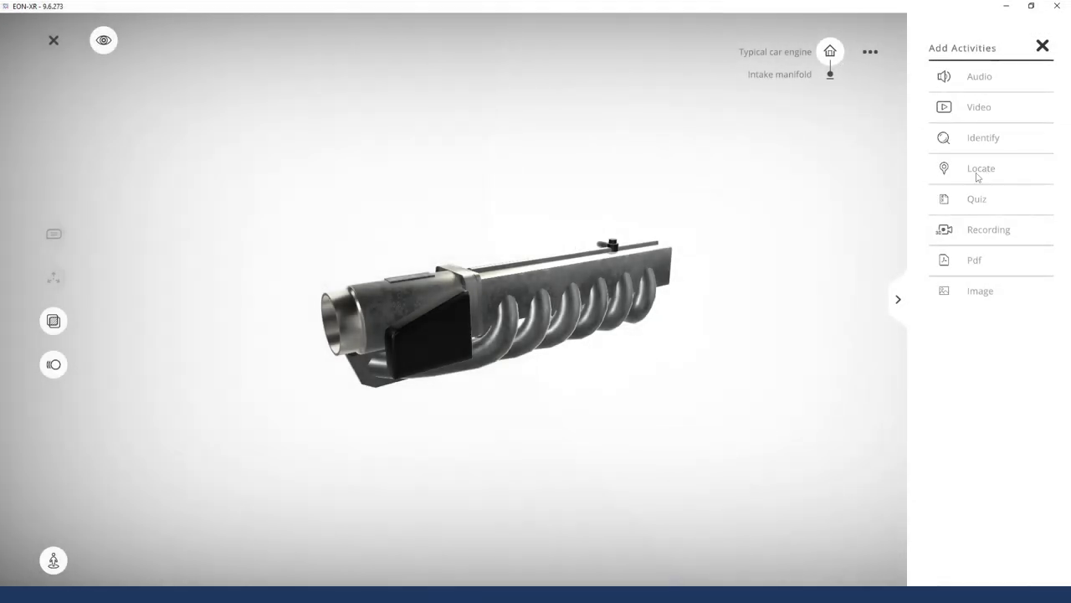
pyautogui.click(981, 170)
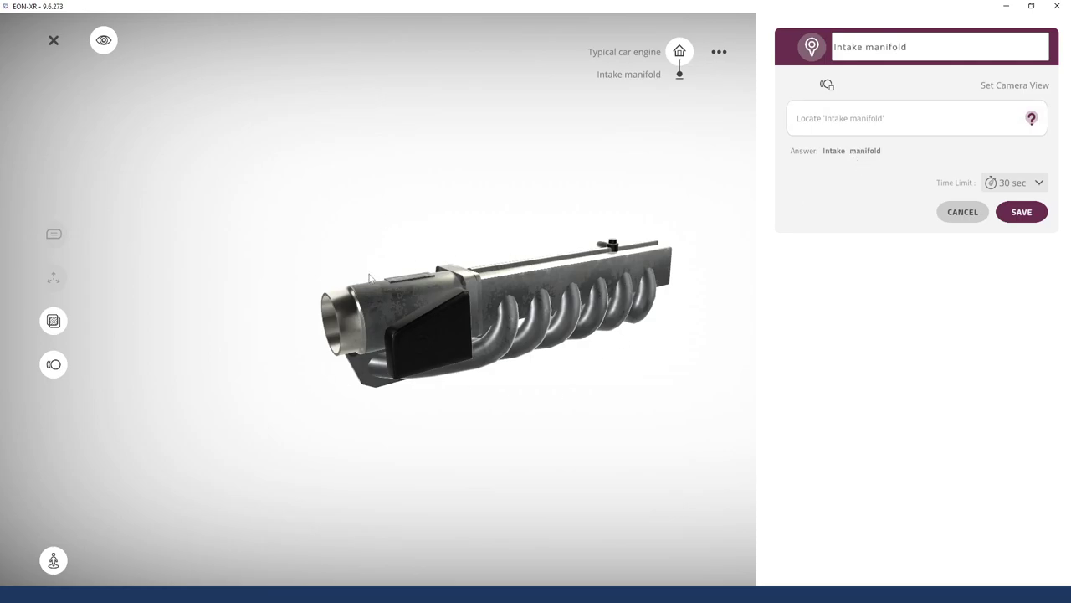
pyautogui.moveTo(521, 444); pyautogui.dragTo(520, 423)
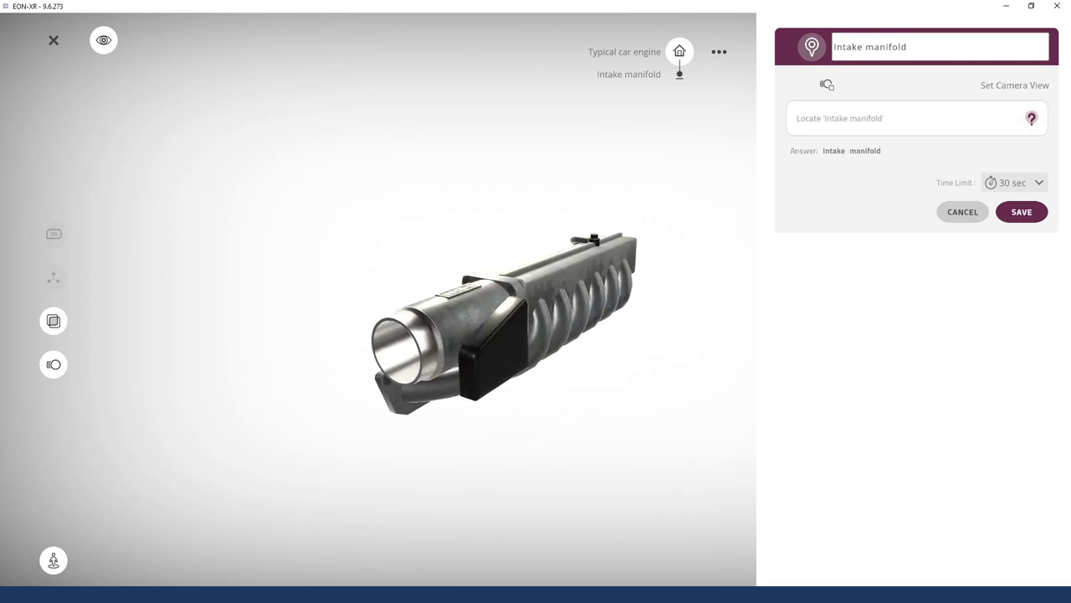
pyautogui.click(1015, 182)
pyautogui.click(1014, 229)
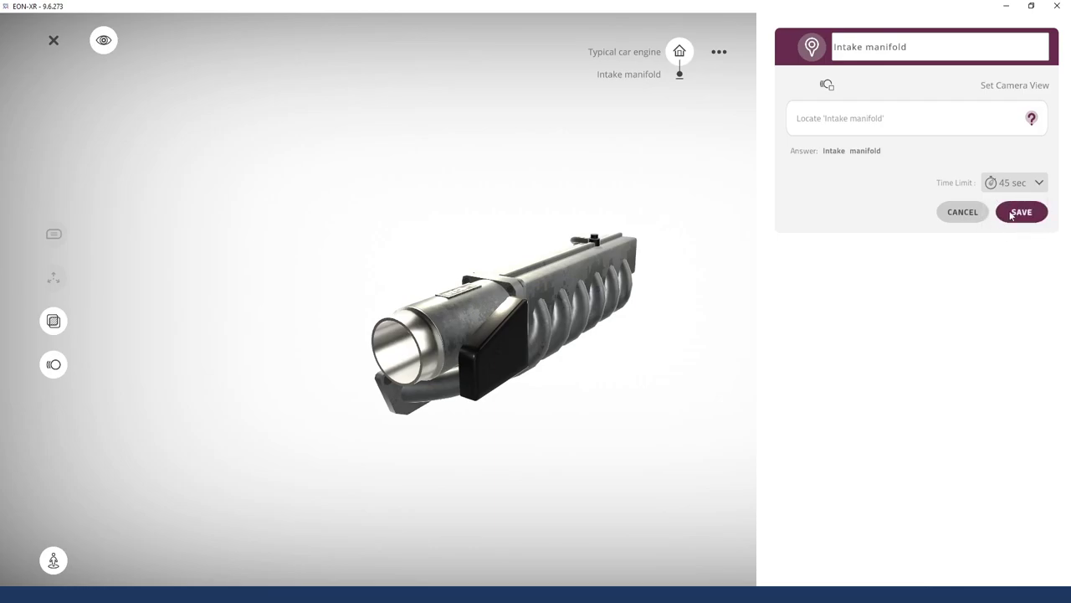
pyautogui.click(1027, 215)
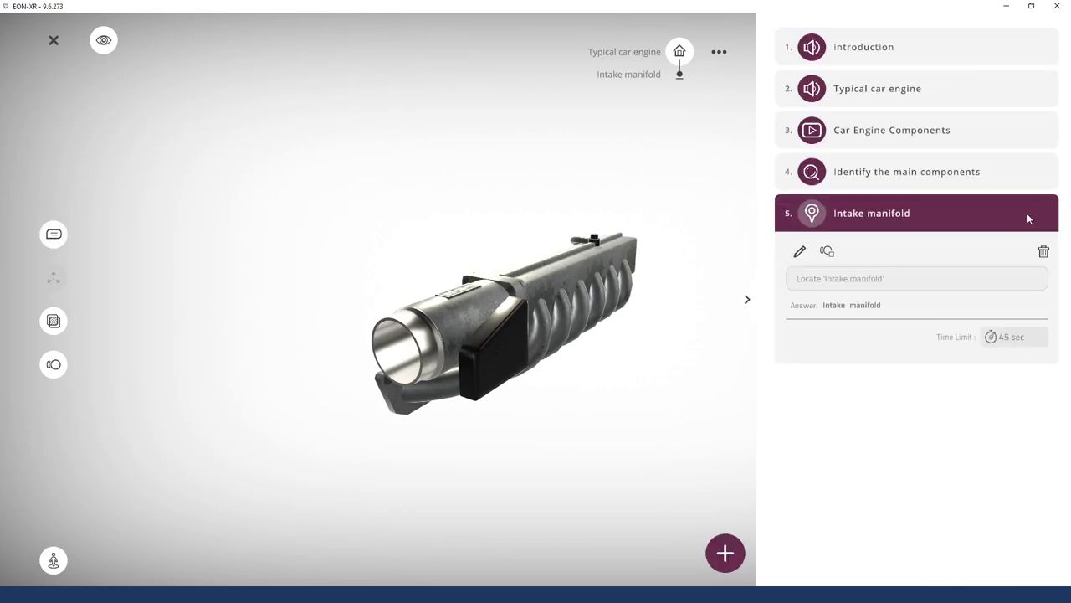
pyautogui.click(723, 563)
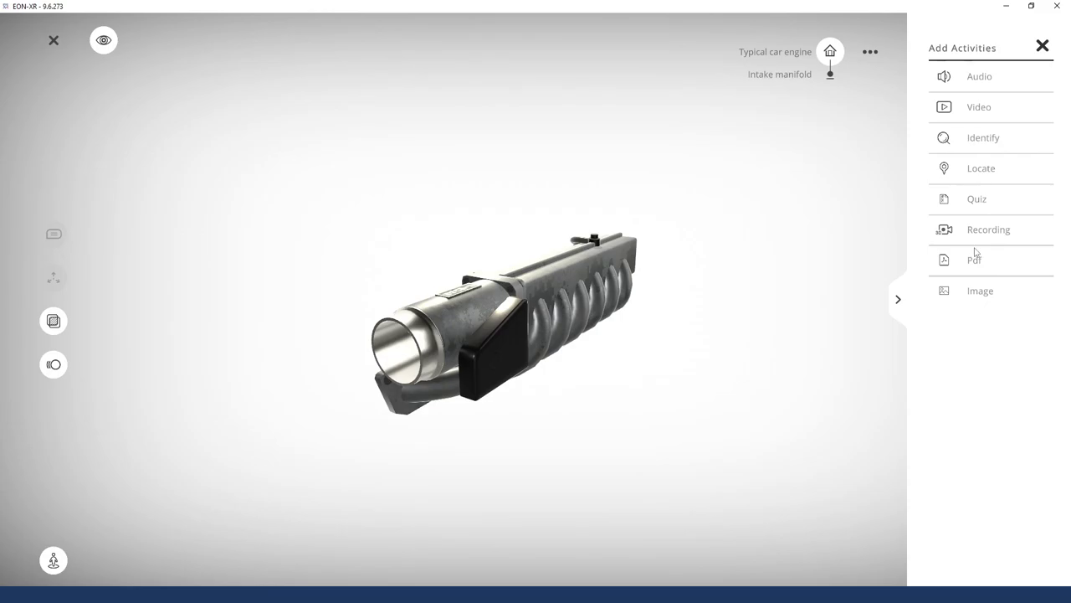
# Start a new quiz asking what type of fuel is provided to the engine
pyautogui.click(840, 54)
pyautogui.click(978, 200)
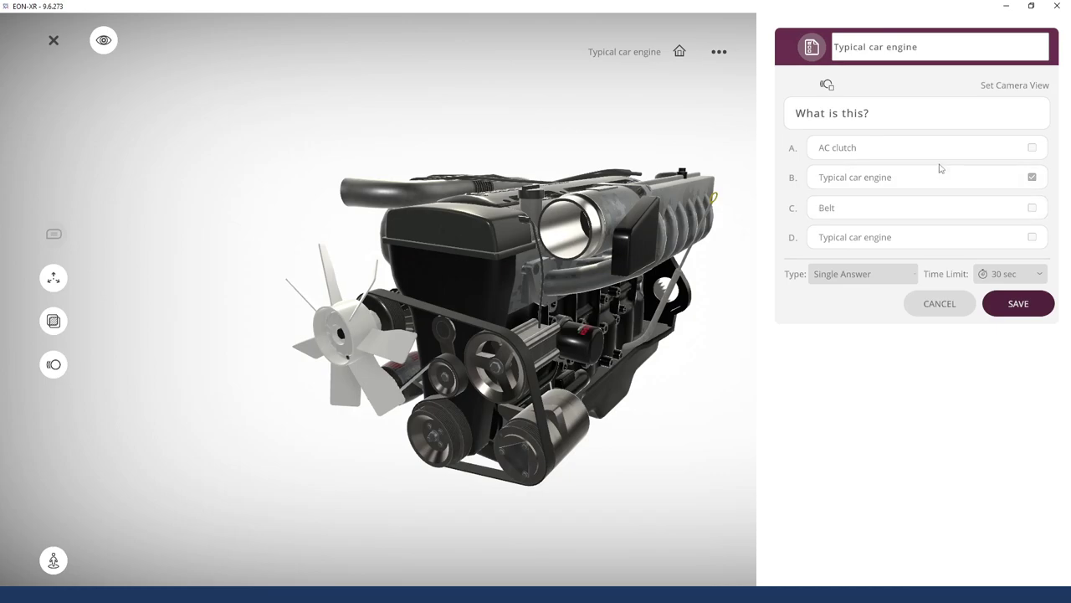
pyautogui.moveTo(681, 400); pyautogui.dragTo(583, 409)
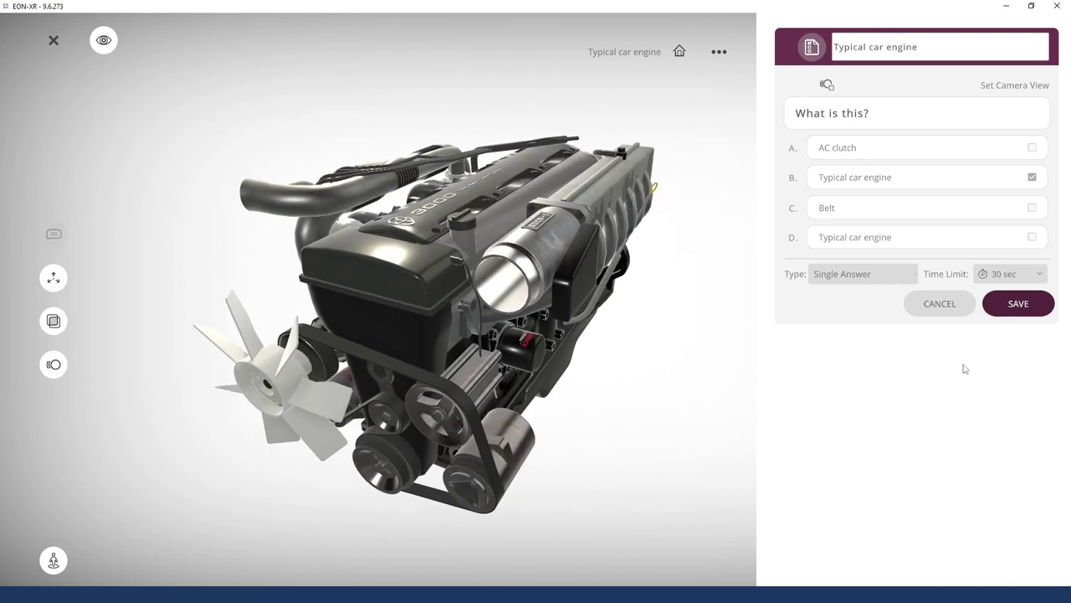
pyautogui.click(878, 124)
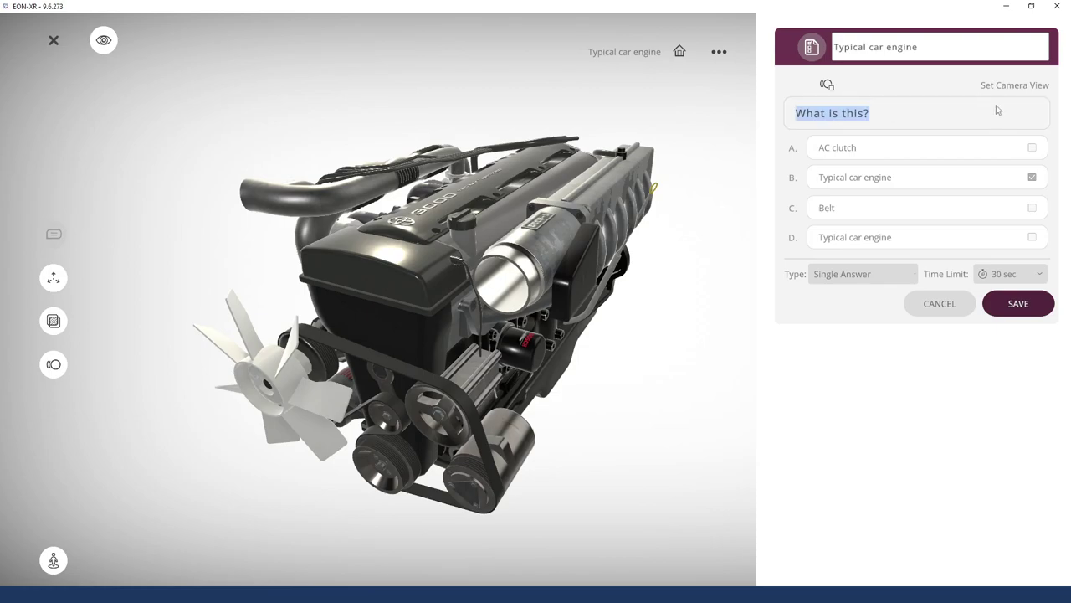
pyautogui.write('What t')
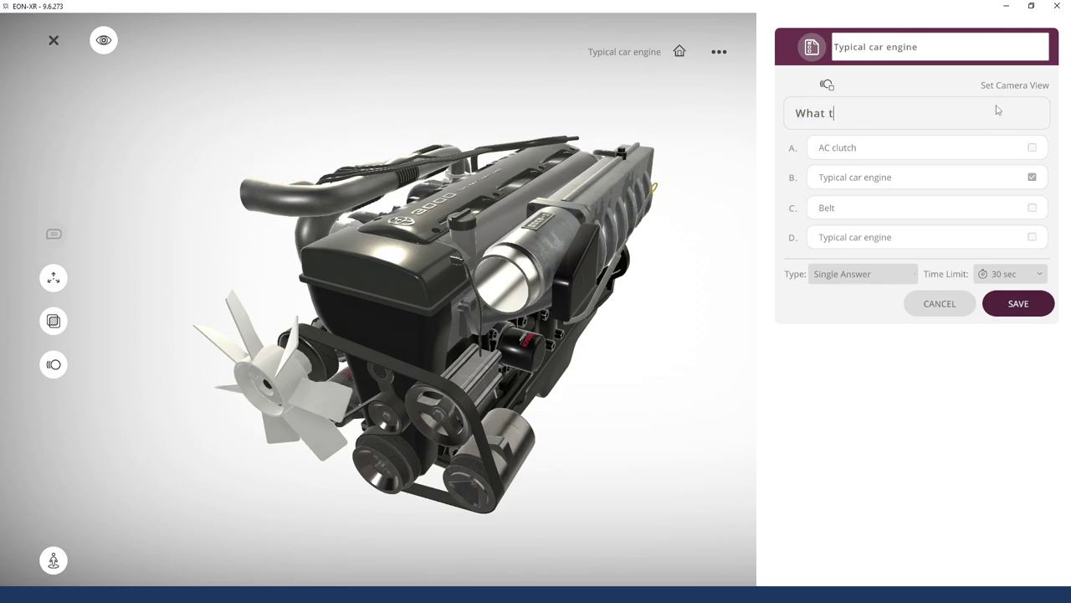
pyautogui.write('ype of fue')
pyautogui.write('provided to the e')
pyautogui.write('ngine')
# Replace answers A–D with petrol, diesel and two other options ending with air
pyautogui.press('Tab')
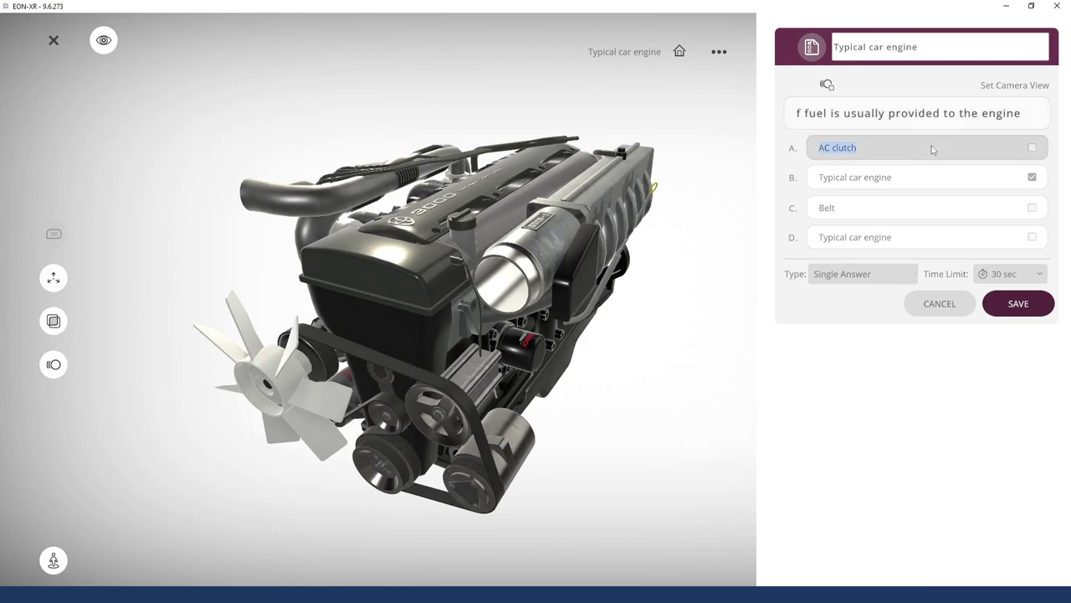
pyautogui.hotkey('shift', 'Tab')
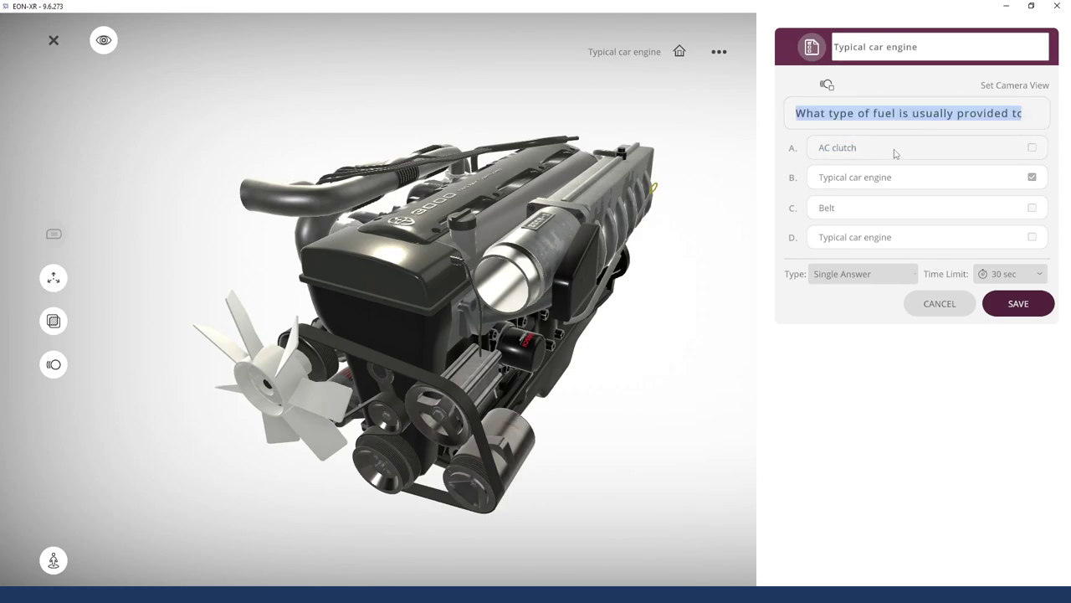
pyautogui.press('Tab')
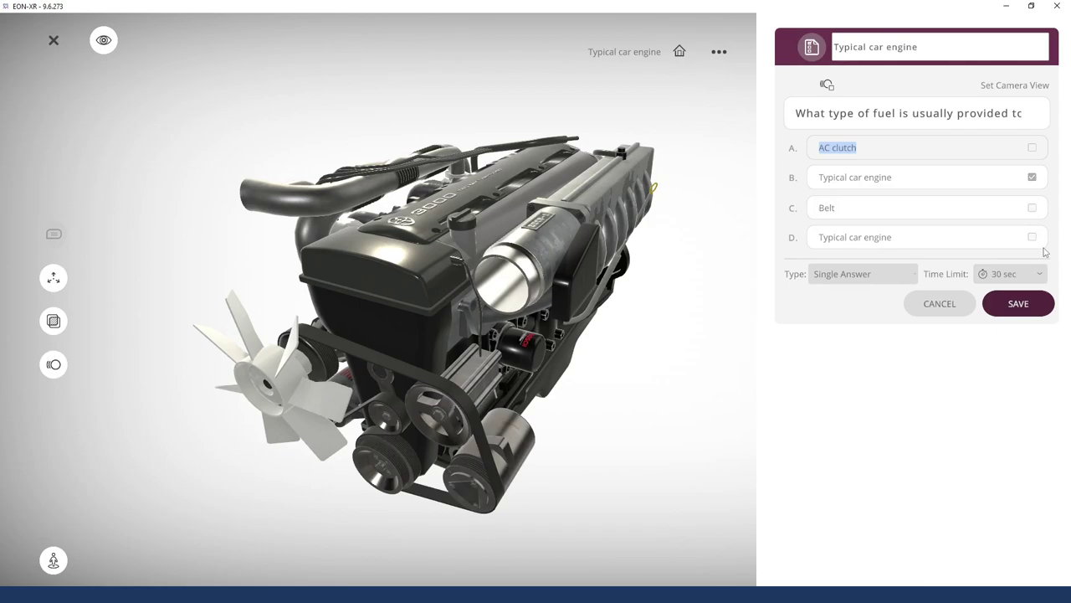
pyautogui.write('petrol')
pyautogui.click(912, 175)
pyautogui.write('diesel')
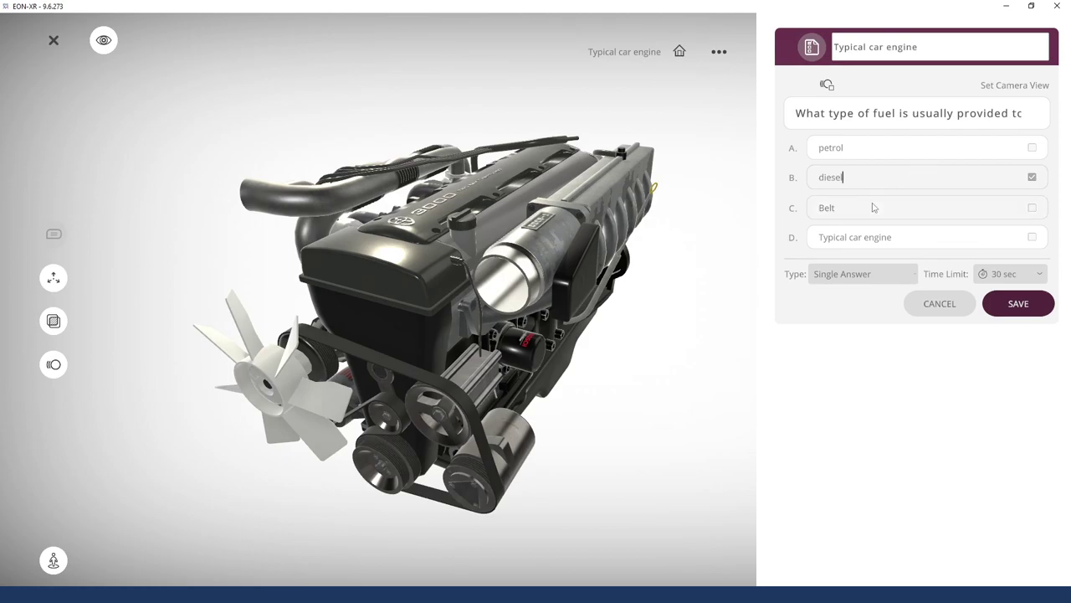
pyautogui.click(855, 200)
pyautogui.write('hydrogen')
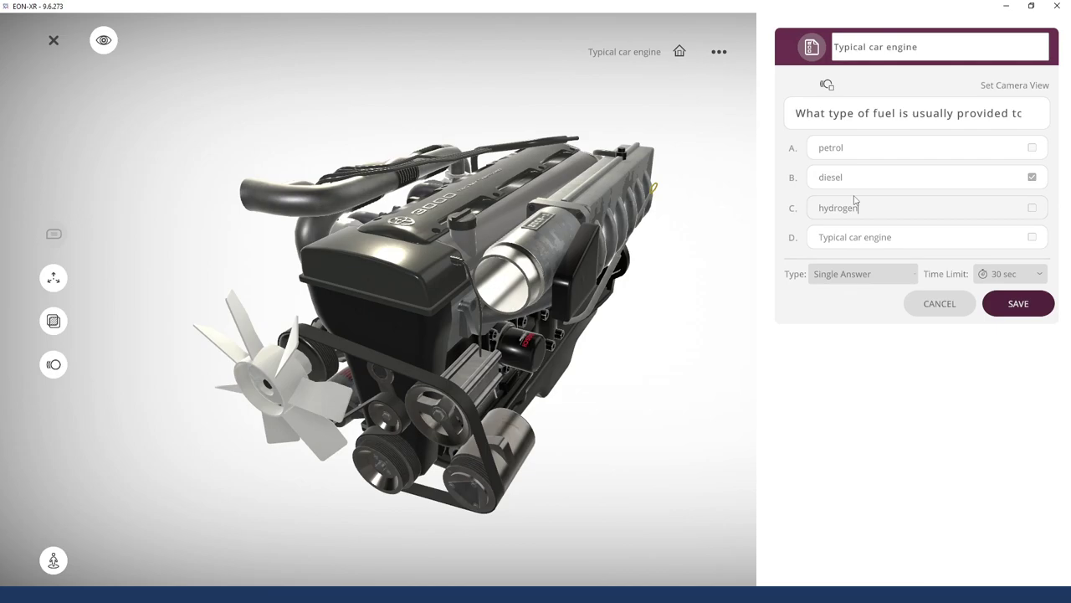
pyautogui.click(865, 239)
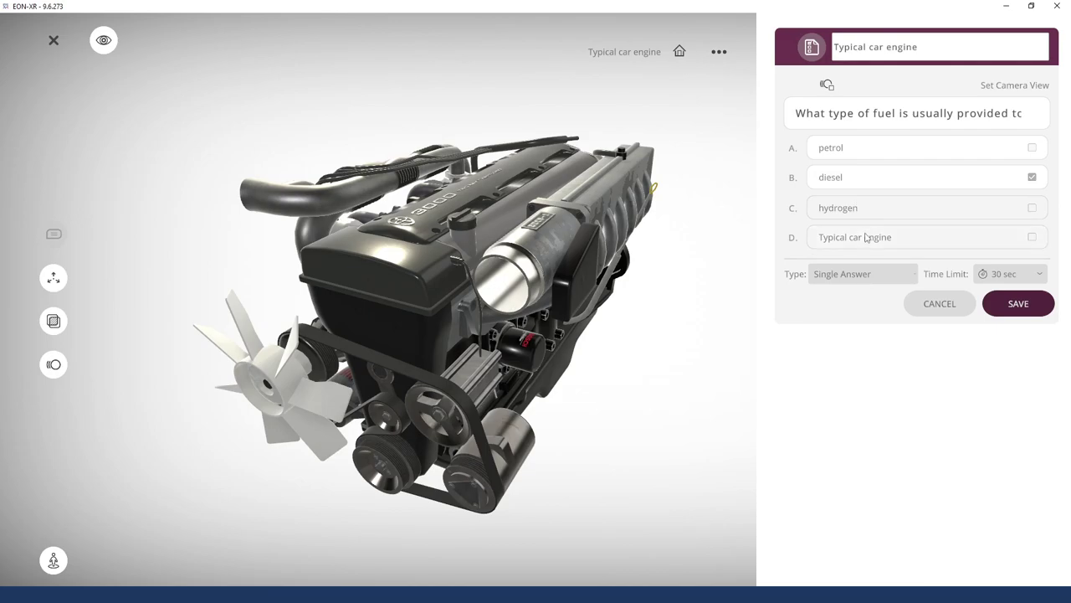
pyautogui.write('air')
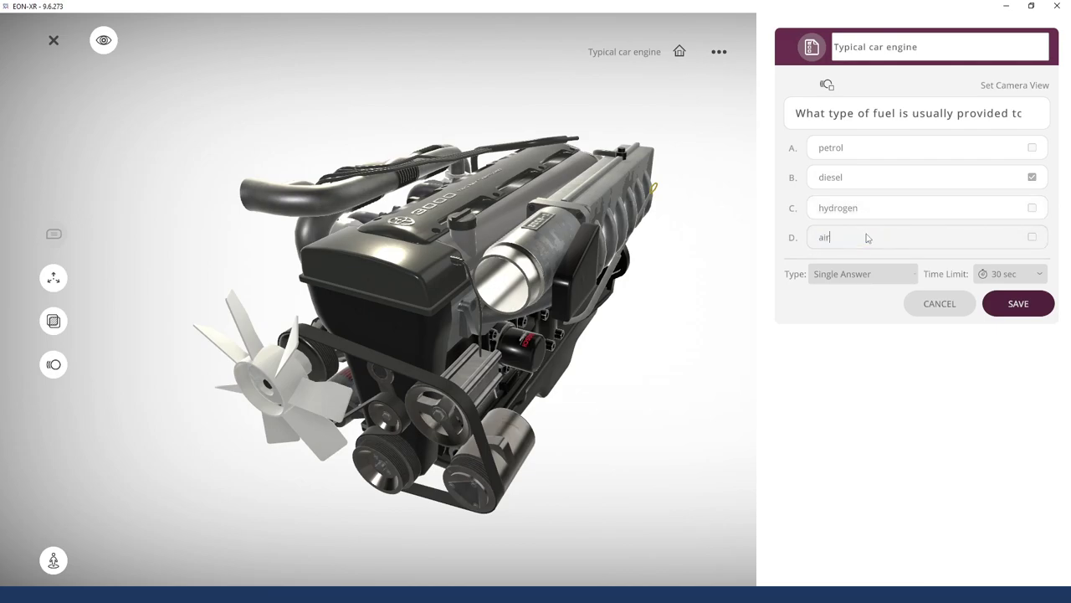
pyautogui.click(854, 351)
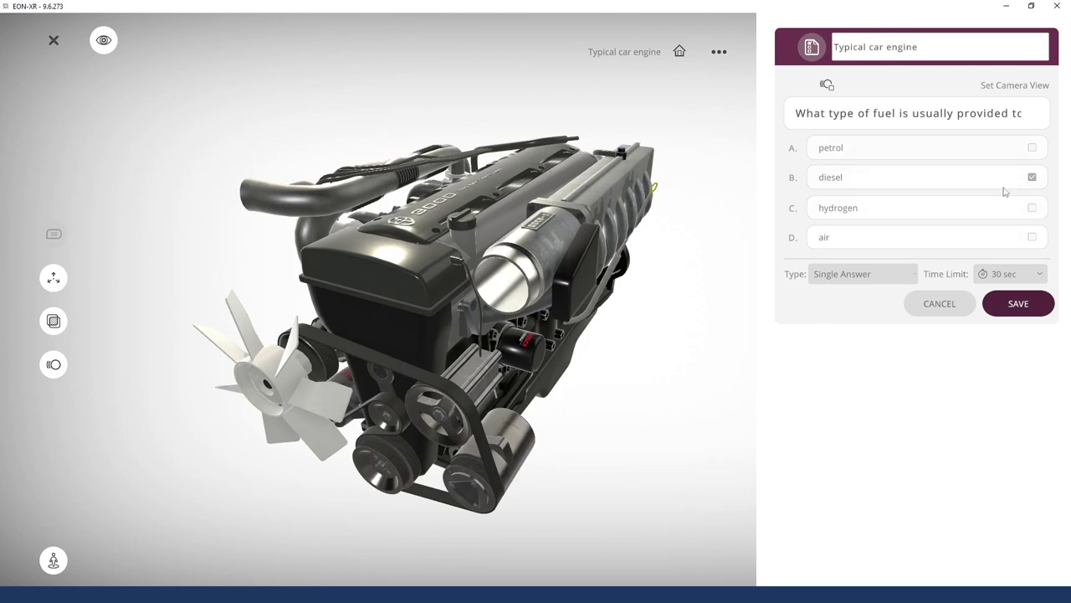
# Allow multiple answers, mark petrol and diesel correct, set a 45 sec limit, and save
pyautogui.click(852, 279)
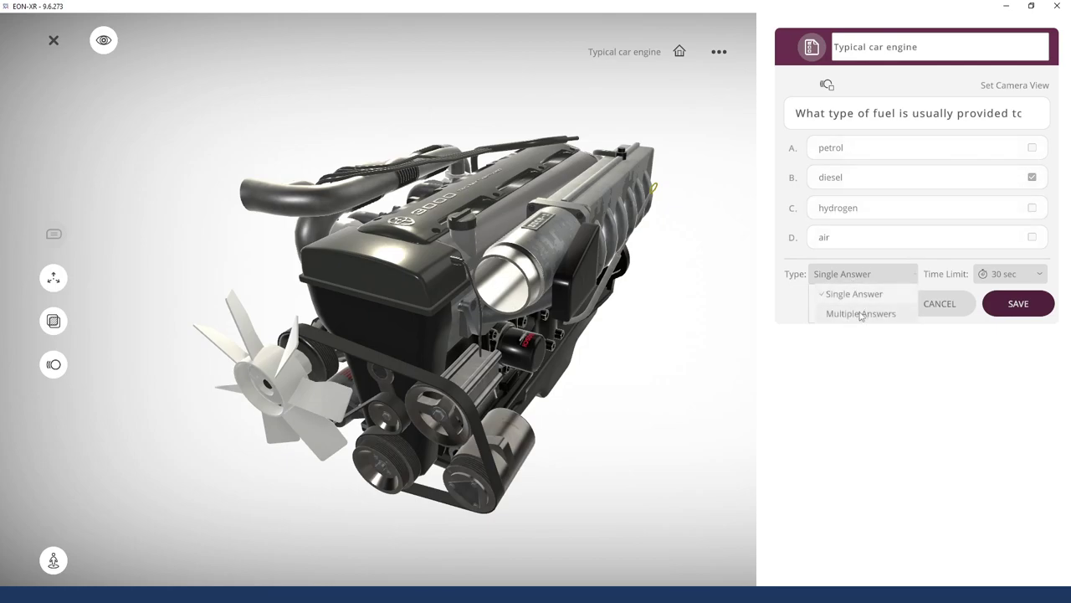
pyautogui.click(861, 313)
pyautogui.click(878, 274)
pyautogui.click(853, 294)
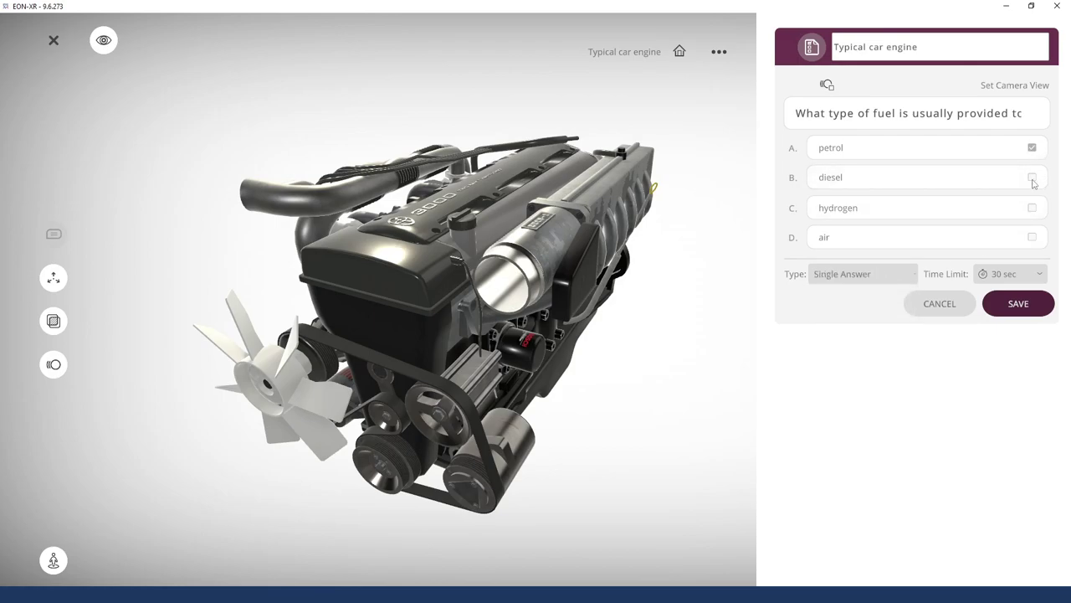
pyautogui.click(1008, 276)
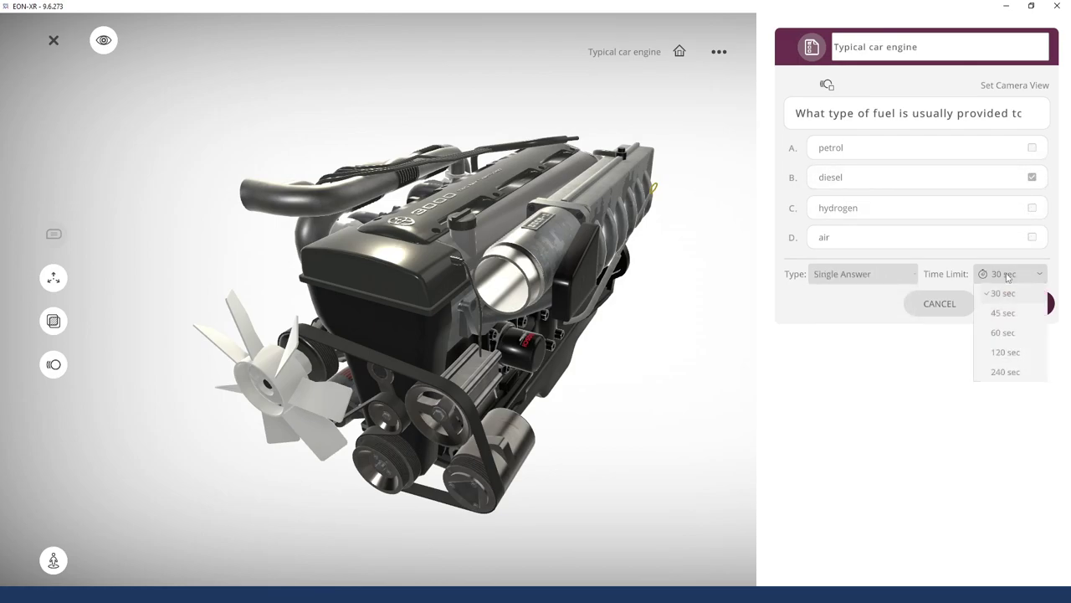
pyautogui.click(1008, 276)
pyautogui.click(849, 274)
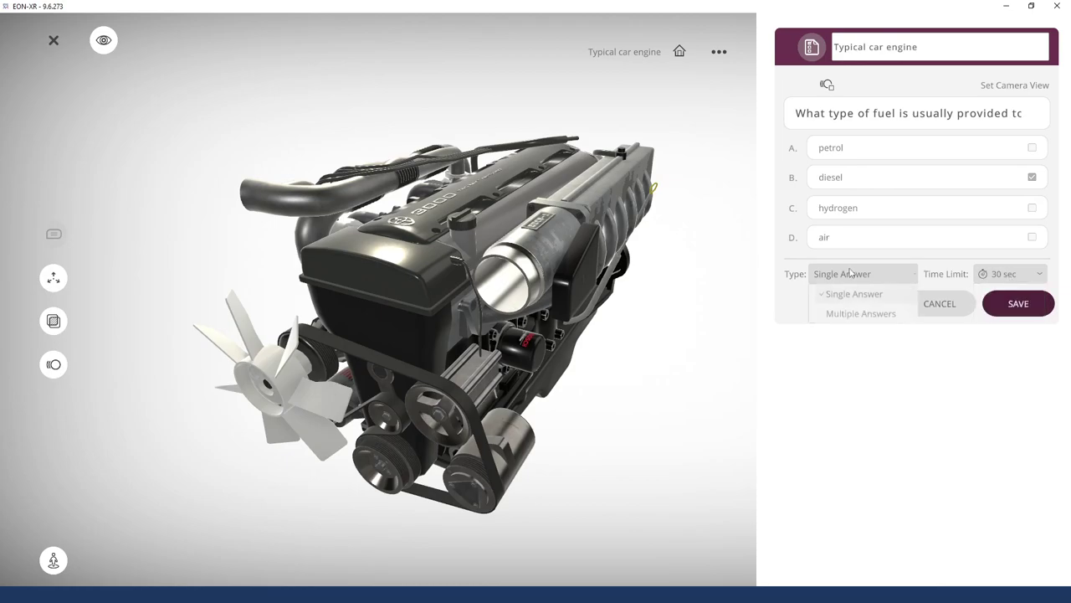
pyautogui.click(834, 317)
pyautogui.click(1032, 147)
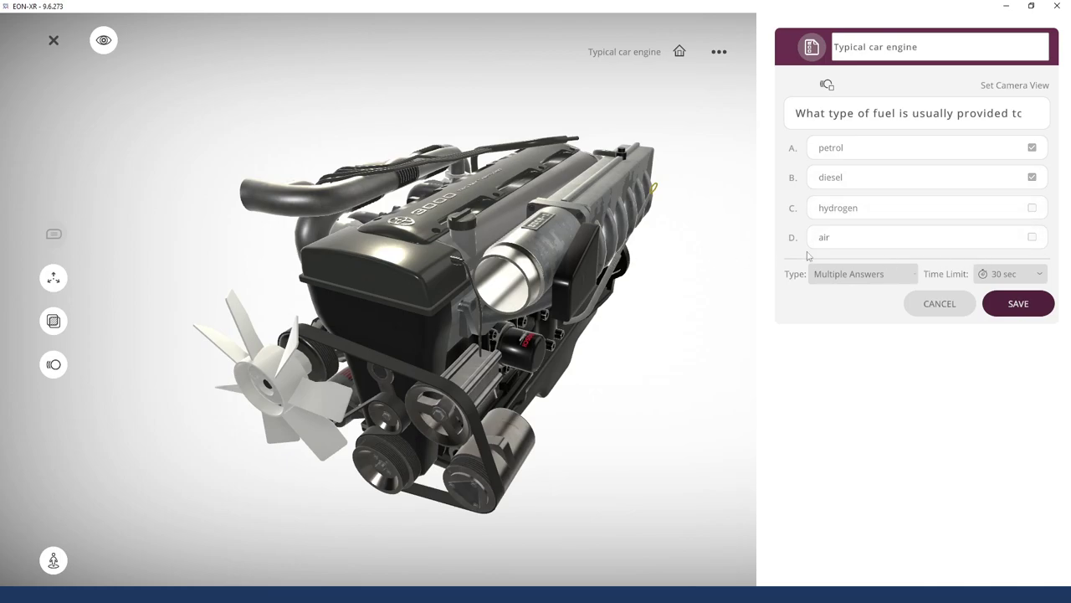
pyautogui.click(1003, 280)
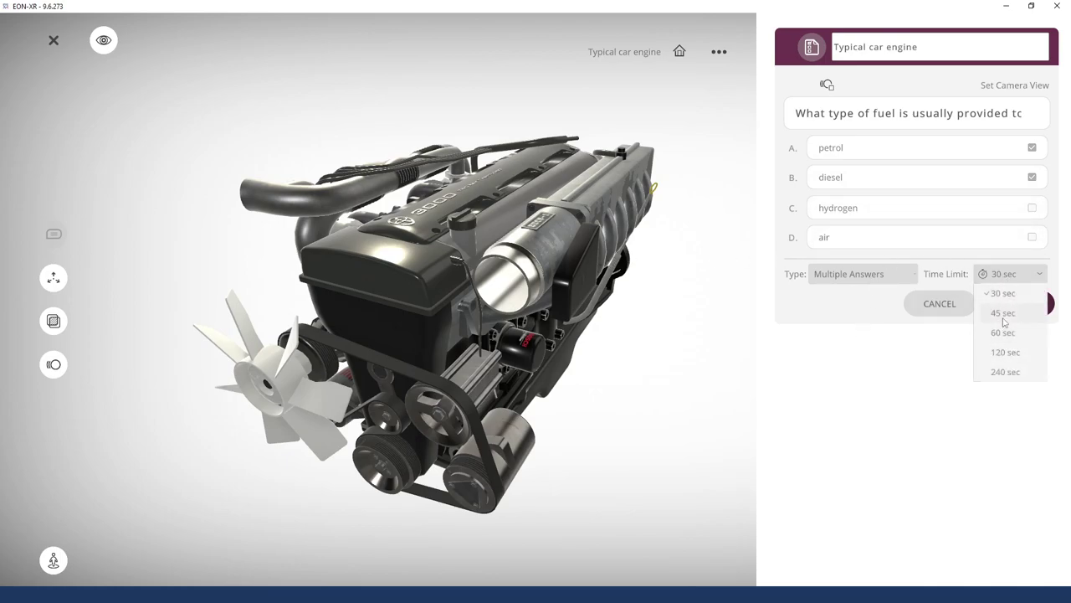
pyautogui.click(1005, 322)
pyautogui.click(1017, 308)
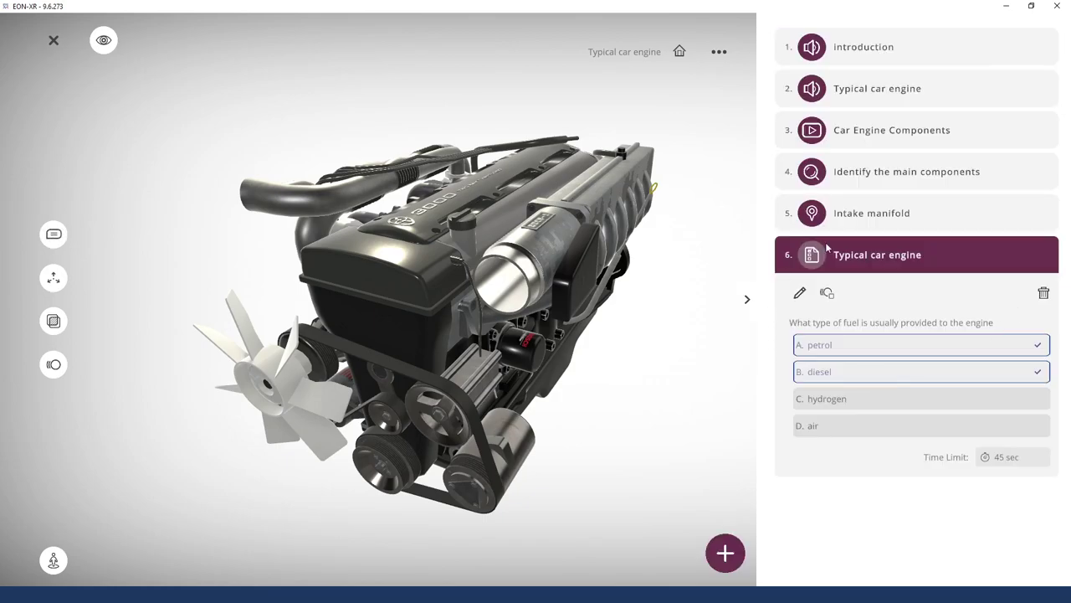
pyautogui.click(994, 254)
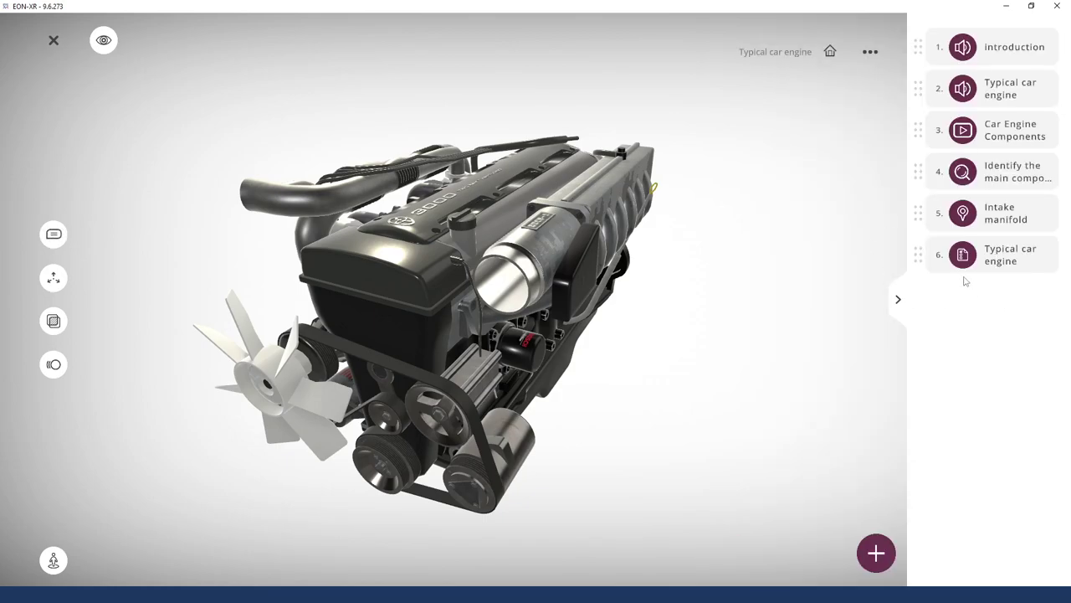
# Bring up the activity-type list and add a new Recording activity
pyautogui.moveTo(741, 294); pyautogui.dragTo(749, 274)
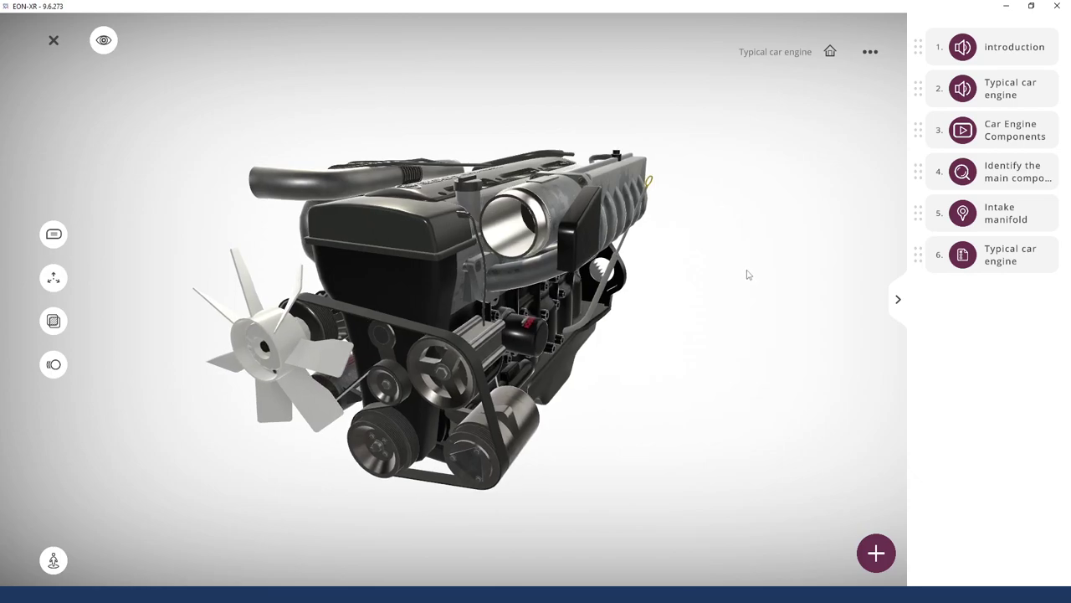
pyautogui.click(876, 553)
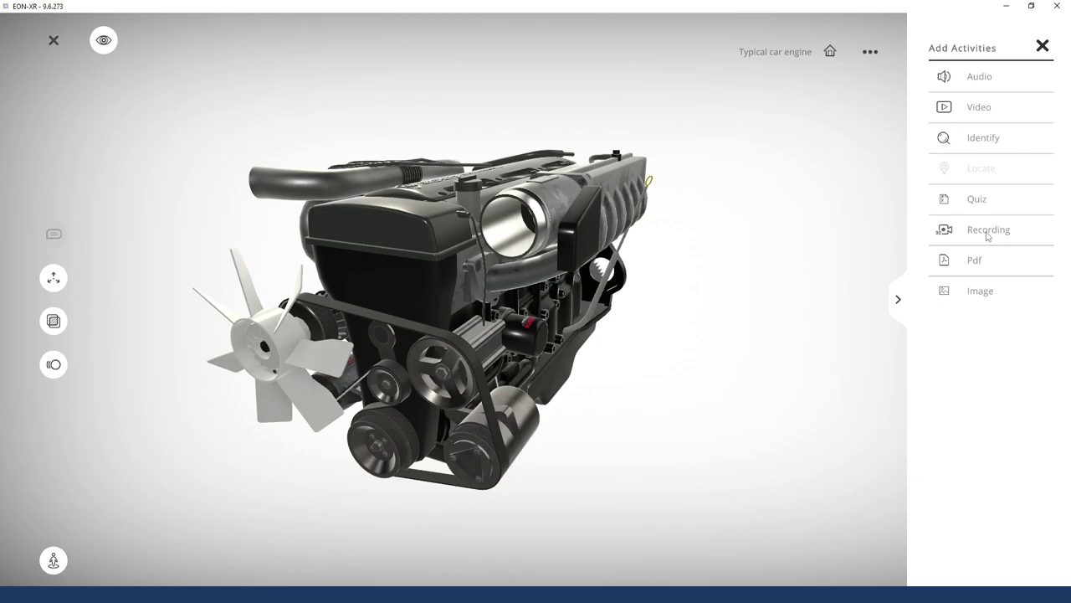
pyautogui.moveTo(497, 325); pyautogui.dragTo(641, 292)
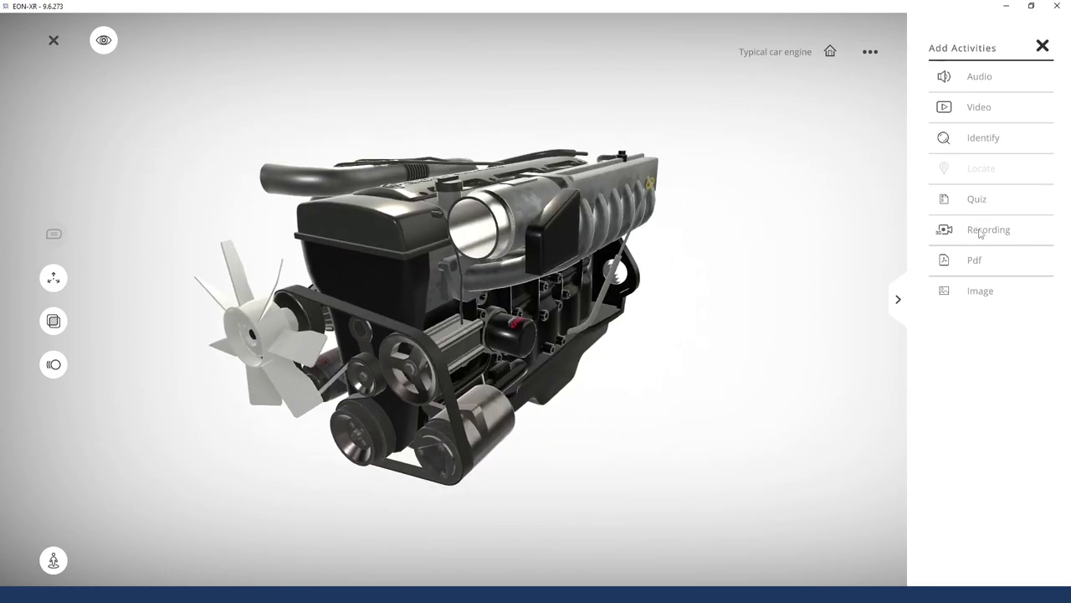
pyautogui.click(980, 232)
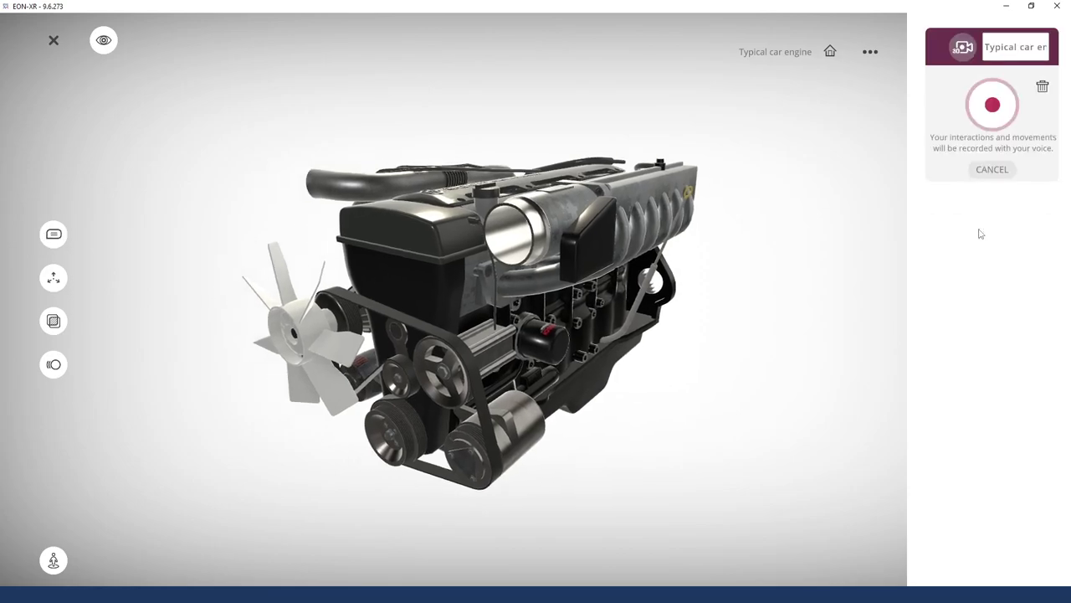
# Start recording and turn on part labels while orbiting the engine
pyautogui.click(993, 106)
pyautogui.moveTo(806, 265)
pyautogui.mouseDown()
pyautogui.moveTo(747, 287)
pyautogui.moveTo(842, 215)
pyautogui.moveTo(806, 249)
pyautogui.mouseUp()
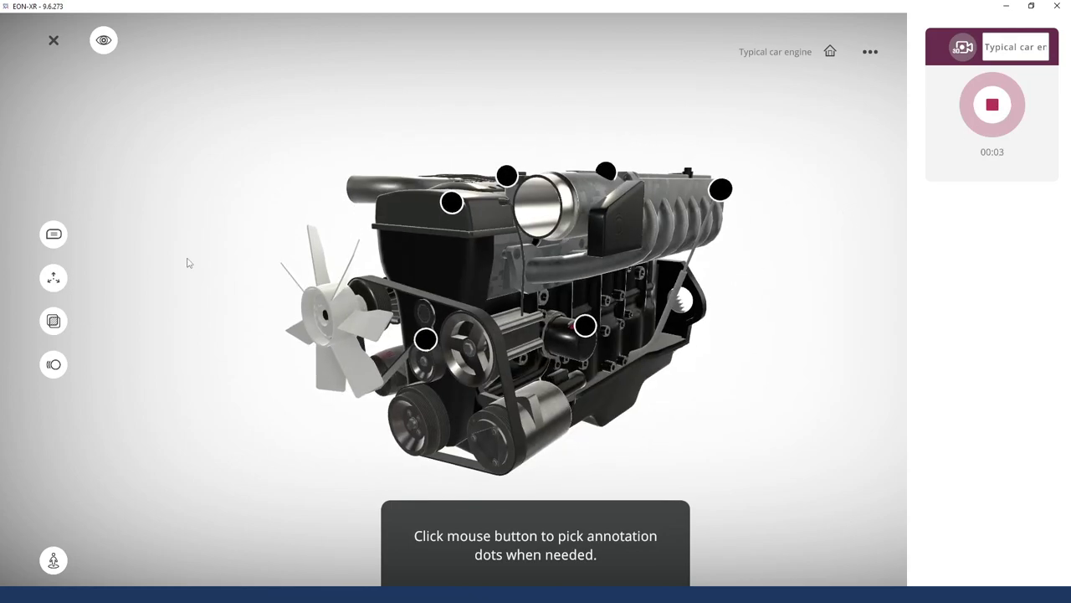
pyautogui.click(54, 234)
pyautogui.moveTo(712, 270)
pyautogui.mouseDown()
pyautogui.moveTo(760, 265)
pyautogui.moveTo(670, 224)
pyautogui.moveTo(299, 239)
pyautogui.moveTo(198, 263)
pyautogui.moveTo(107, 267)
pyautogui.mouseUp()
pyautogui.moveTo(832, 364); pyautogui.dragTo(699, 362)
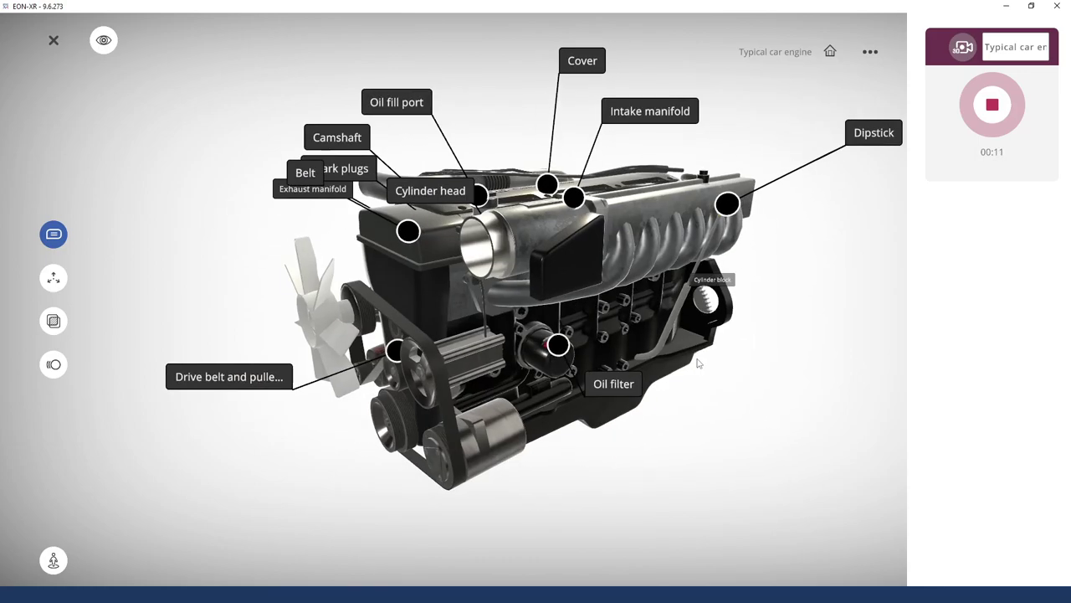
pyautogui.moveTo(765, 430); pyautogui.dragTo(738, 474)
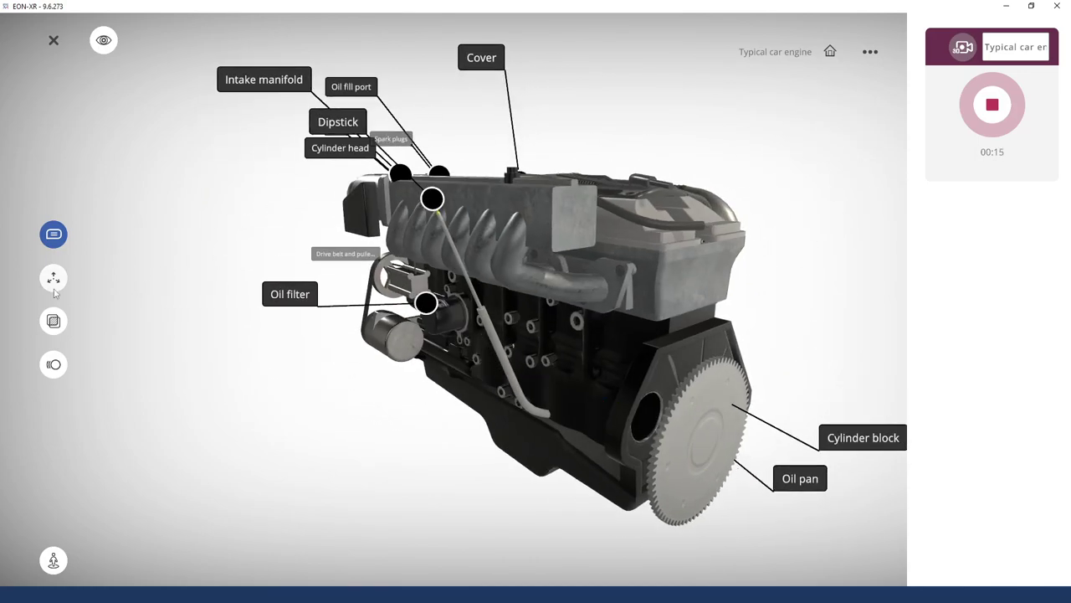
# Explode the engine, isolate the cylinder block, and show it in X-ray view
pyautogui.click(54, 278)
pyautogui.scroll(3, 588, 381)
pyautogui.moveTo(588, 381); pyautogui.dragTo(609, 452)
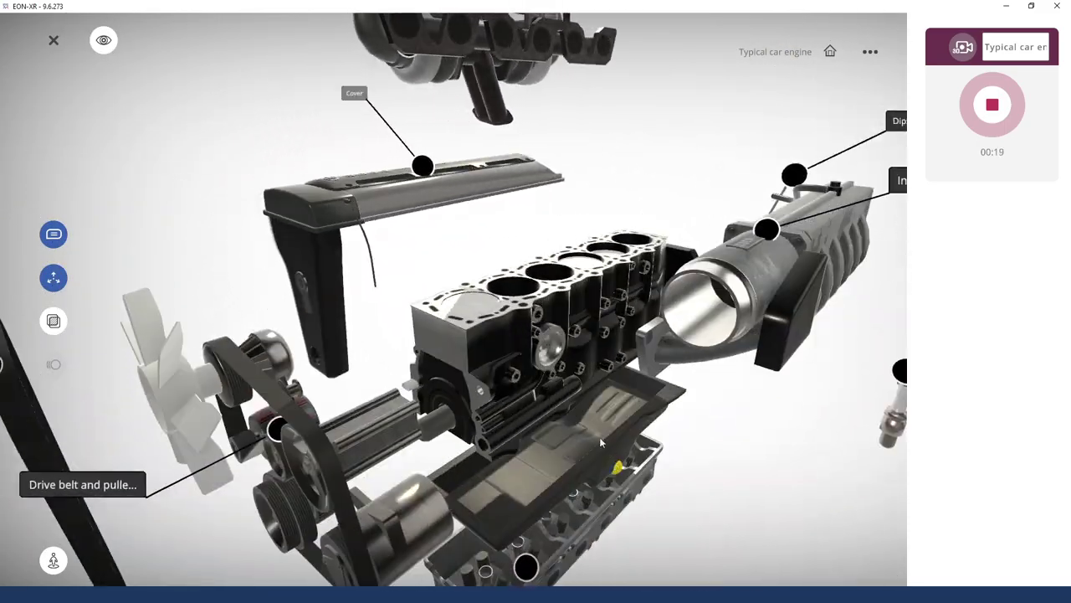
pyautogui.doubleClick(559, 339)
pyautogui.moveTo(643, 365); pyautogui.dragTo(583, 445)
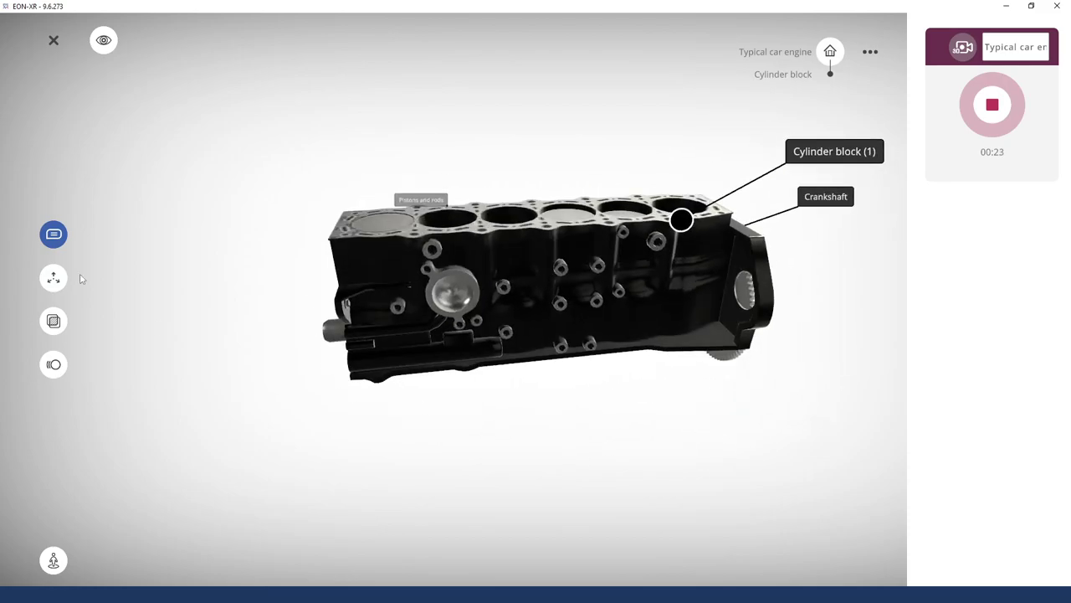
pyautogui.moveTo(698, 407); pyautogui.dragTo(572, 235)
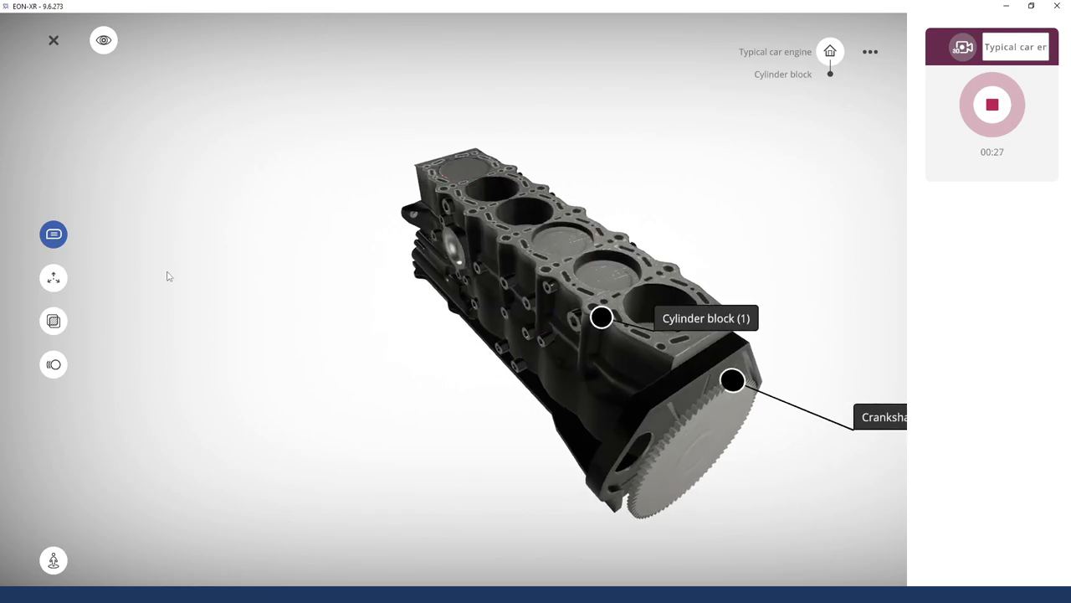
pyautogui.click(54, 279)
pyautogui.moveTo(595, 307); pyautogui.dragTo(612, 345)
pyautogui.click(53, 321)
pyautogui.click(52, 281)
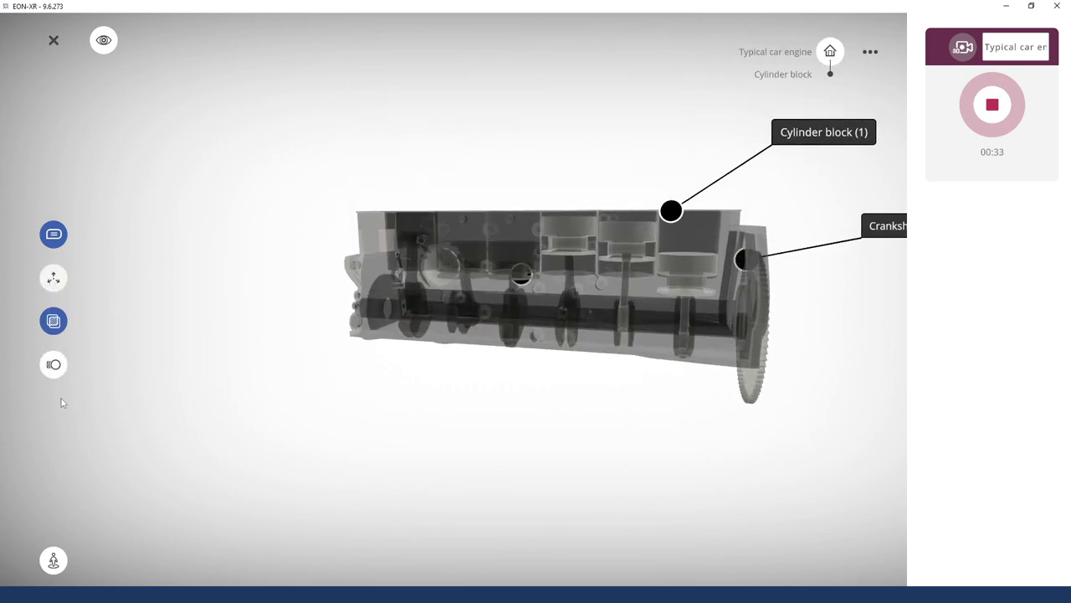
# Play the engine animations and orbit the animating cylinder block from several angles
pyautogui.click(54, 367)
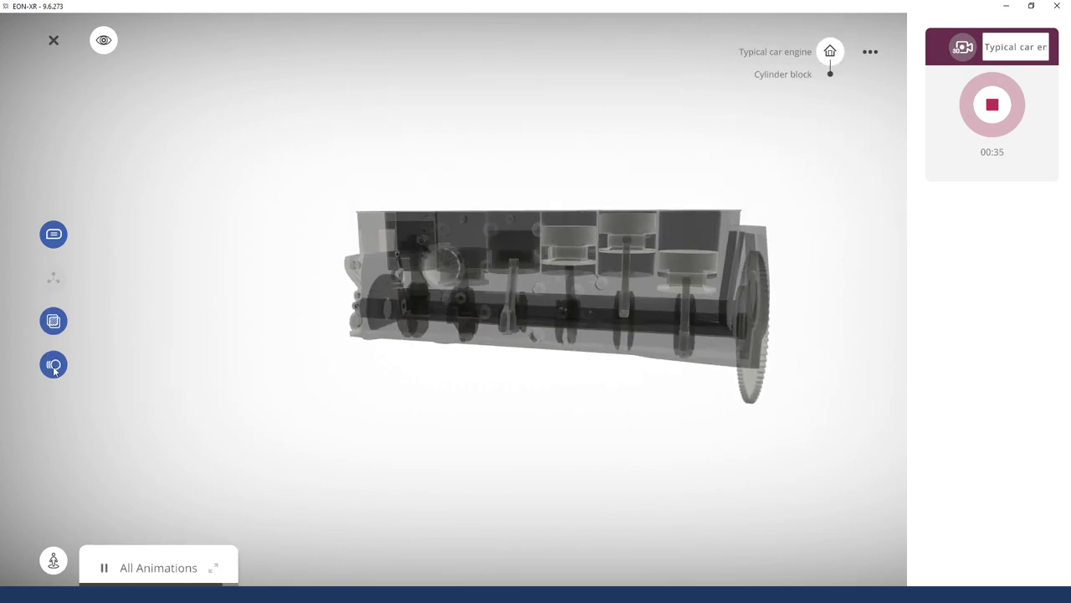
pyautogui.moveTo(435, 76)
pyautogui.mouseDown()
pyautogui.moveTo(480, 221)
pyautogui.moveTo(362, 243)
pyautogui.moveTo(619, 250)
pyautogui.moveTo(595, 466)
pyautogui.moveTo(701, 363)
pyautogui.moveTo(870, 357)
pyautogui.mouseUp()
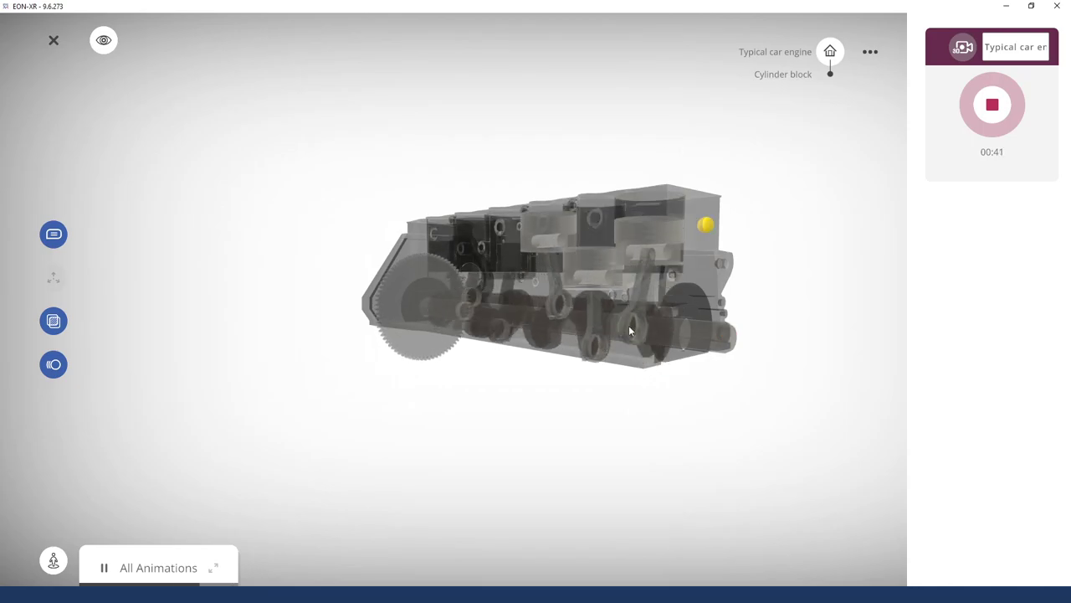
pyautogui.moveTo(321, 360); pyautogui.dragTo(332, 366)
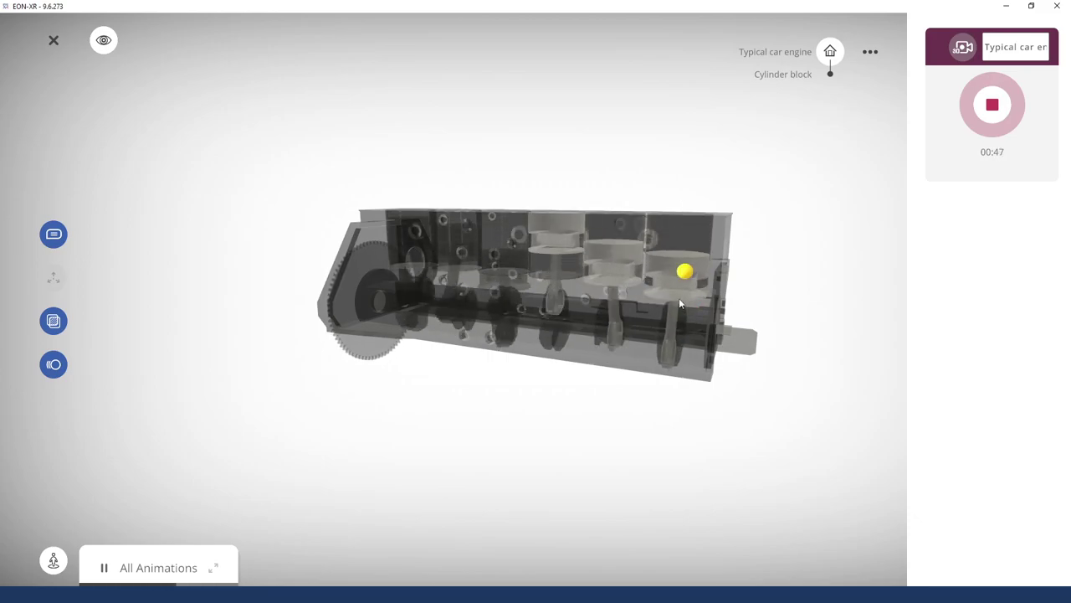
pyautogui.moveTo(796, 360); pyautogui.dragTo(605, 387)
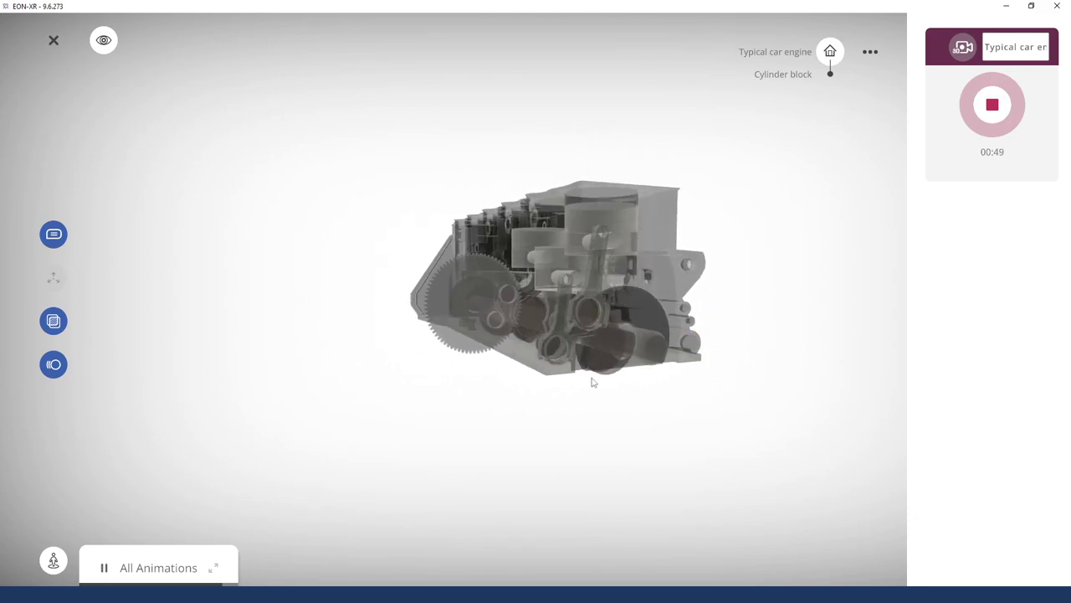
pyautogui.moveTo(621, 335); pyautogui.dragTo(770, 386)
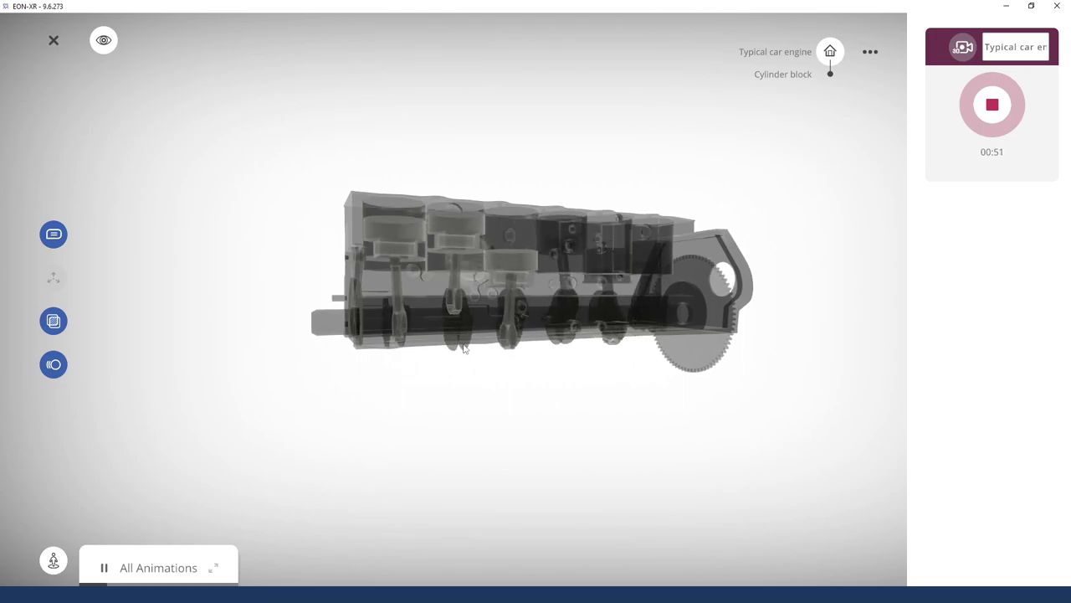
pyautogui.moveTo(758, 330); pyautogui.dragTo(769, 369)
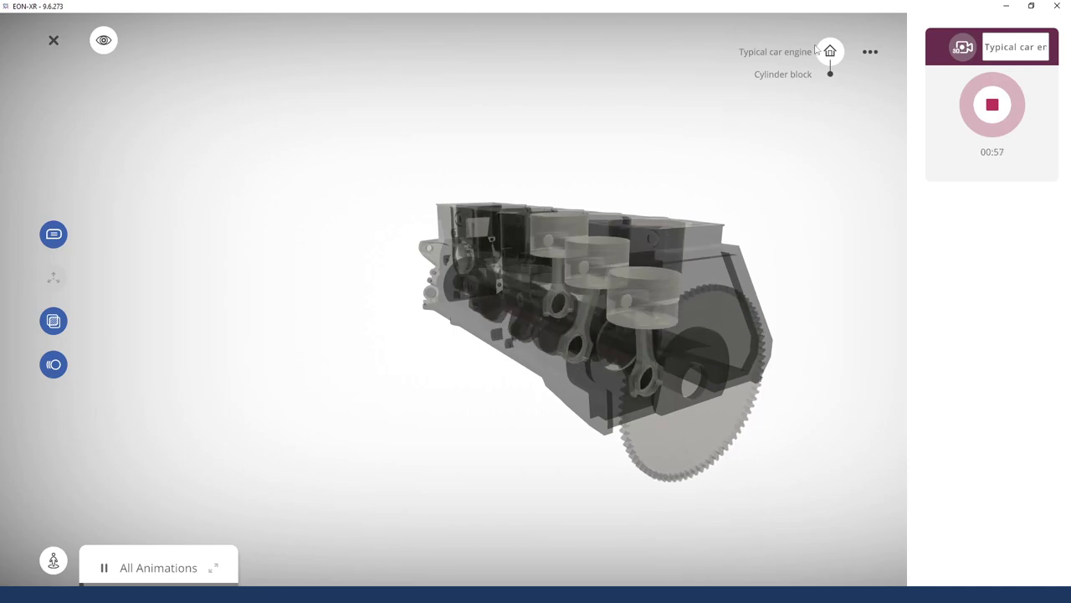
# Return to the full engine, zoom in on the oil filter, then toggle labels and transparency
pyautogui.click(830, 51)
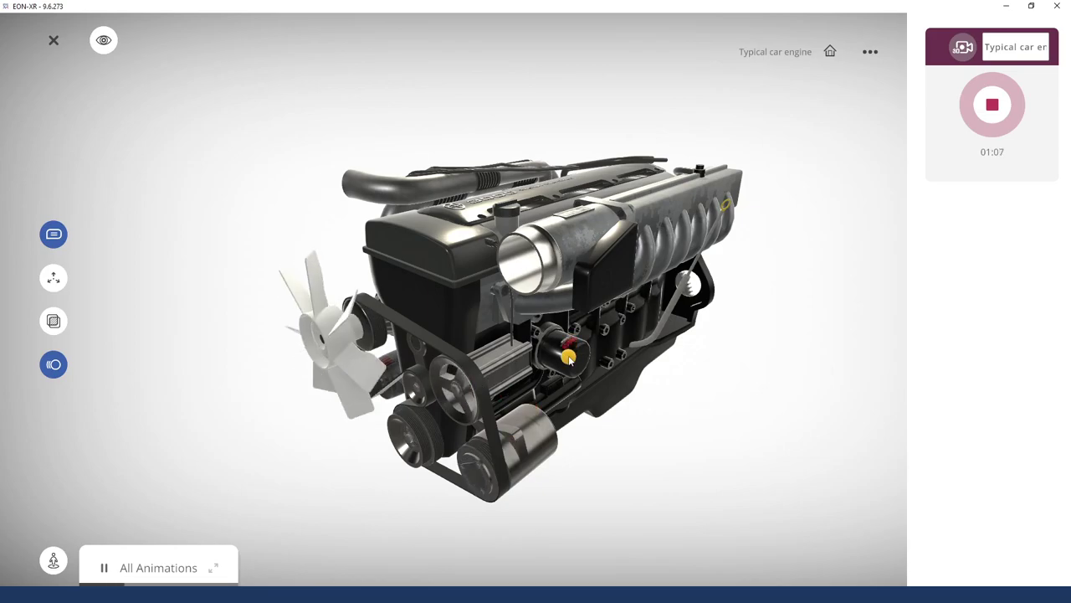
pyautogui.click(568, 358)
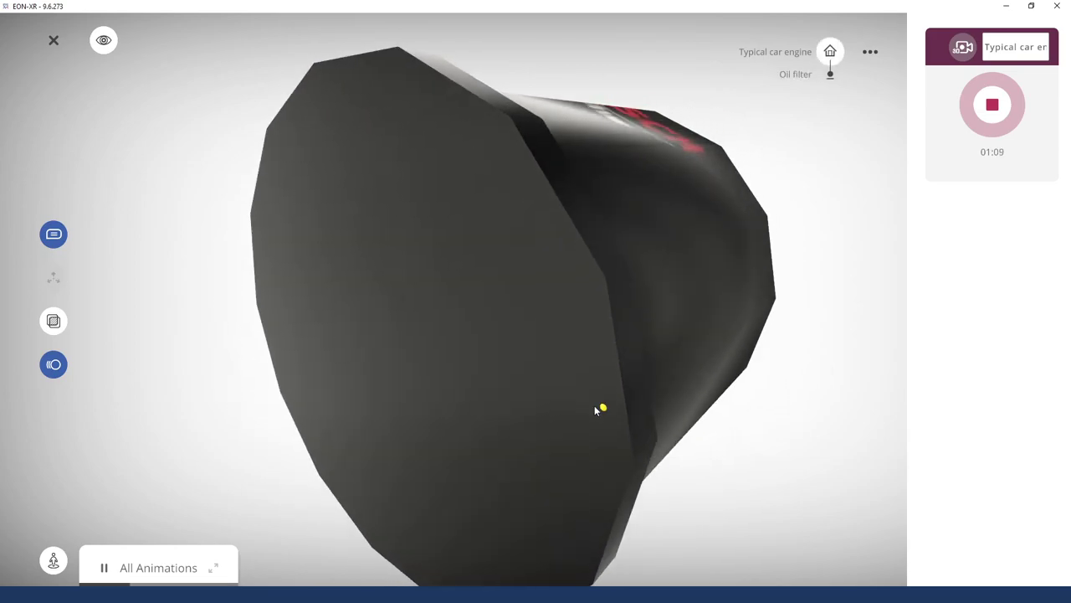
pyautogui.click(829, 52)
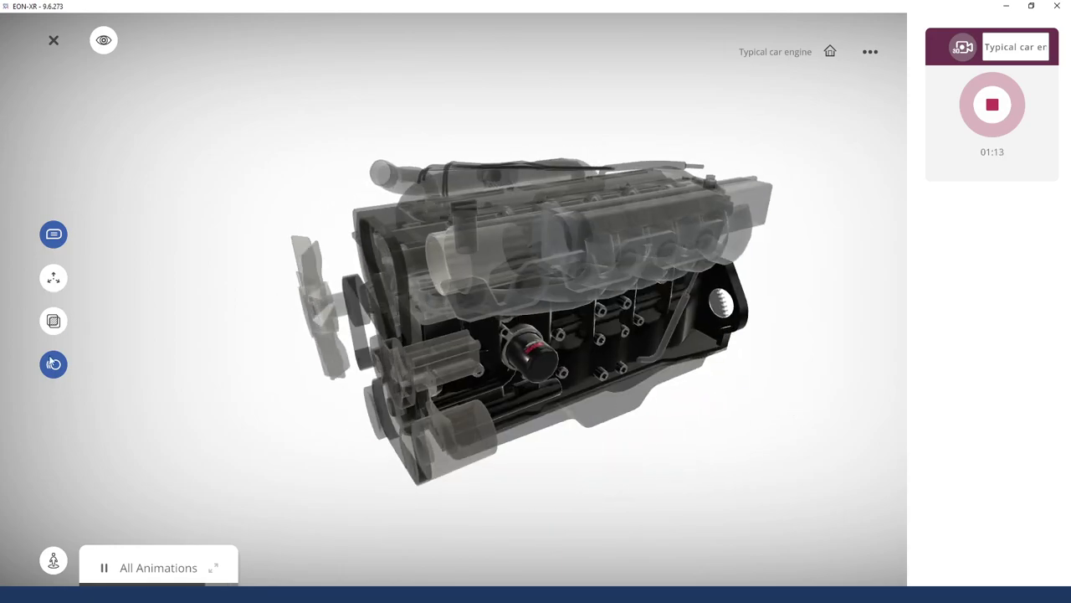
pyautogui.click(53, 323)
pyautogui.click(53, 325)
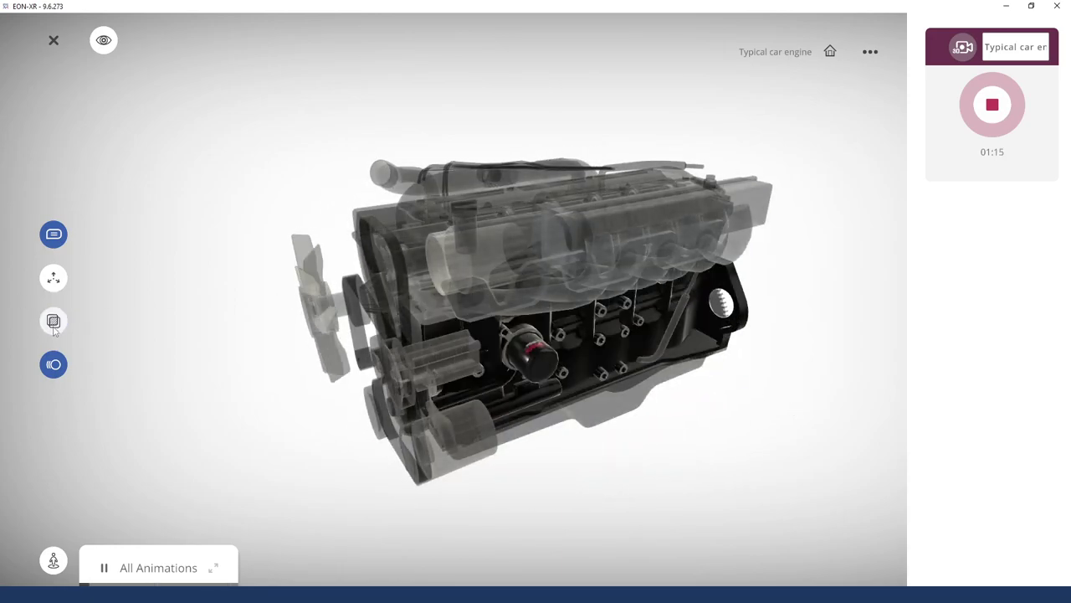
pyautogui.click(53, 366)
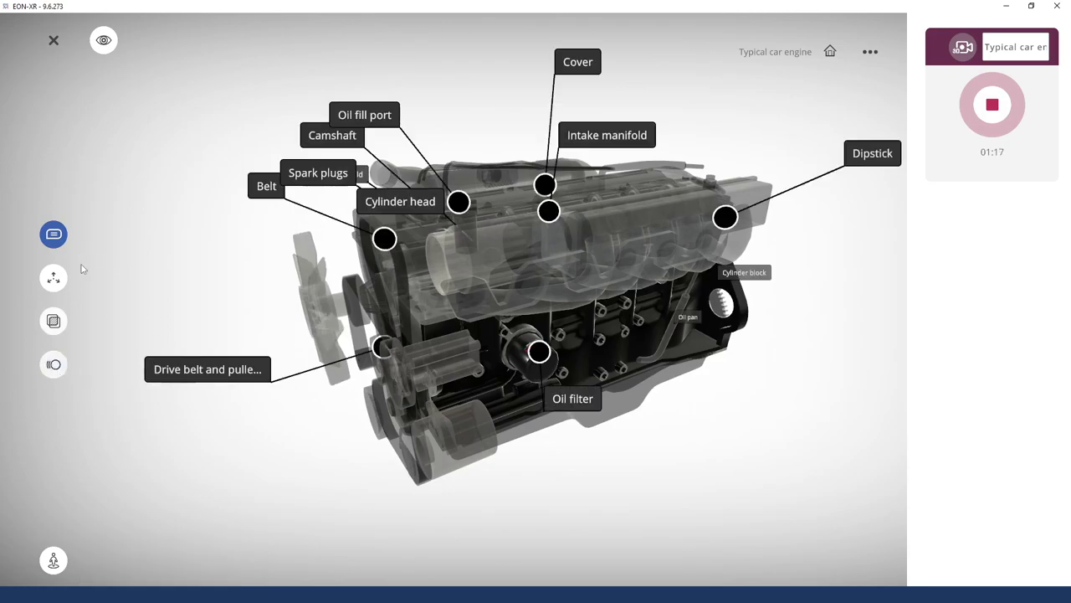
pyautogui.click(53, 323)
pyautogui.click(52, 323)
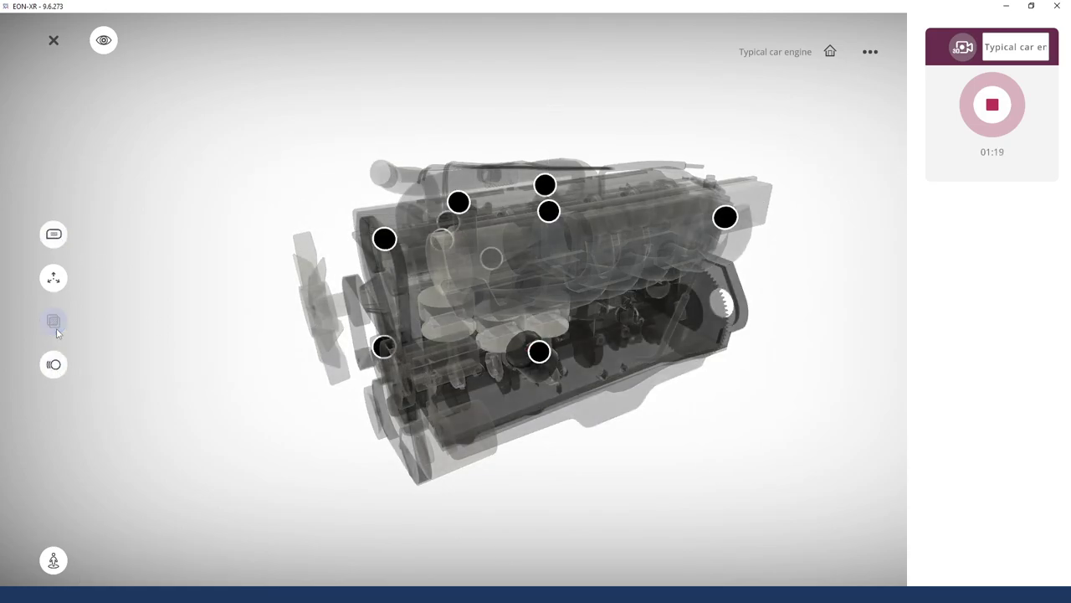
# Rotate and pull back to a distant engine view, then stop the recording
pyautogui.moveTo(717, 486); pyautogui.dragTo(314, 432)
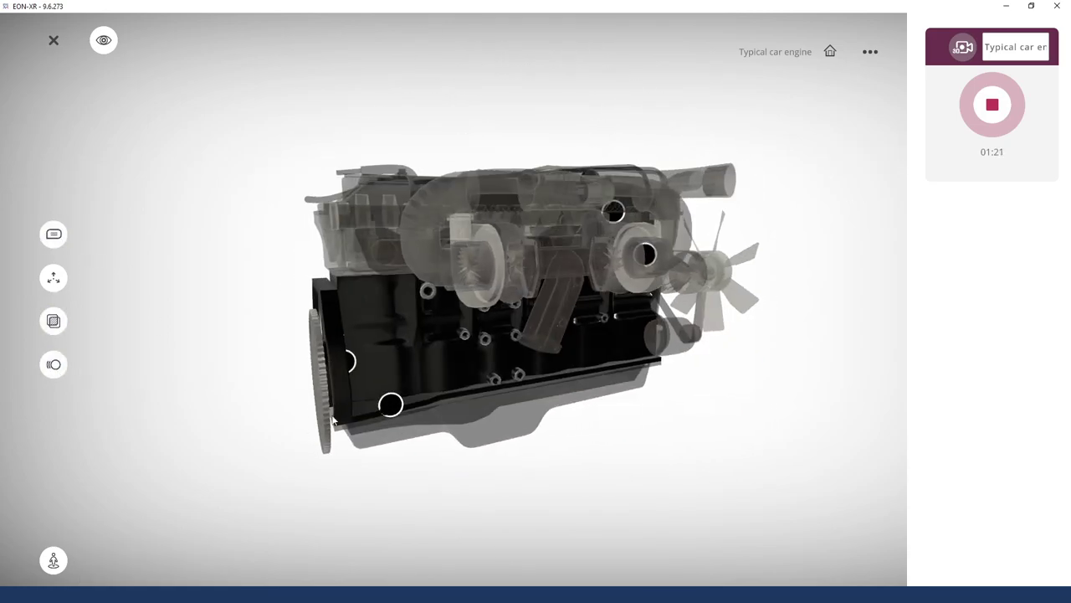
pyautogui.scroll(3, 774, 313)
pyautogui.scroll(-10, 751, 360)
pyautogui.moveTo(751, 360); pyautogui.dragTo(697, 382)
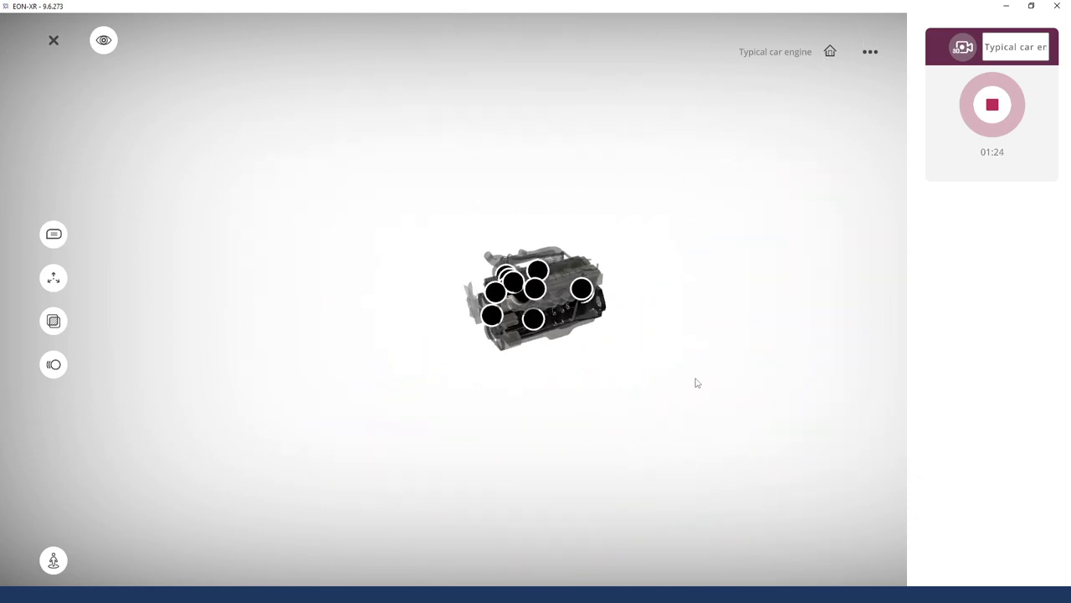
pyautogui.click(991, 107)
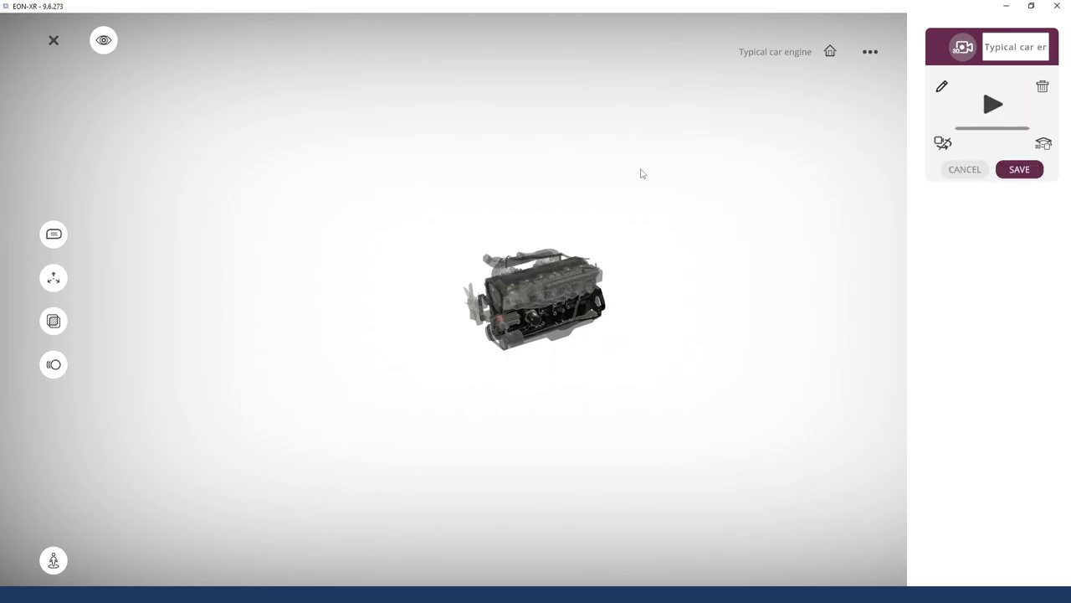
# Isolate the intake manifold, turn off see-through, and return to the full engine
pyautogui.click(484, 318)
pyautogui.click(53, 322)
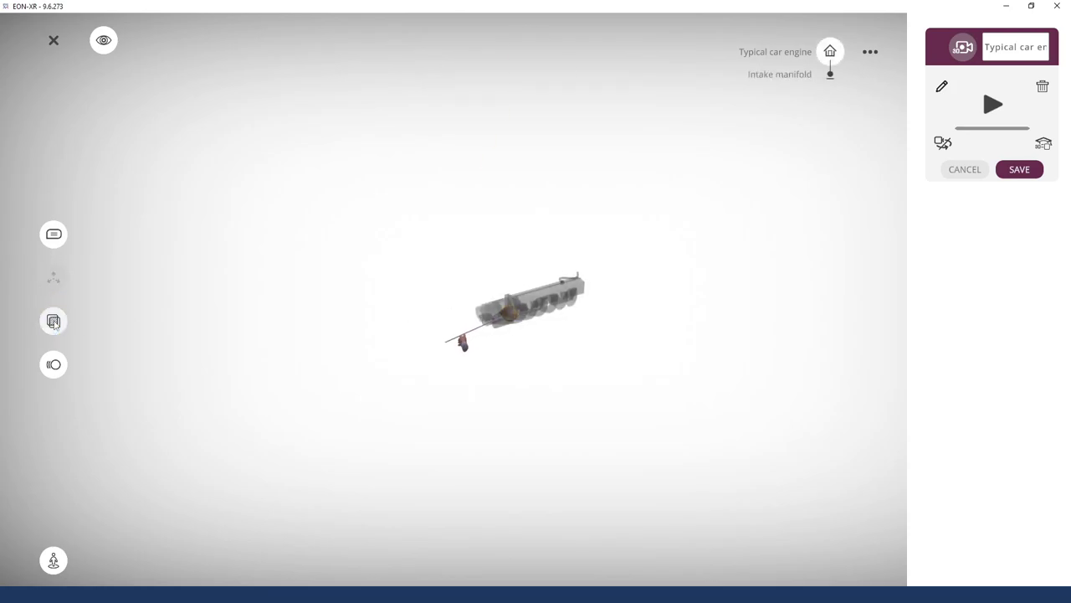
pyautogui.click(841, 54)
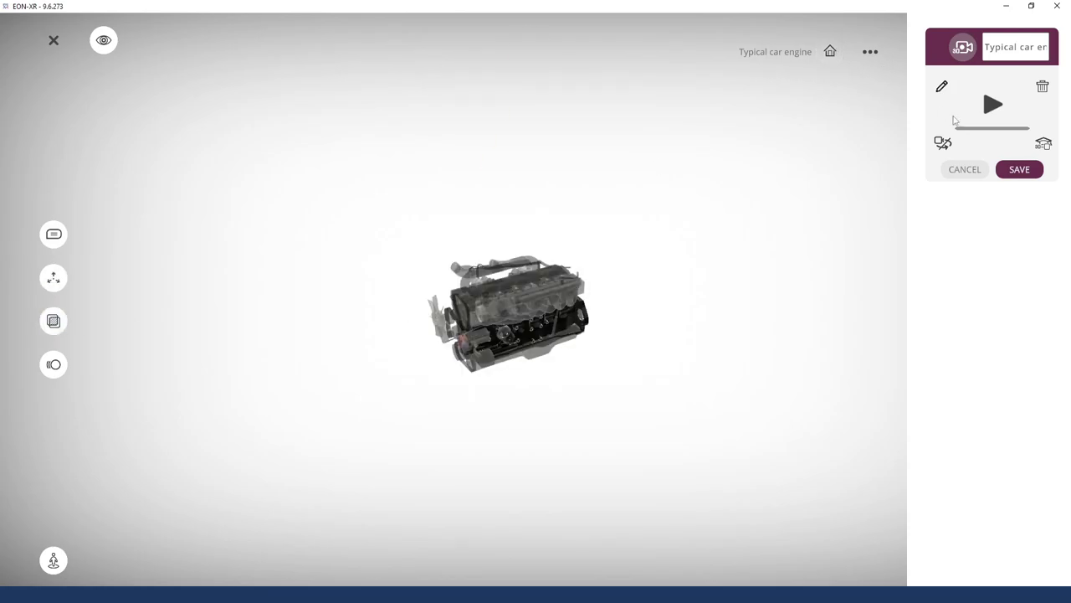
# Play back the recording, apply its camera view, and save it as step 7
pyautogui.click(993, 104)
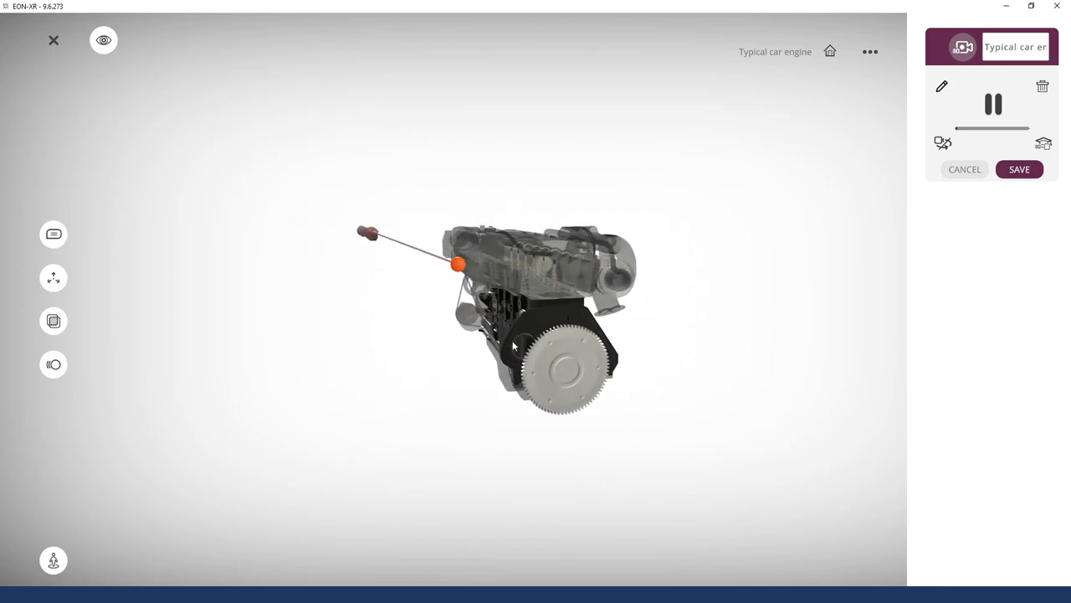
pyautogui.click(994, 104)
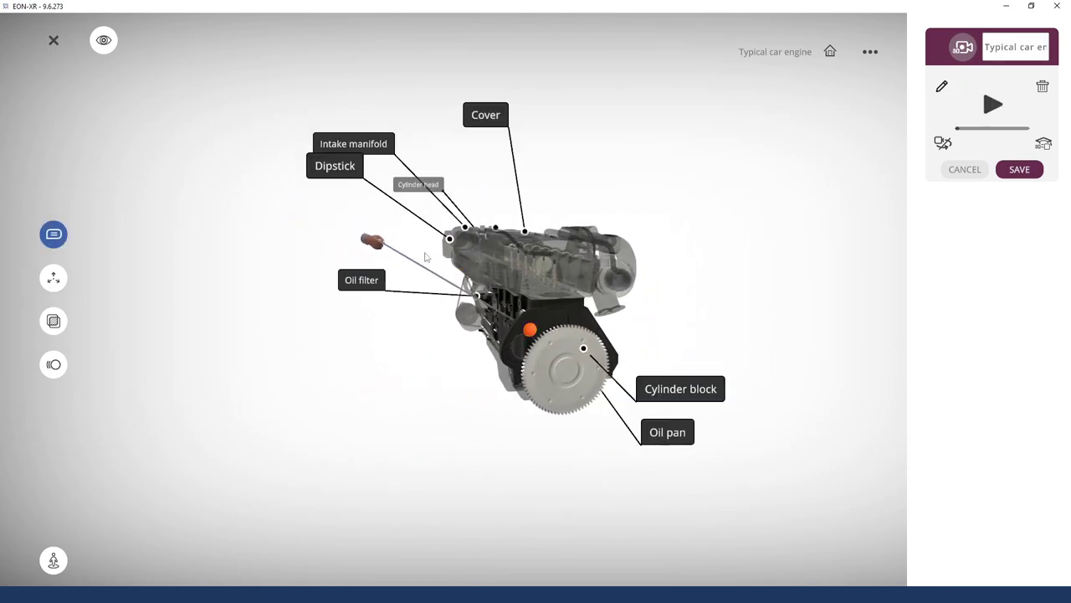
pyautogui.moveTo(416, 248); pyautogui.dragTo(324, 322)
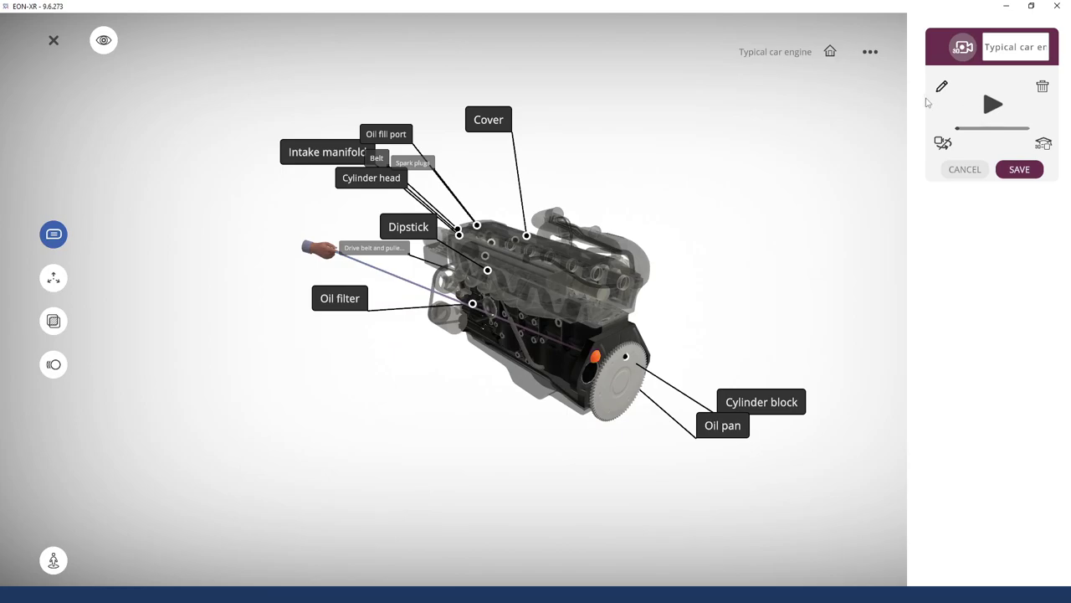
pyautogui.click(942, 144)
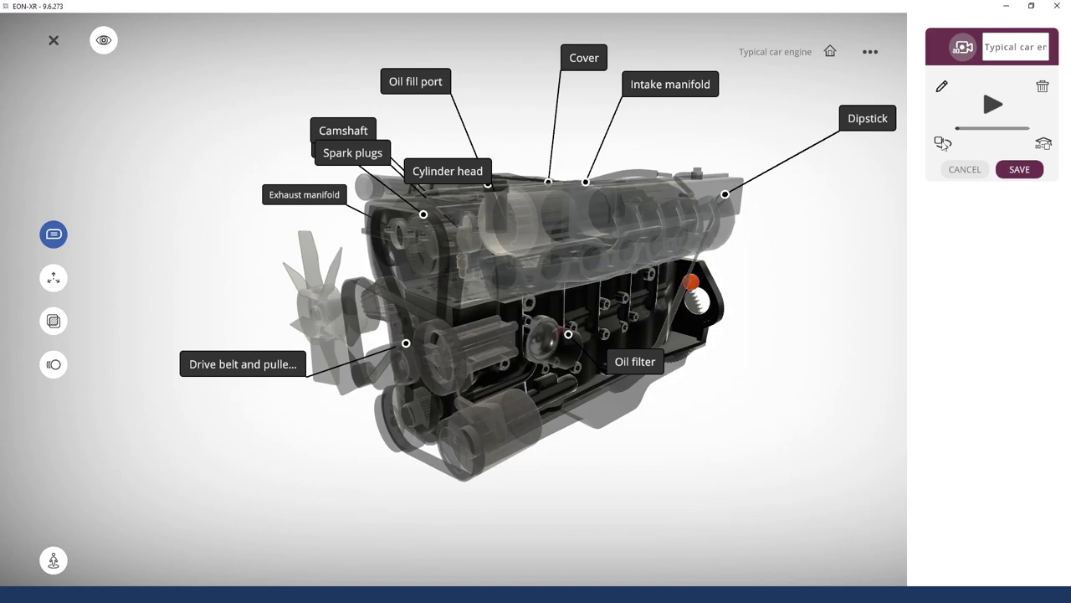
pyautogui.click(1026, 172)
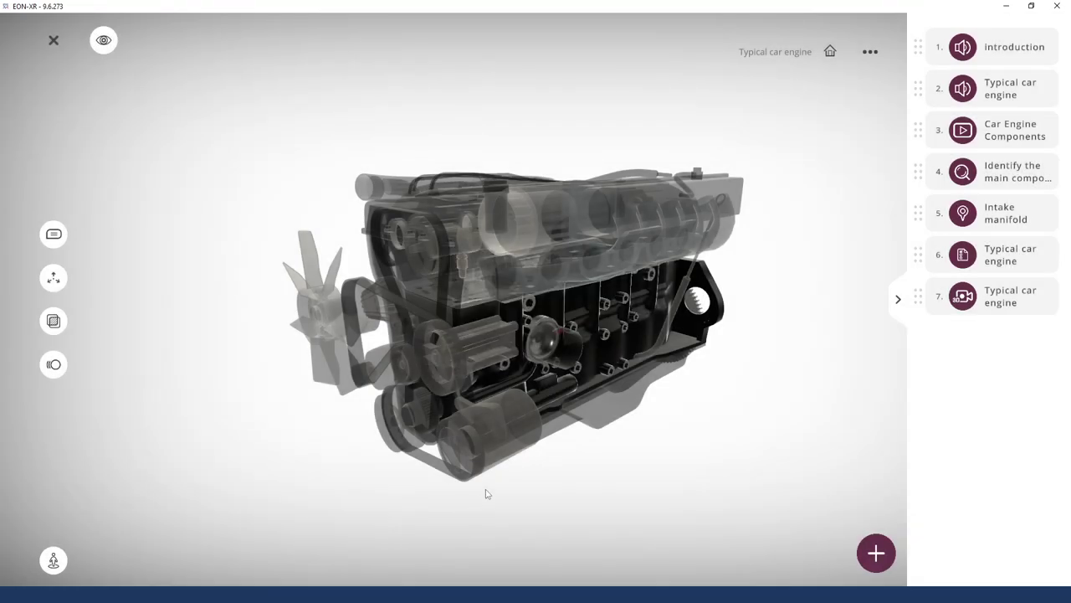
# Rotate the engine and show the Add Activities list with Pdf and Image options
pyautogui.moveTo(735, 403); pyautogui.dragTo(679, 423)
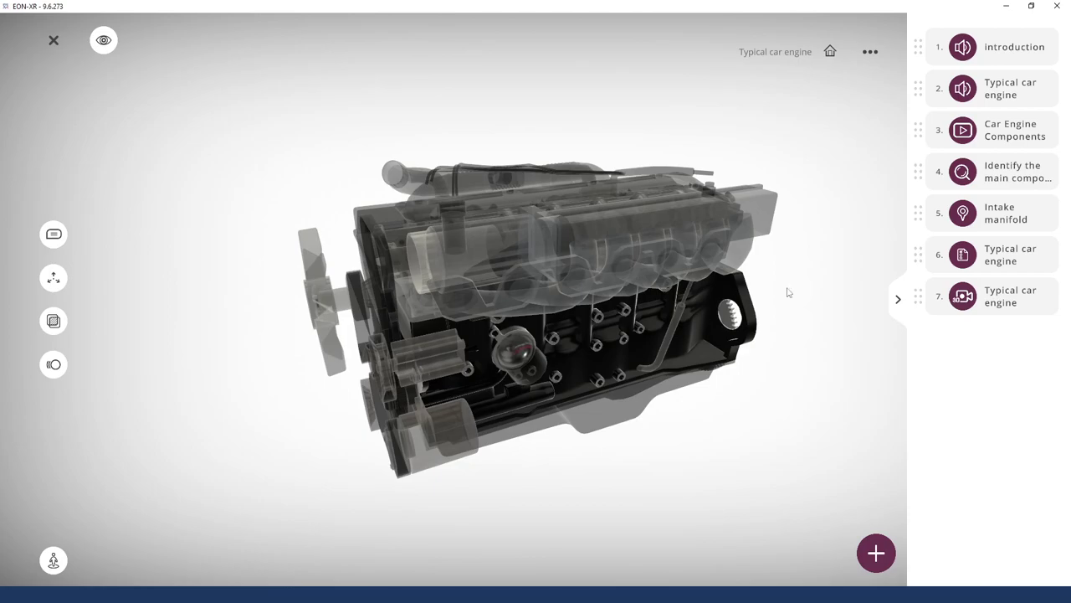
pyautogui.click(880, 557)
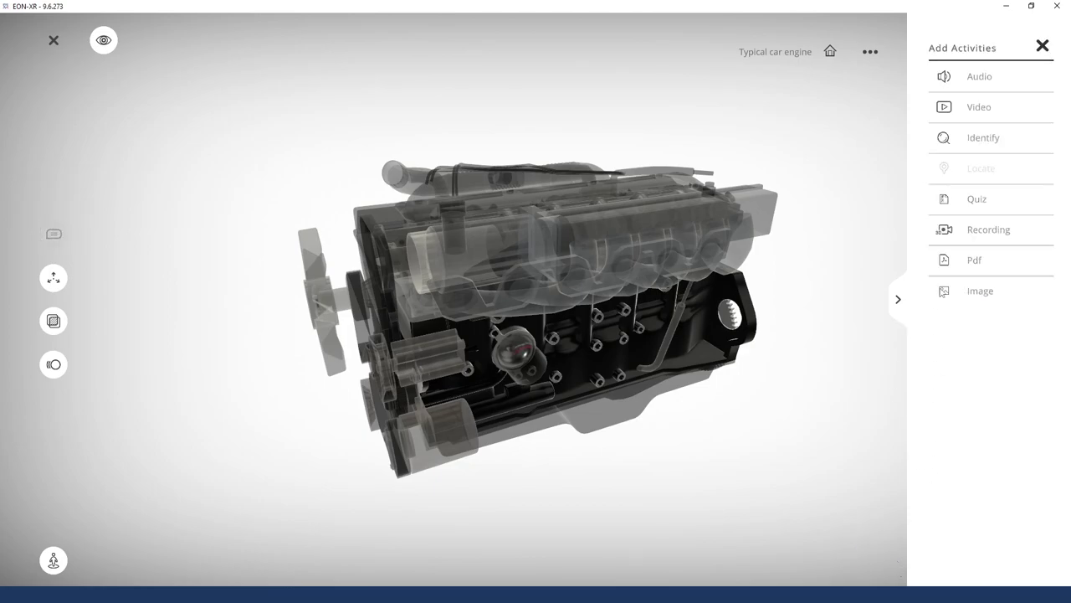
pyautogui.moveTo(815, 309); pyautogui.dragTo(837, 323)
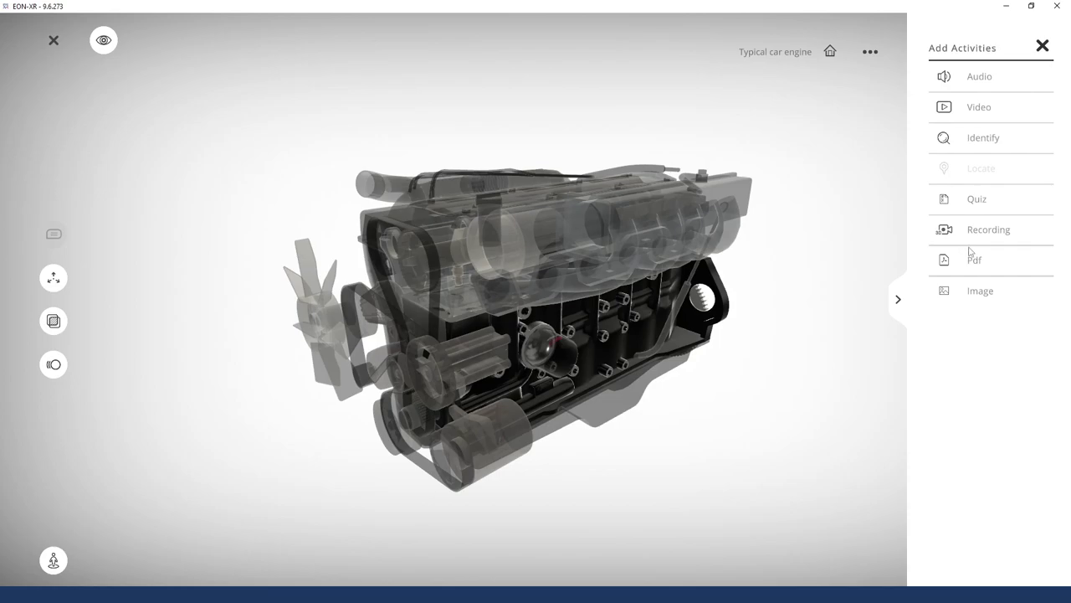
# Start a new Pdf activity, then isolate the Intake manifold see-through and return
pyautogui.click(984, 261)
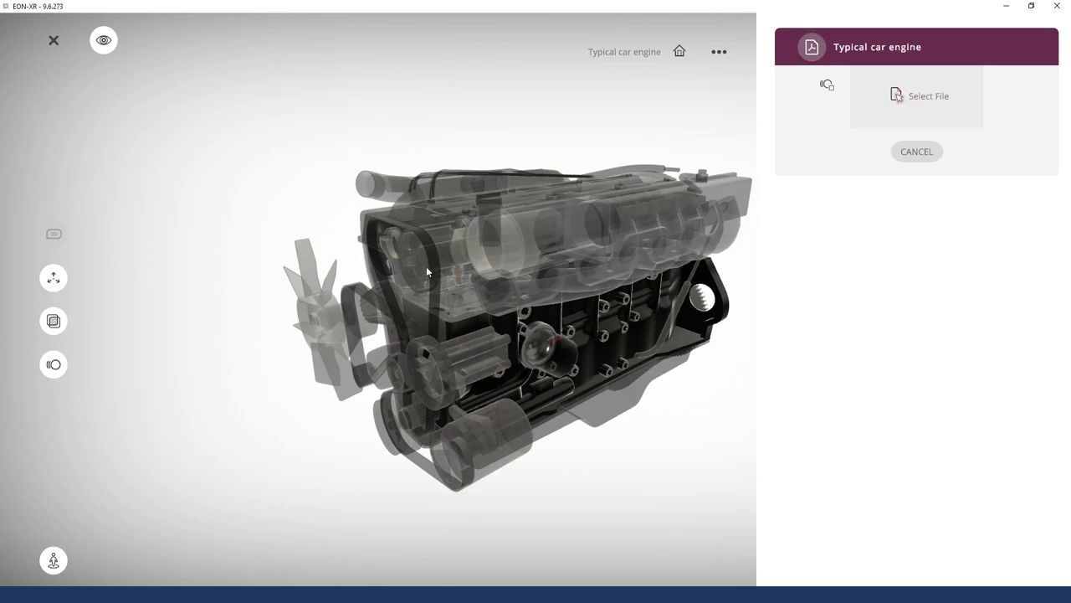
pyautogui.moveTo(602, 198); pyautogui.dragTo(479, 343)
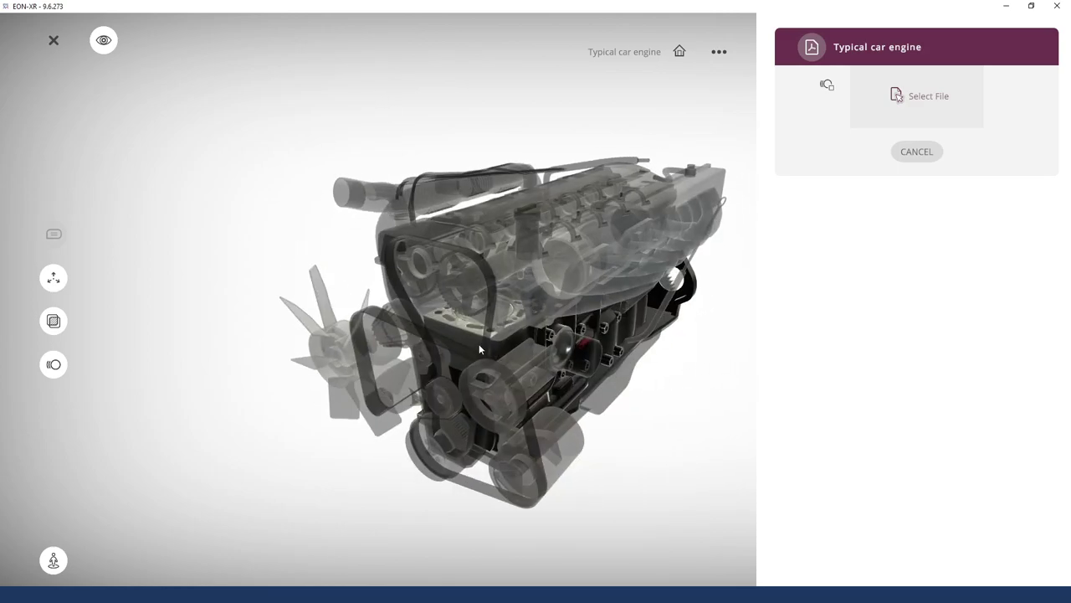
pyautogui.click(53, 321)
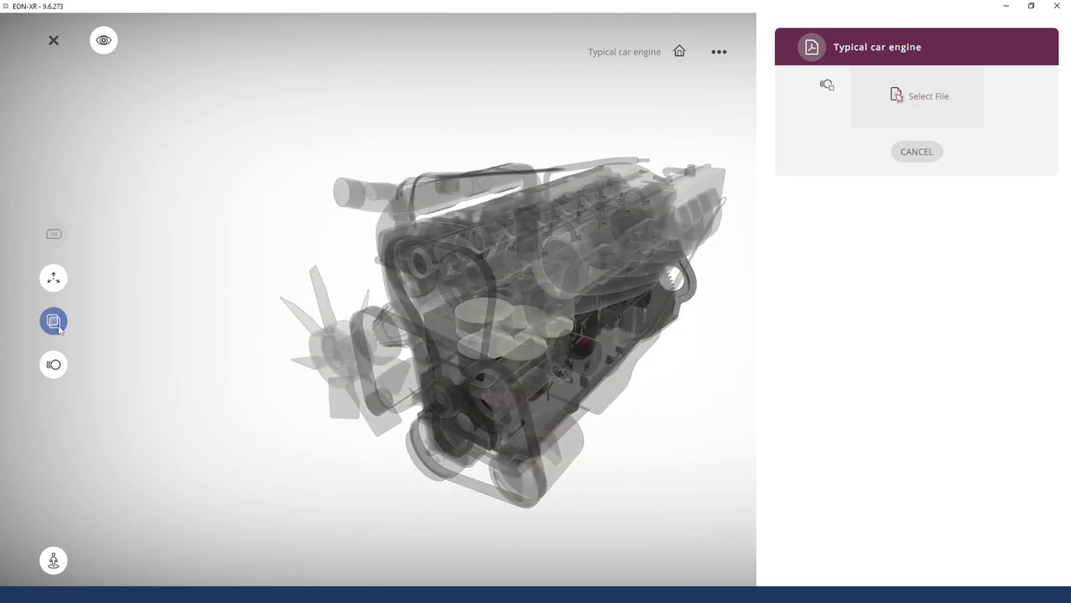
pyautogui.click(54, 321)
pyautogui.click(578, 264)
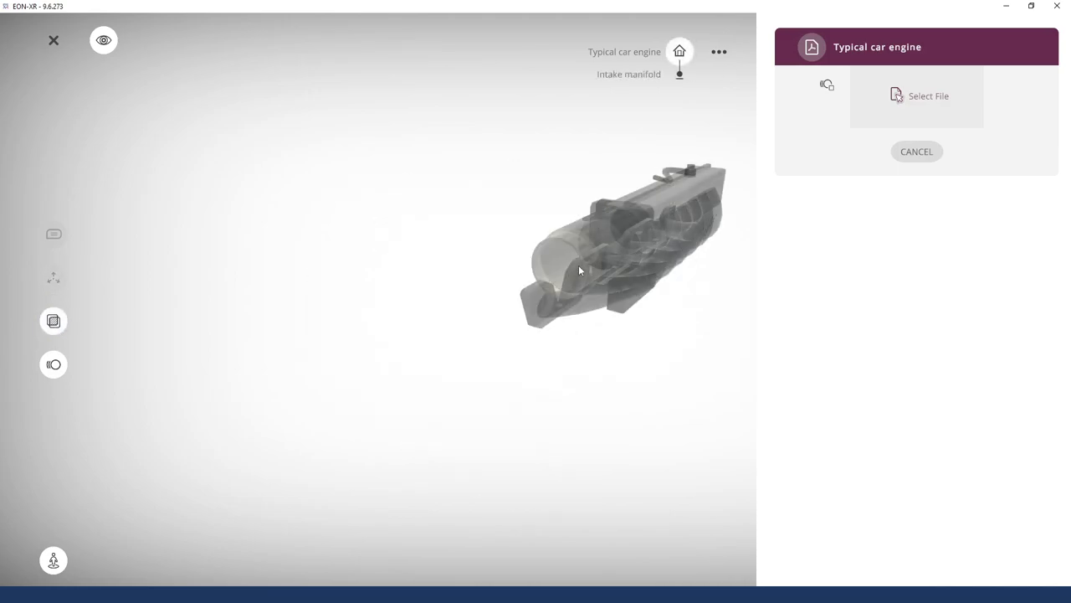
pyautogui.click(54, 321)
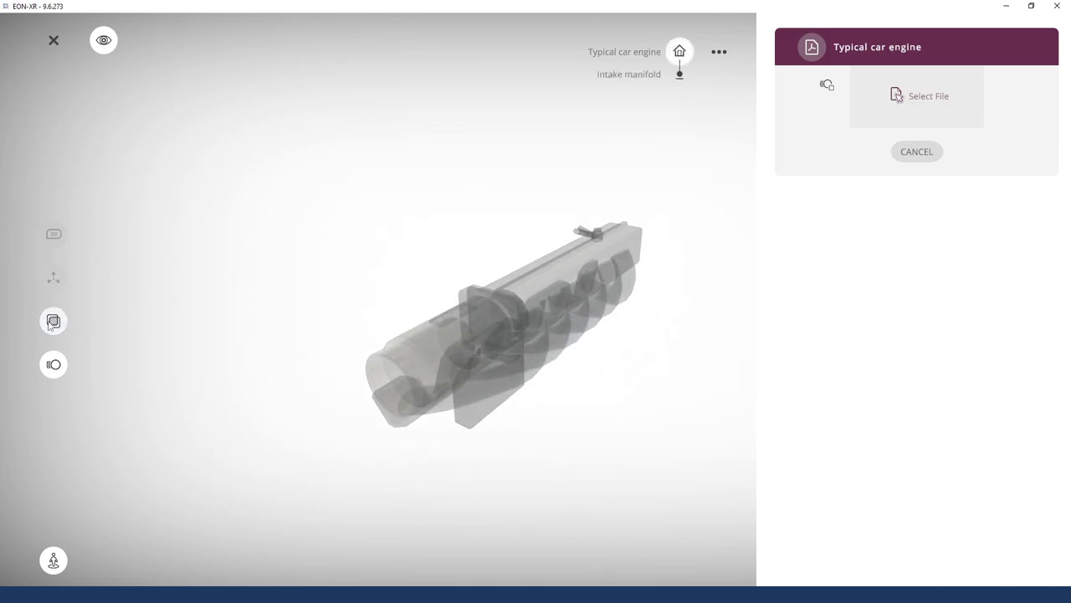
pyautogui.click(680, 52)
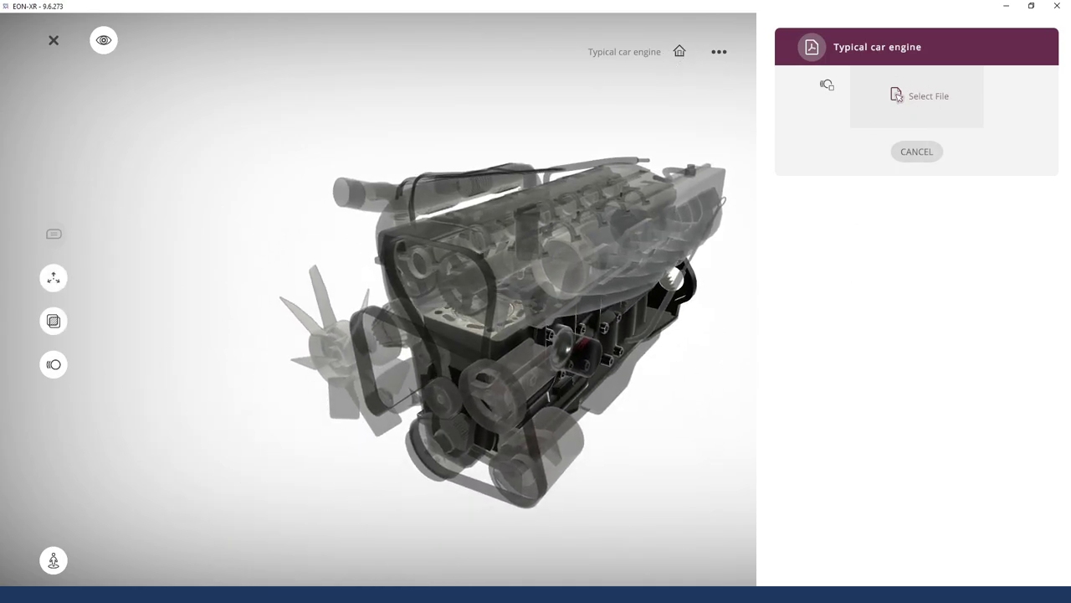
# Attach solarthermal.pdf and save the Pdf activity as step 8
pyautogui.click(930, 114)
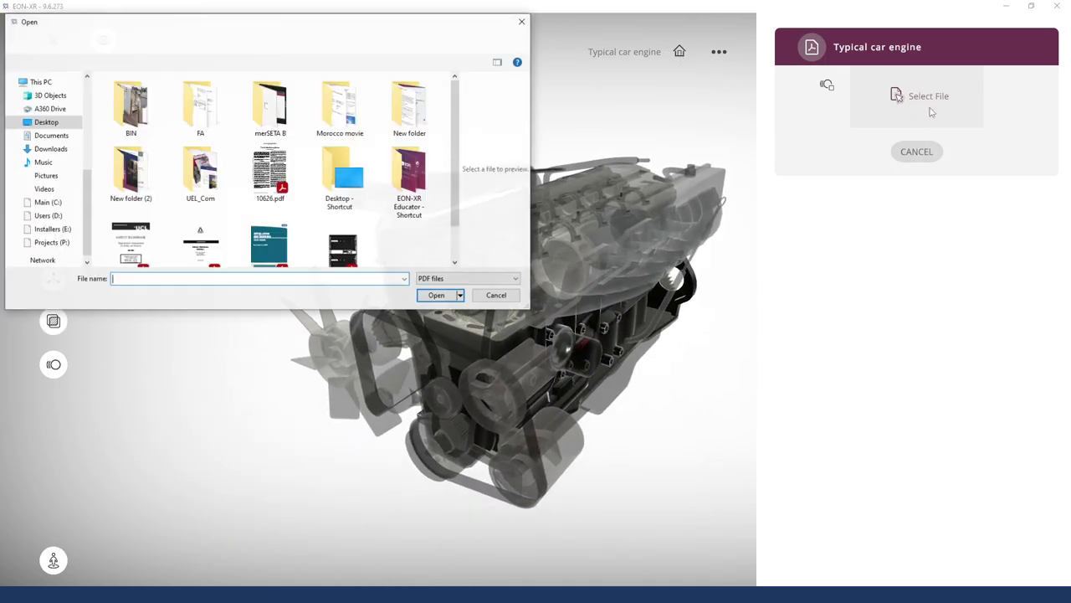
pyautogui.scroll(-1, 270, 202)
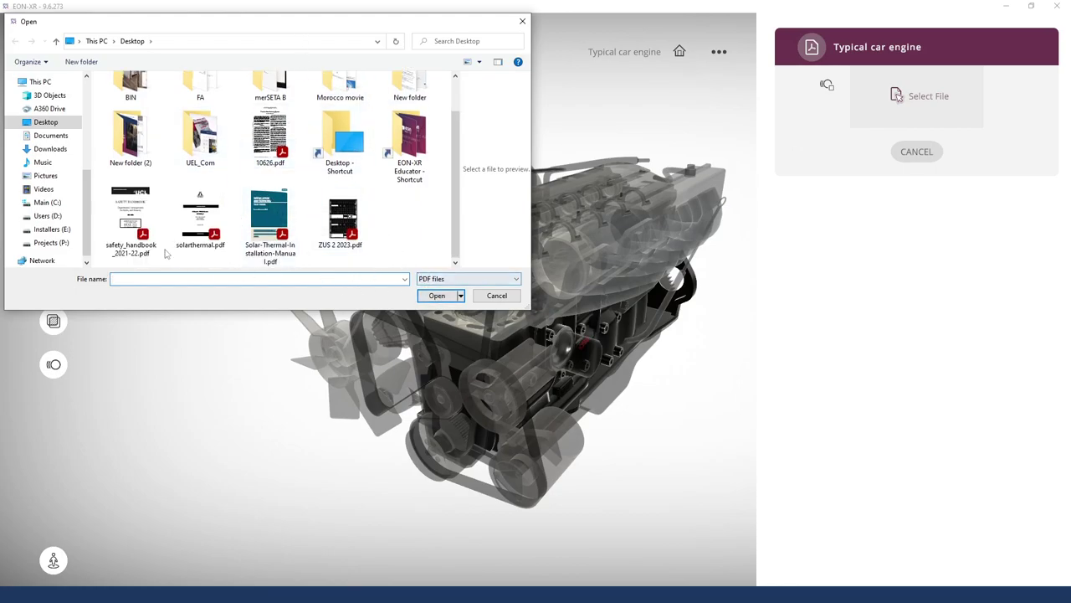
pyautogui.click(194, 216)
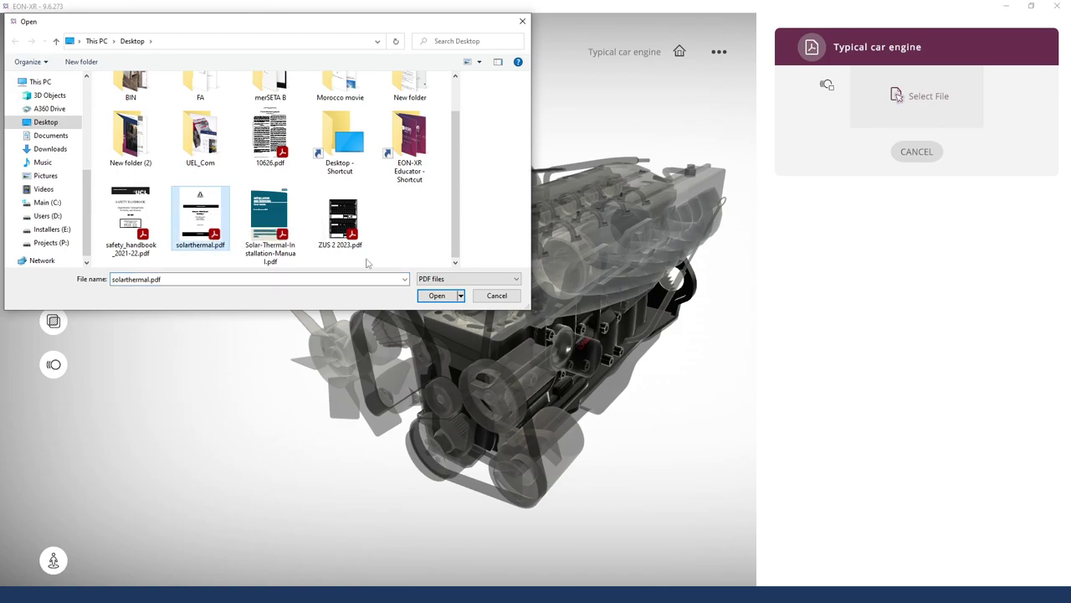
pyautogui.click(437, 296)
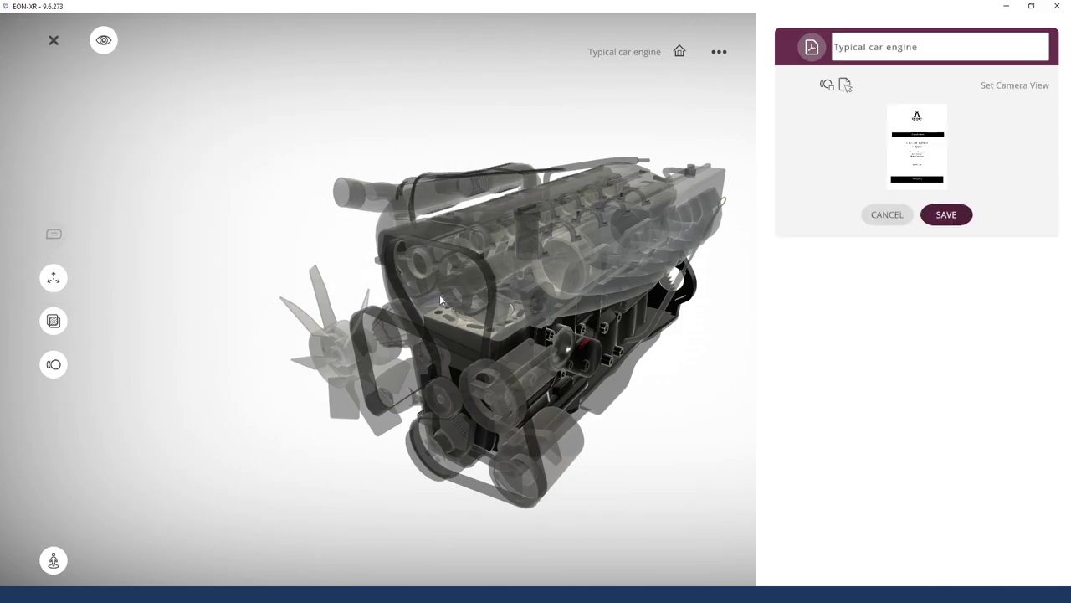
pyautogui.click(946, 216)
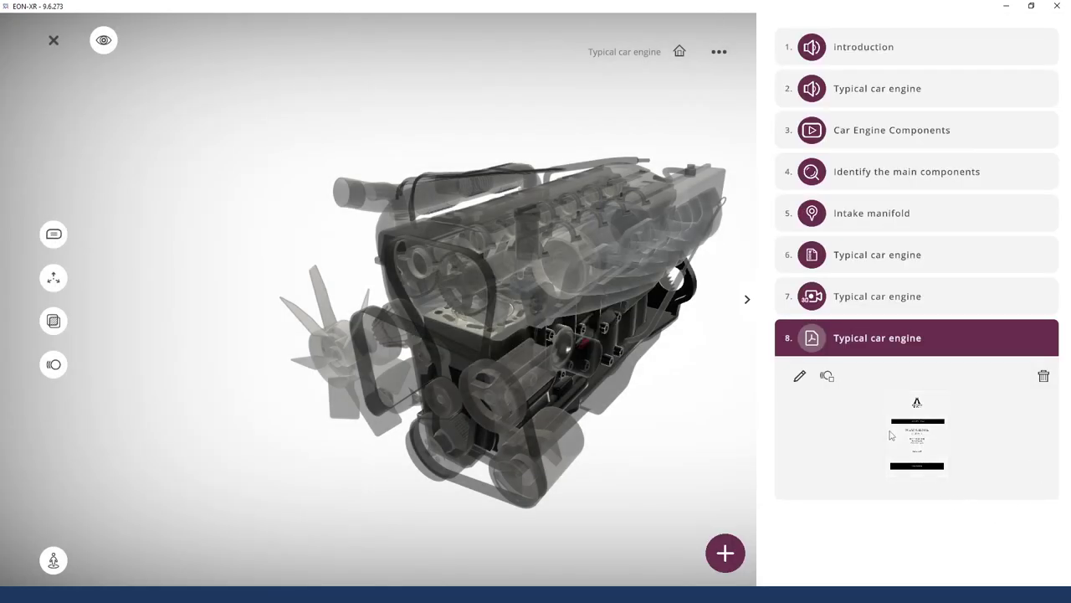
pyautogui.click(973, 337)
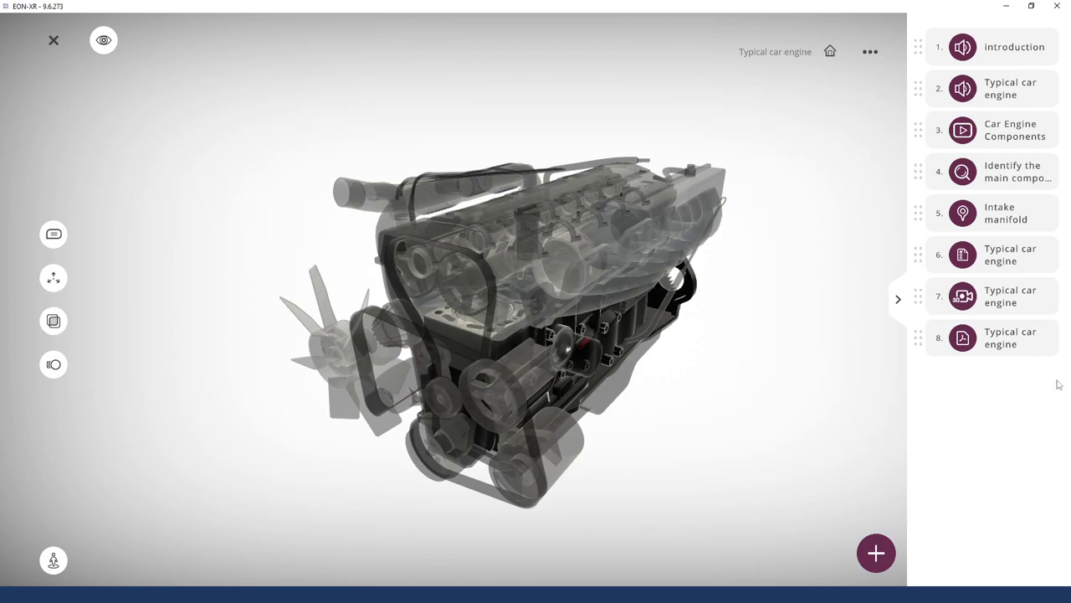
# Add an Image activity using Components-of-IC-Engine.jpg and save it as step 9
pyautogui.click(877, 551)
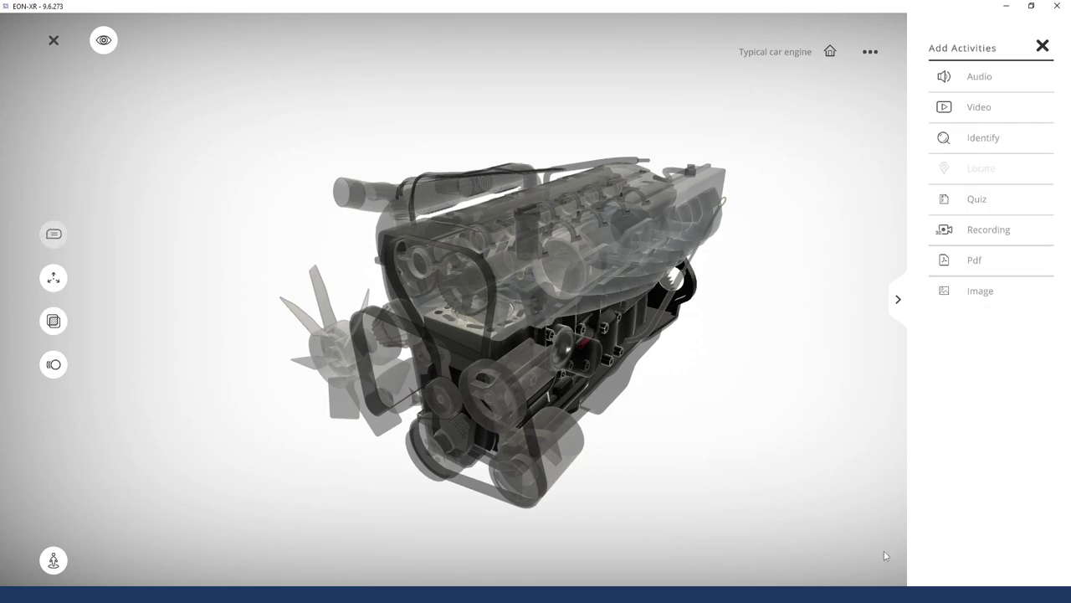
pyautogui.click(981, 291)
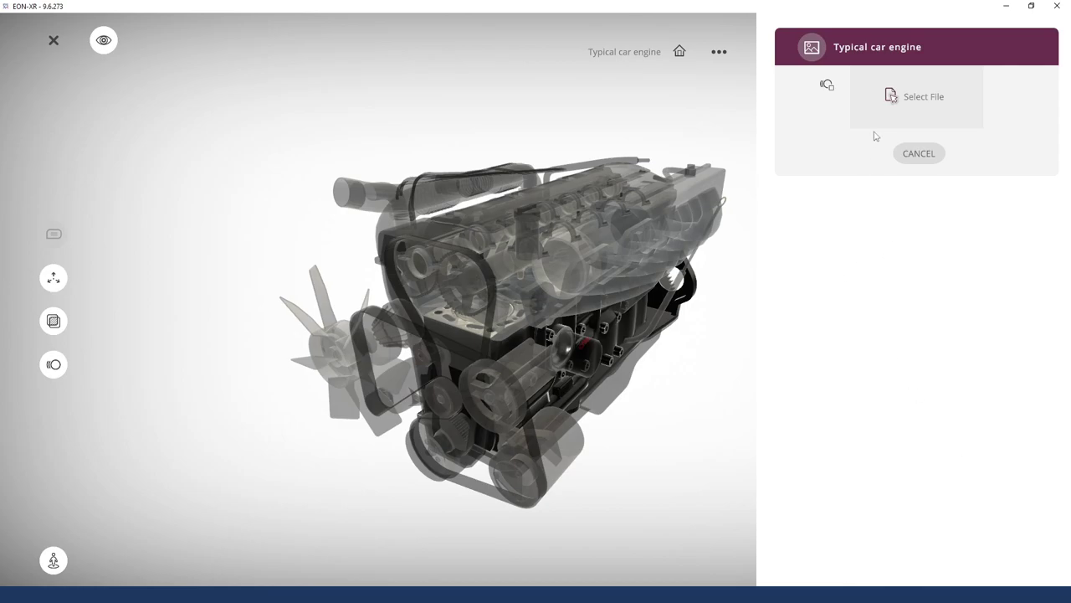
pyautogui.click(893, 97)
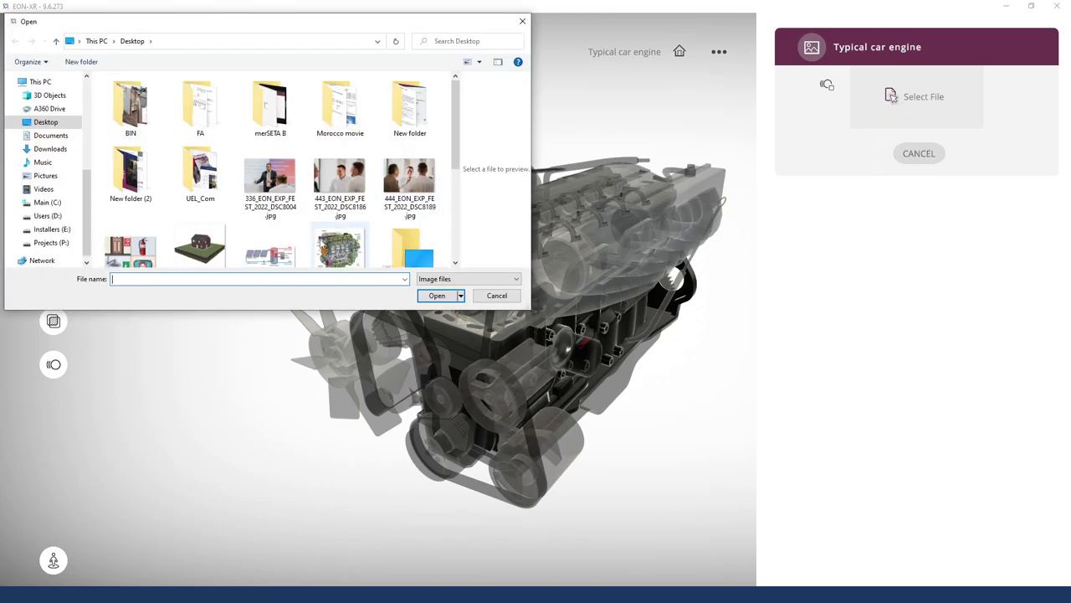
pyautogui.scroll(-4, 272, 197)
pyautogui.scroll(1, 242, 201)
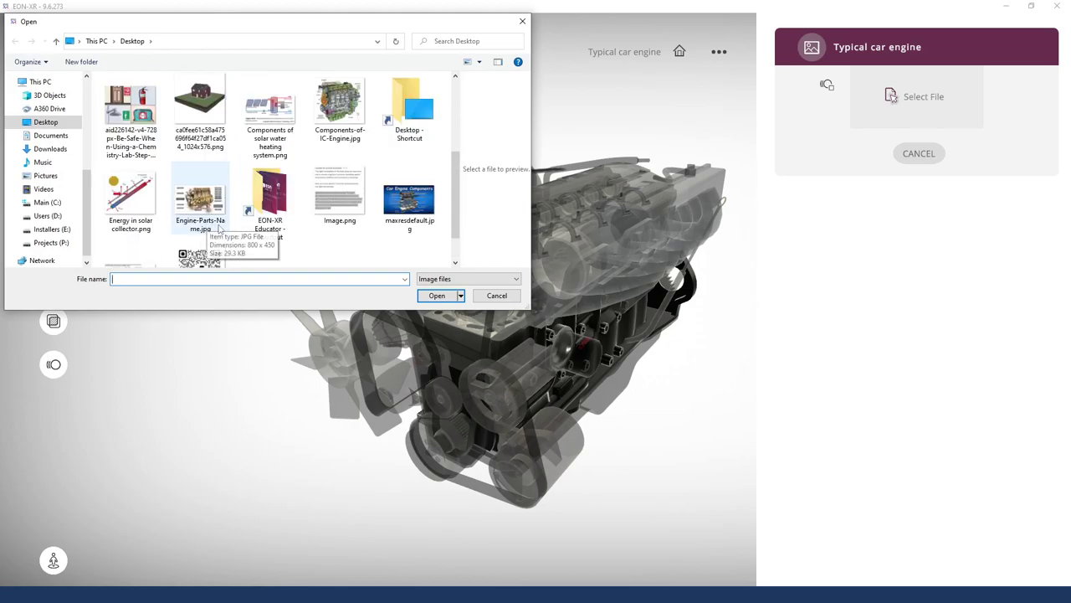
pyautogui.click(208, 219)
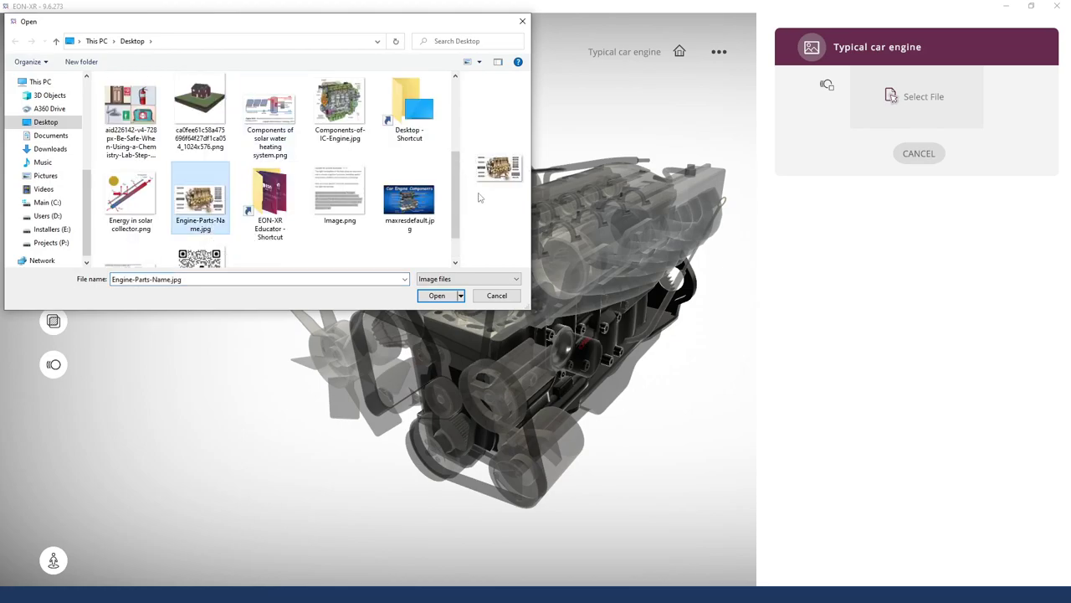
pyautogui.scroll(1, 178, 148)
pyautogui.click(335, 183)
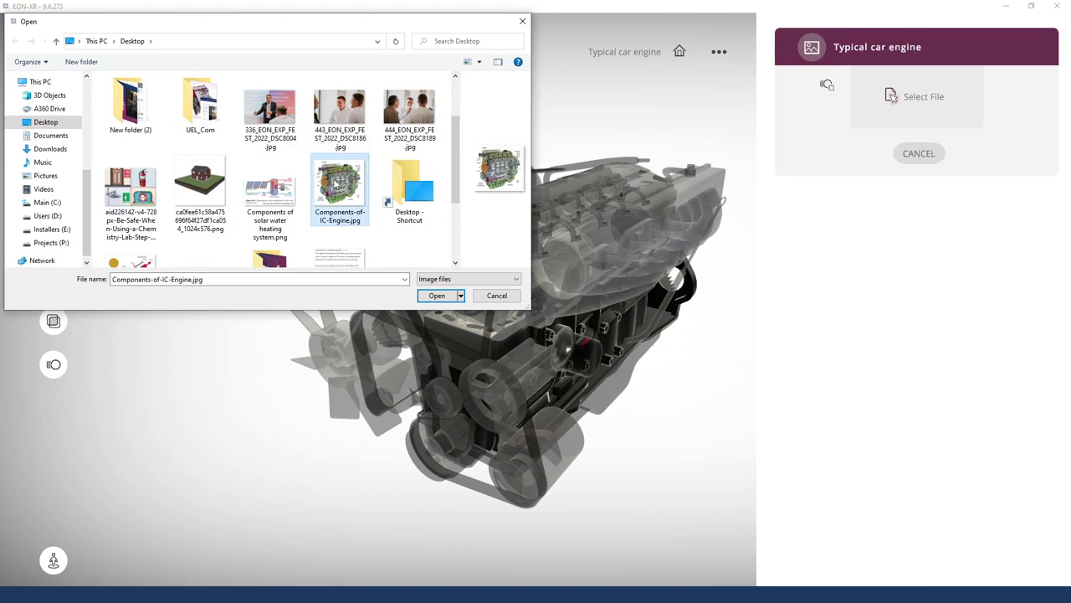
pyautogui.click(437, 295)
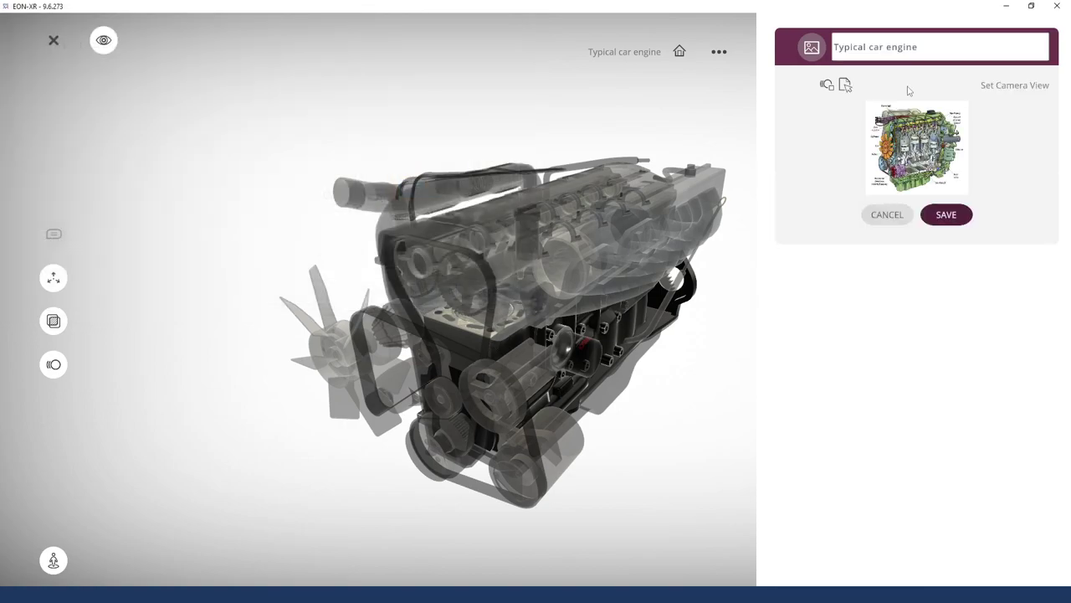
pyautogui.click(954, 215)
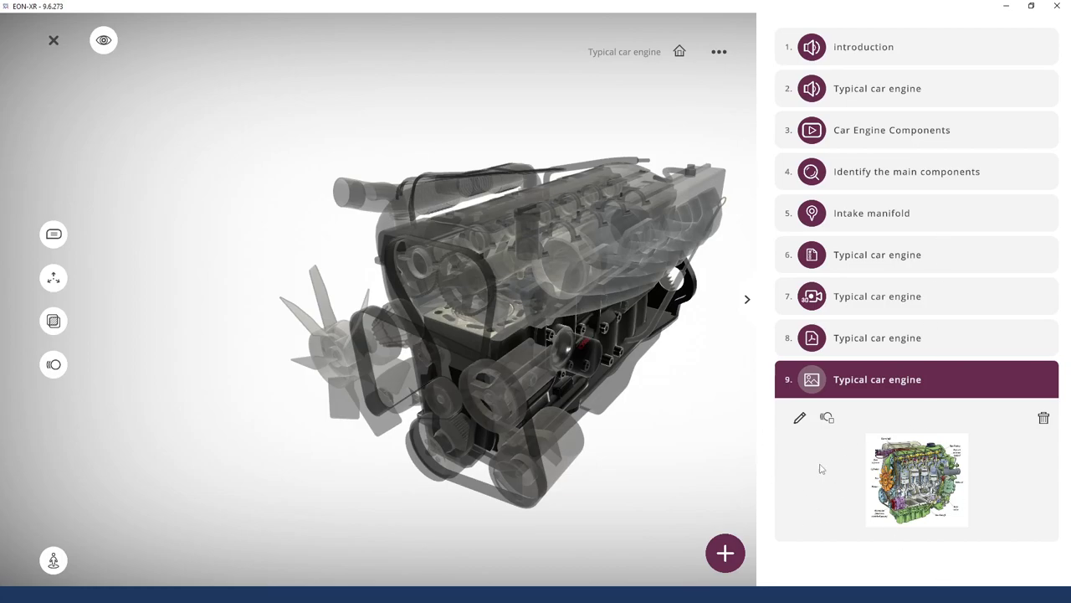
# Reorder activities: recording third, video fourth, PDF fifth, quiz sixth, image last
pyautogui.click(901, 381)
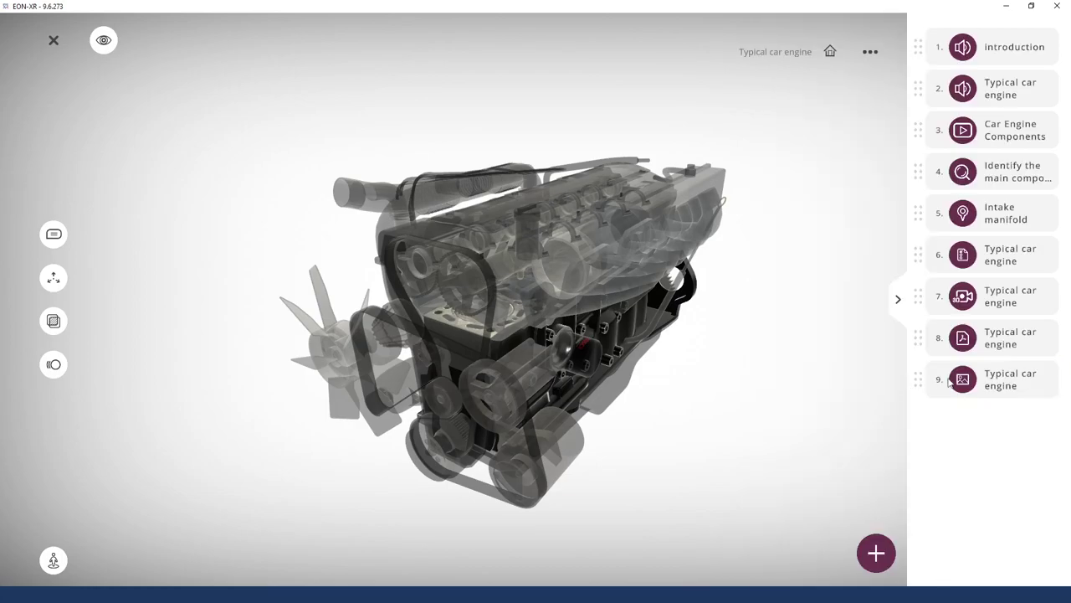
pyautogui.click(989, 390)
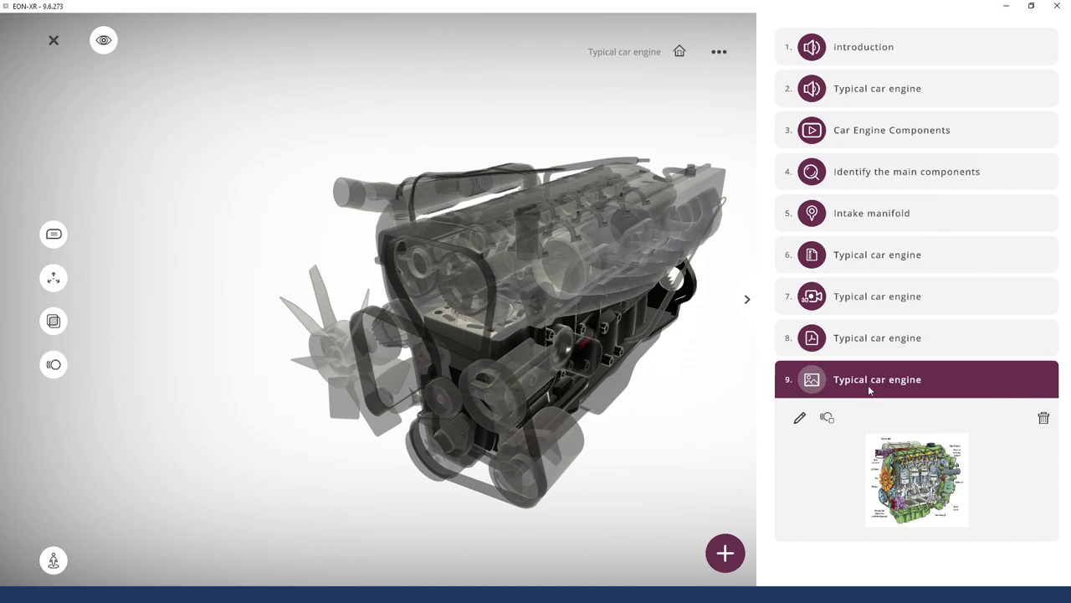
pyautogui.click(901, 381)
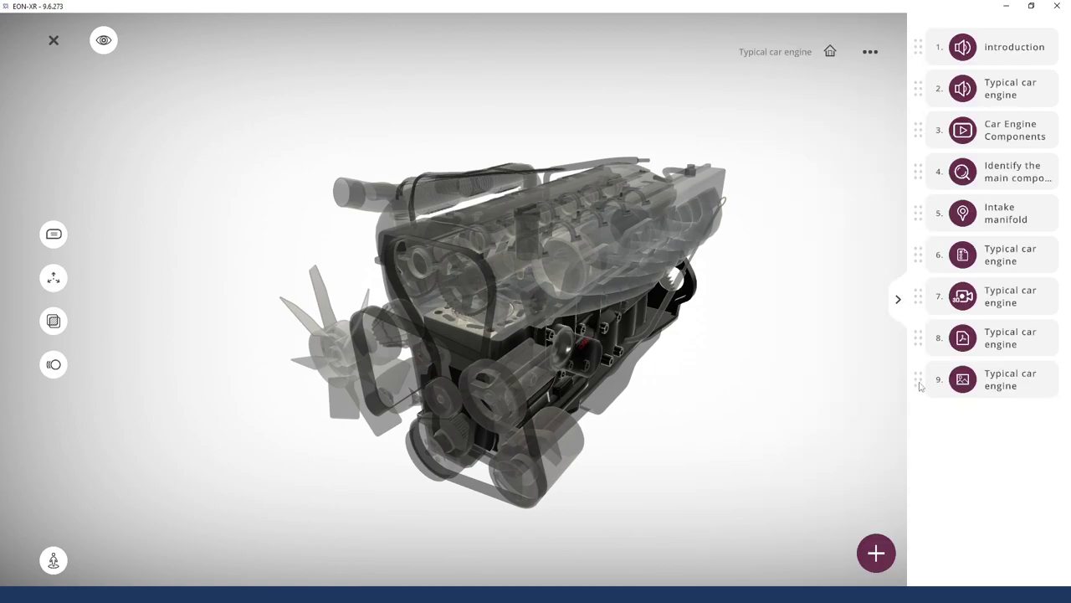
pyautogui.moveTo(918, 377); pyautogui.dragTo(905, 222)
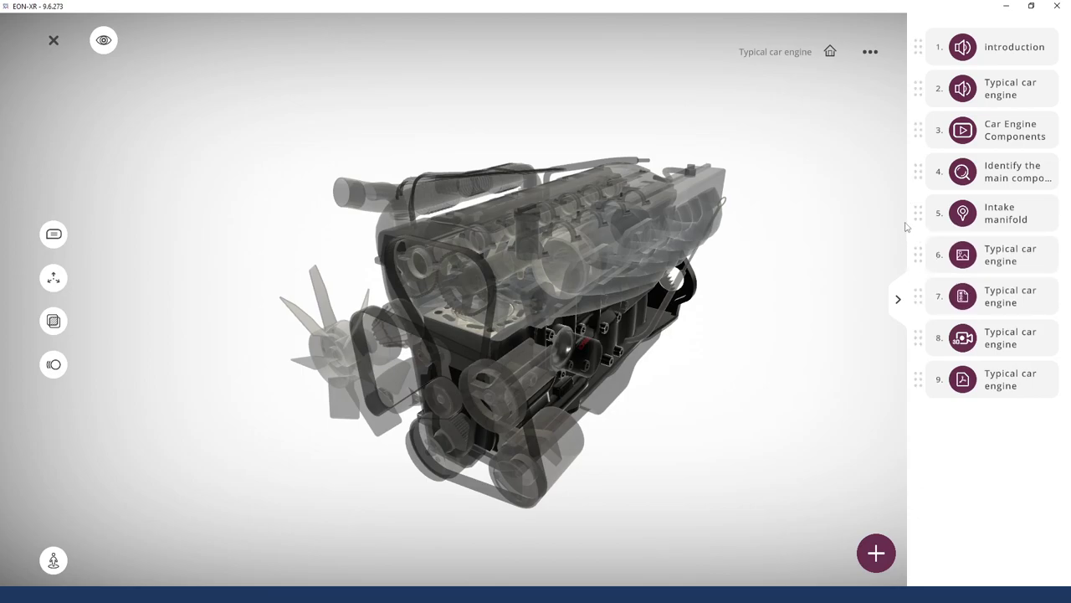
pyautogui.moveTo(921, 384); pyautogui.dragTo(917, 155)
pyautogui.moveTo(921, 383); pyautogui.dragTo(909, 101)
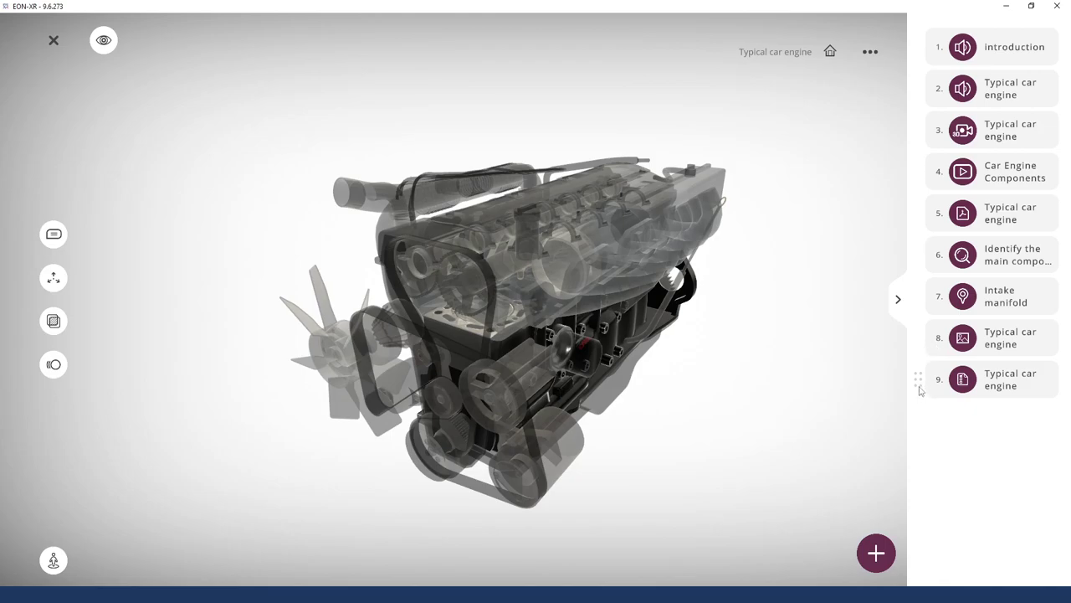
pyautogui.moveTo(920, 393); pyautogui.dragTo(924, 206)
pyautogui.moveTo(921, 260); pyautogui.dragTo(924, 204)
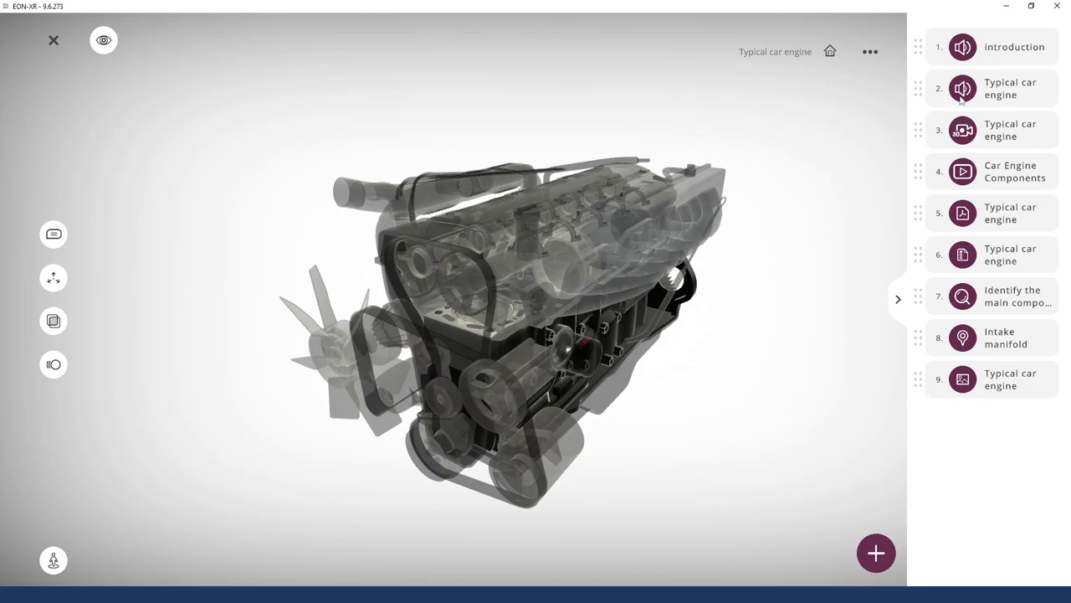
pyautogui.moveTo(617, 438); pyautogui.dragTo(618, 422)
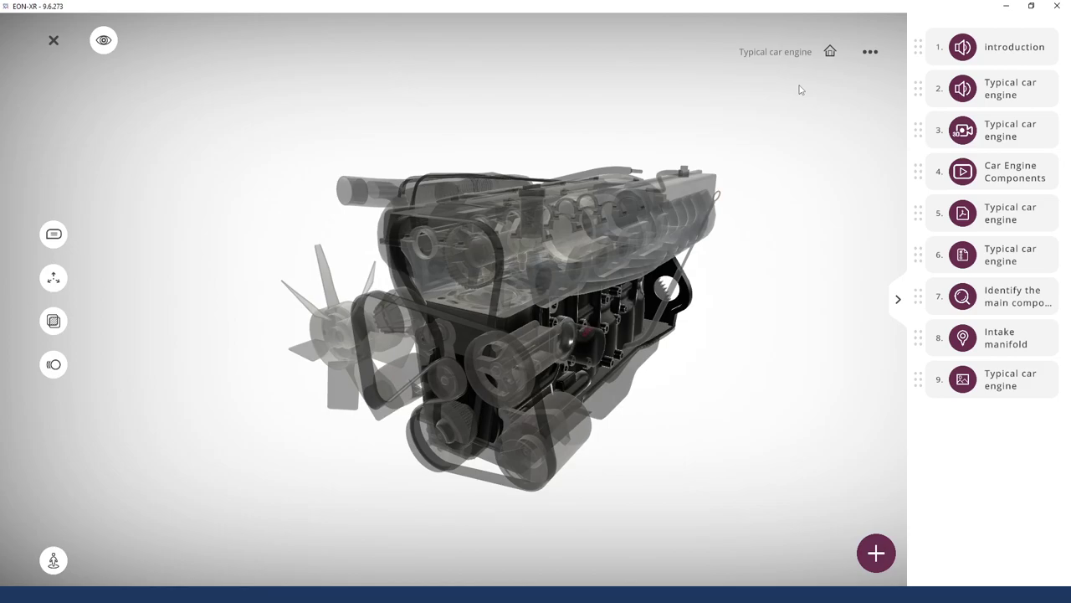
# Show the part labels and select the Oil filter annotation while rotating the engine
pyautogui.click(52, 237)
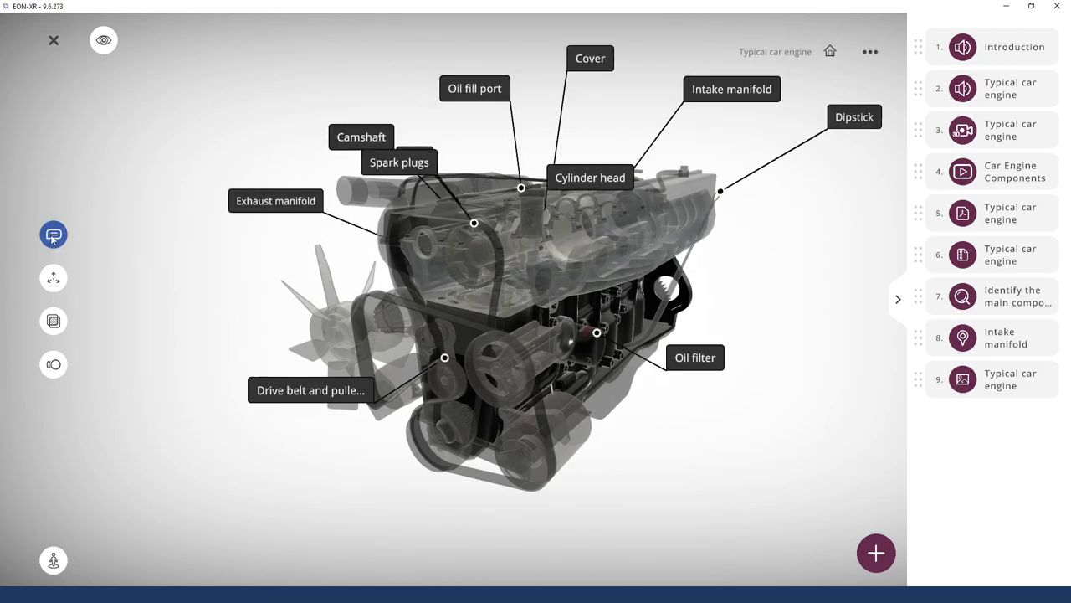
pyautogui.moveTo(821, 220); pyautogui.dragTo(837, 321)
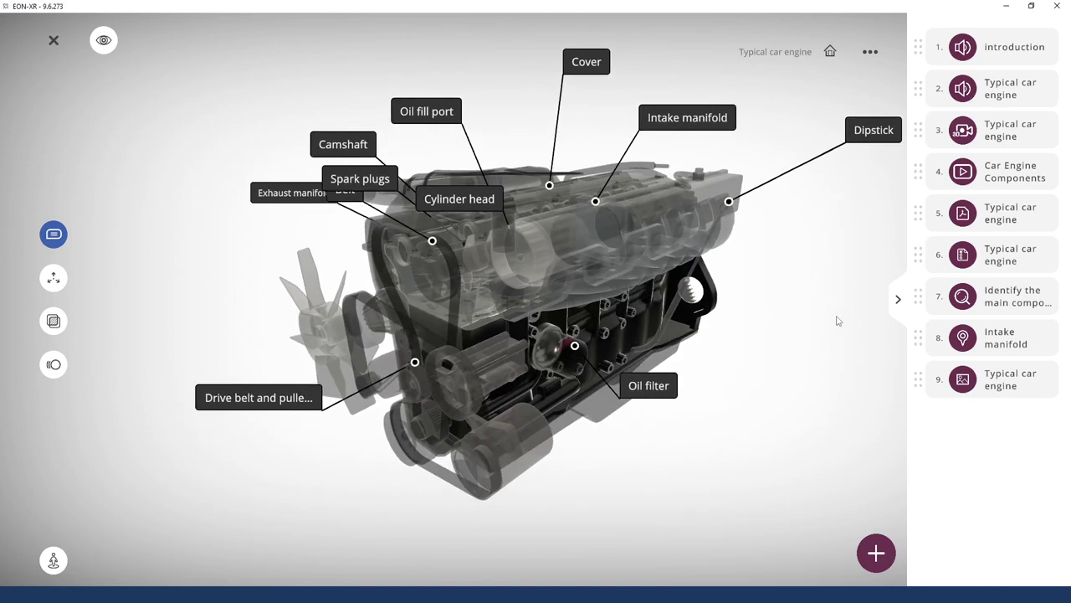
pyautogui.click(648, 391)
pyautogui.moveTo(778, 306); pyautogui.dragTo(784, 327)
pyautogui.click(892, 359)
pyautogui.moveTo(828, 299); pyautogui.dragTo(868, 271)
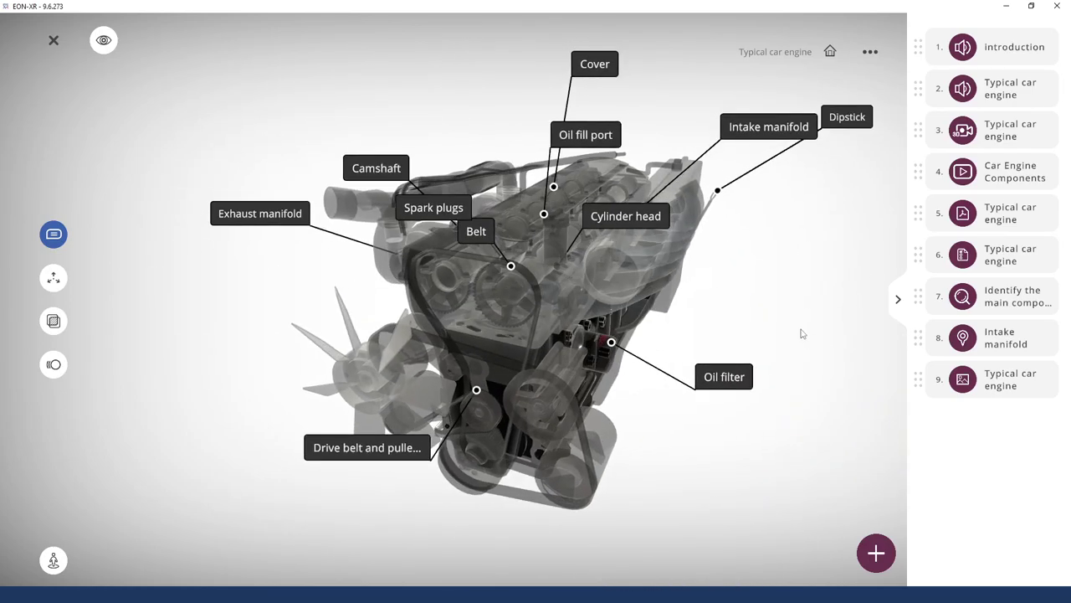
pyautogui.click(716, 379)
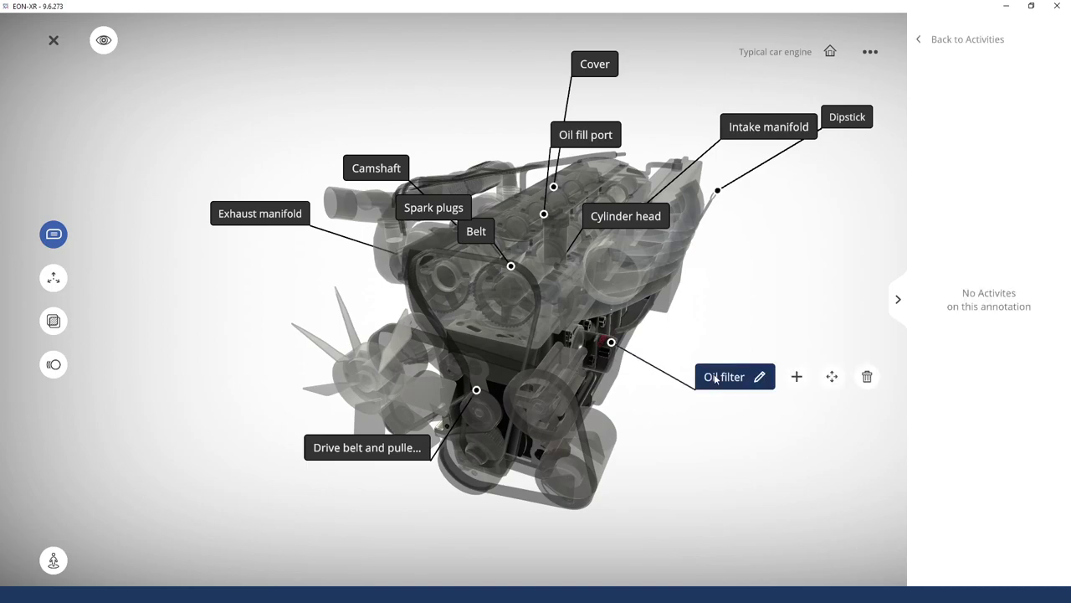
pyautogui.moveTo(761, 479); pyautogui.dragTo(623, 446)
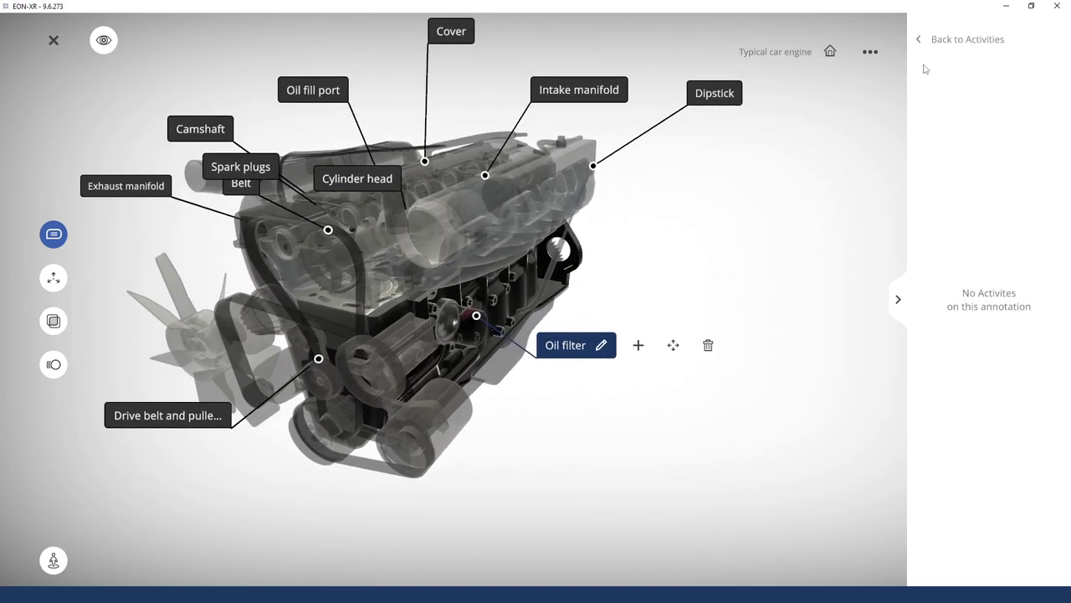
# Return to the full activity list and reselect the Oil filter annotation
pyautogui.click(899, 301)
pyautogui.click(1062, 299)
pyautogui.click(944, 42)
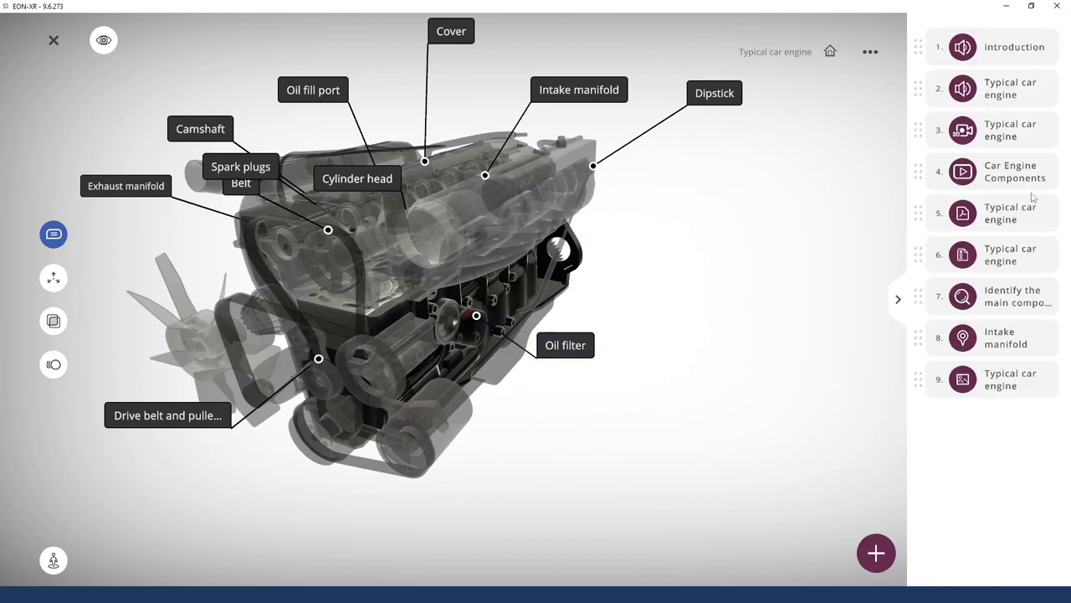
pyautogui.click(576, 352)
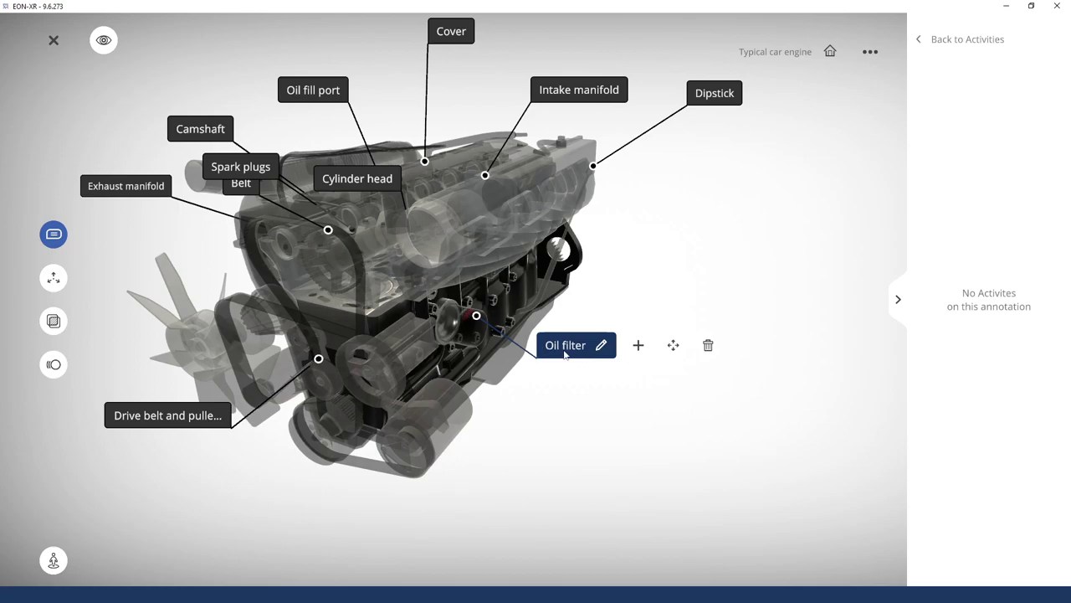
# Edit the Oil filter annotation's label text and commit it
pyautogui.click(601, 348)
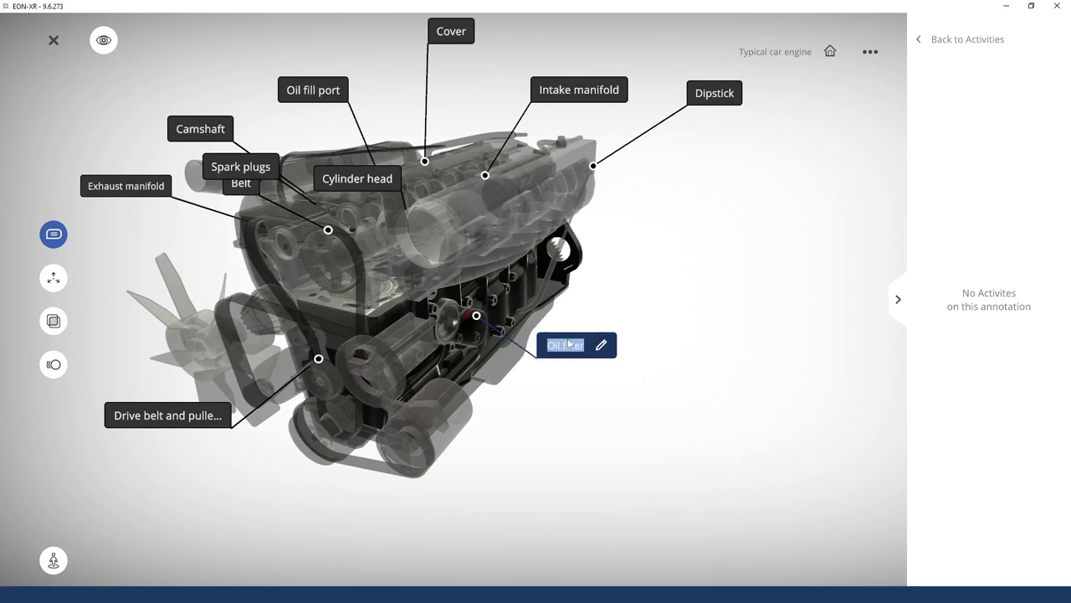
pyautogui.press('Return')
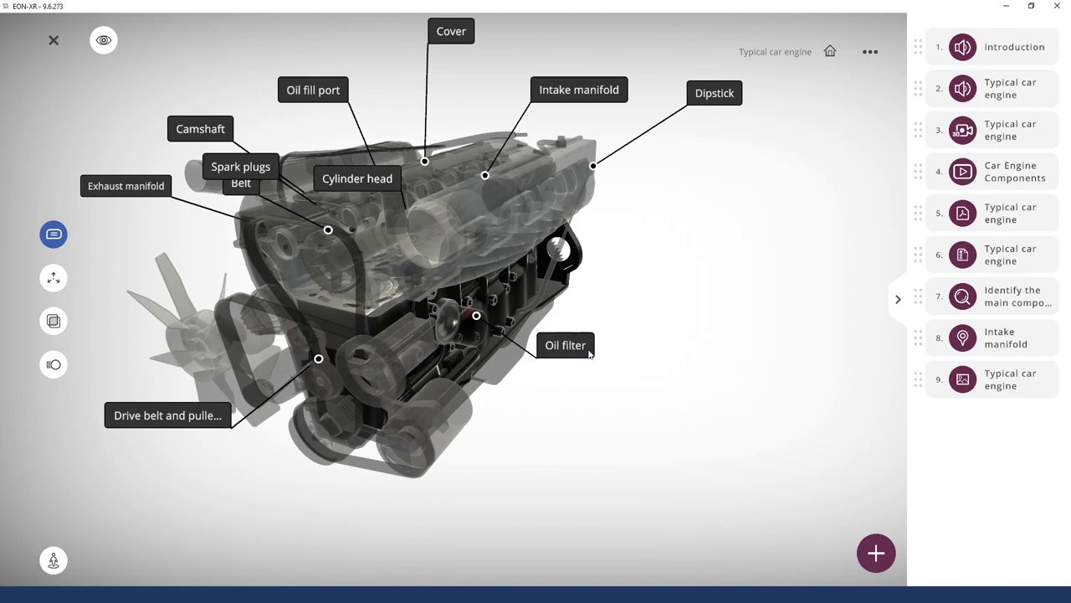
pyautogui.write('Filter')
pyautogui.write('Oil')
pyautogui.press('Delete')
pyautogui.write('f')
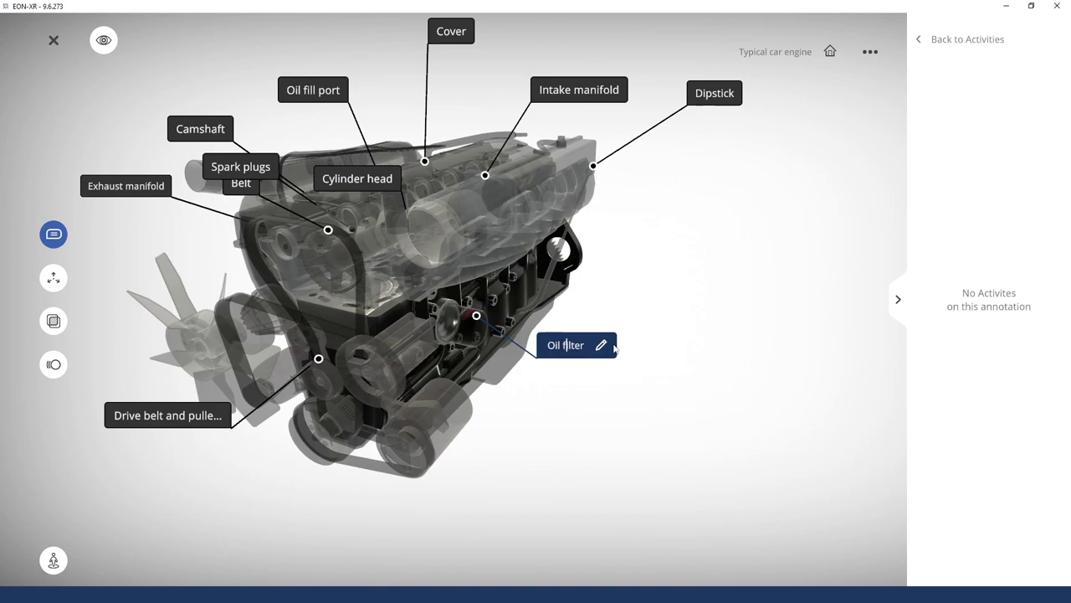
pyautogui.press('Return')
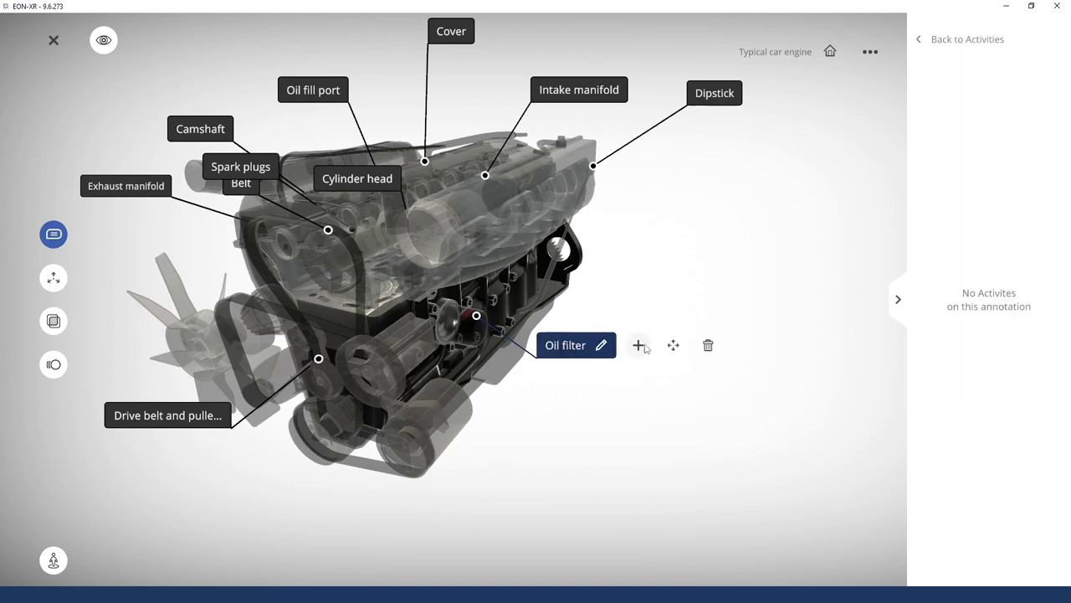
# Move the Oil filter anchor point onto the filter and confirm its new position
pyautogui.click(673, 346)
pyautogui.moveTo(481, 304); pyautogui.dragTo(478, 303)
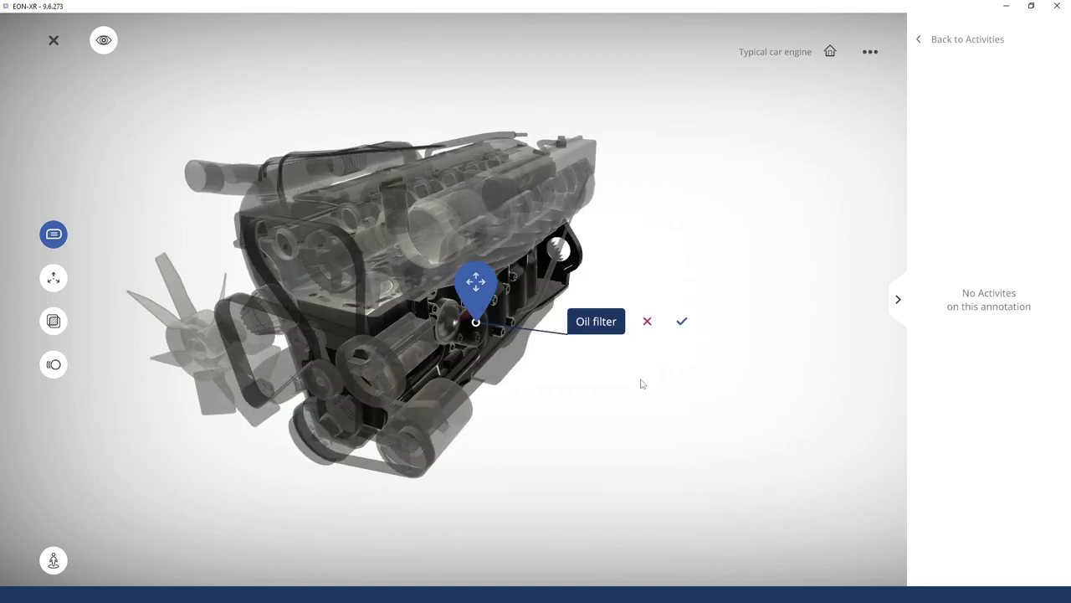
pyautogui.click(682, 322)
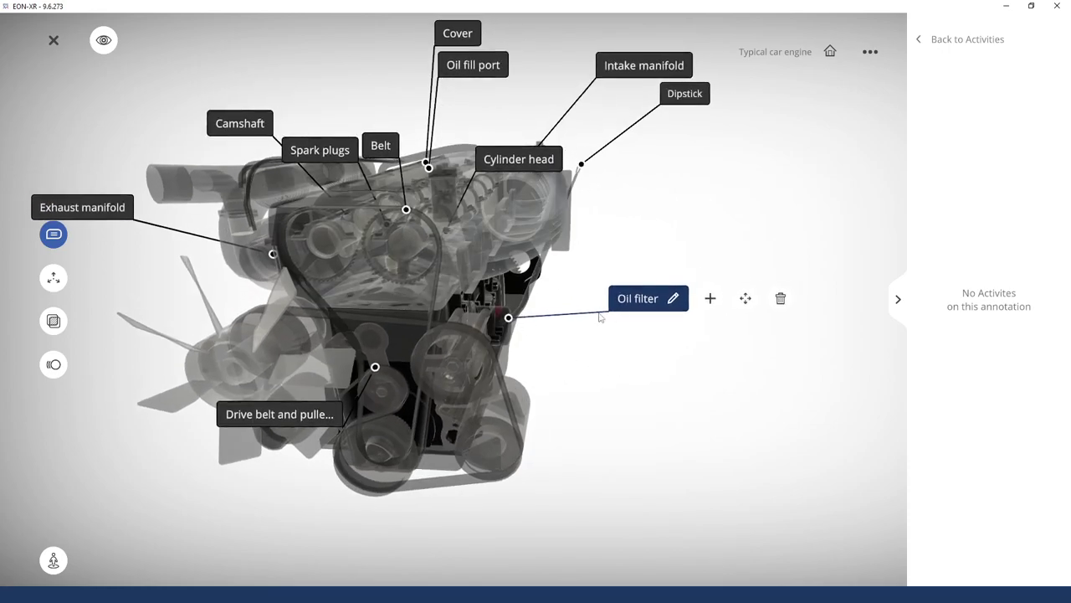
pyautogui.moveTo(827, 378); pyautogui.dragTo(725, 385)
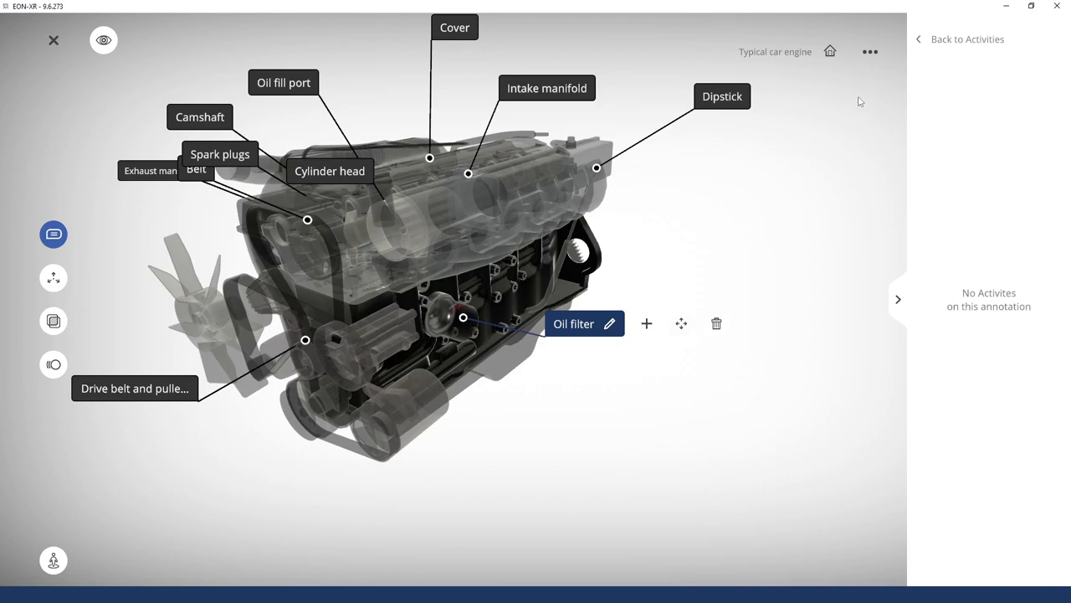
pyautogui.click(871, 54)
# Expand and collapse the Annotation Options, then close the scene options menu
pyautogui.click(809, 127)
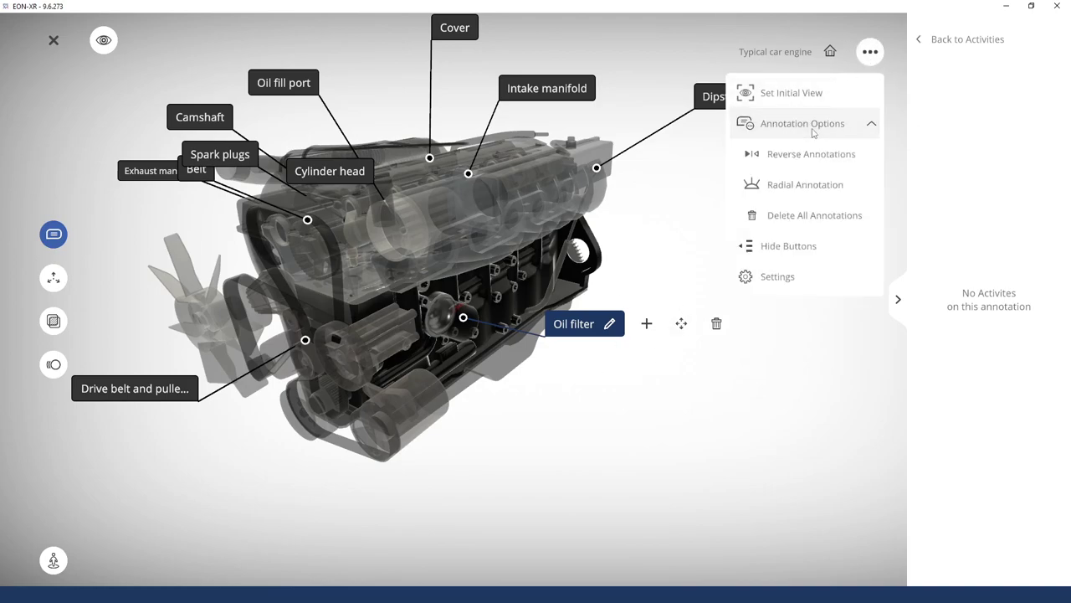
pyautogui.click(870, 123)
pyautogui.click(876, 60)
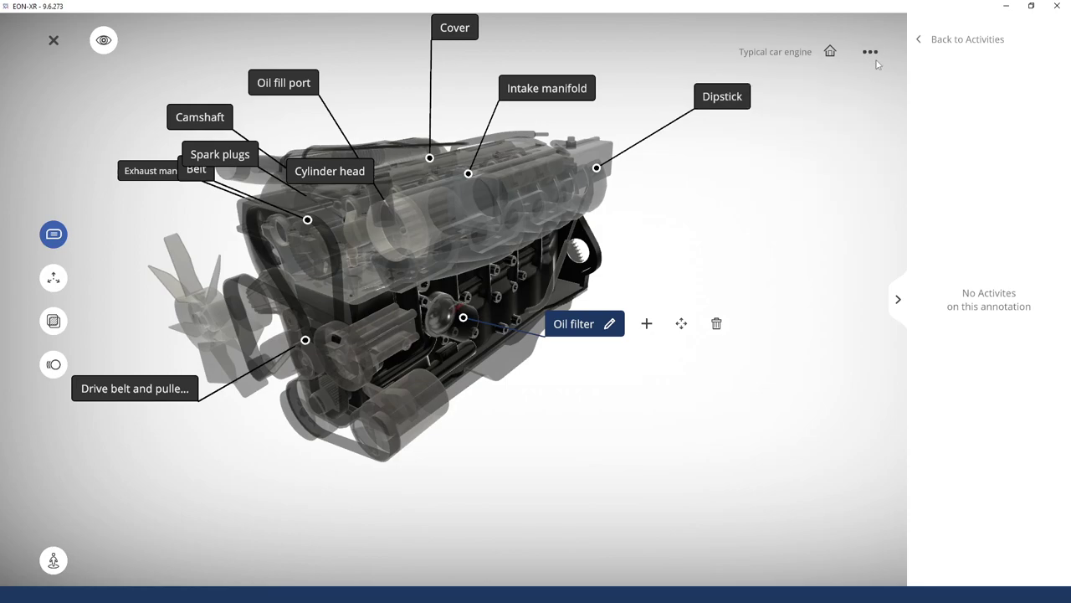
# Reselect the Oil filter annotation after checking the others and bring up its Add Activities list
pyautogui.click(813, 231)
pyautogui.click(584, 326)
pyautogui.click(337, 170)
pyautogui.click(290, 89)
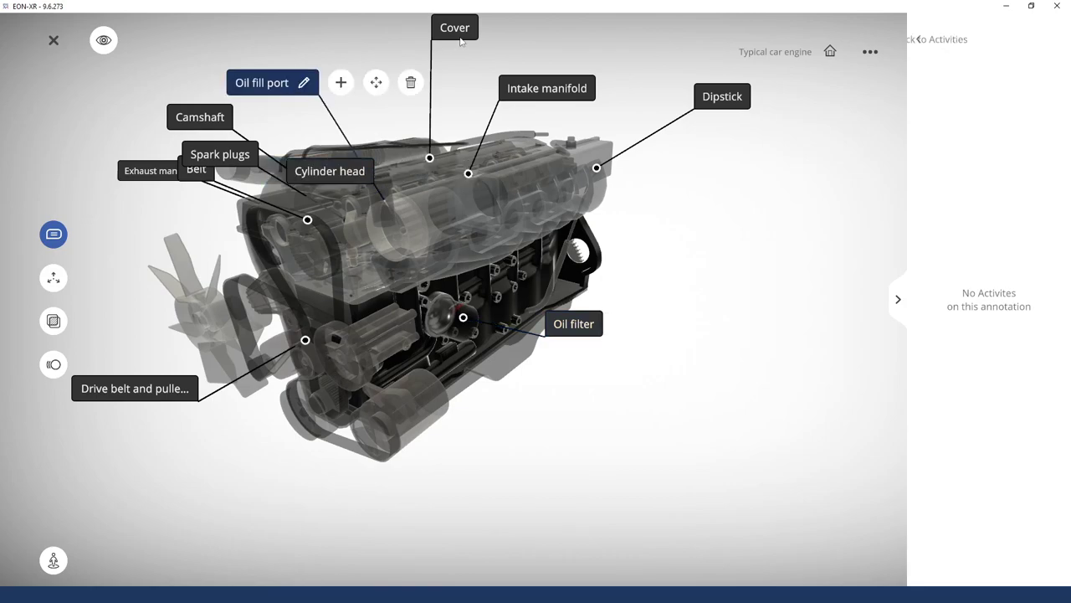
pyautogui.click(565, 89)
pyautogui.click(569, 328)
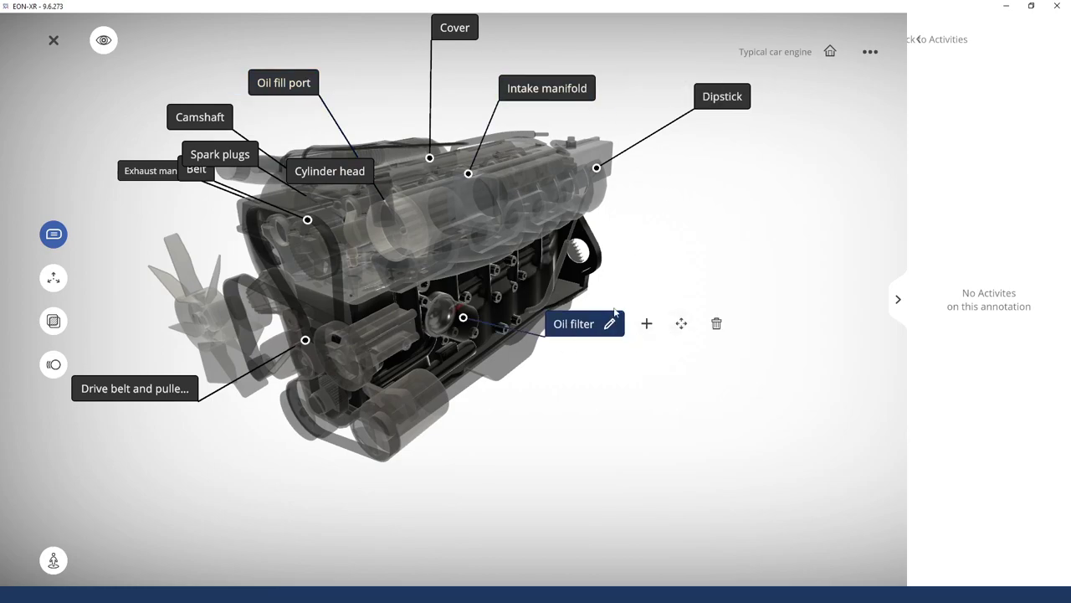
pyautogui.click(649, 328)
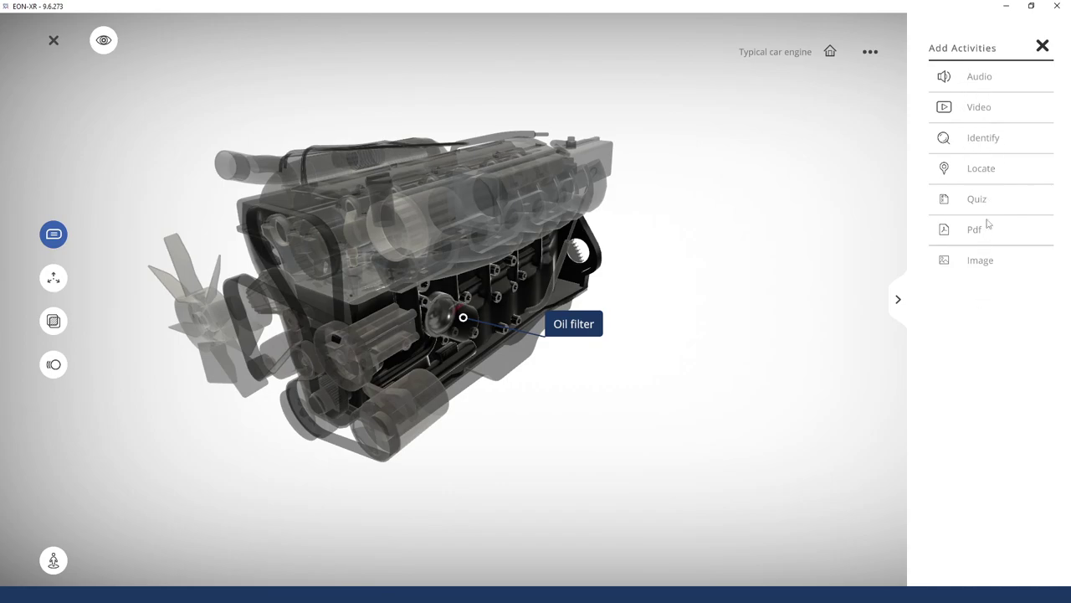
# Record an Audio narration for Oil filter while panning, rotating and zooming the engine model
pyautogui.click(984, 78)
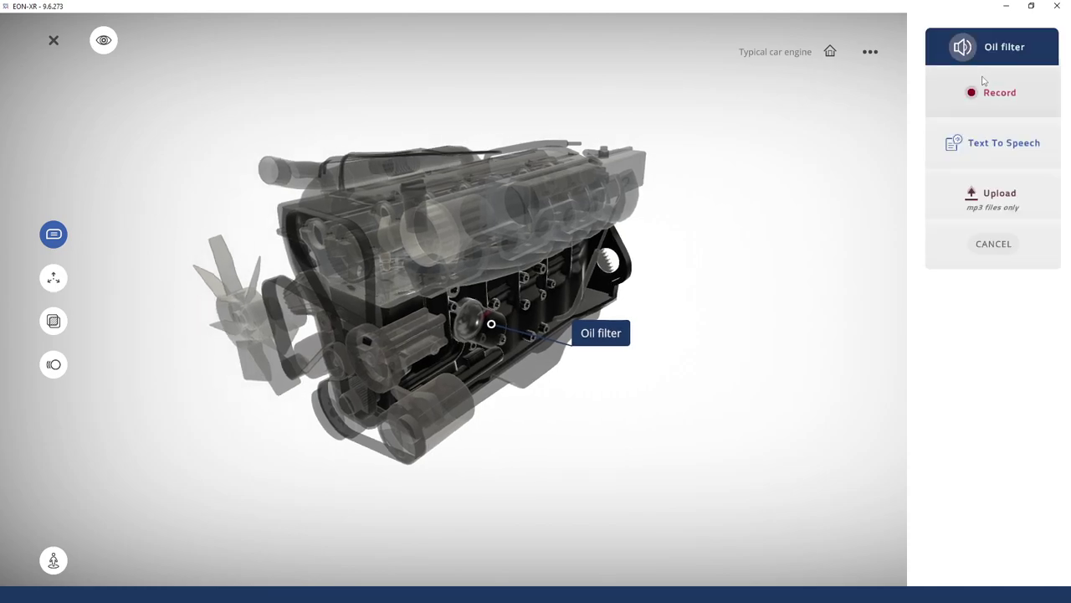
pyautogui.click(997, 101)
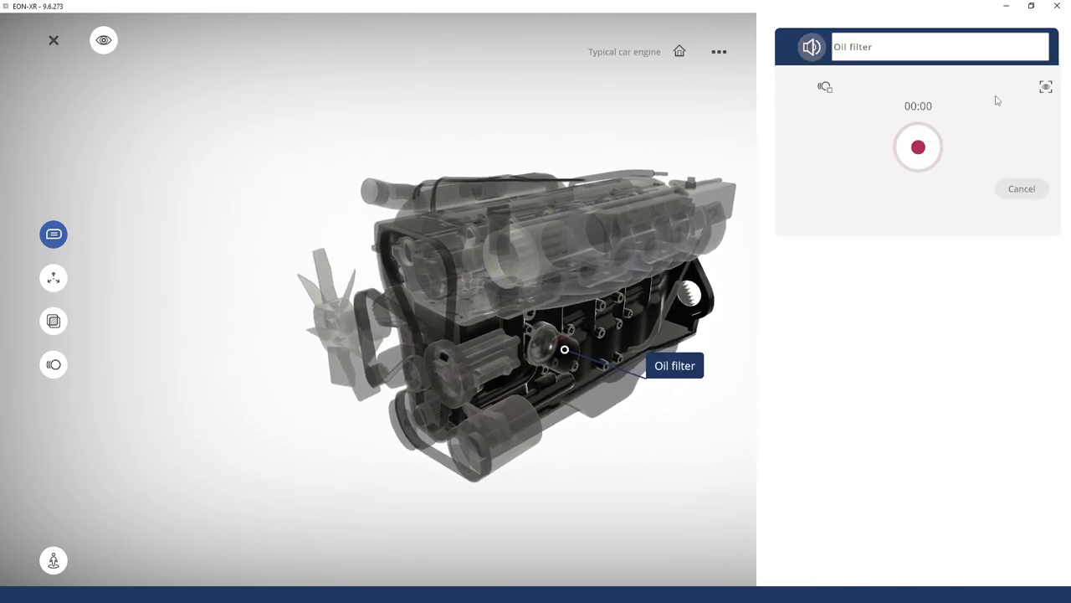
pyautogui.click(909, 152)
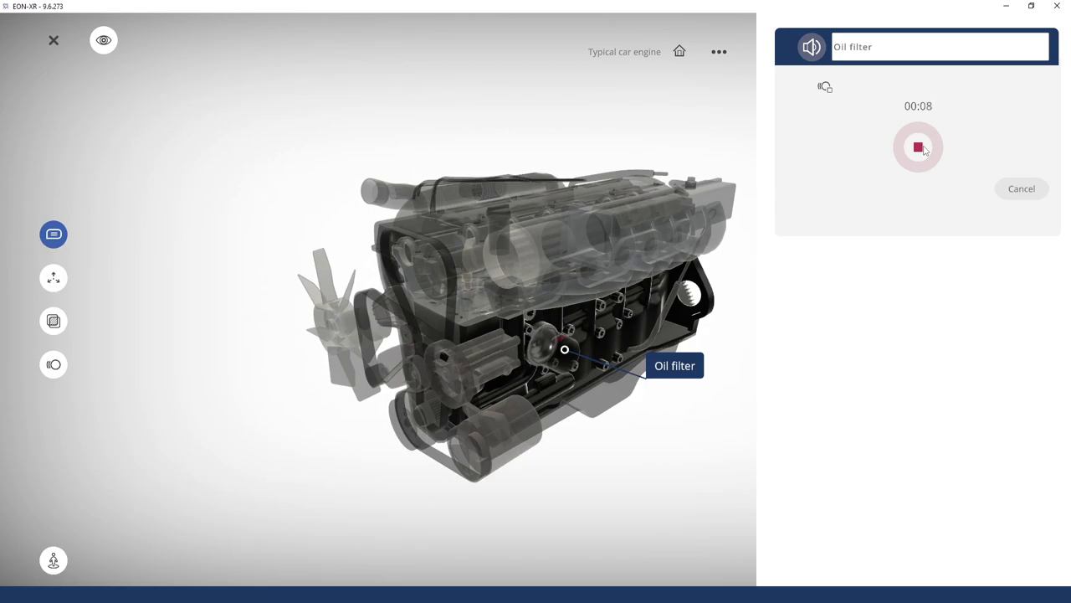
pyautogui.moveTo(644, 207); pyautogui.dragTo(595, 208)
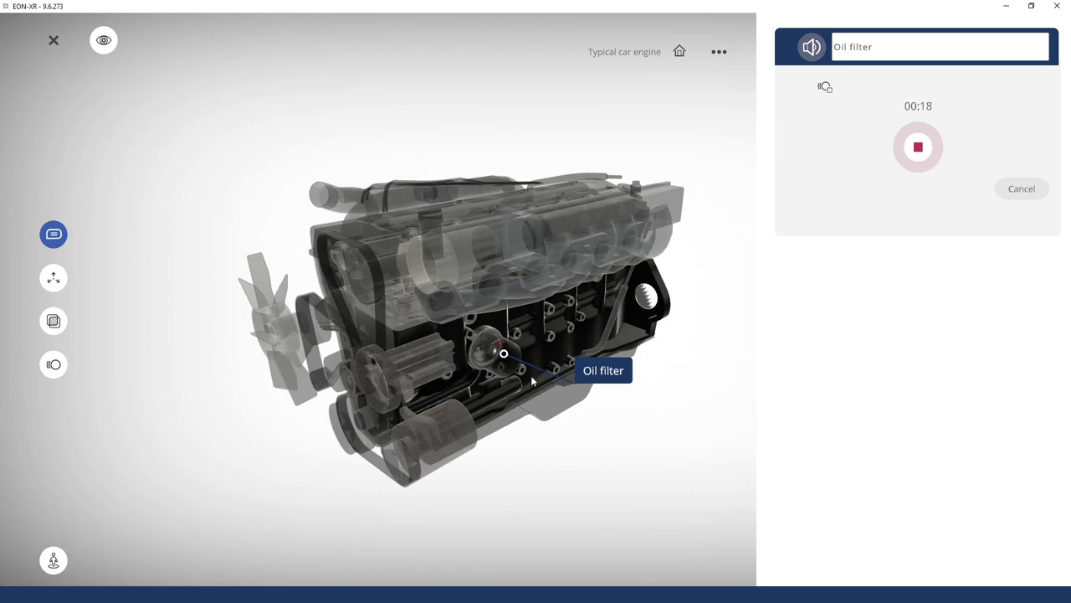
pyautogui.moveTo(599, 449); pyautogui.dragTo(370, 438)
pyautogui.scroll(3, 435, 310)
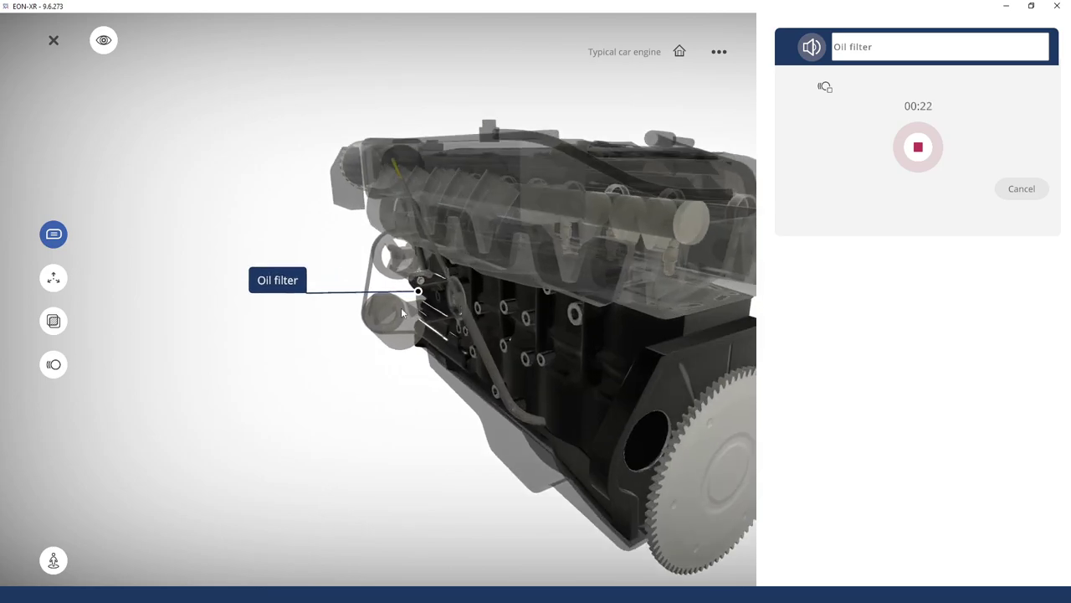
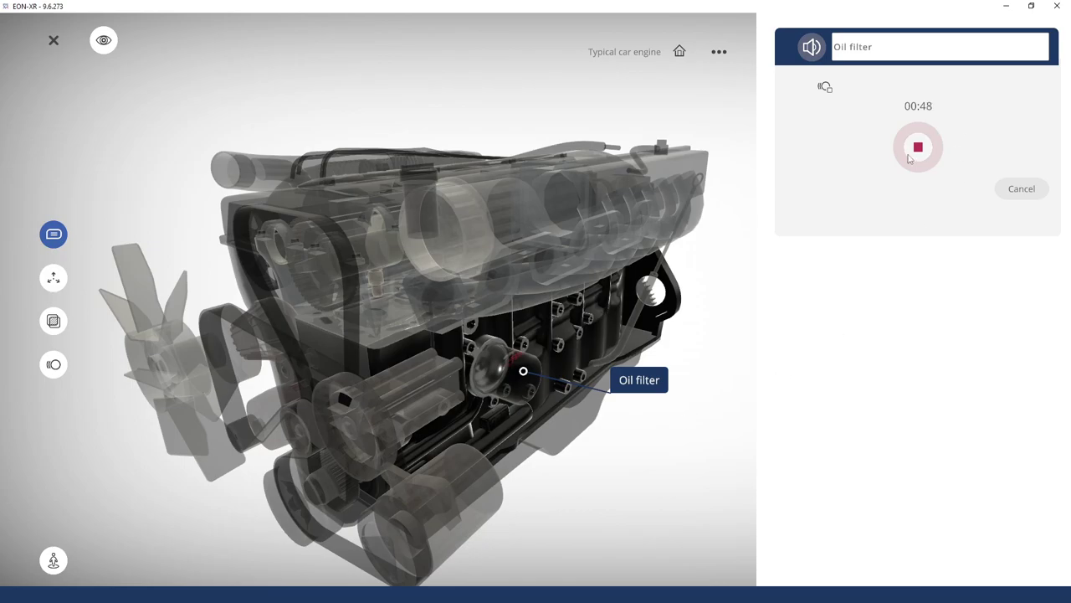
# Stop the 51-second recording and save it as audio activity 10, Oil filter
pyautogui.moveTo(671, 298); pyautogui.dragTo(809, 268)
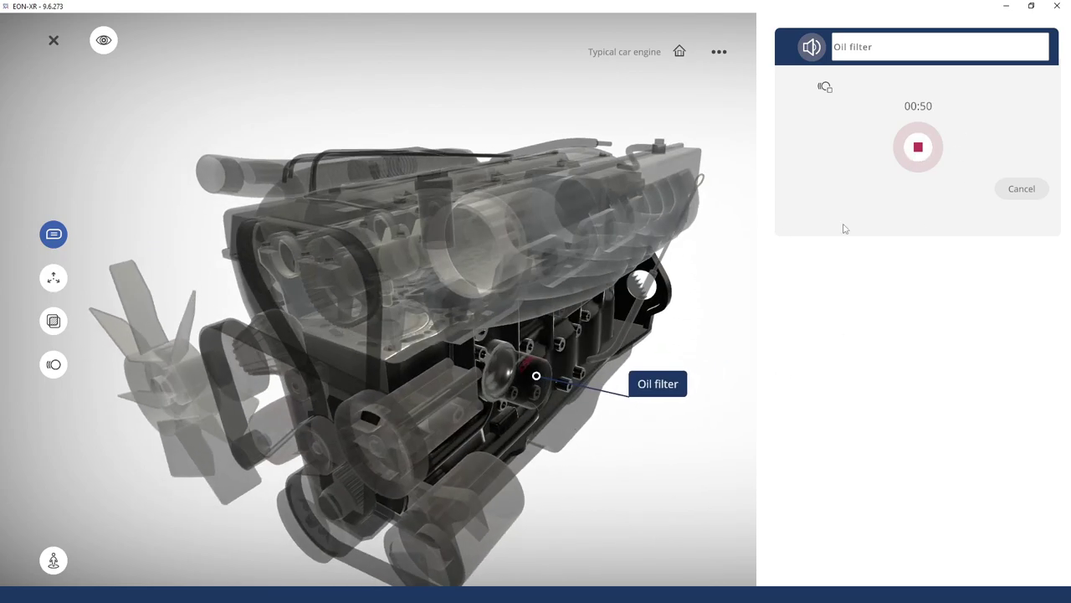
pyautogui.click(918, 148)
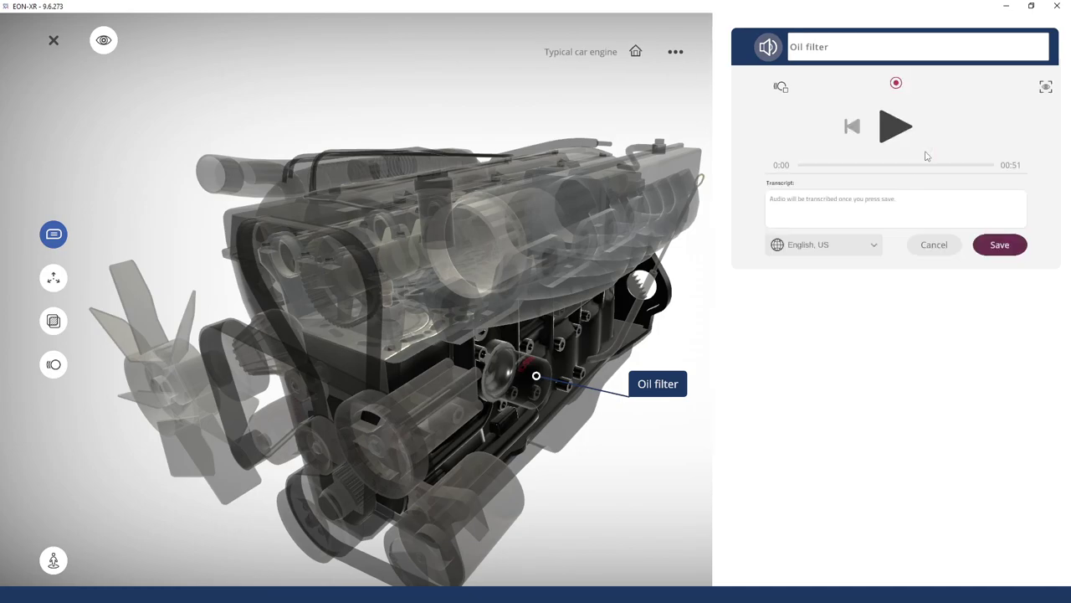
pyautogui.click(1000, 245)
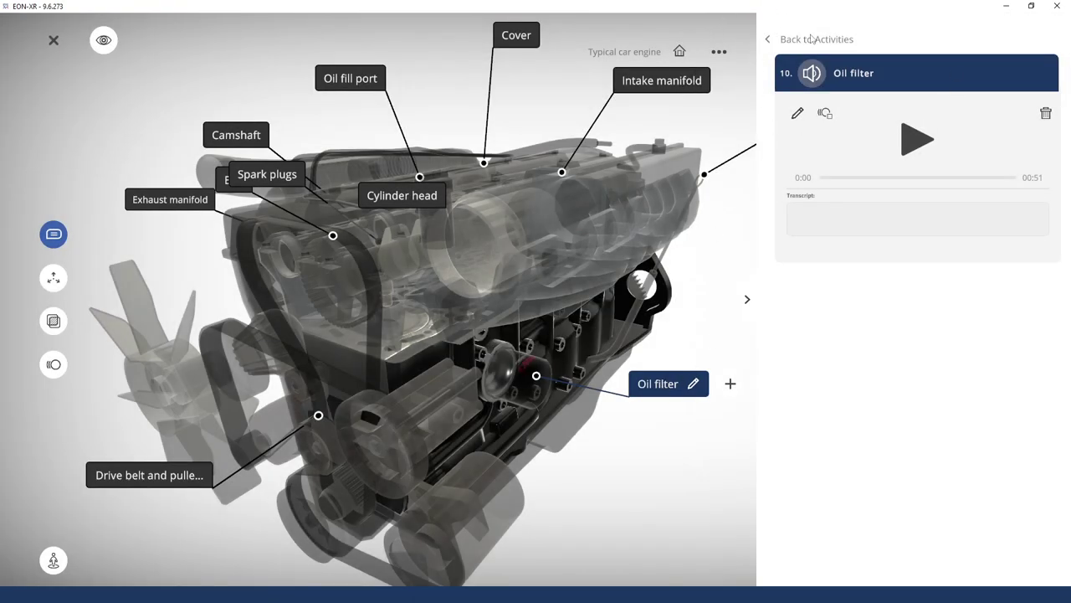
pyautogui.click(812, 39)
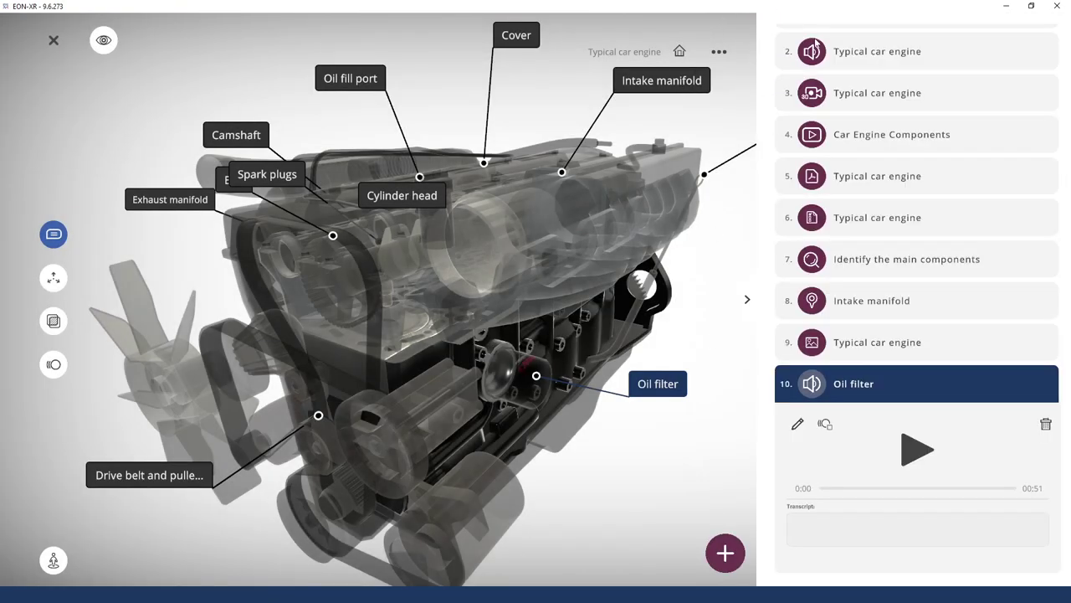
pyautogui.click(929, 373)
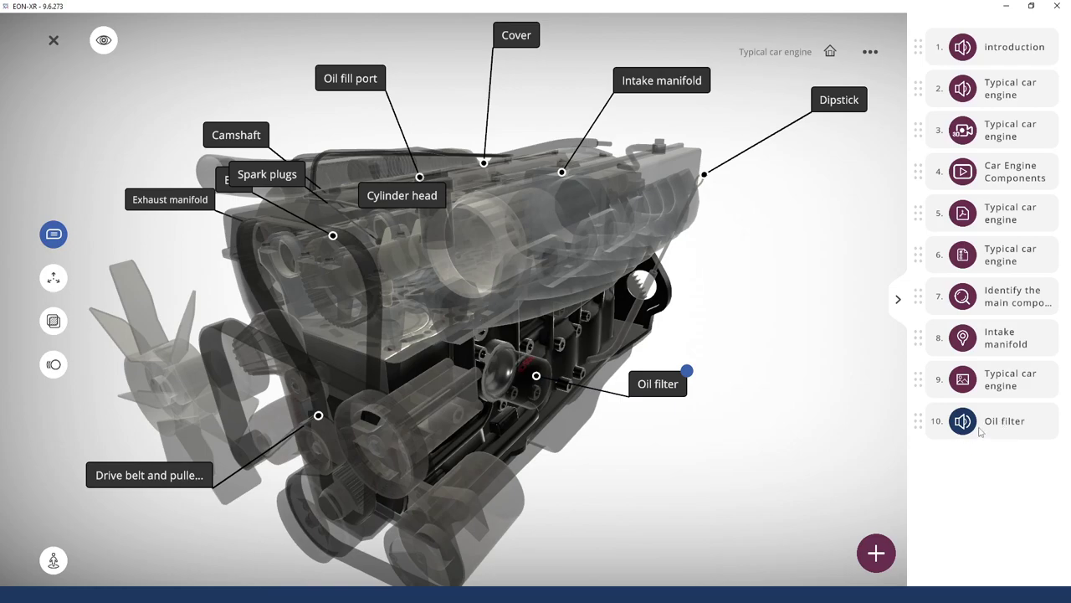
pyautogui.click(968, 427)
# Add an image activity to the Cylinder head annotation using Engine-Parts-Name.jpg
pyautogui.click(396, 199)
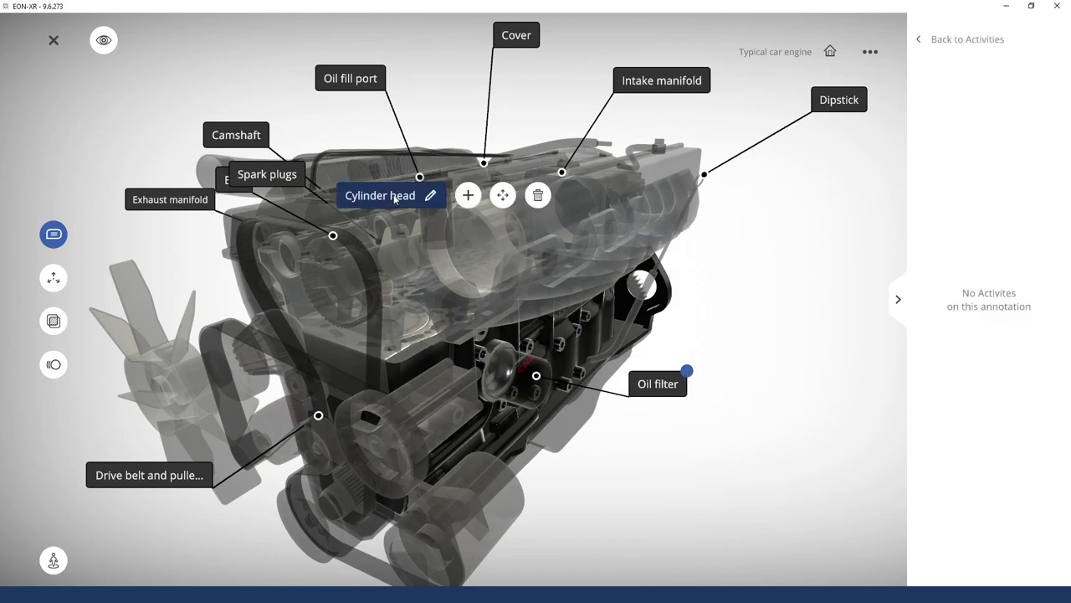
pyautogui.click(469, 199)
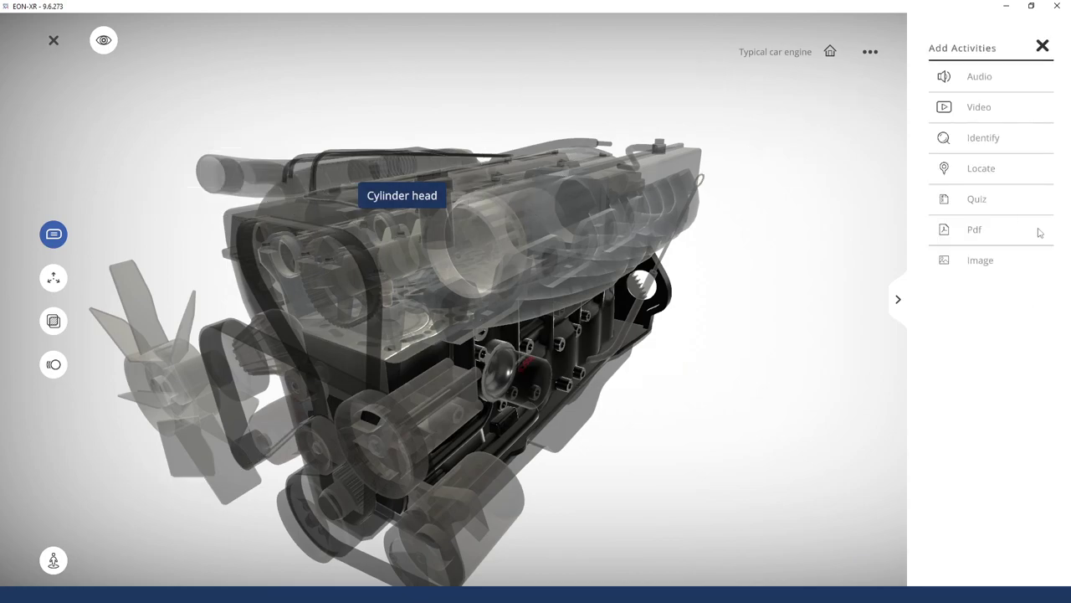
pyautogui.click(973, 266)
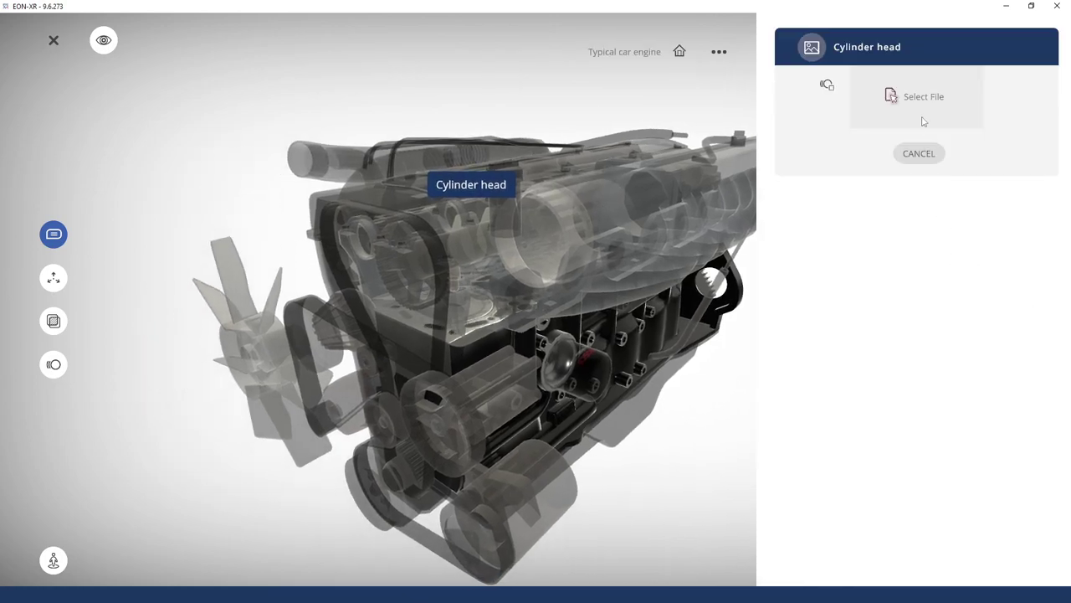
pyautogui.click(922, 98)
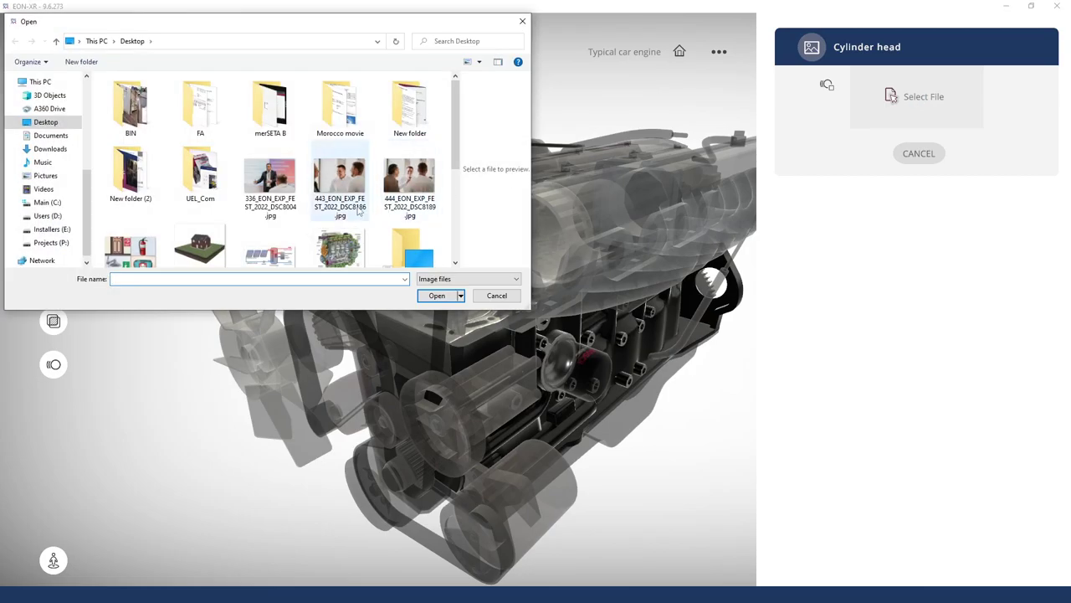
pyautogui.scroll(-5, 257, 217)
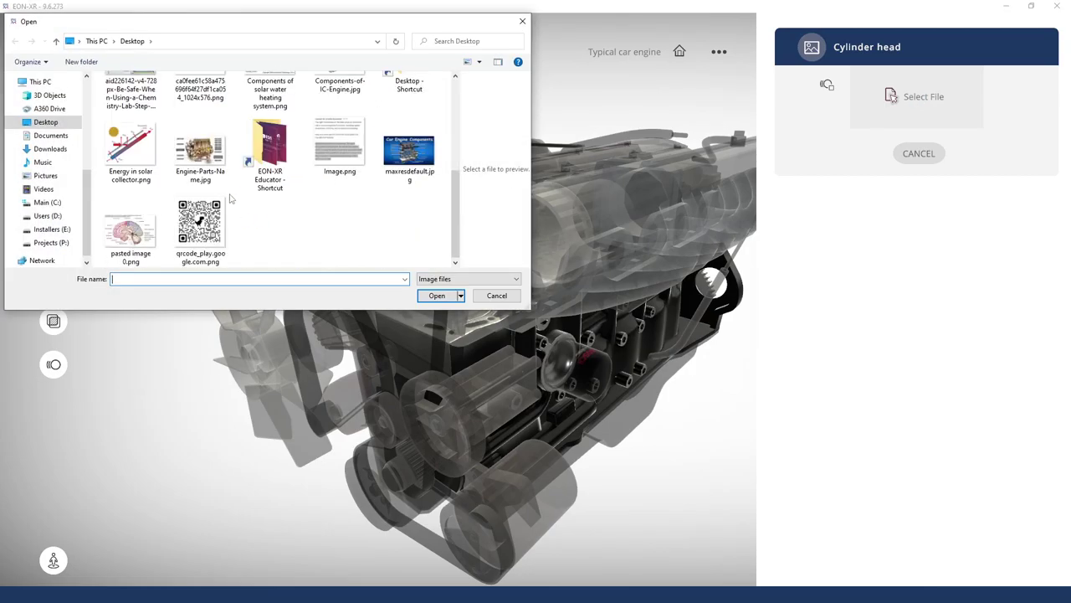
pyautogui.click(209, 152)
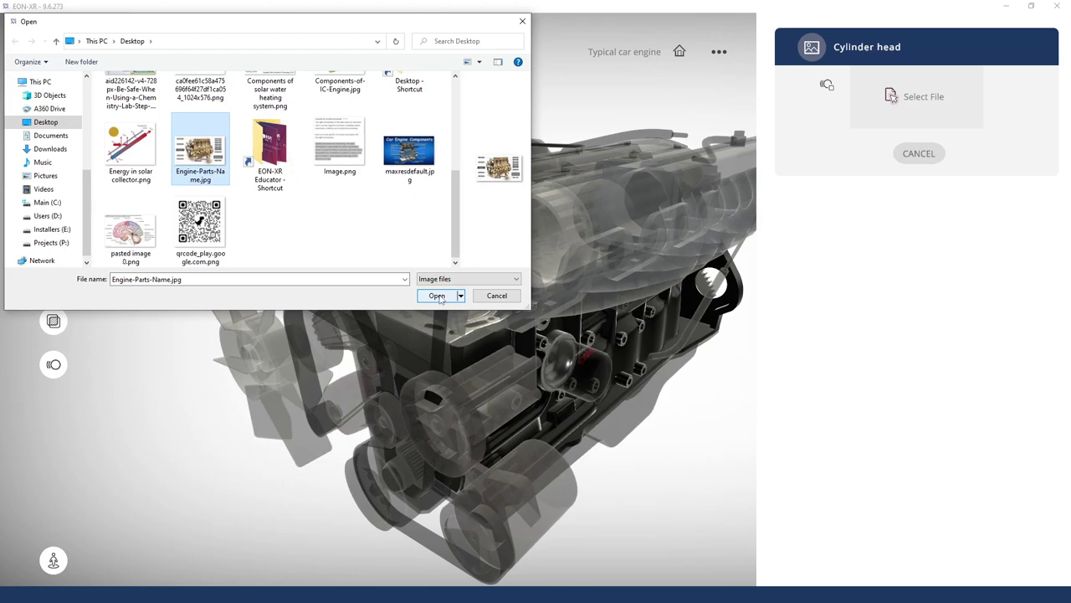
pyautogui.click(437, 296)
pyautogui.click(945, 216)
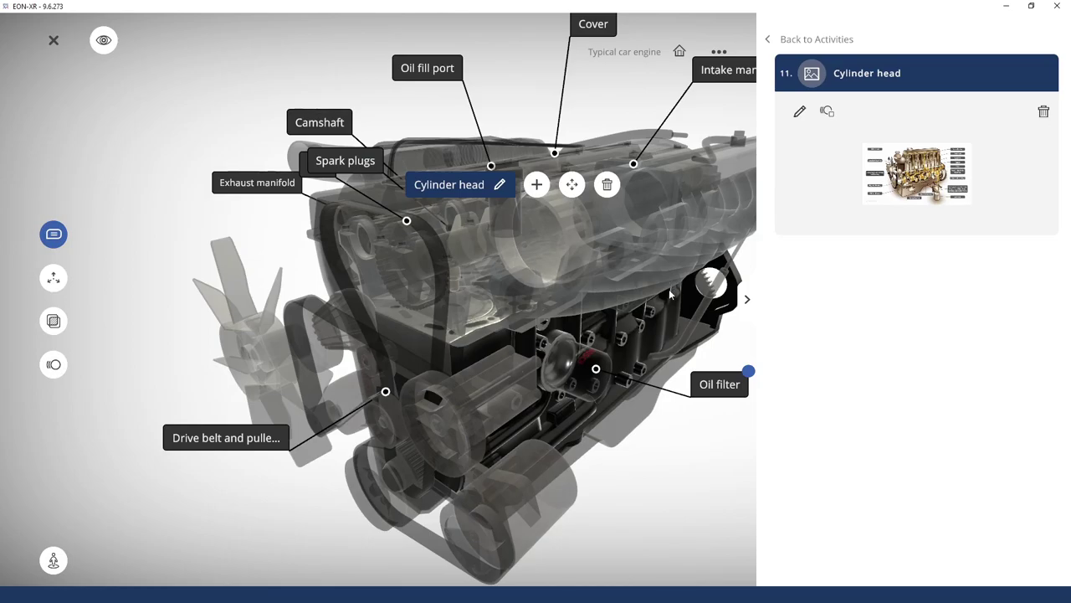
pyautogui.click(630, 450)
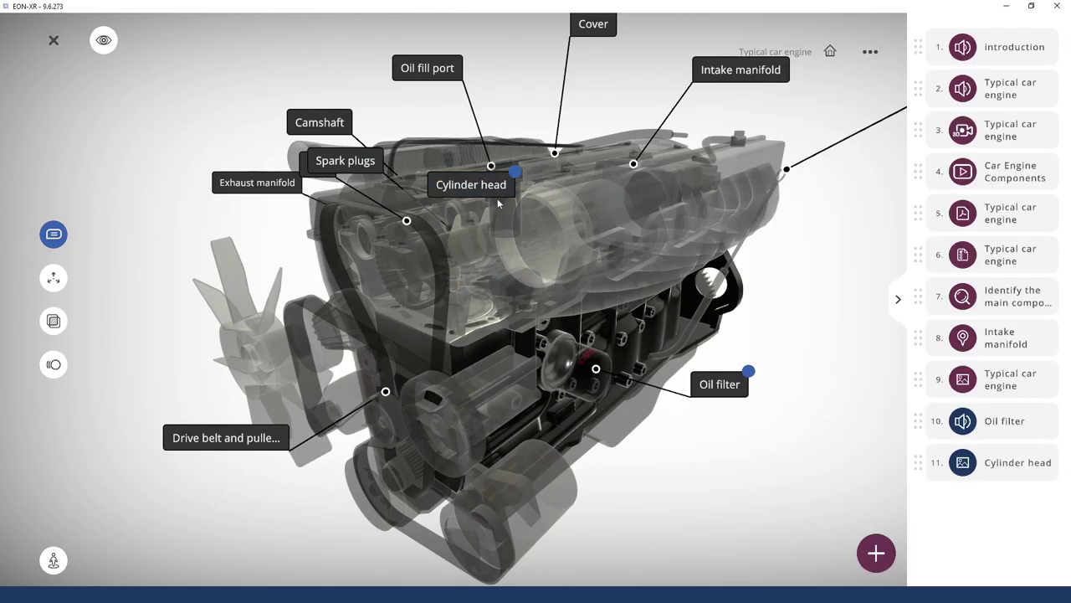
# Drag Oil filter to position 7 and Cylinder head to position 9 in the activity list
pyautogui.moveTo(516, 343); pyautogui.dragTo(568, 347)
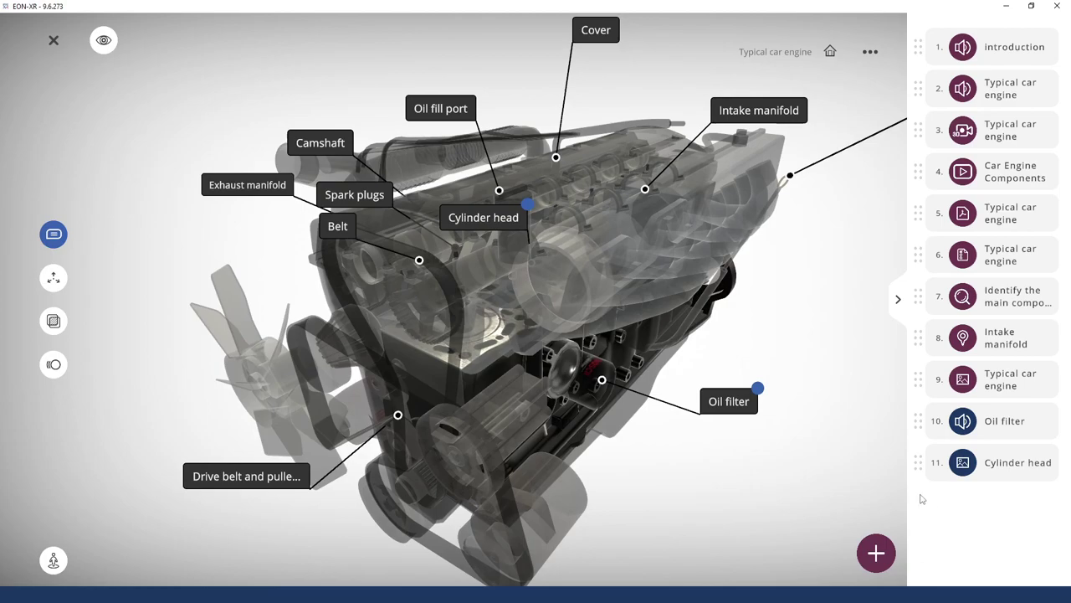
pyautogui.moveTo(918, 459); pyautogui.dragTo(918, 337)
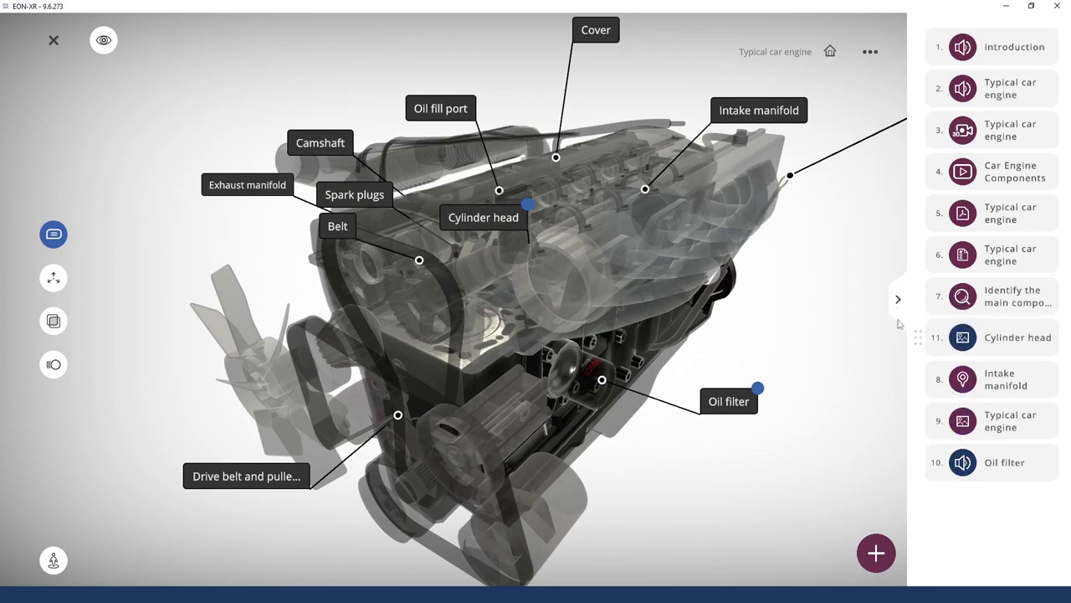
pyautogui.moveTo(917, 466); pyautogui.dragTo(898, 298)
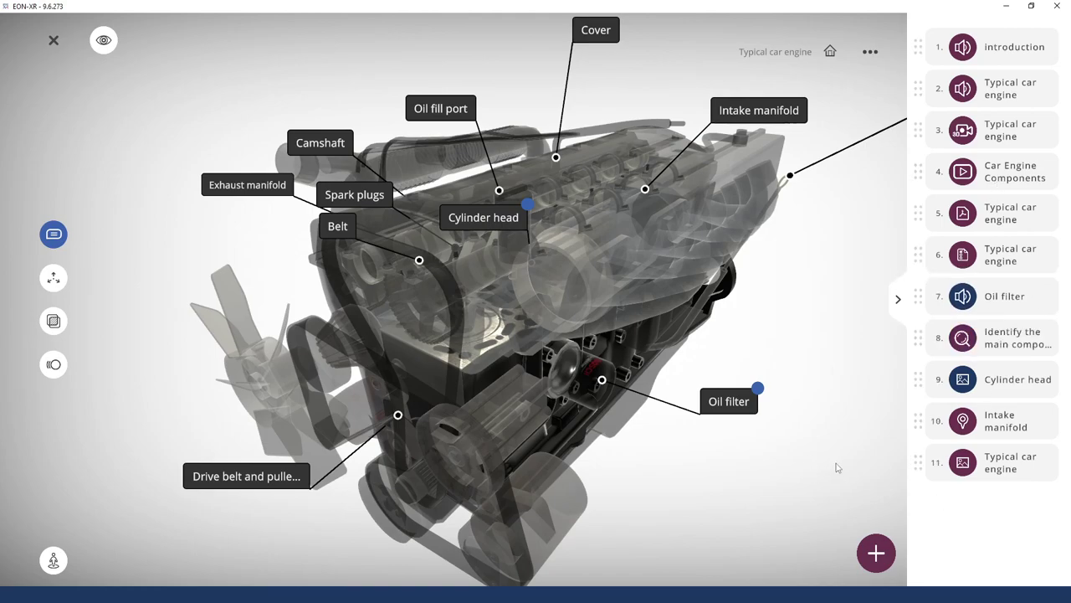
pyautogui.moveTo(827, 395); pyautogui.dragTo(838, 269)
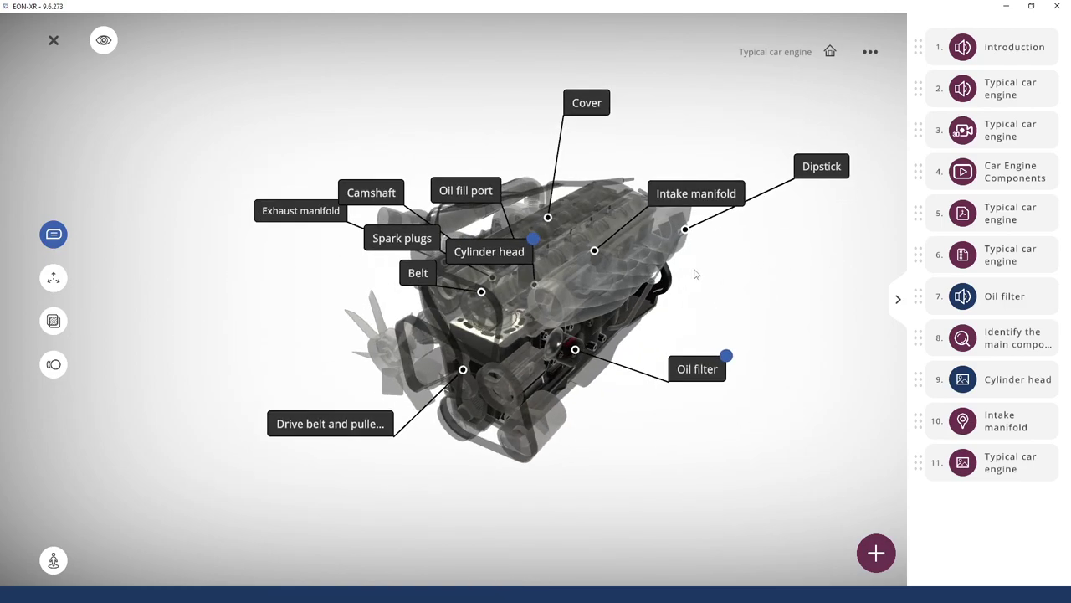
# Place a new annotation near the oil filter labelled 'Example annotation'
pyautogui.click(54, 234)
pyautogui.click(54, 234)
pyautogui.click(519, 389)
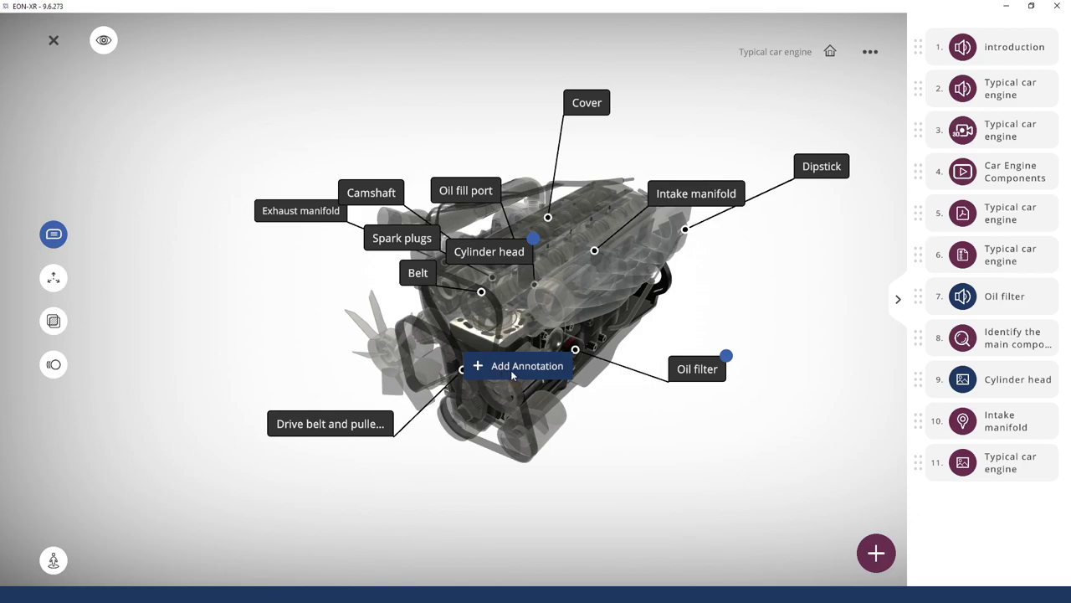
pyautogui.click(513, 373)
pyautogui.write('Example annotation')
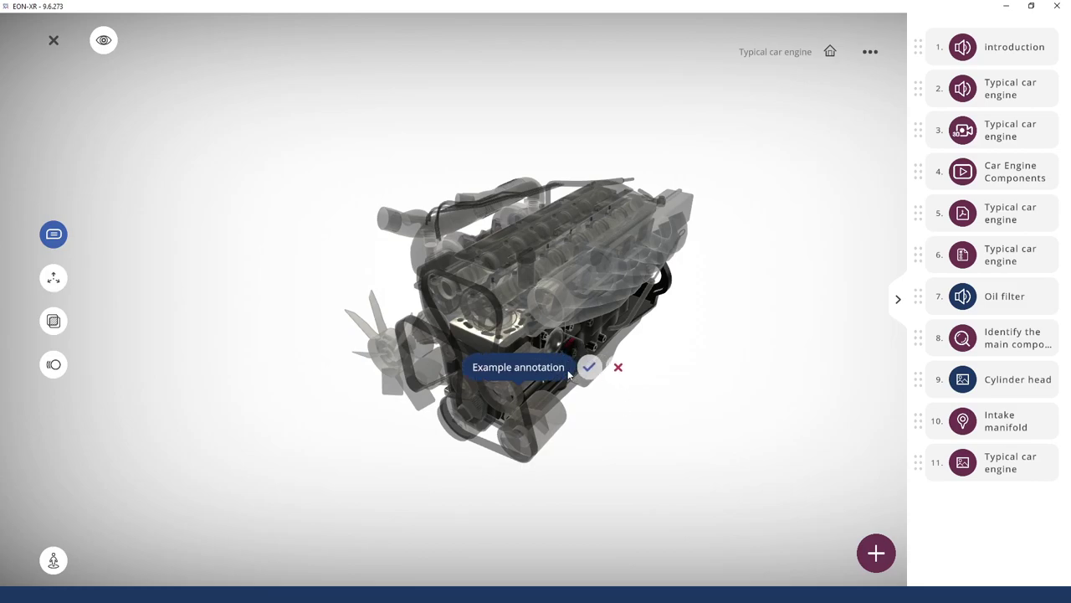
pyautogui.click(590, 368)
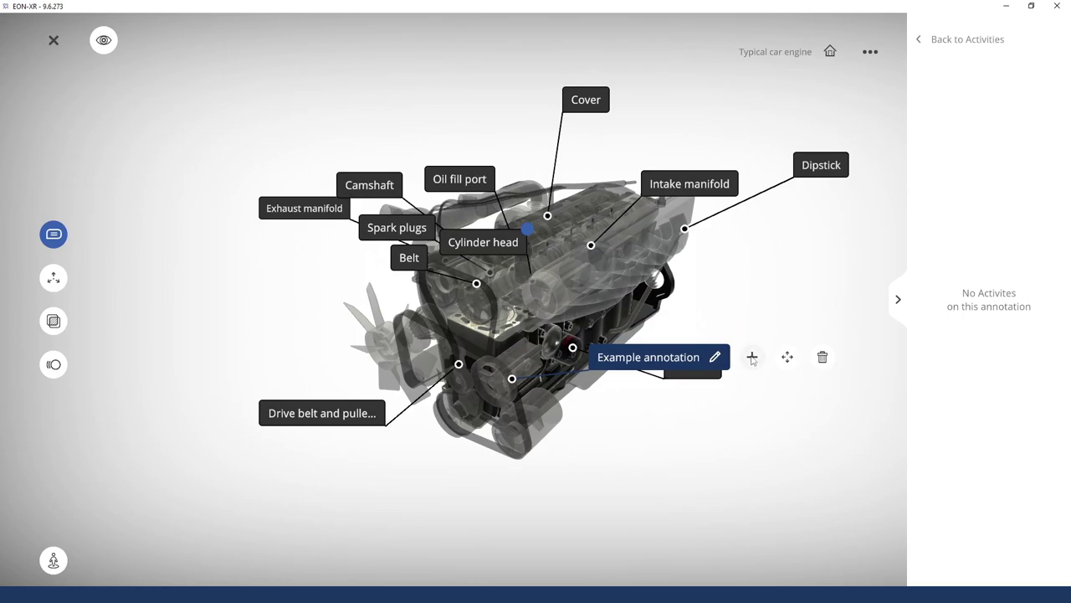
# Deselect the new annotation and hide all annotation labels
pyautogui.click(808, 278)
pyautogui.click(706, 359)
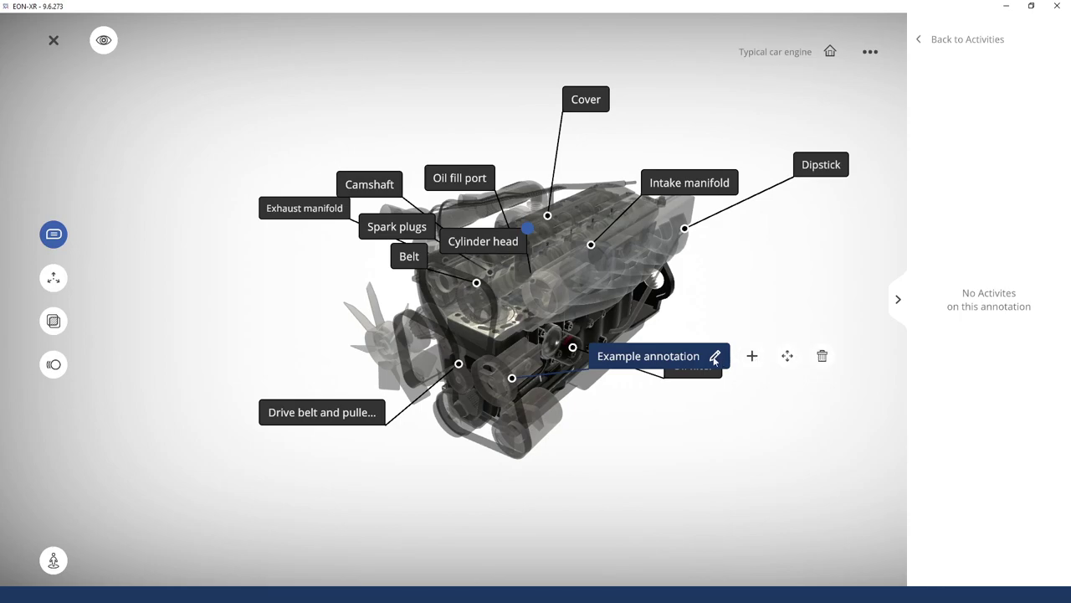
pyautogui.moveTo(748, 311); pyautogui.dragTo(781, 276)
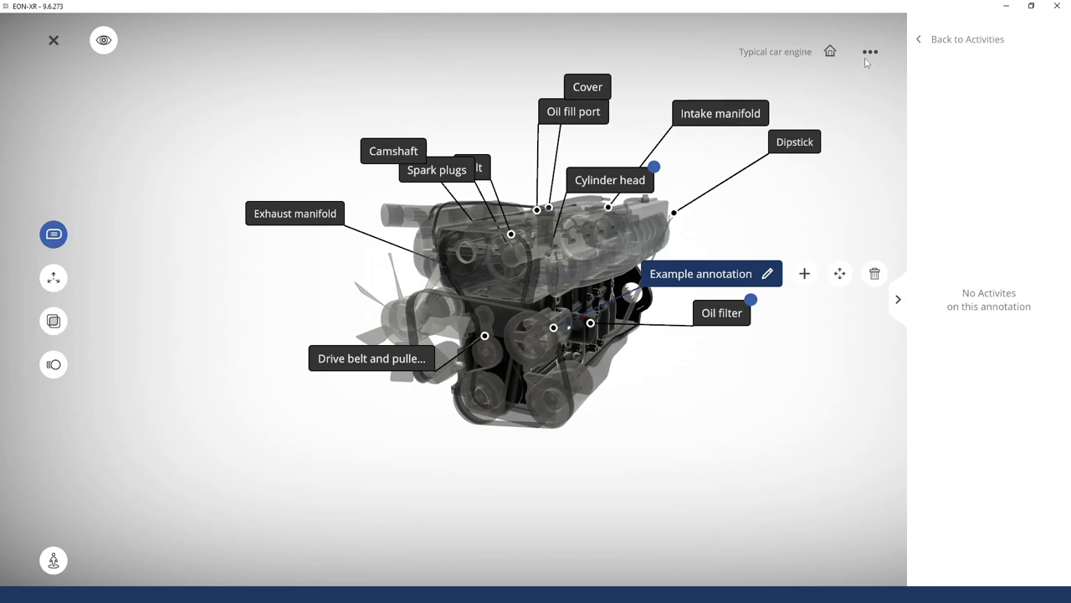
pyautogui.click(837, 198)
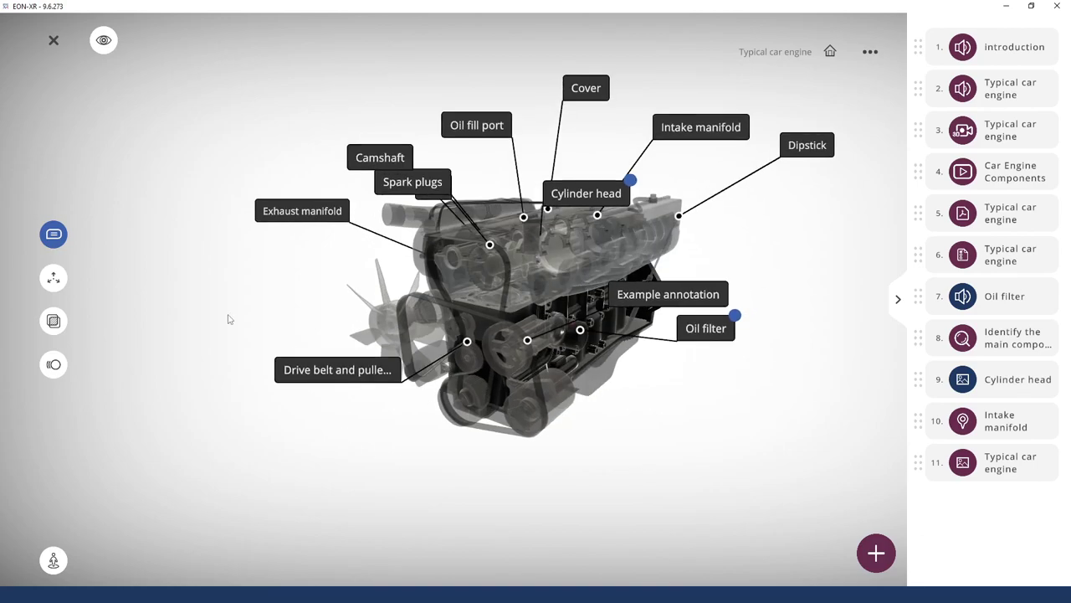
pyautogui.click(65, 241)
# Briefly isolate the cylinder block, then restore the full engine model
pyautogui.moveTo(700, 313)
pyautogui.mouseDown()
pyautogui.moveTo(563, 322)
pyautogui.moveTo(612, 371)
pyautogui.mouseUp()
pyautogui.moveTo(577, 283); pyautogui.dragTo(586, 418)
pyautogui.moveTo(690, 356); pyautogui.dragTo(548, 356, button='right')
pyautogui.moveTo(548, 356); pyautogui.dragTo(472, 351)
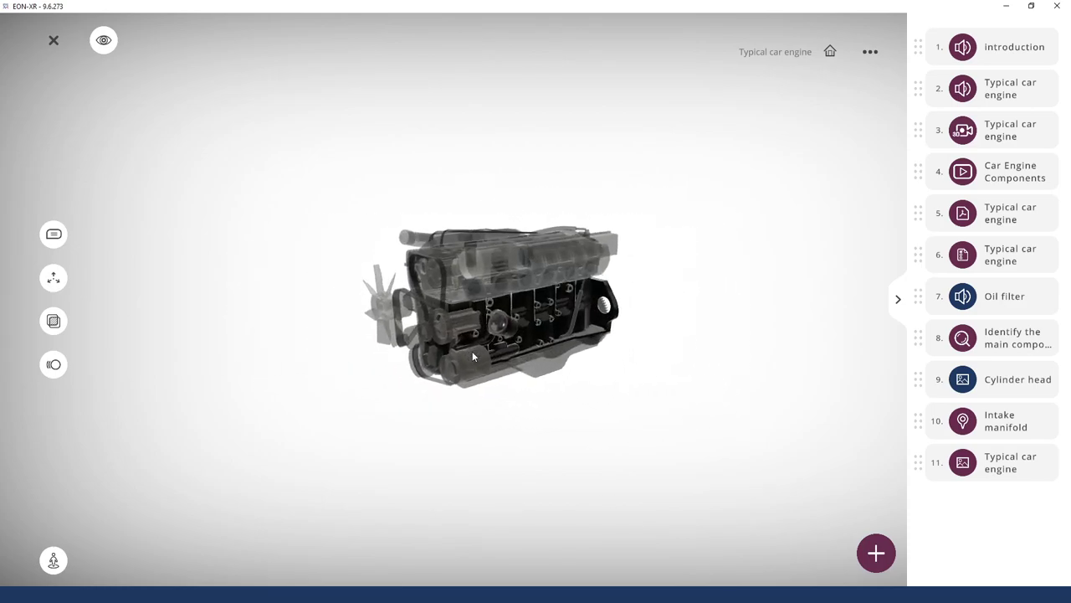
pyautogui.doubleClick(519, 323)
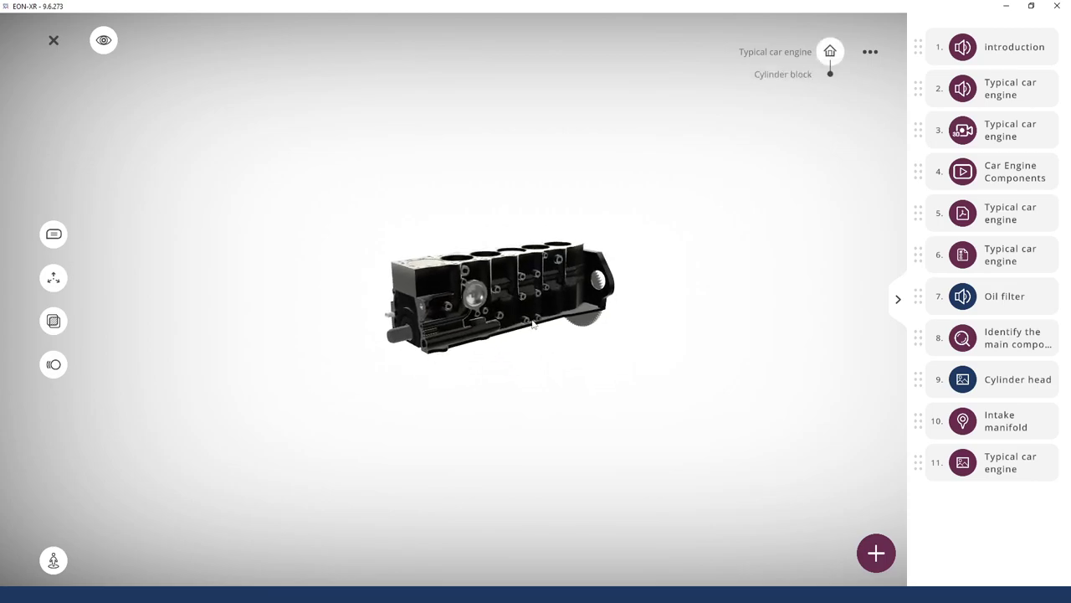
pyautogui.click(831, 51)
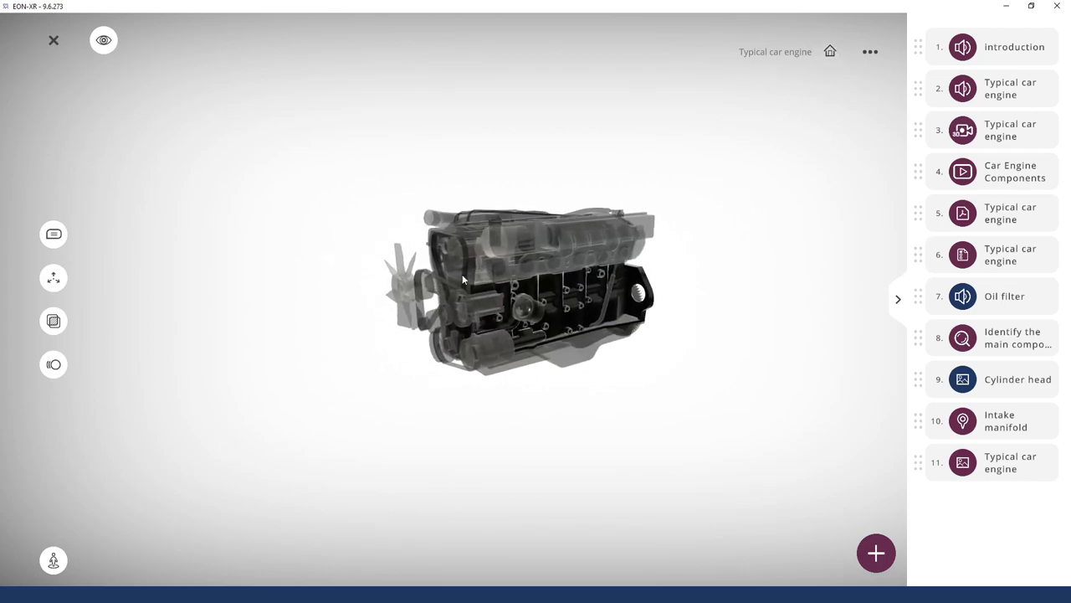
# Reset the engine to its default centred home view
pyautogui.click(55, 561)
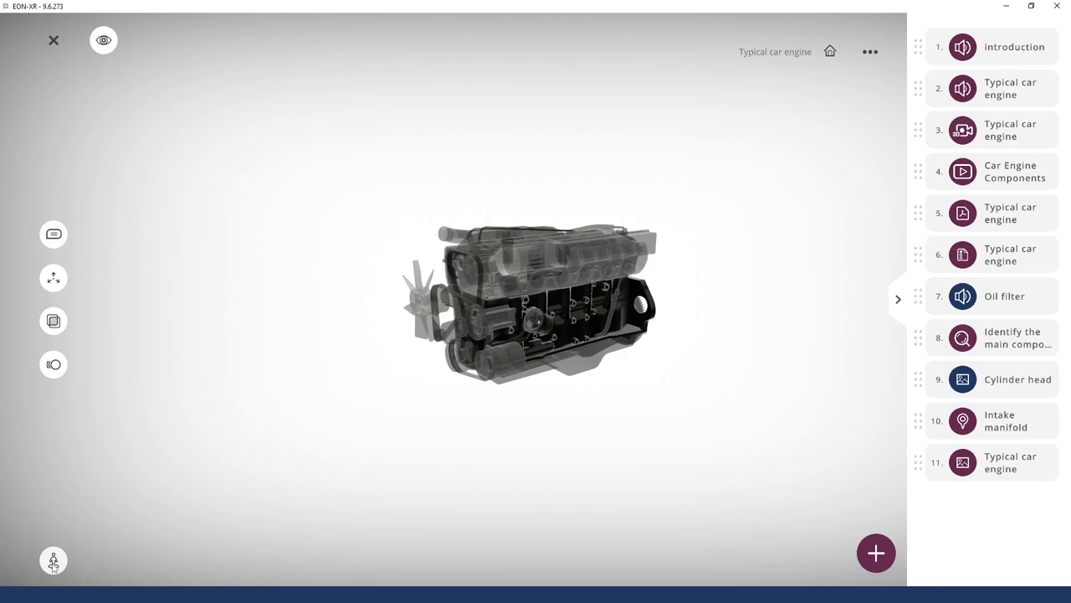
pyautogui.moveTo(203, 429); pyautogui.dragTo(323, 394)
pyautogui.click(55, 561)
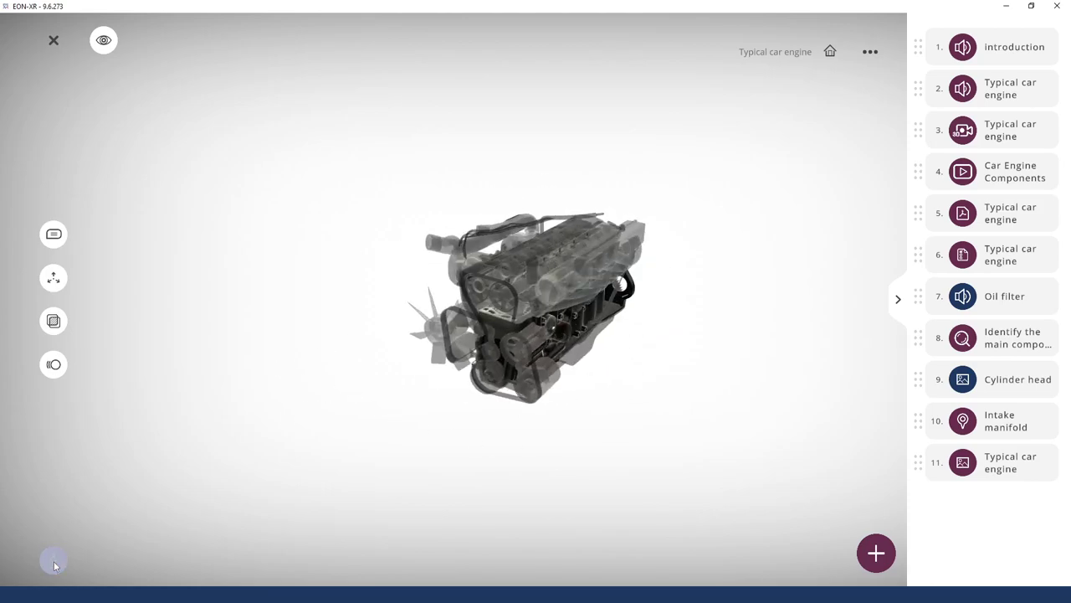
pyautogui.moveTo(461, 528); pyautogui.dragTo(444, 574)
pyautogui.click(53, 561)
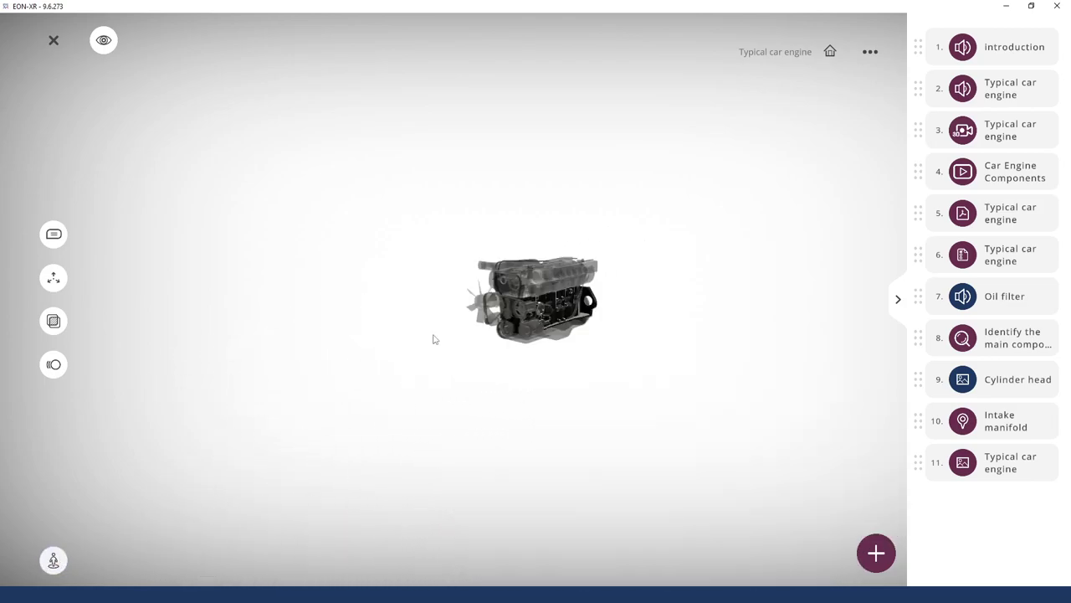
pyautogui.click(830, 53)
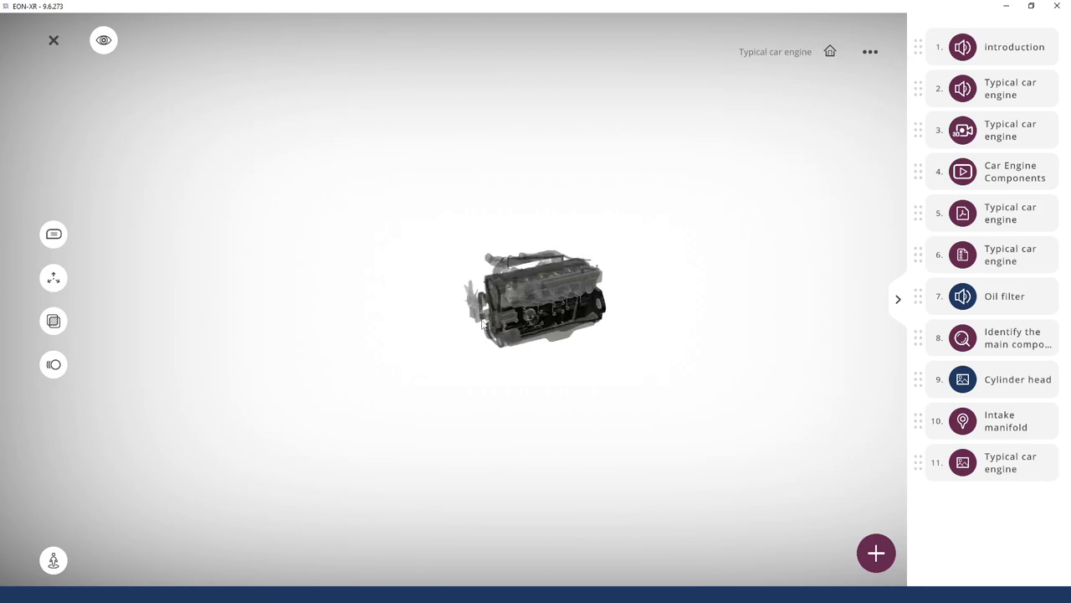
pyautogui.click(831, 53)
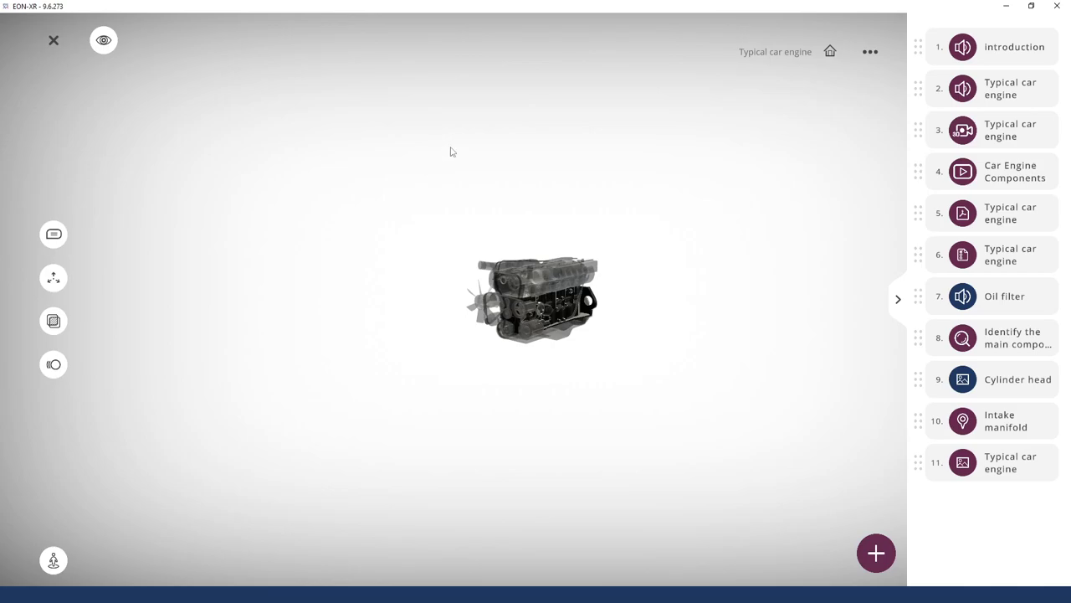
pyautogui.click(870, 52)
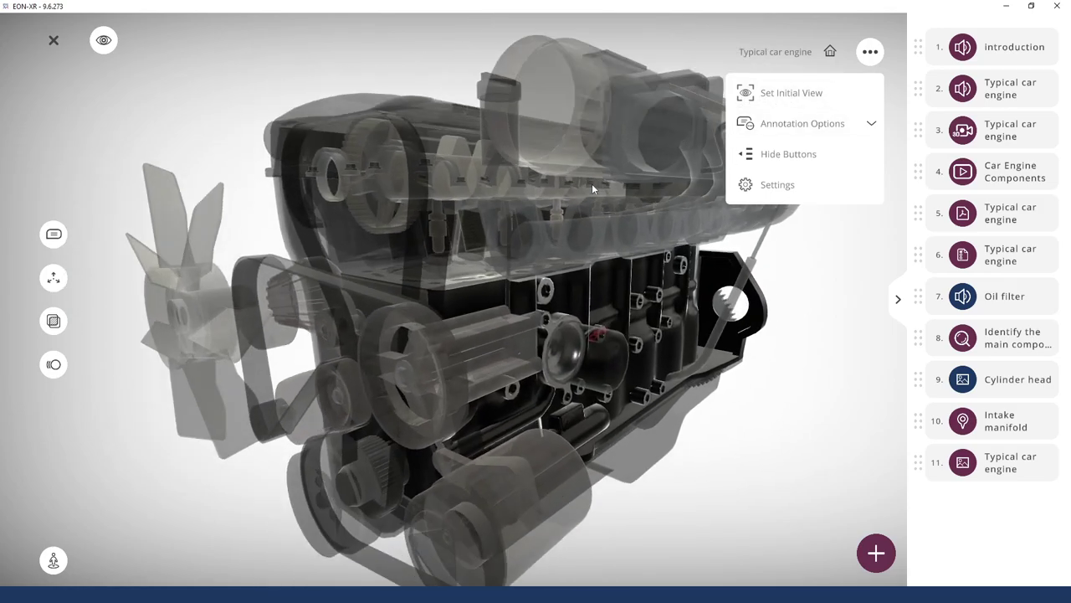
# Save the close-up as the initial view and hide the on-screen buttons
pyautogui.click(788, 95)
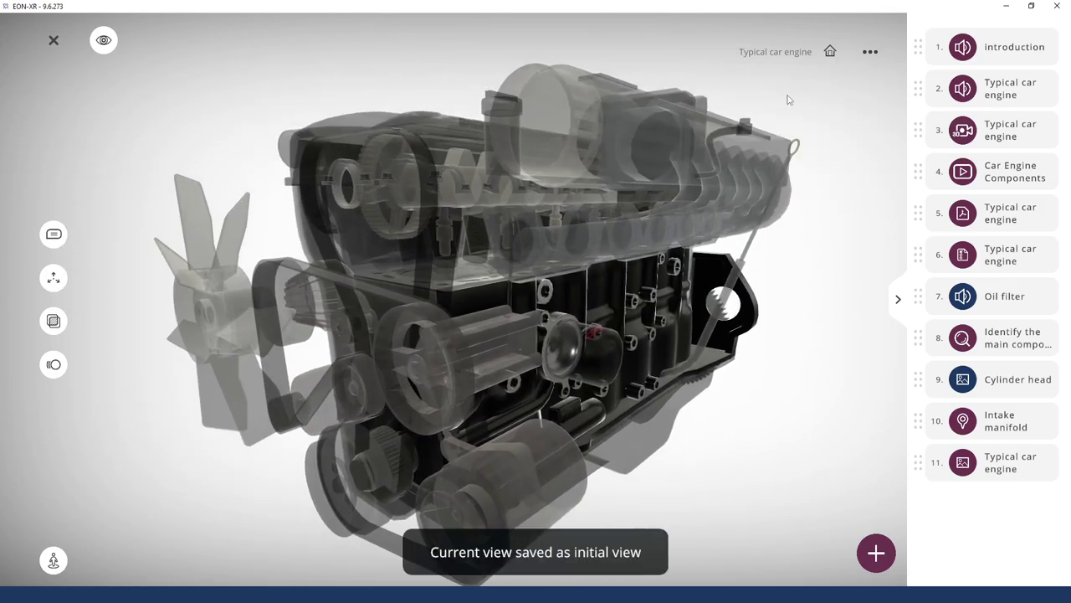
pyautogui.click(878, 55)
pyautogui.click(873, 125)
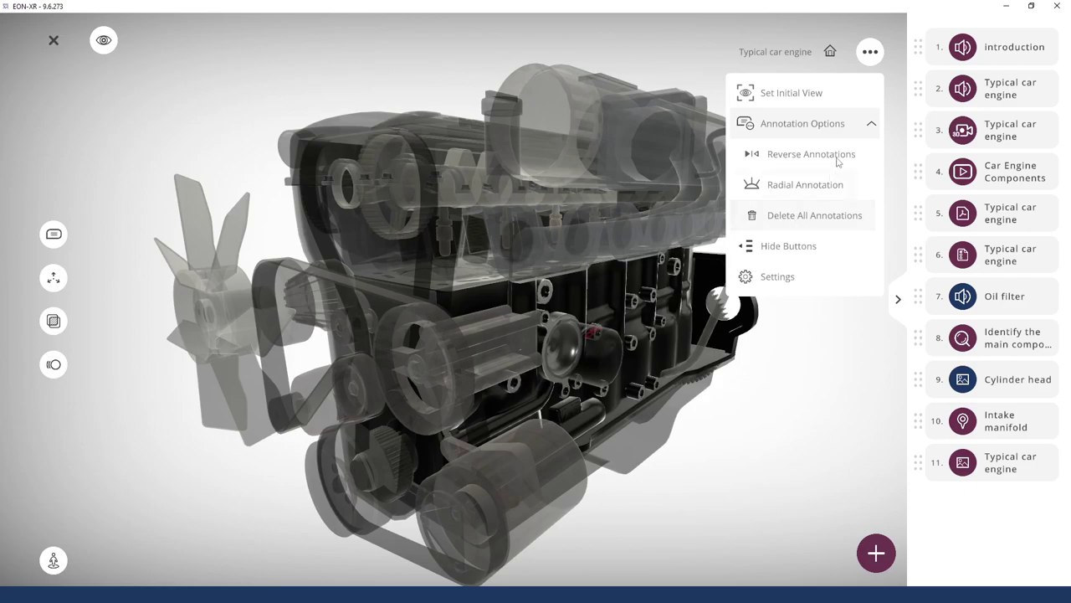
pyautogui.click(788, 246)
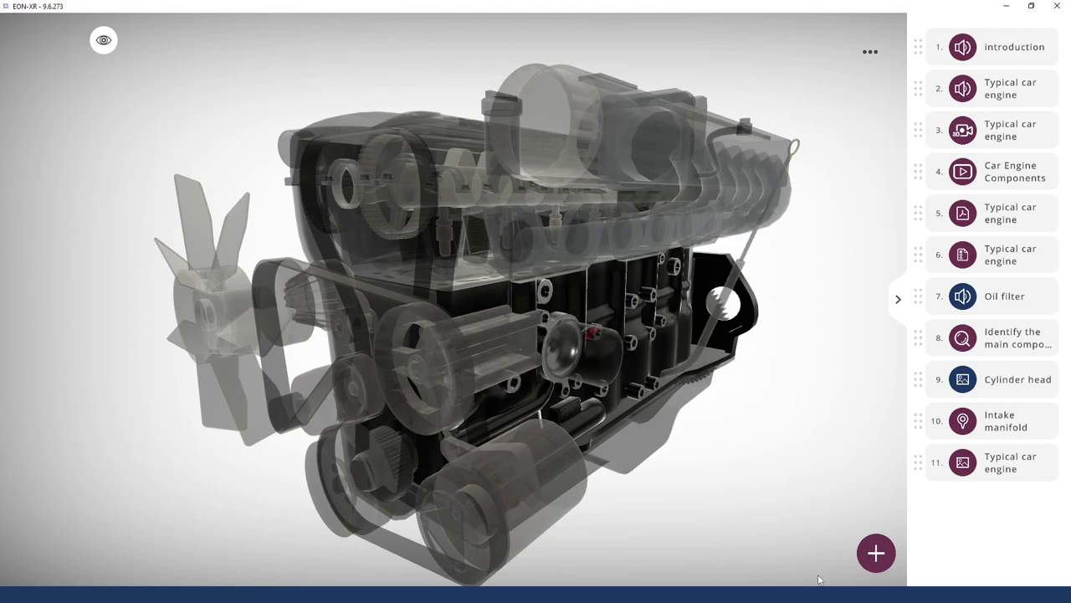
# Show the on-screen buttons again and bring up the scene Settings dialog
pyautogui.click(869, 54)
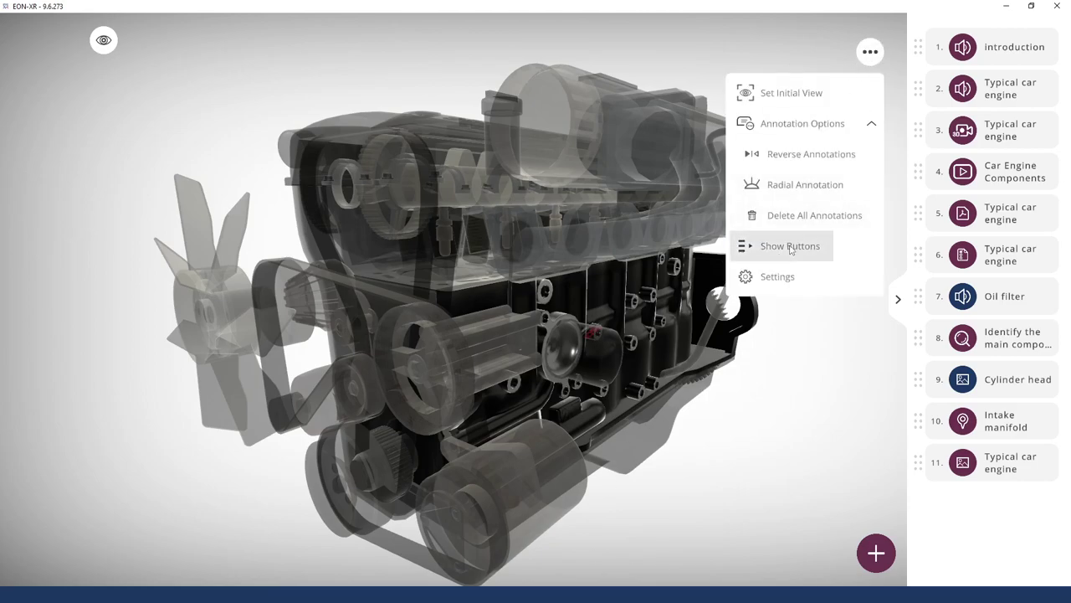
pyautogui.click(792, 247)
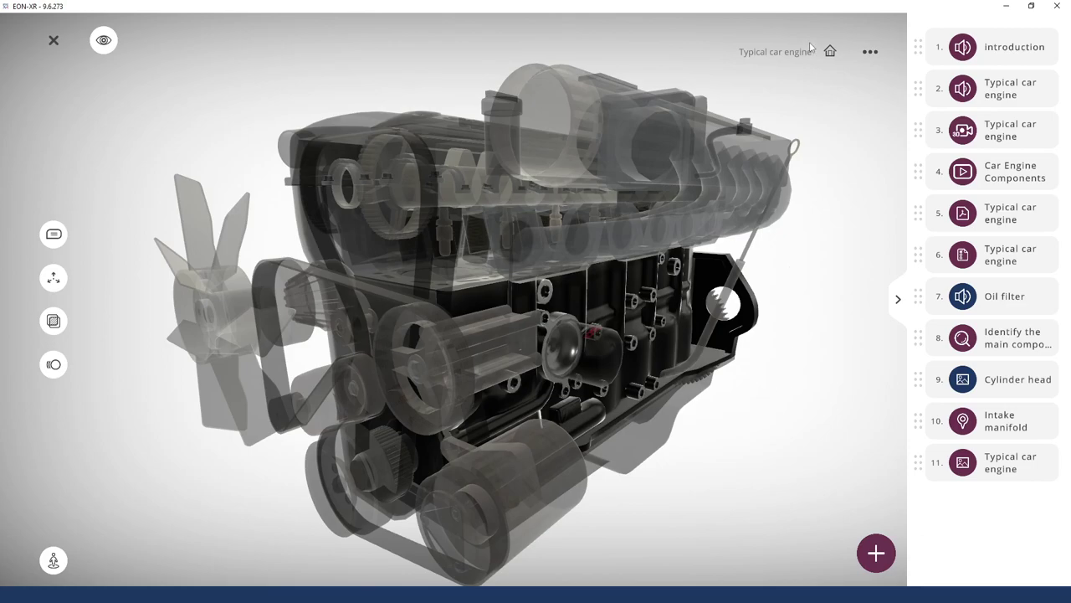
pyautogui.click(878, 50)
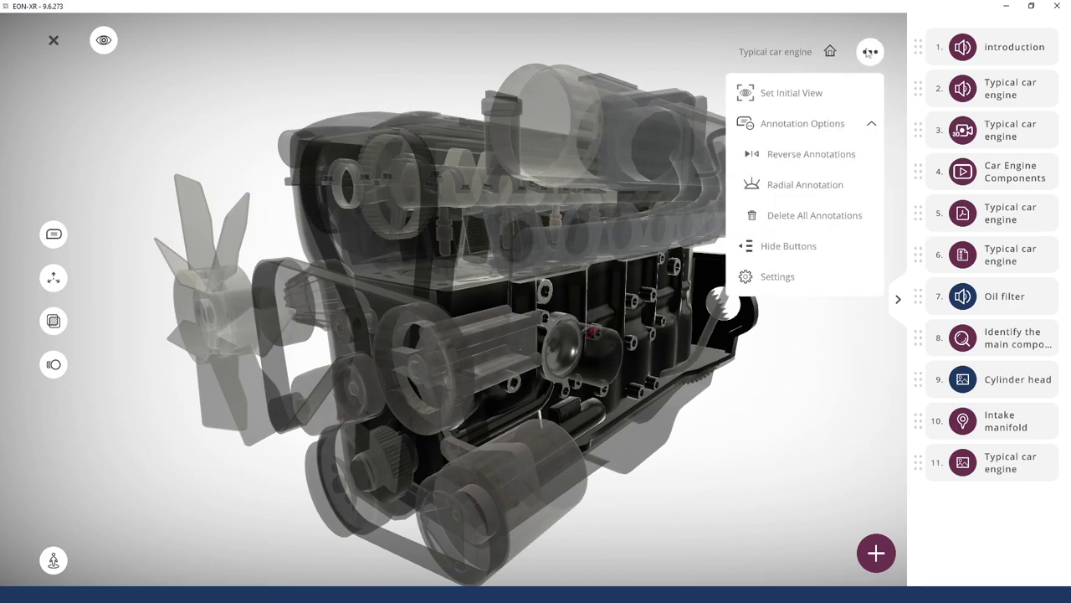
pyautogui.click(778, 277)
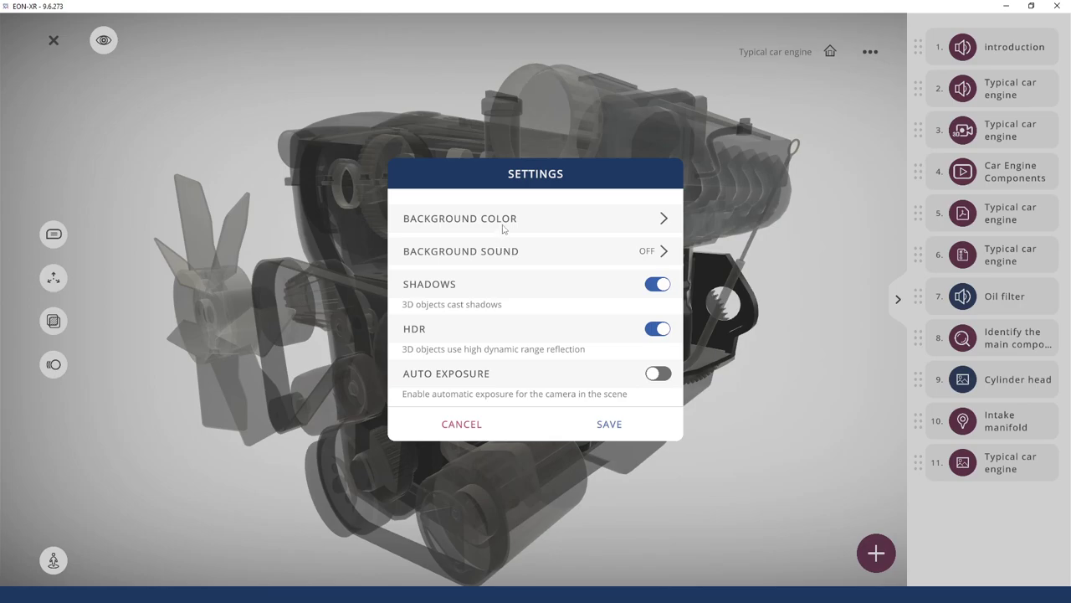
# Set the scene background colour to light blue
pyautogui.click(458, 223)
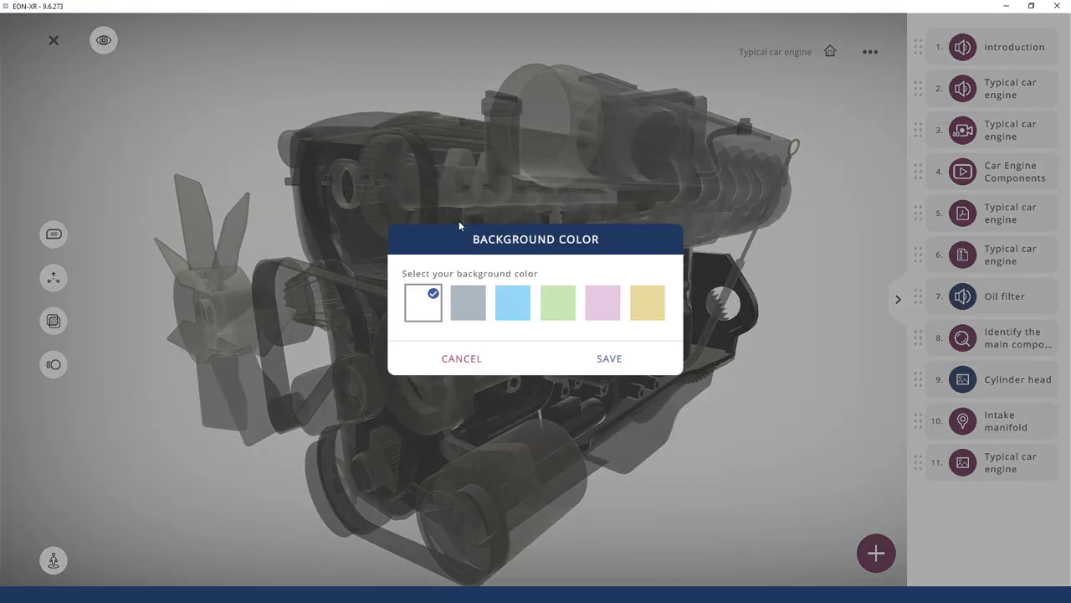
pyautogui.click(646, 302)
pyautogui.click(589, 310)
pyautogui.click(557, 303)
pyautogui.click(514, 306)
pyautogui.click(606, 359)
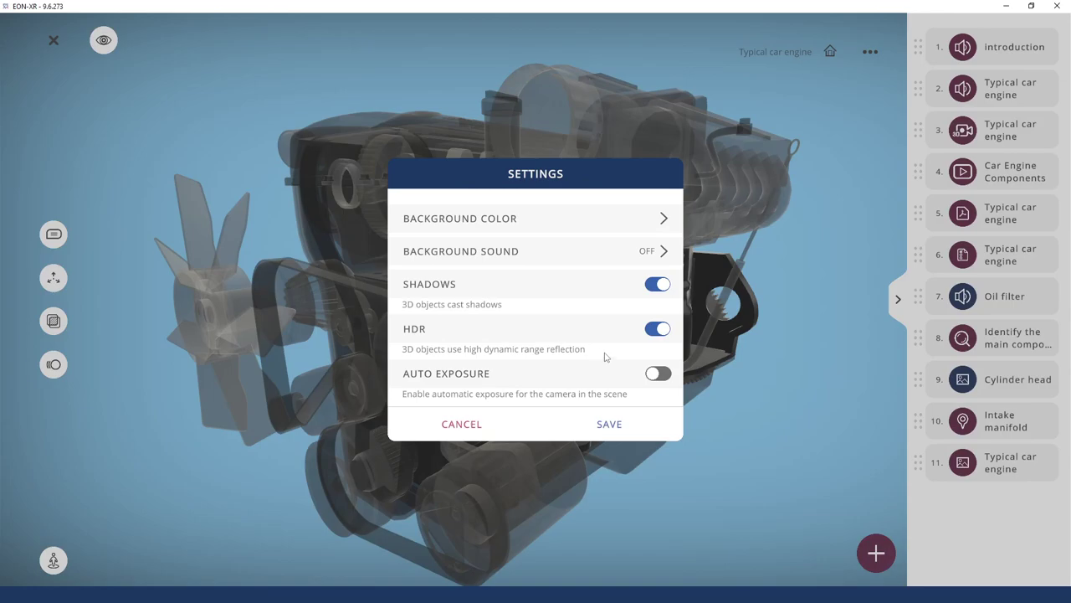
# Lower the background sound volume to about half and save the scene settings
pyautogui.click(477, 253)
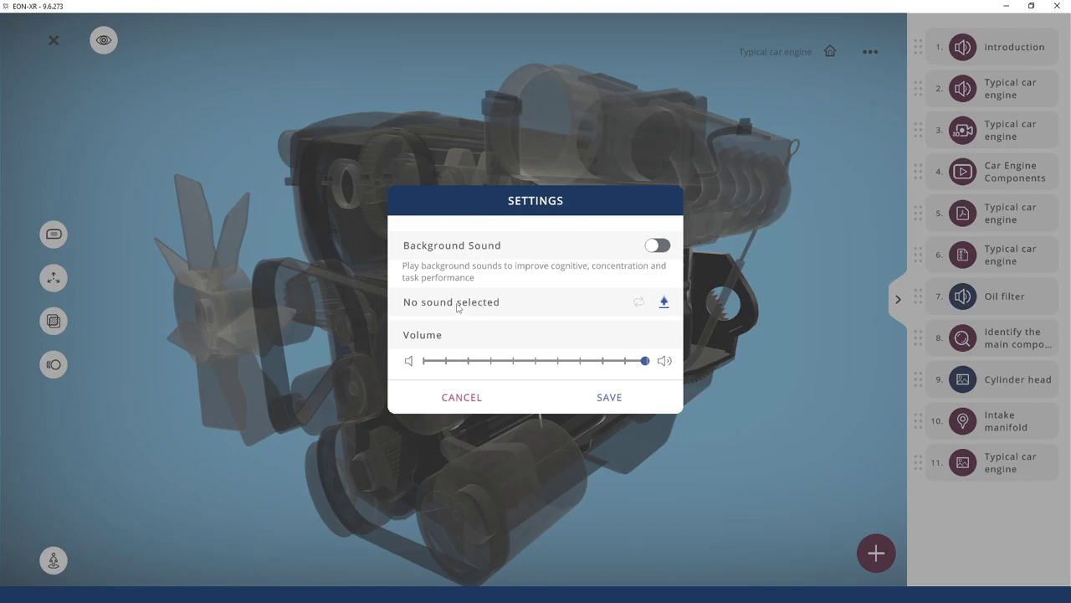
pyautogui.moveTo(646, 362); pyautogui.dragTo(660, 366)
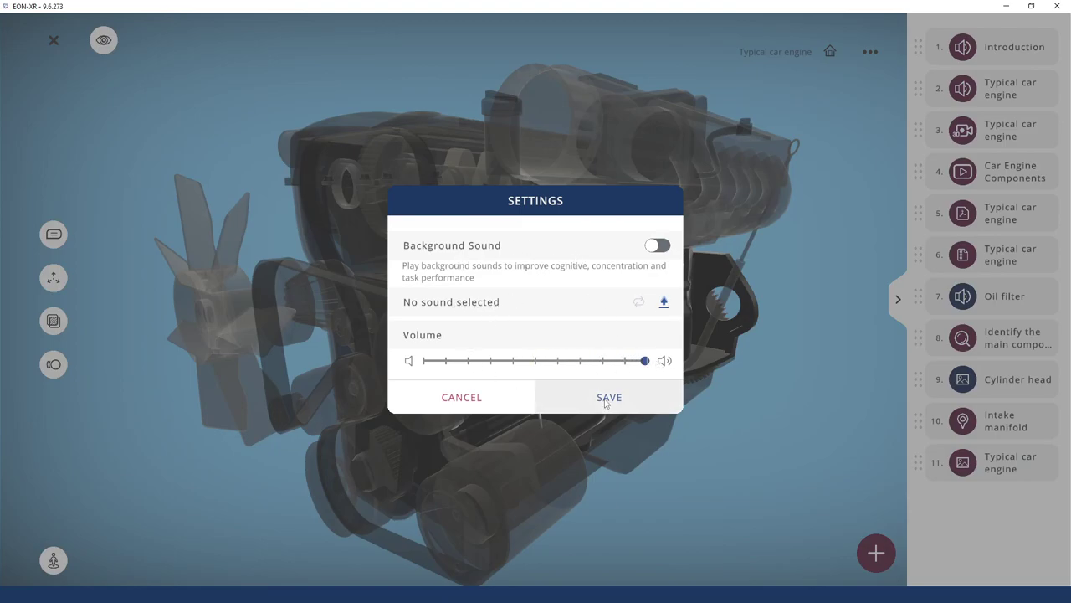
pyautogui.click(608, 399)
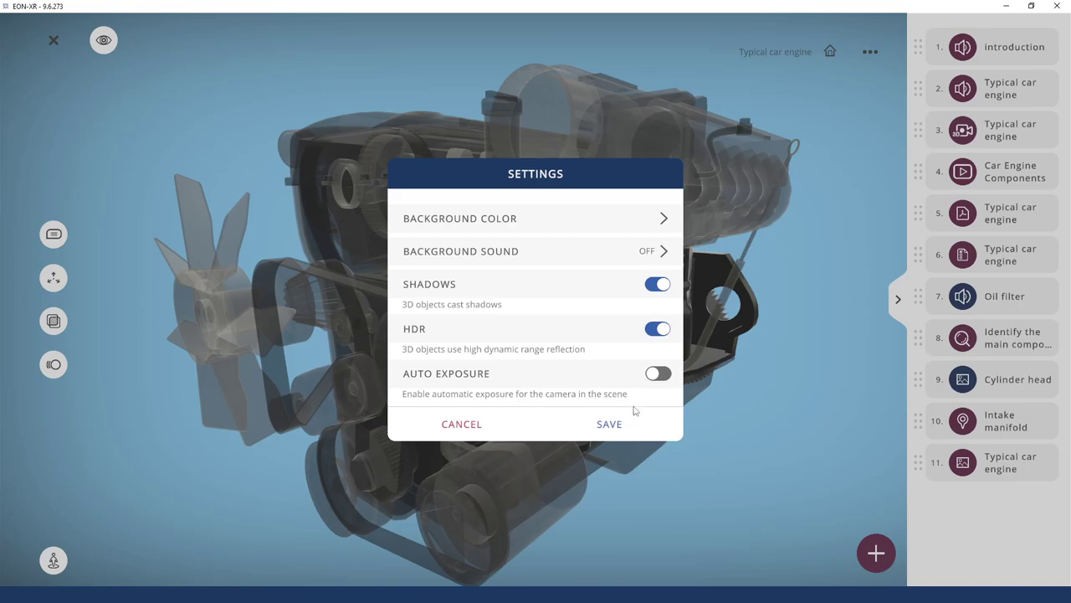
pyautogui.click(609, 425)
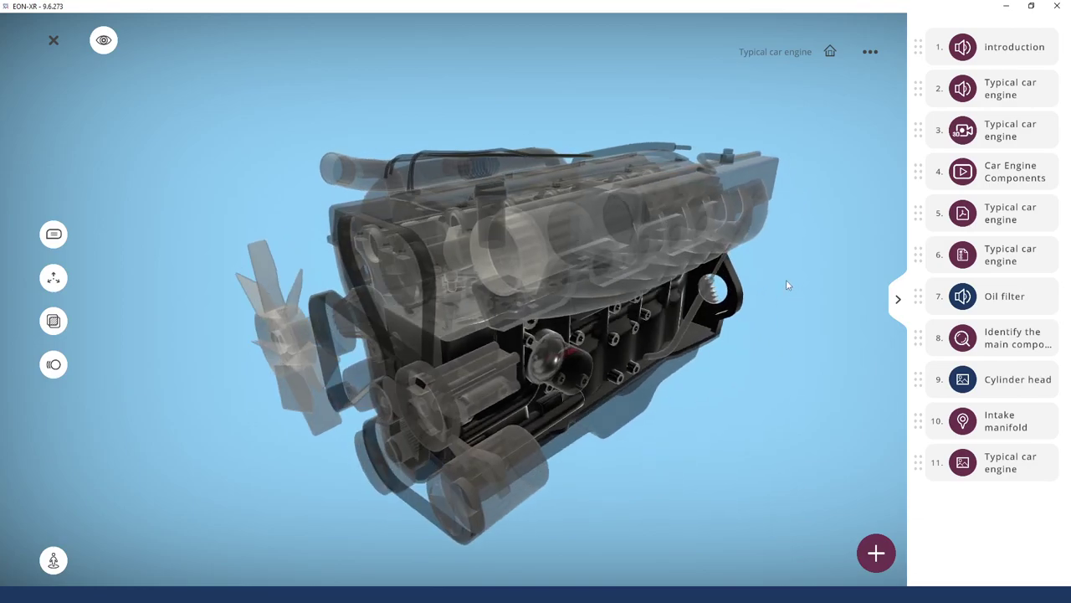
# Preview the lesson in Play mode with part labels shown and the step list open
pyautogui.click(898, 299)
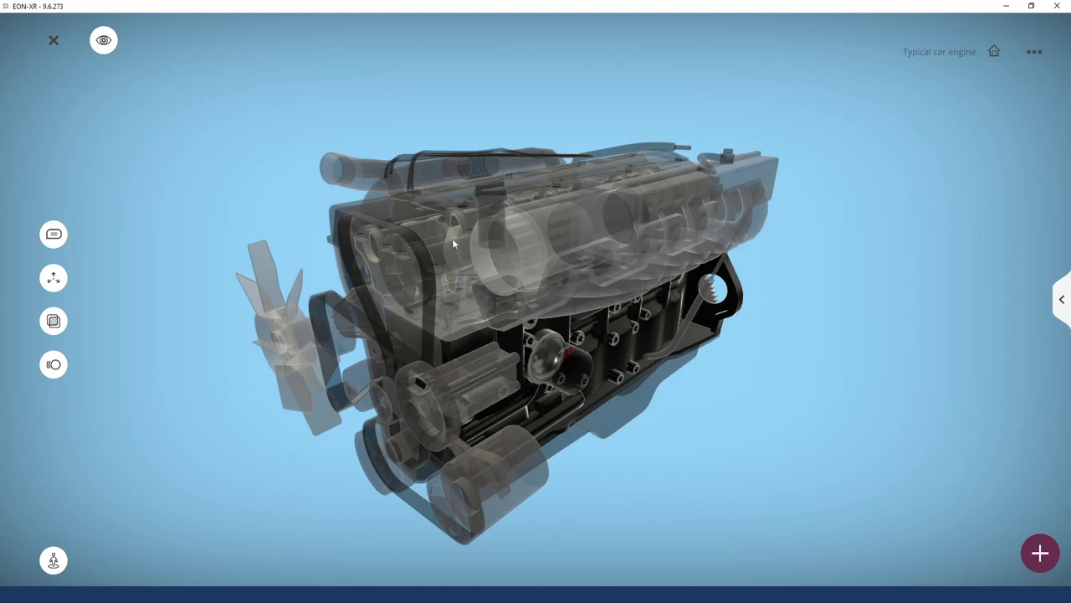
pyautogui.click(104, 44)
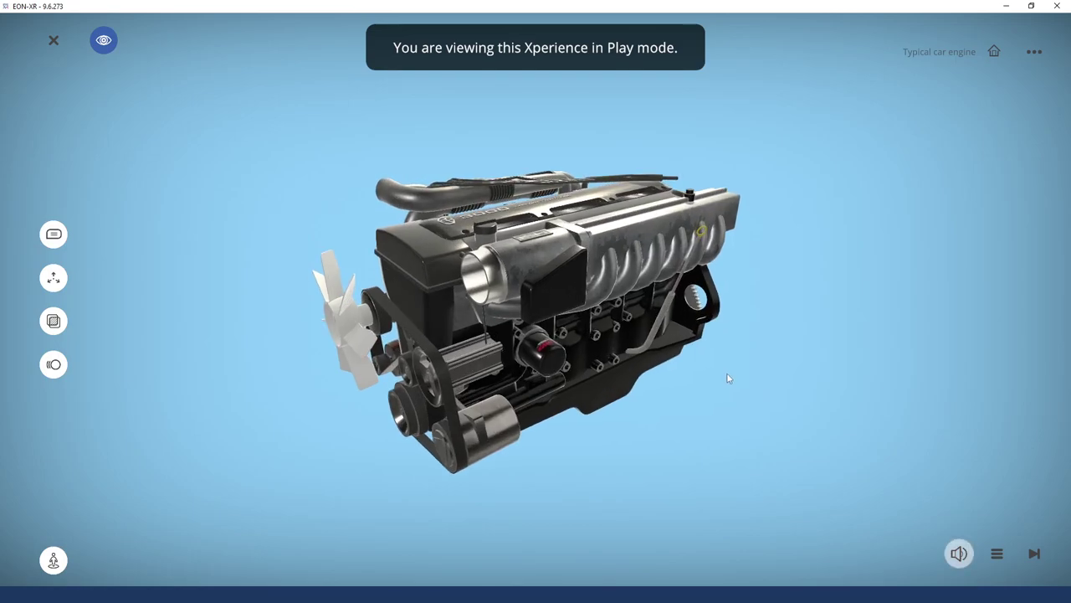
pyautogui.click(53, 235)
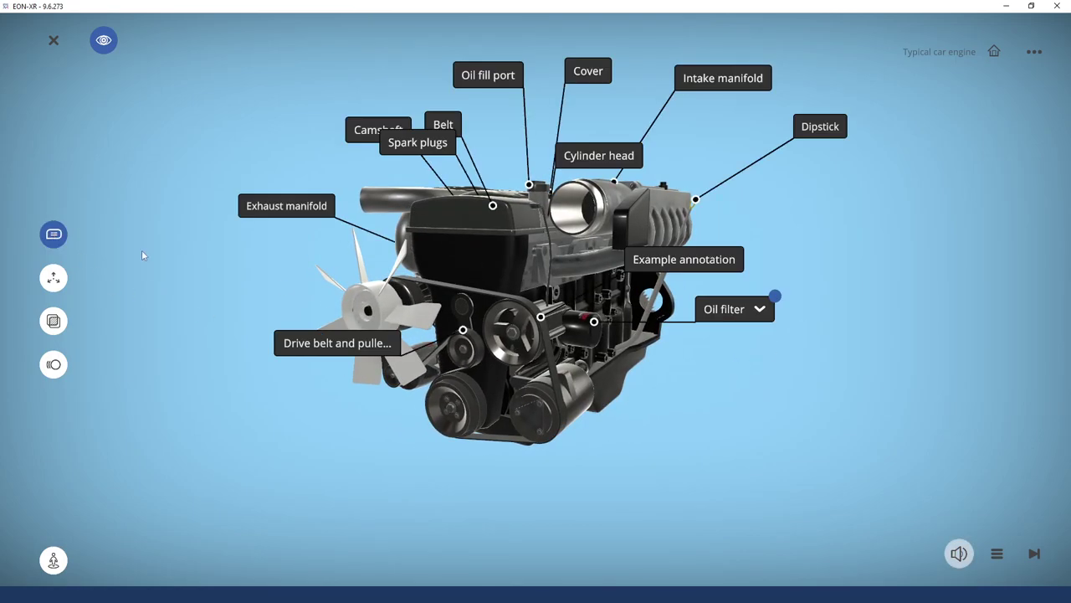
pyautogui.moveTo(795, 427); pyautogui.dragTo(740, 325)
pyautogui.moveTo(770, 426); pyautogui.dragTo(696, 328)
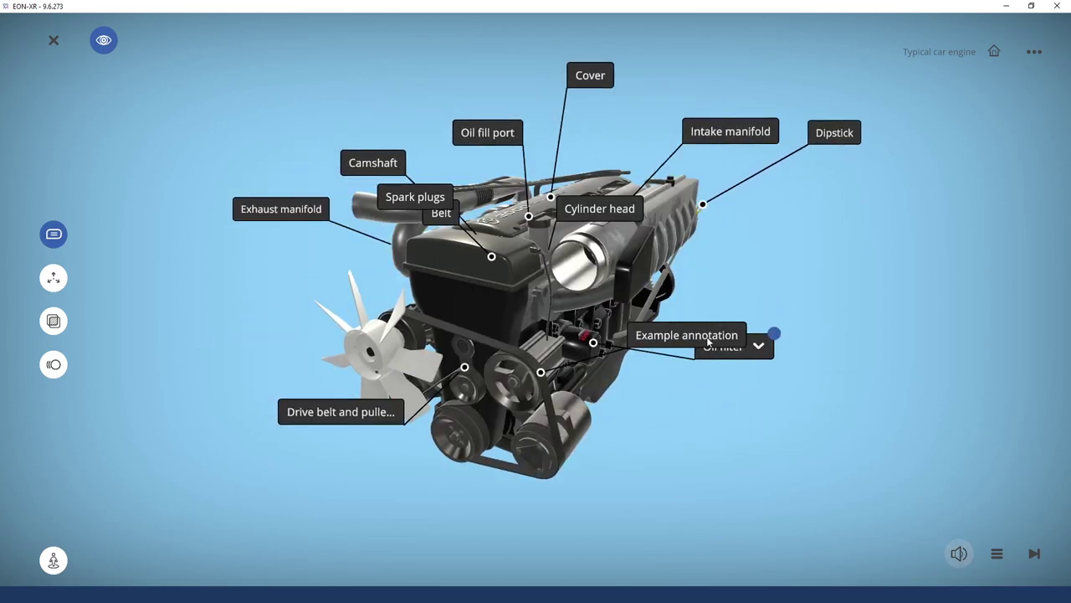
pyautogui.moveTo(756, 270); pyautogui.dragTo(846, 300)
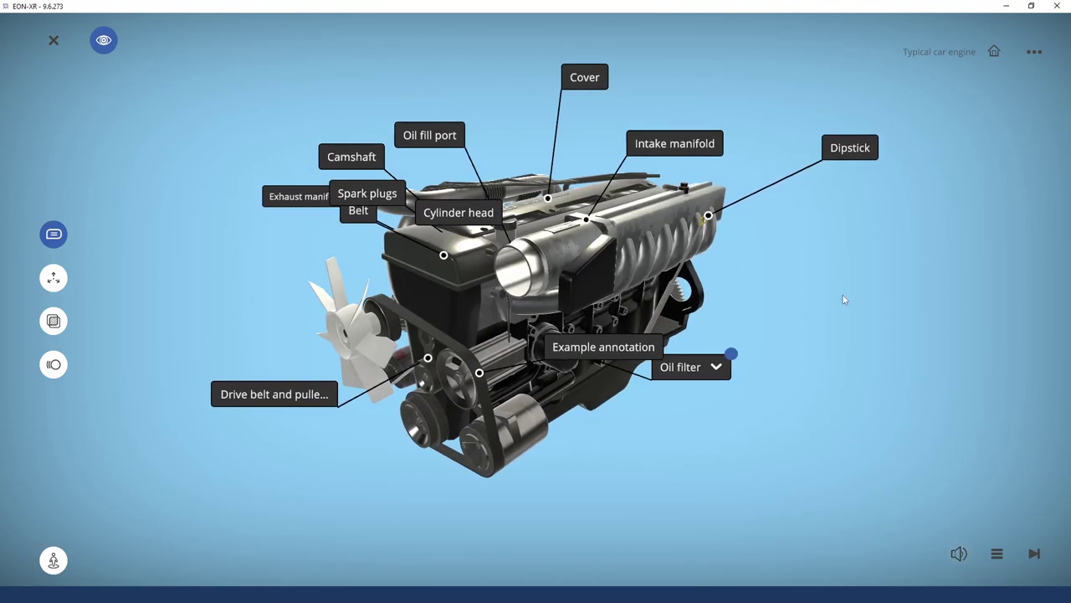
pyautogui.click(998, 555)
pyautogui.moveTo(1015, 372); pyautogui.dragTo(1010, 339)
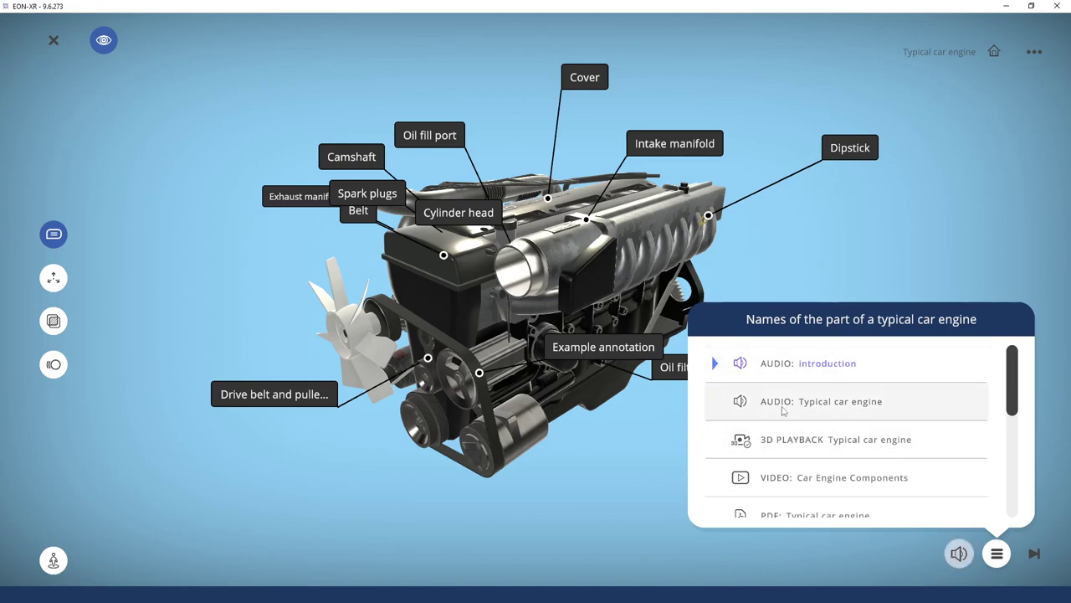
# Play the introduction and Typical car engine audio steps, with captions turned off
pyautogui.scroll(-1, 780, 489)
pyautogui.moveTo(1018, 378); pyautogui.dragTo(1009, 346)
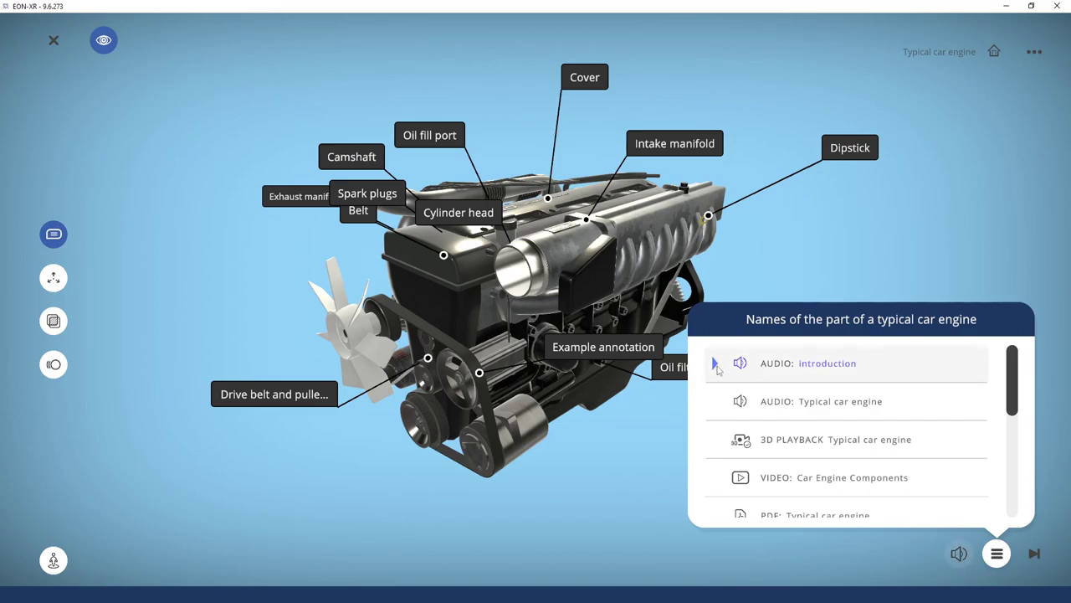
pyautogui.click(820, 369)
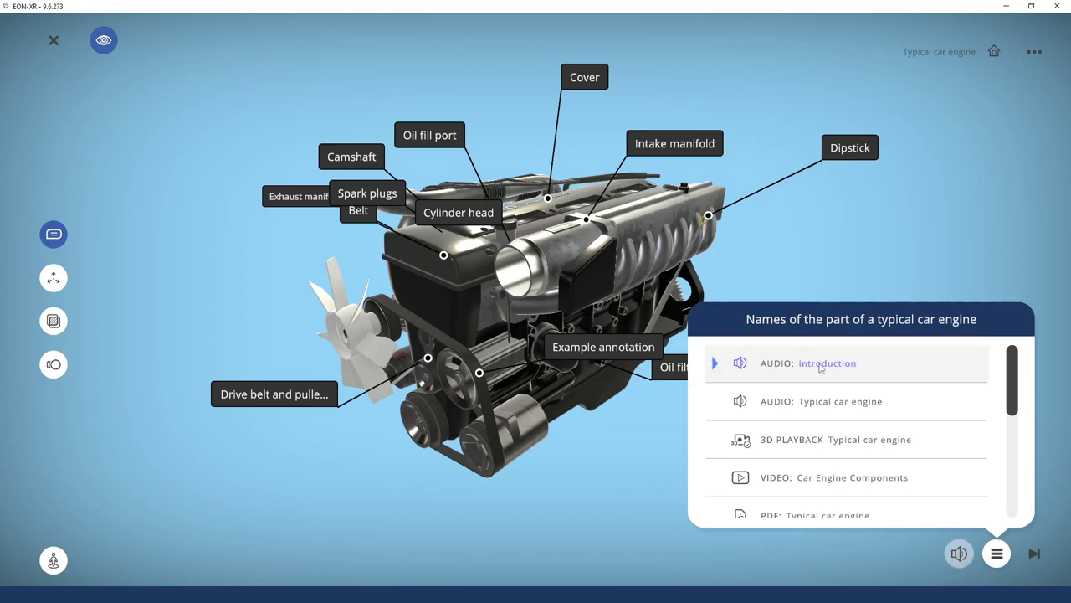
pyautogui.click(958, 553)
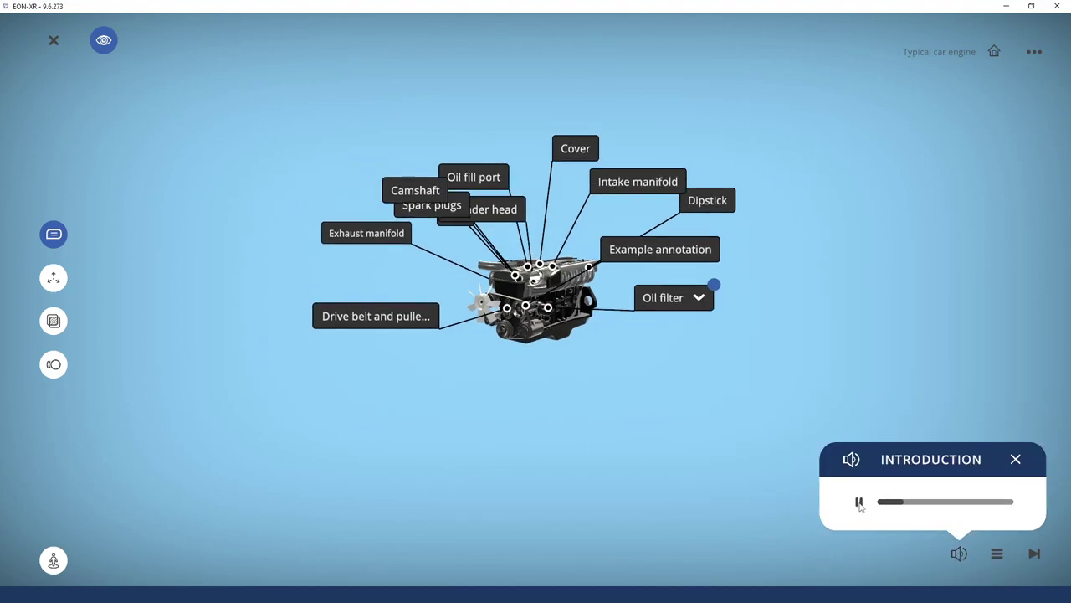
pyautogui.click(997, 554)
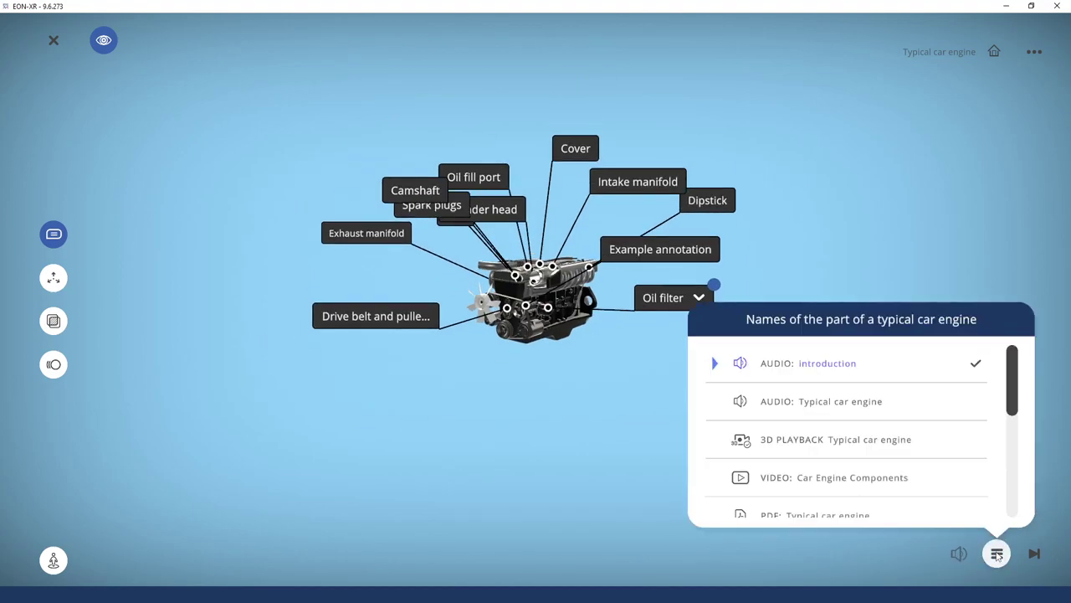
pyautogui.click(976, 363)
pyautogui.click(847, 404)
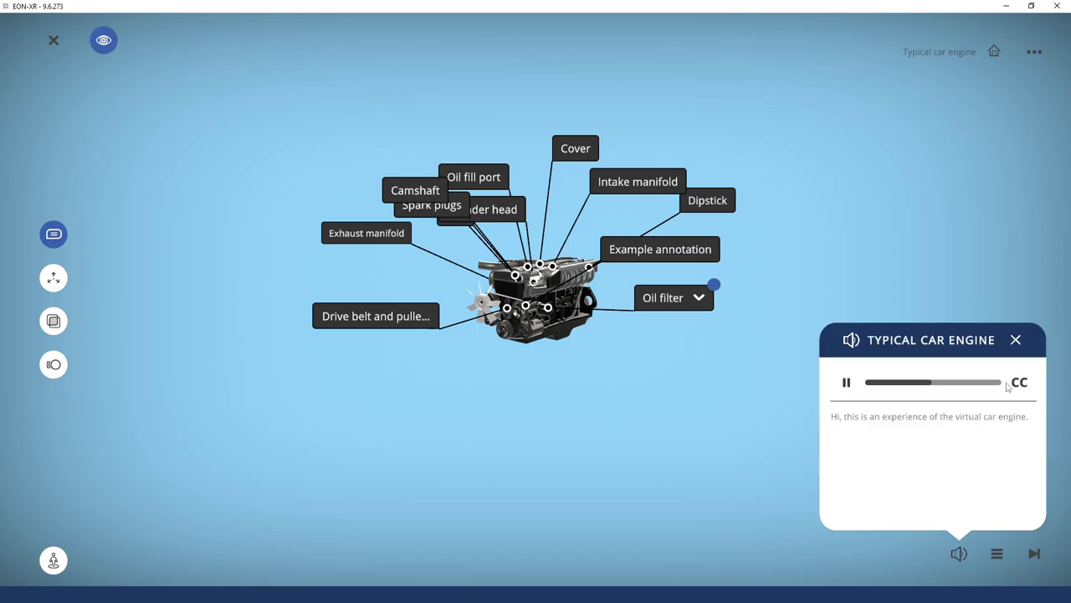
pyautogui.click(1020, 384)
pyautogui.click(997, 554)
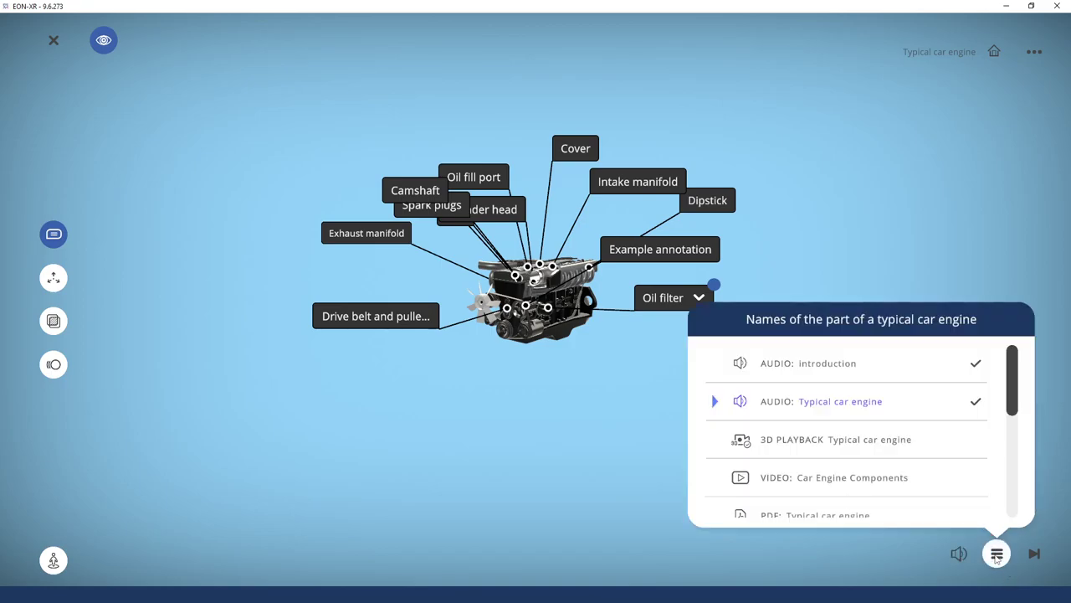
# Run the 3D playback briefly, then start a timed 3D assessment
pyautogui.click(795, 446)
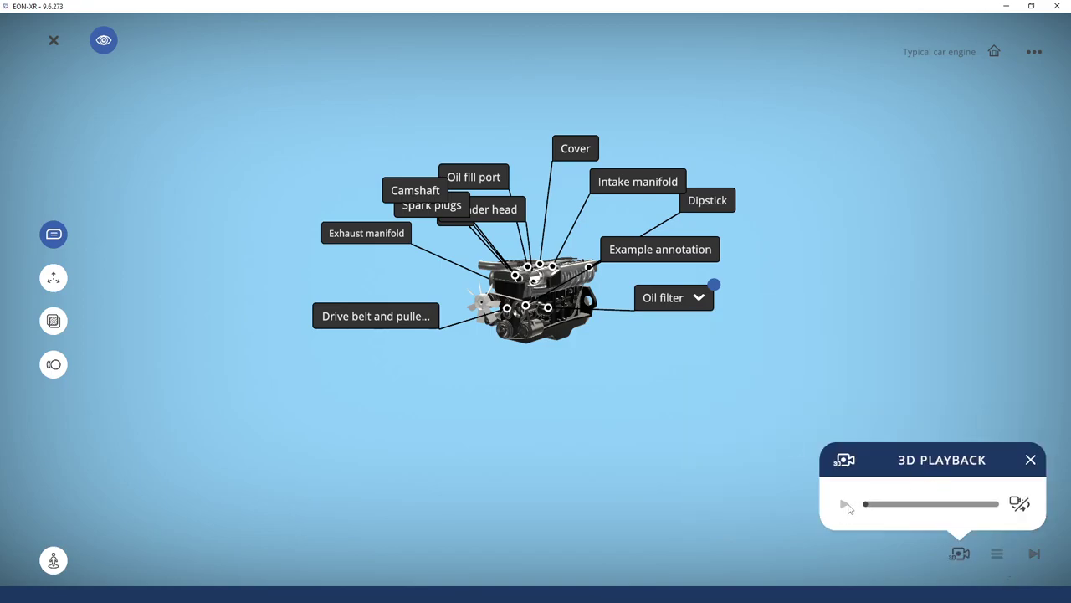
pyautogui.click(905, 502)
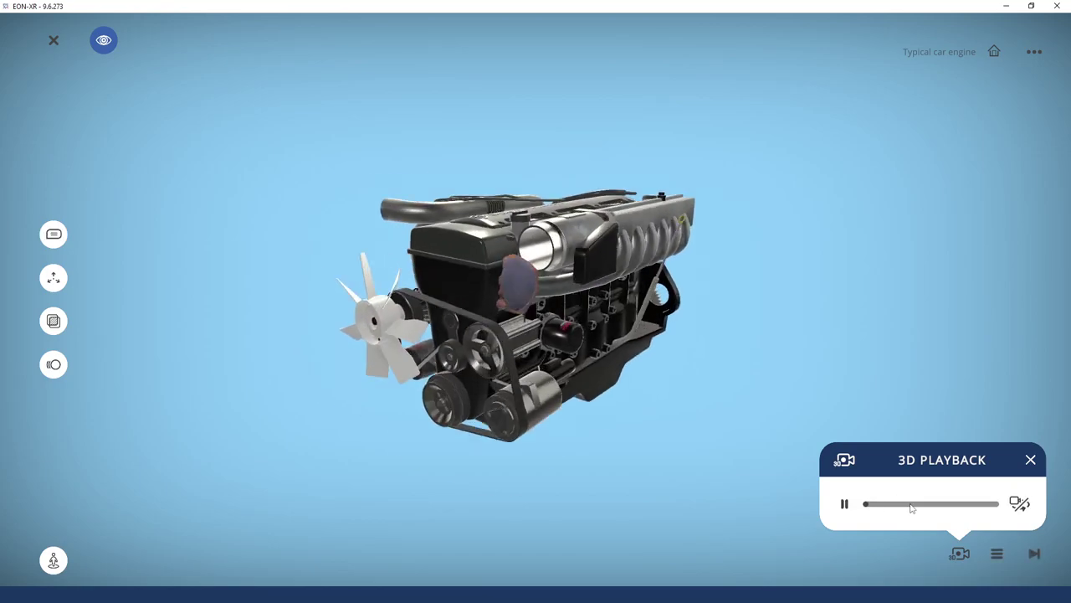
pyautogui.click(845, 504)
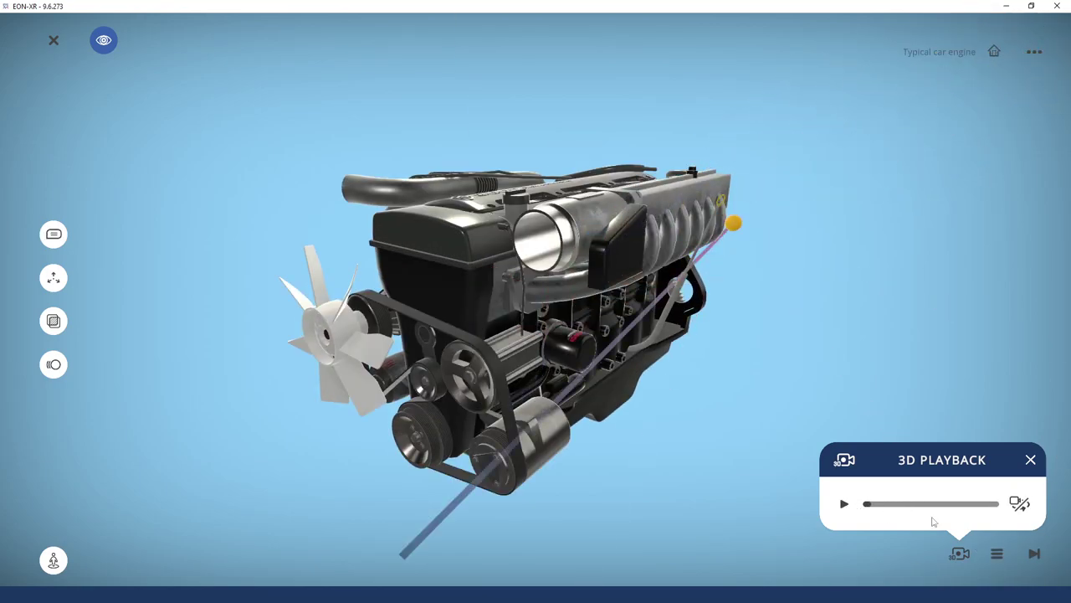
pyautogui.click(997, 553)
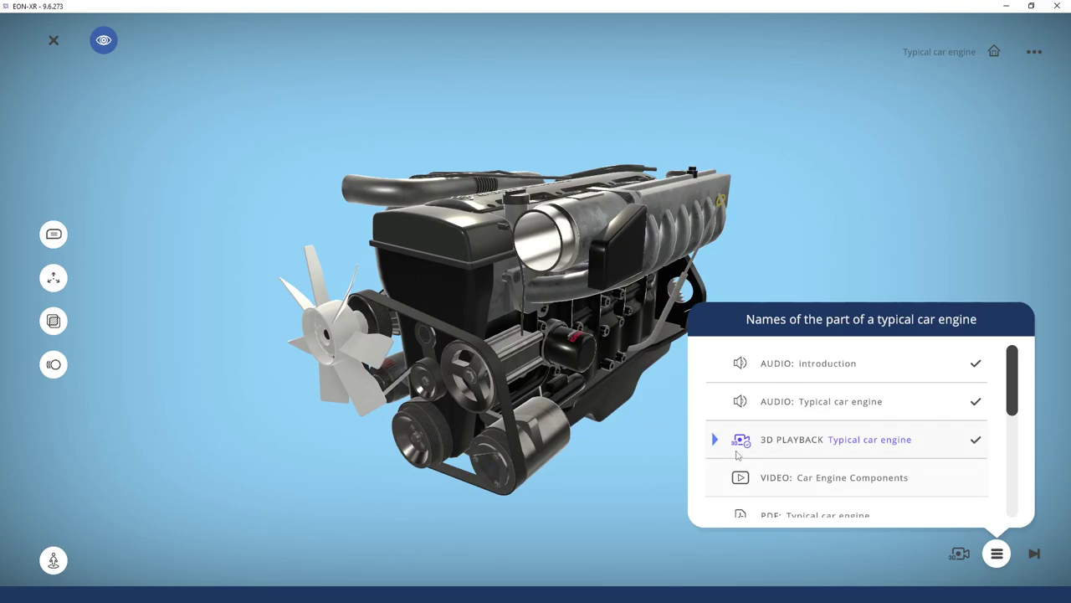
pyautogui.click(741, 452)
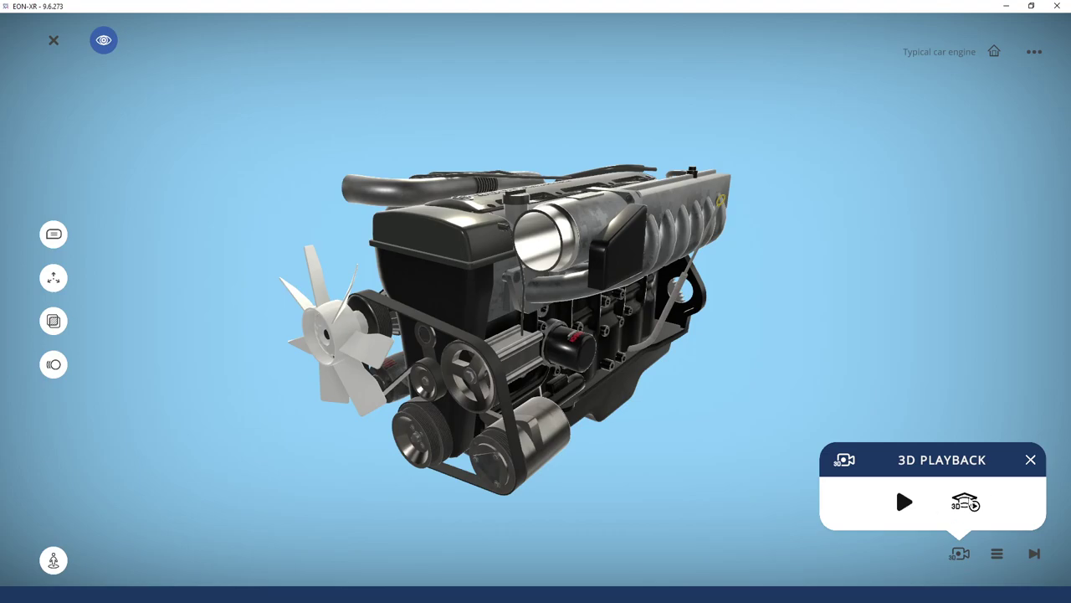
pyautogui.click(967, 503)
# Try X-ray and Explode, then isolate the cylinder block from the exploded engine
pyautogui.moveTo(666, 402); pyautogui.dragTo(756, 325)
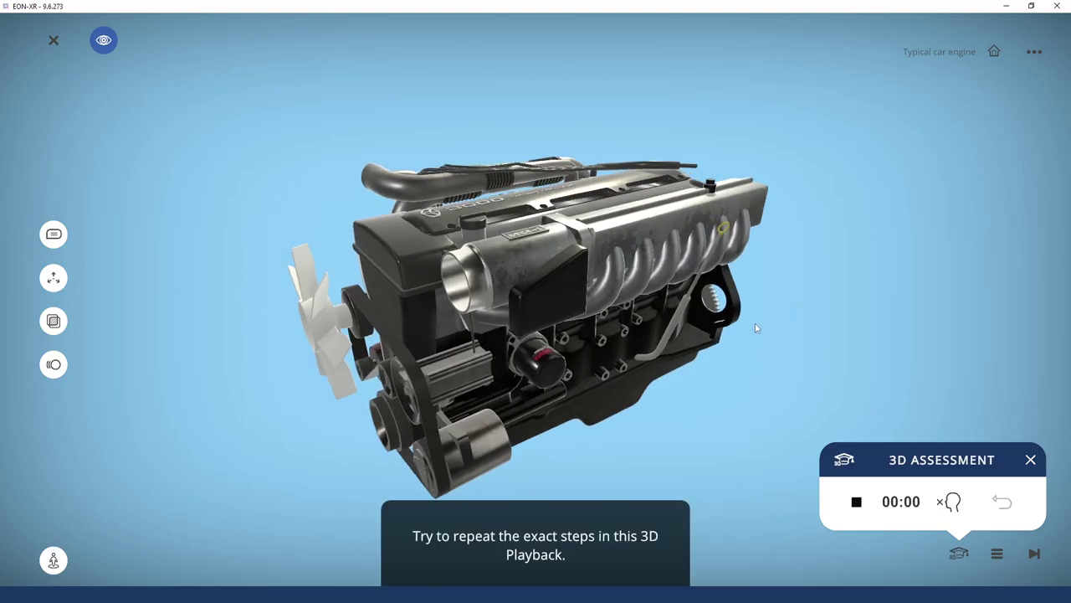
pyautogui.click(55, 323)
pyautogui.click(56, 323)
pyautogui.click(54, 277)
pyautogui.click(54, 277)
pyautogui.moveTo(396, 310); pyautogui.dragTo(418, 312)
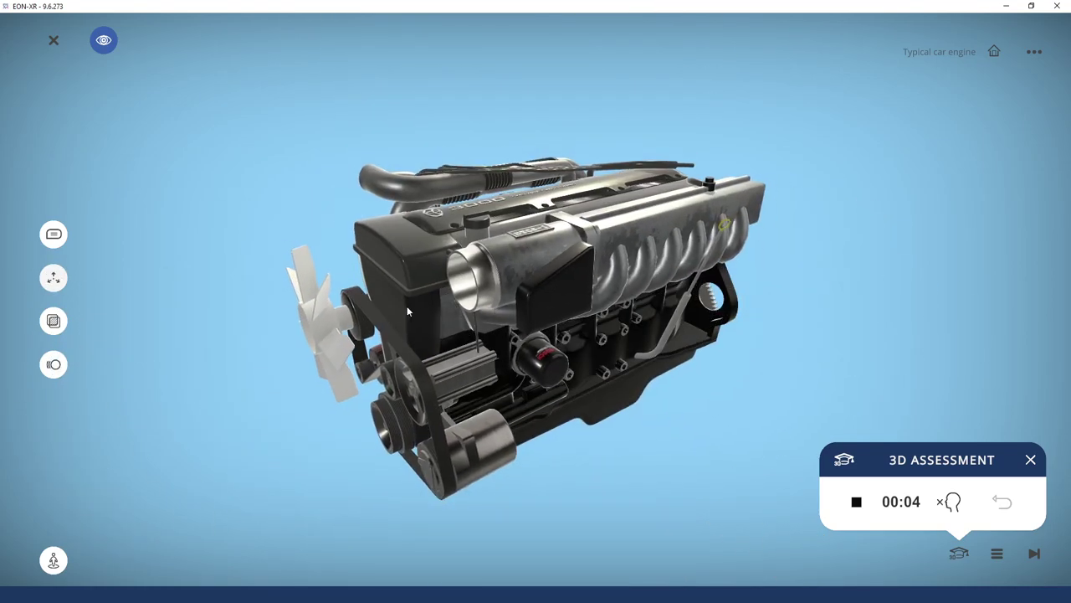
pyautogui.click(53, 277)
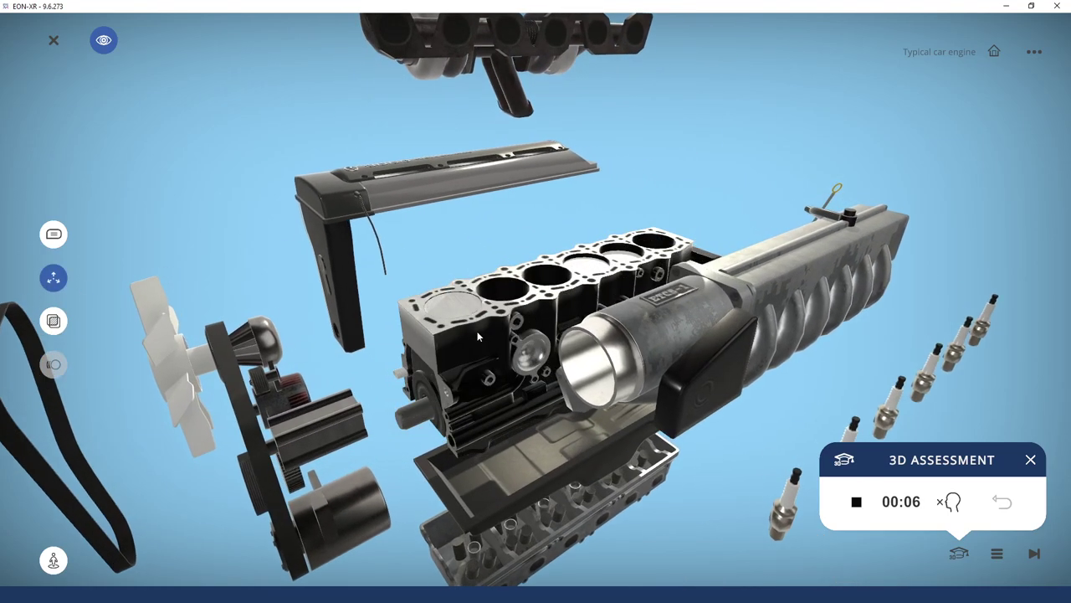
pyautogui.click(477, 330)
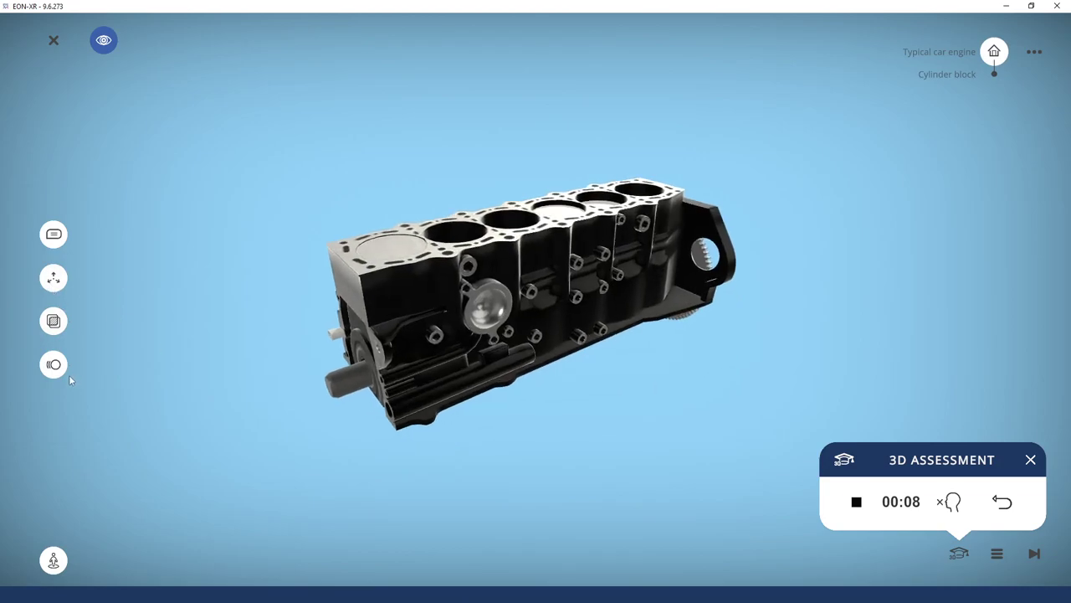
# Play the cylinder block animations, then end the assessment with a score of 45/100
pyautogui.click(54, 364)
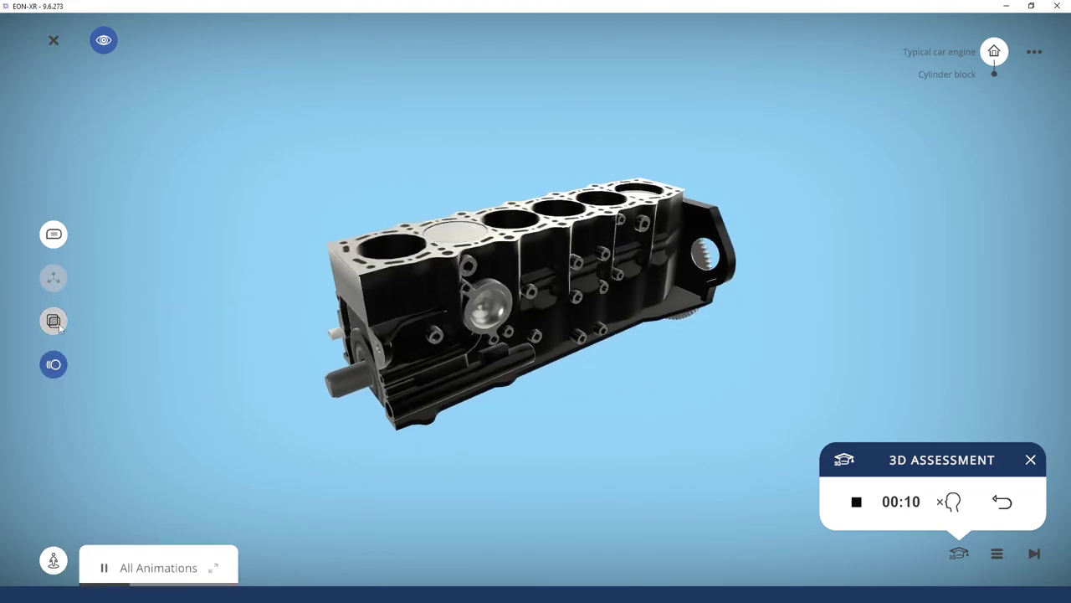
pyautogui.click(57, 326)
pyautogui.click(53, 322)
pyautogui.click(54, 365)
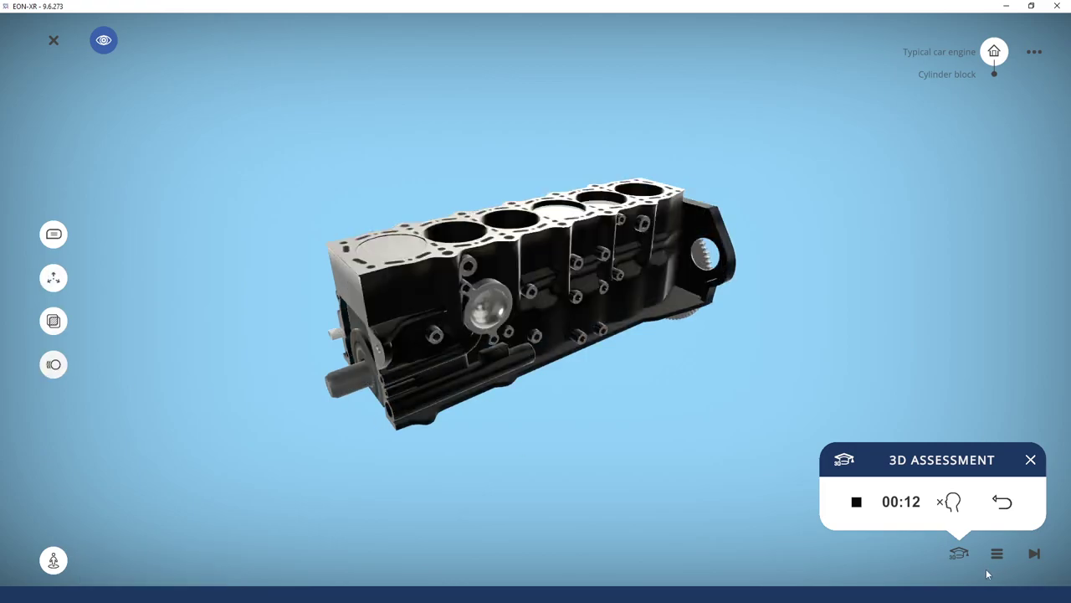
pyautogui.click(856, 505)
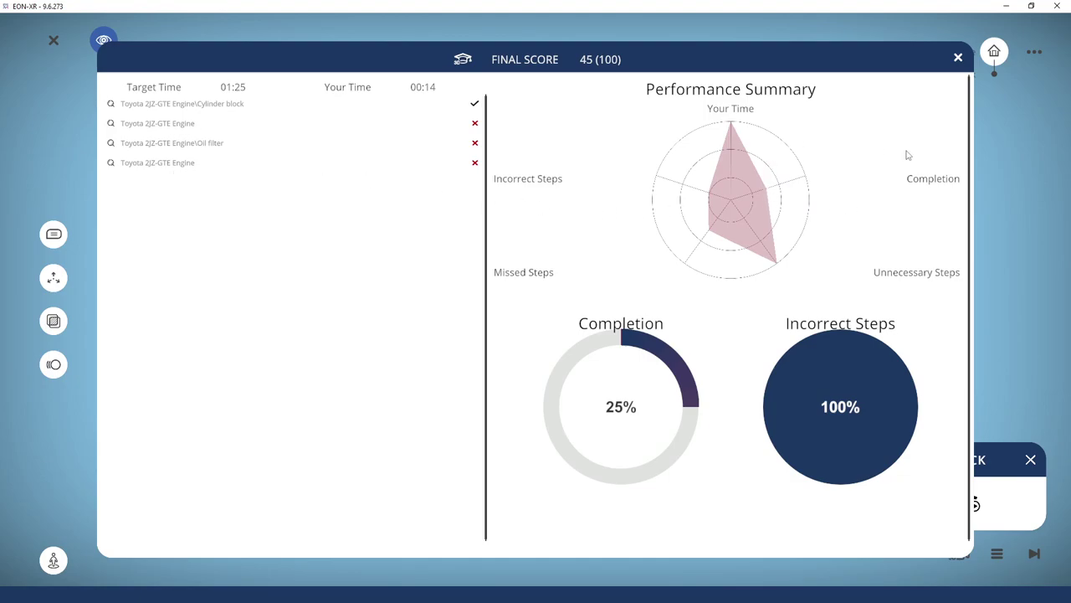
pyautogui.click(958, 60)
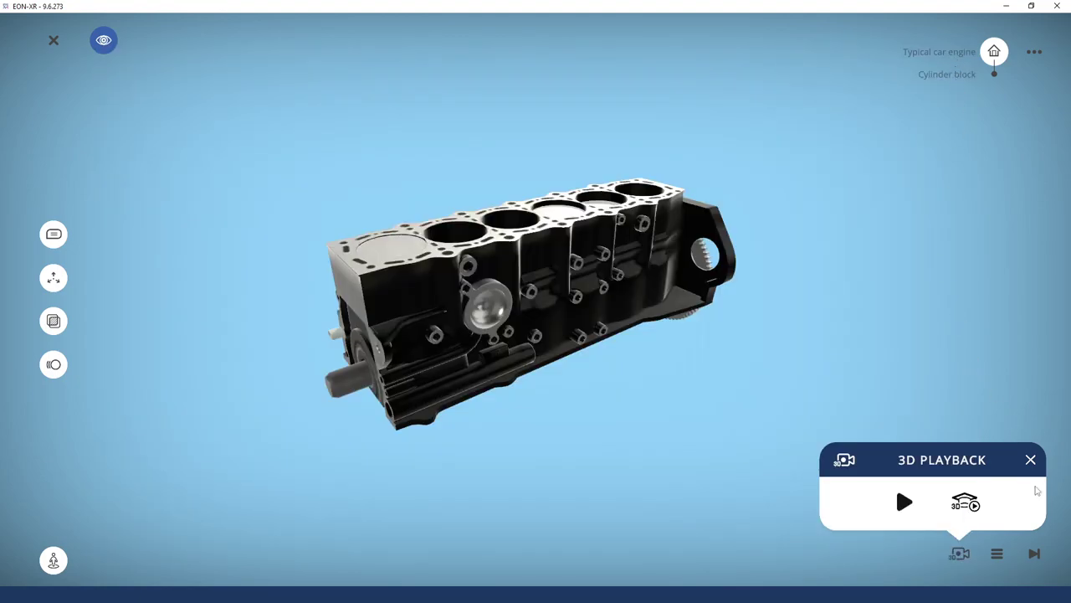
# Play the Car Engine Components video from the content list, then pause and close it
pyautogui.click(997, 554)
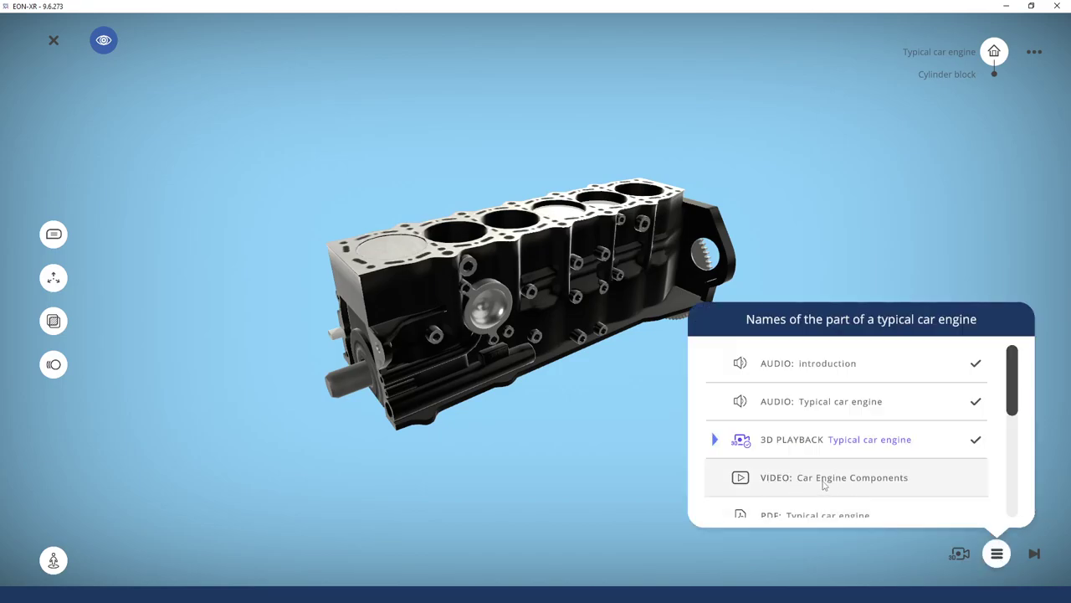
pyautogui.click(824, 482)
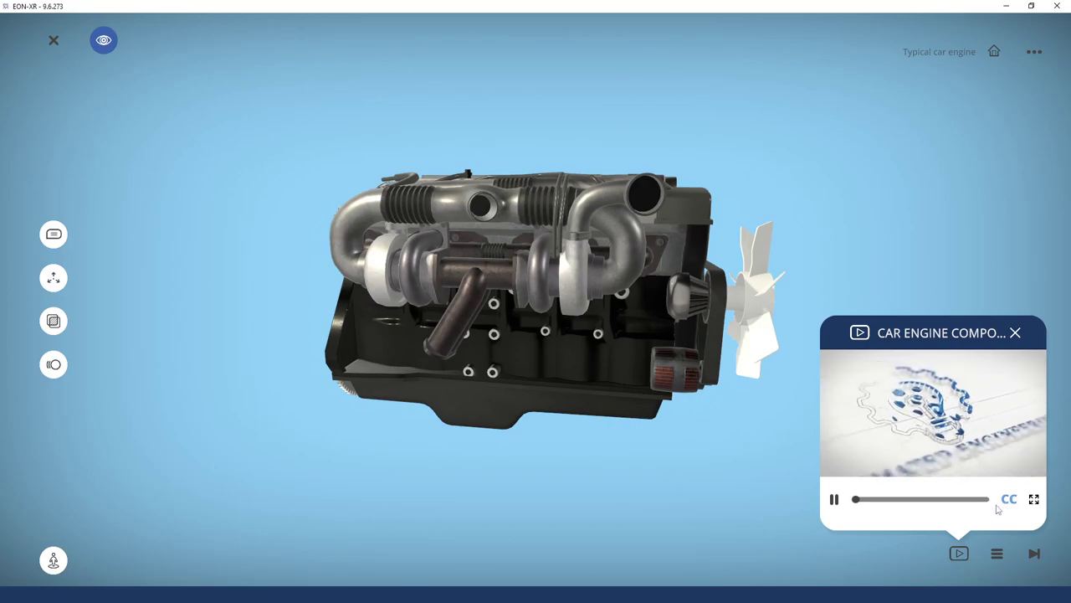
pyautogui.click(834, 499)
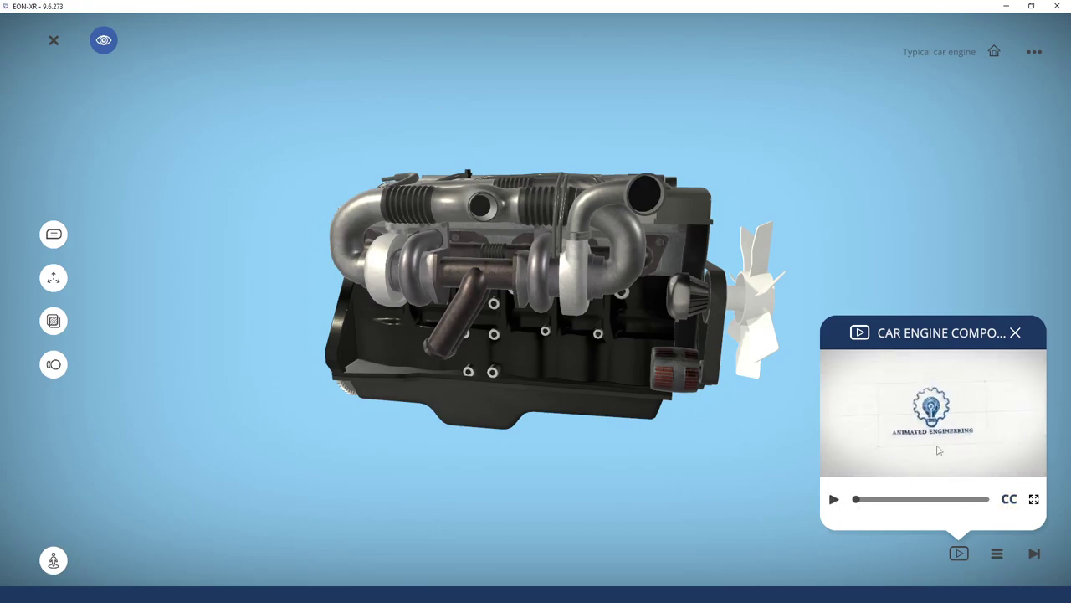
pyautogui.click(1015, 333)
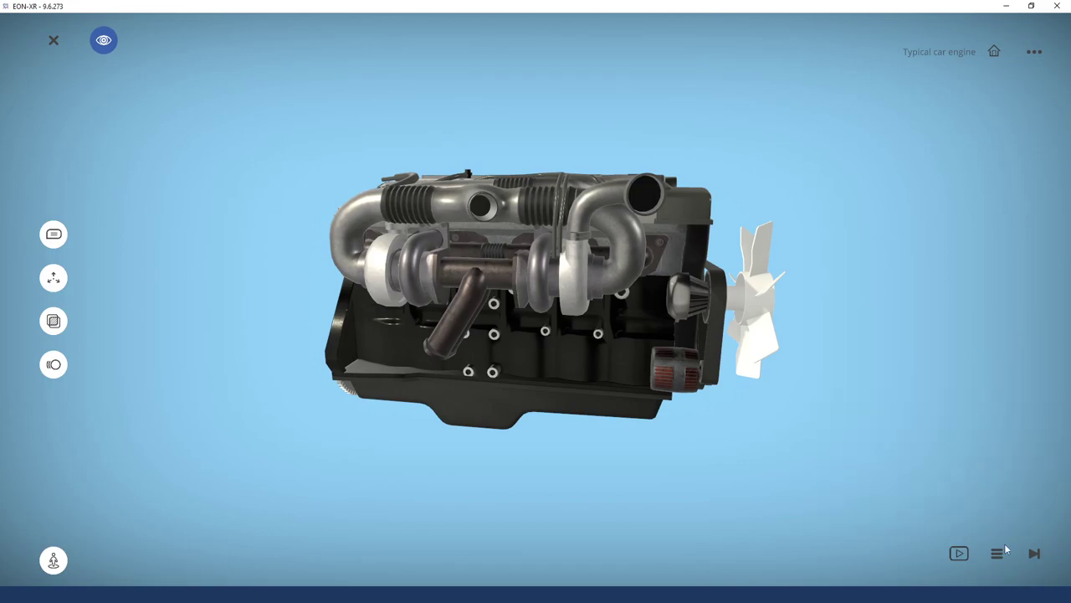
# View the Typical car engine PDF full screen with the page fitted, then close it
pyautogui.click(998, 552)
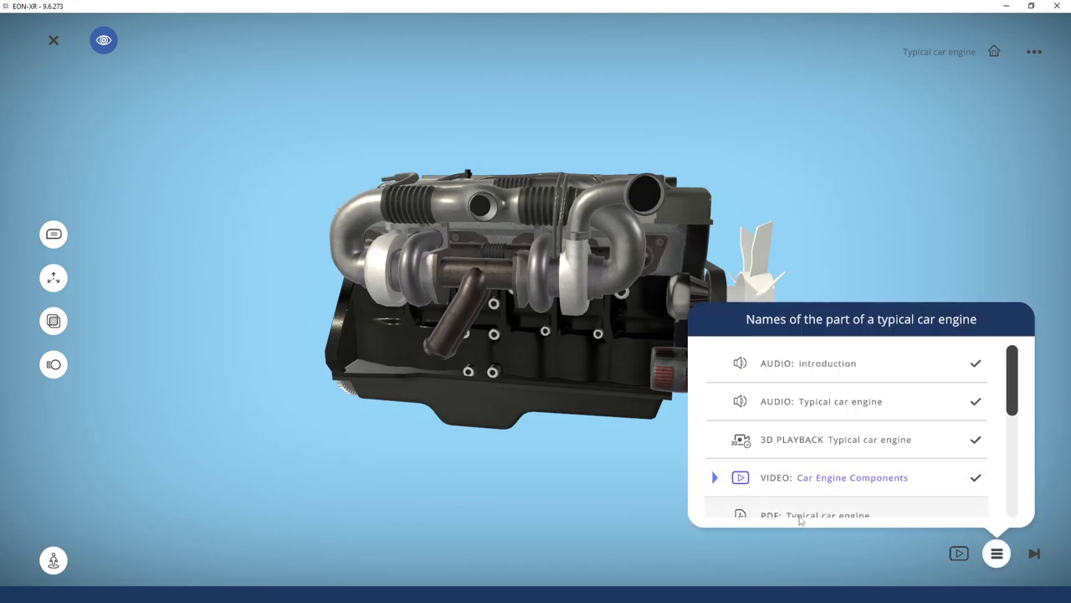
pyautogui.click(799, 515)
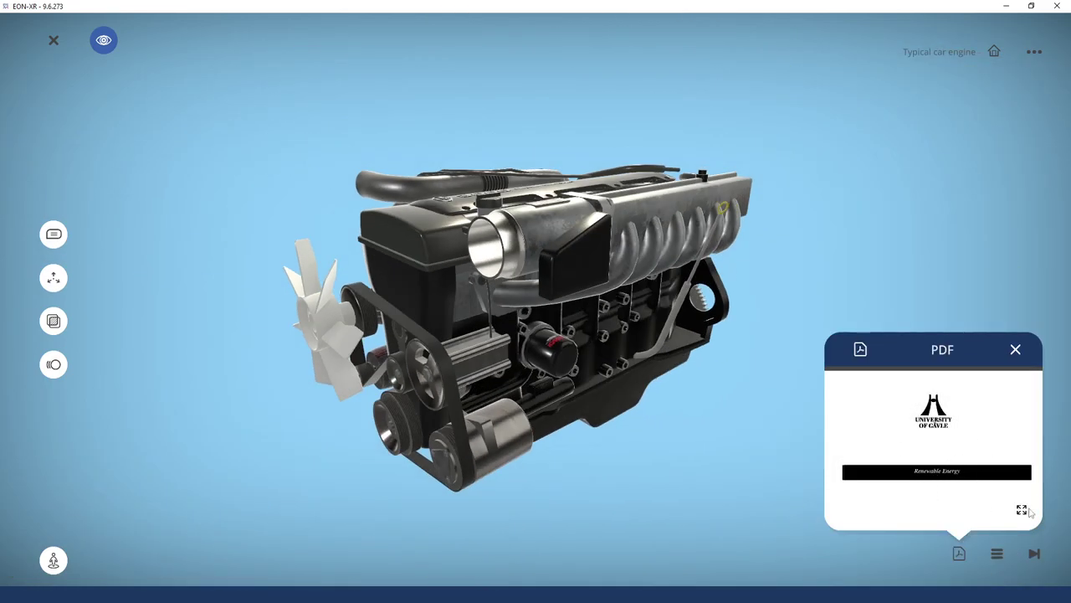
pyautogui.scroll(-5, 949, 408)
pyautogui.click(1022, 508)
pyautogui.scroll(-10, 560, 156)
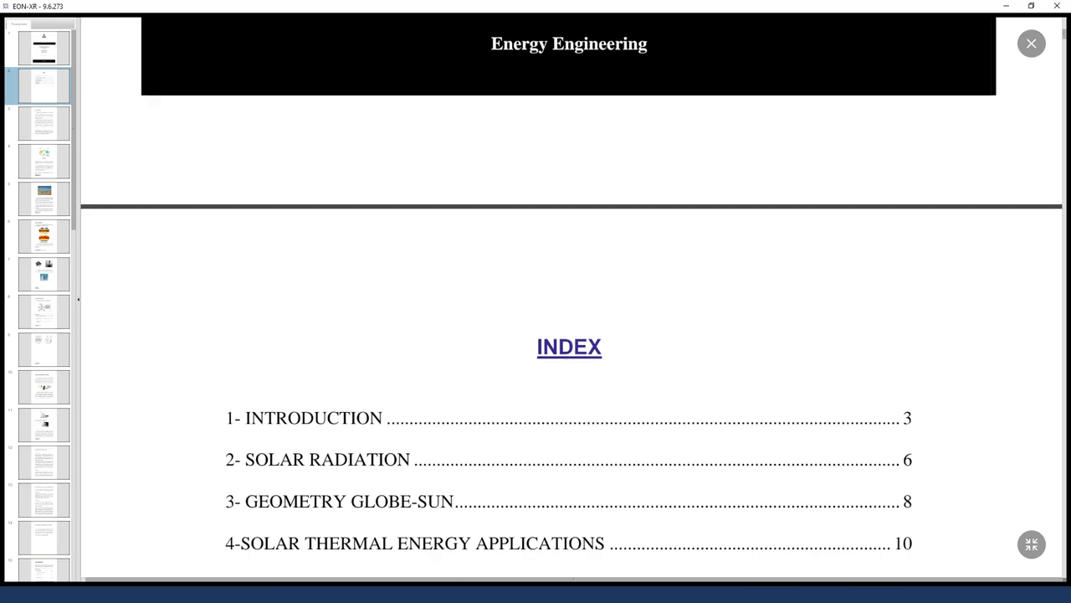
pyautogui.scroll(-3, 381, 334)
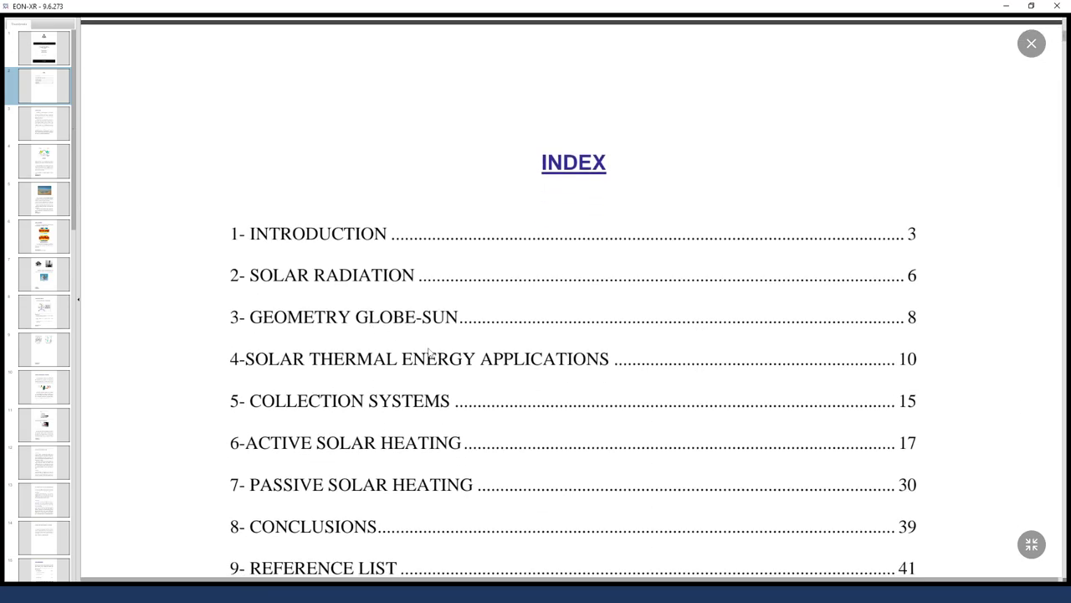
pyautogui.click(1031, 544)
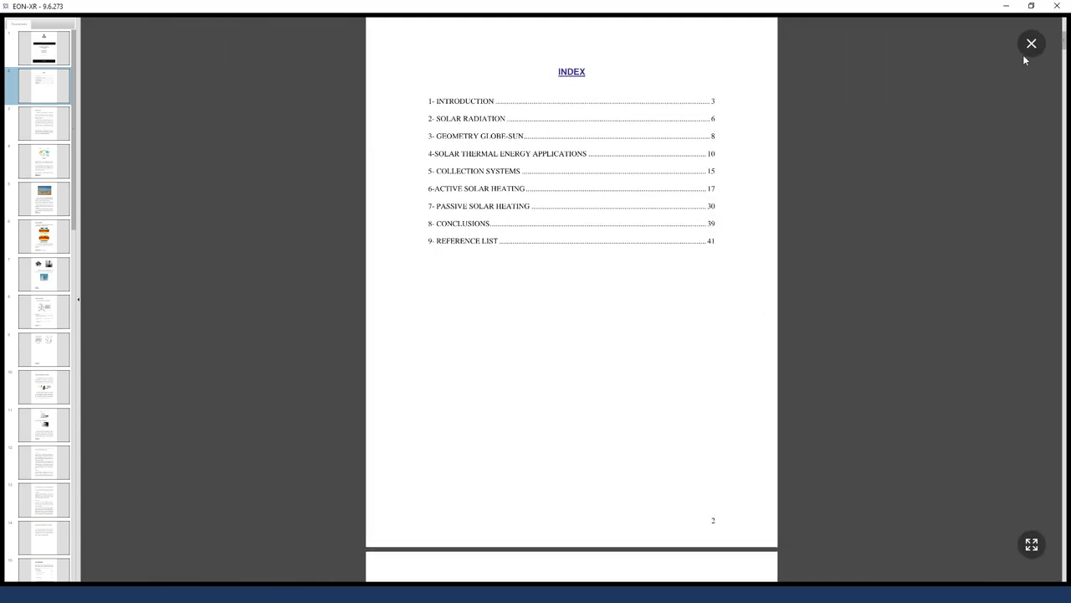
pyautogui.click(1025, 56)
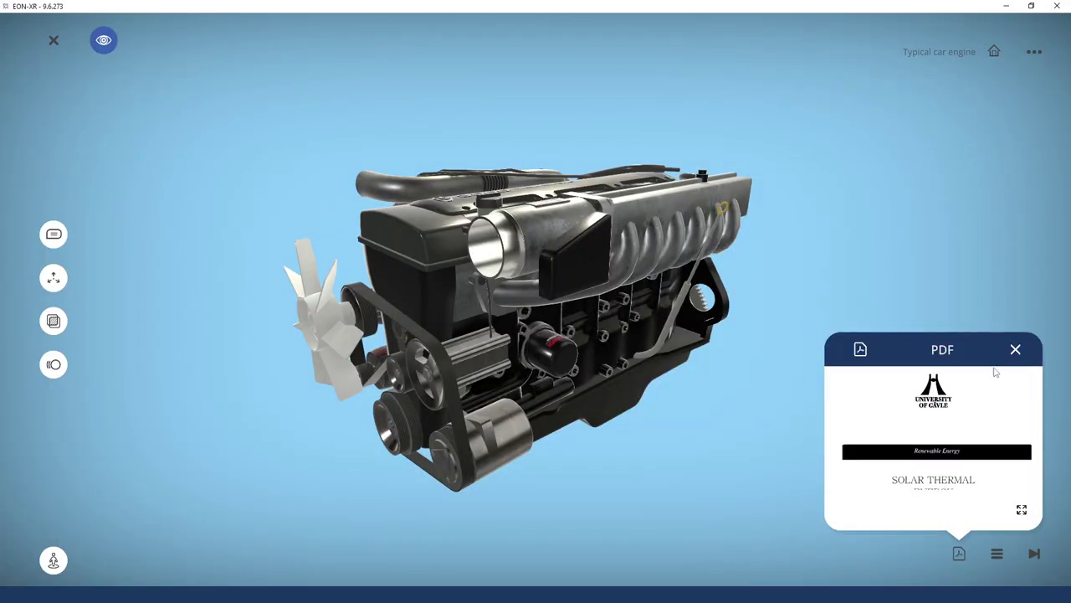
pyautogui.click(1014, 350)
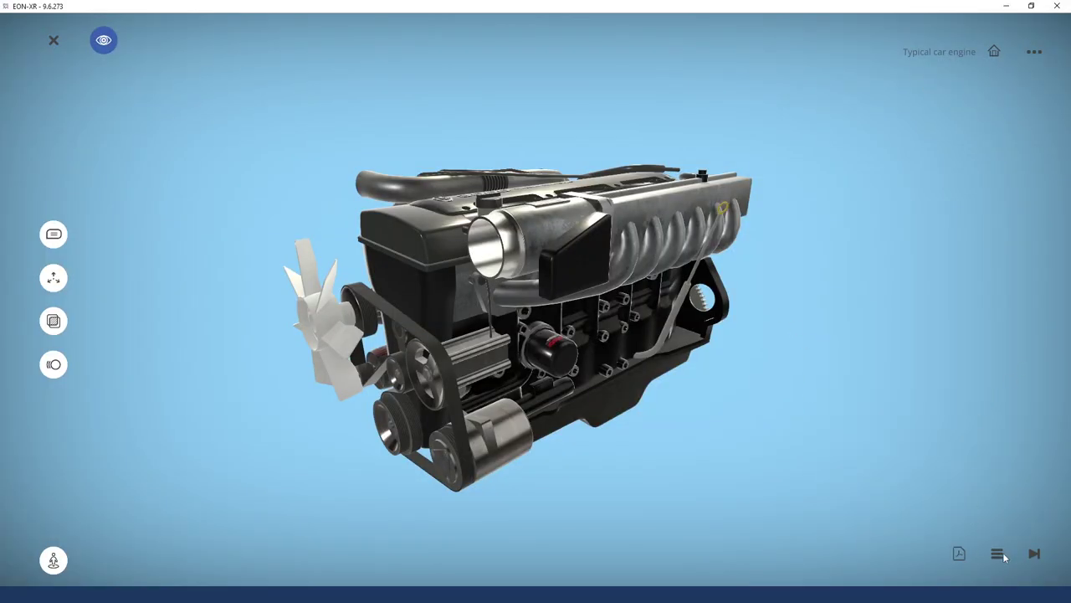
# Open IMAGE: Cylinder head from the lesson's content list
pyautogui.click(998, 554)
pyautogui.scroll(-3, 865, 495)
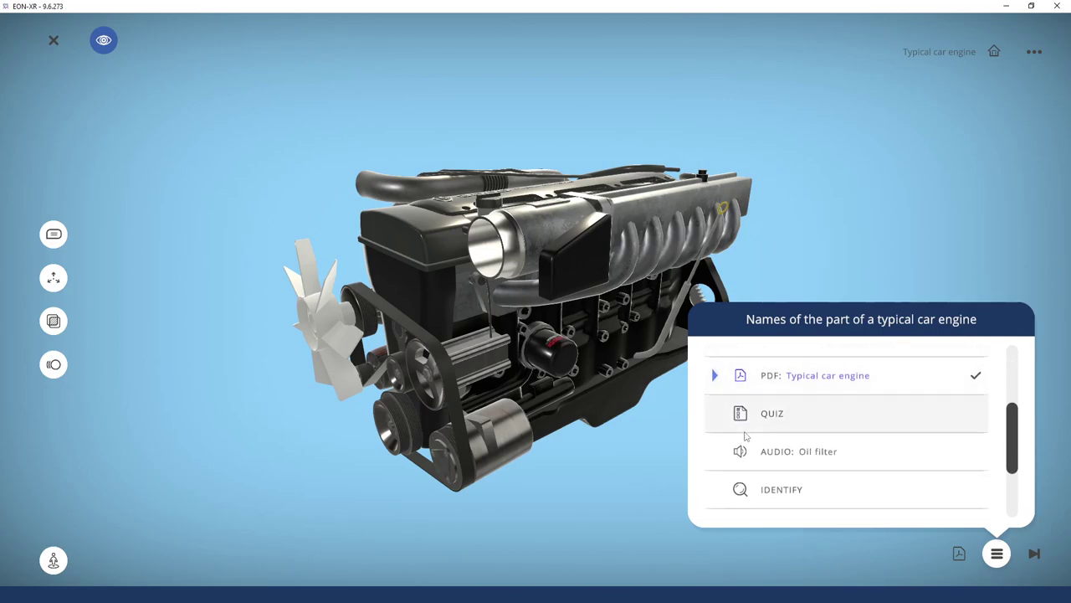
pyautogui.scroll(-1, 1015, 438)
pyautogui.moveTo(1015, 438); pyautogui.dragTo(1023, 548)
pyautogui.scroll(3, 829, 489)
pyautogui.scroll(-3, 829, 469)
pyautogui.scroll(1, 835, 438)
pyautogui.click(828, 461)
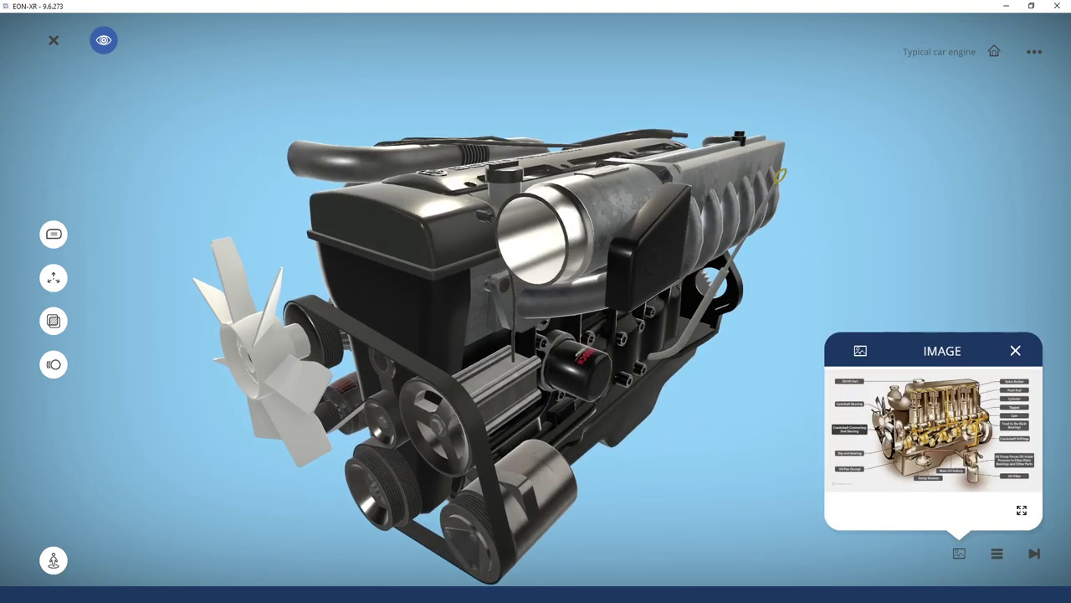
# View the labelled engine diagram full screen, then exit and close the image
pyautogui.click(1022, 511)
pyautogui.click(984, 541)
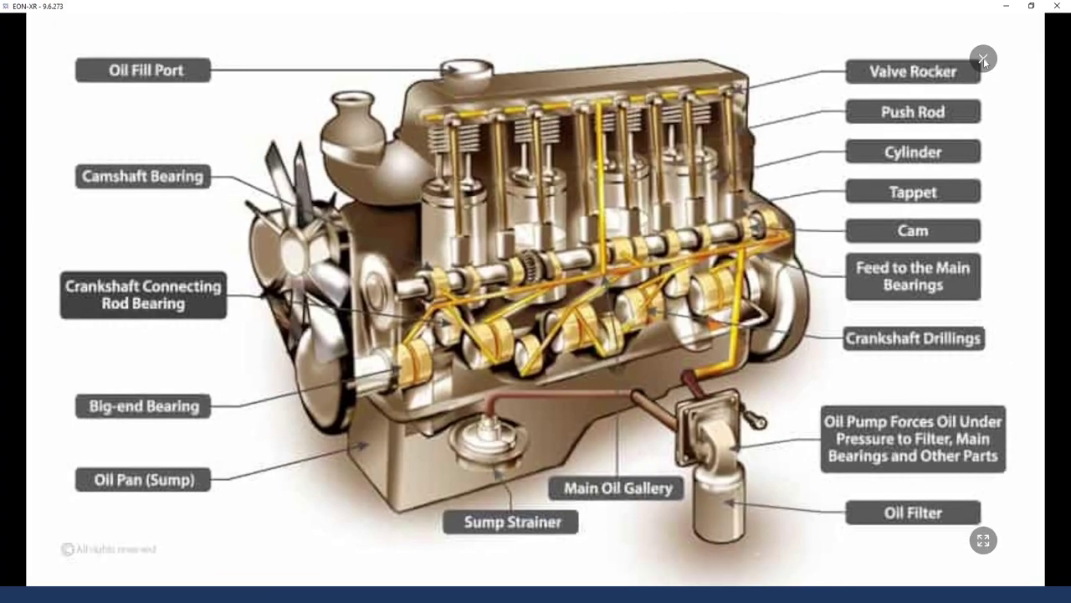
pyautogui.click(983, 59)
pyautogui.click(1017, 352)
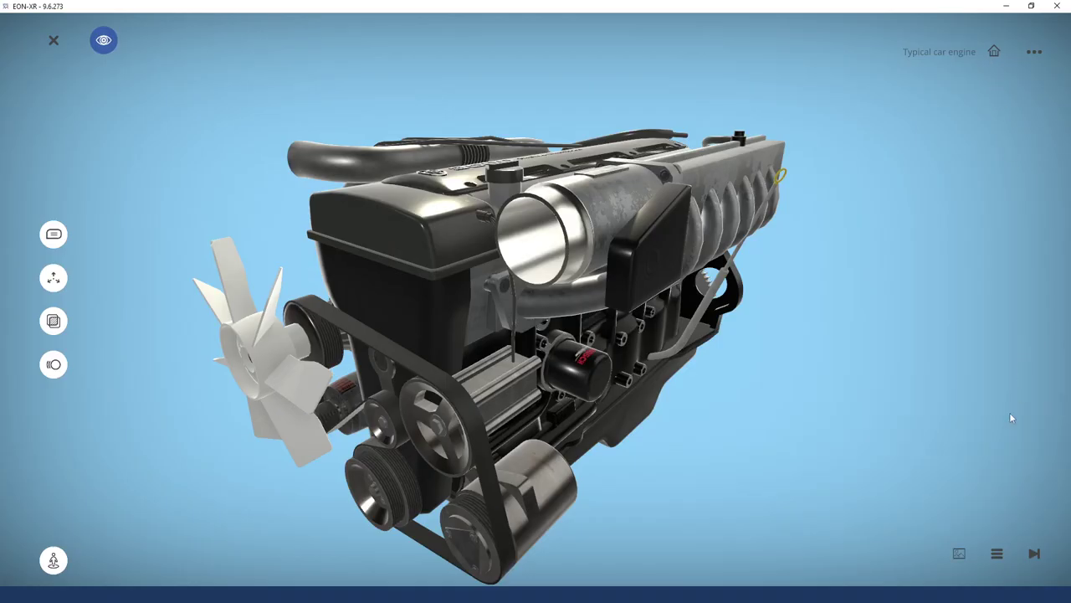
# Play AUDIO: Oil filter from the content list and bring up the fuel quiz
pyautogui.click(996, 552)
pyautogui.scroll(-4, 883, 435)
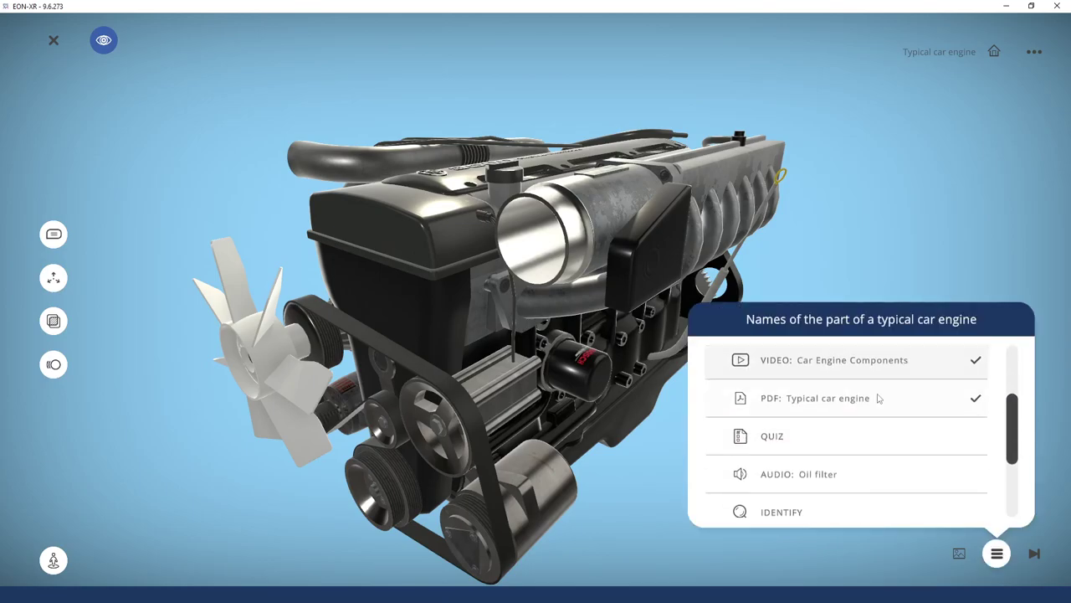
pyautogui.scroll(-1, 879, 475)
pyautogui.scroll(1, 863, 436)
pyautogui.click(862, 446)
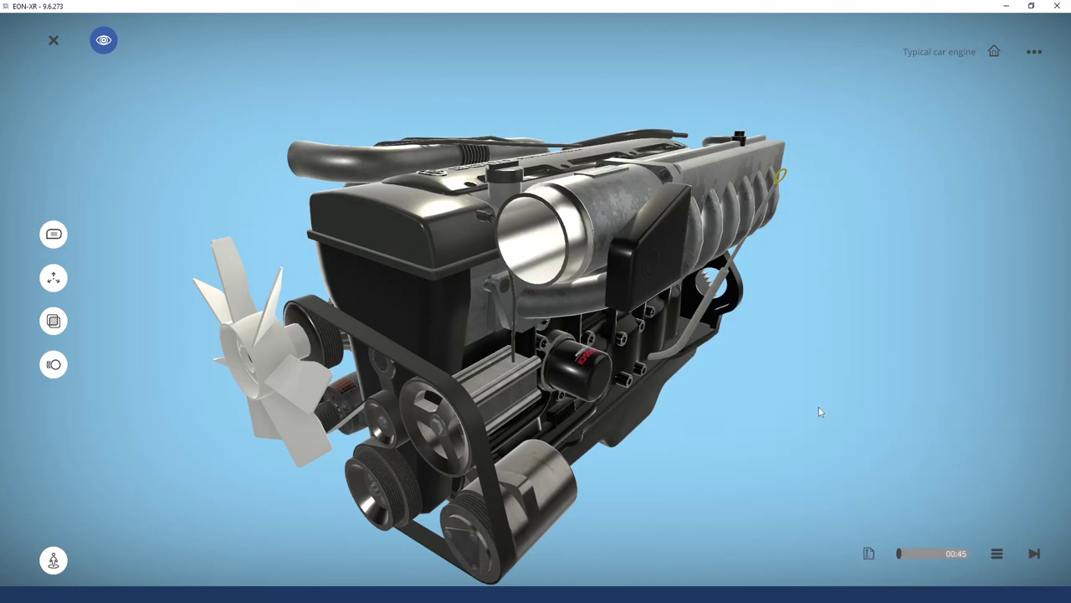
pyautogui.click(872, 557)
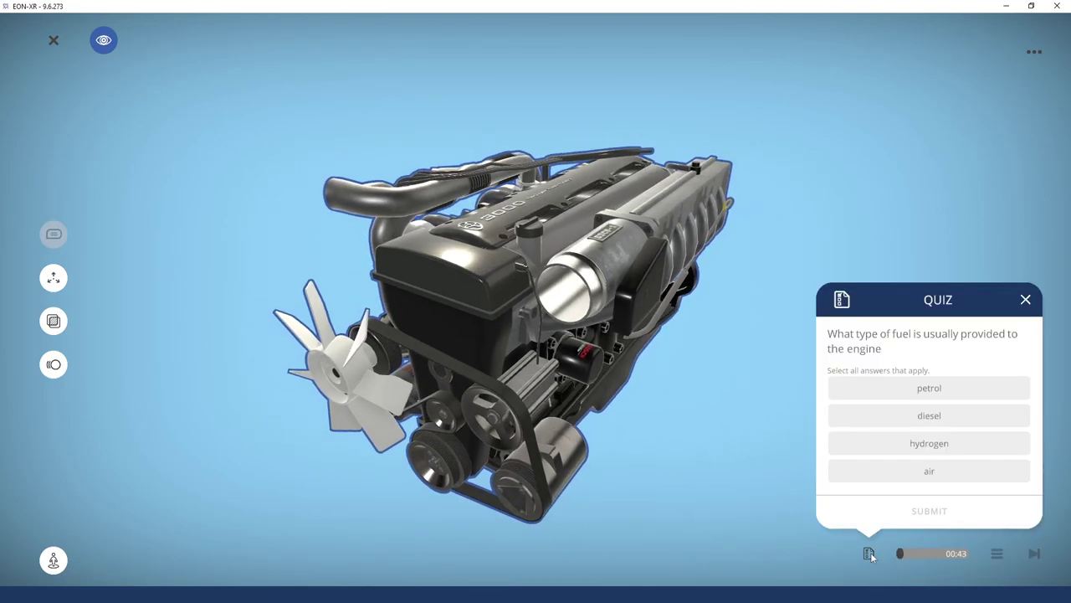
# Submit air and hydrogen as the fuel quiz answer
pyautogui.click(929, 471)
pyautogui.click(930, 444)
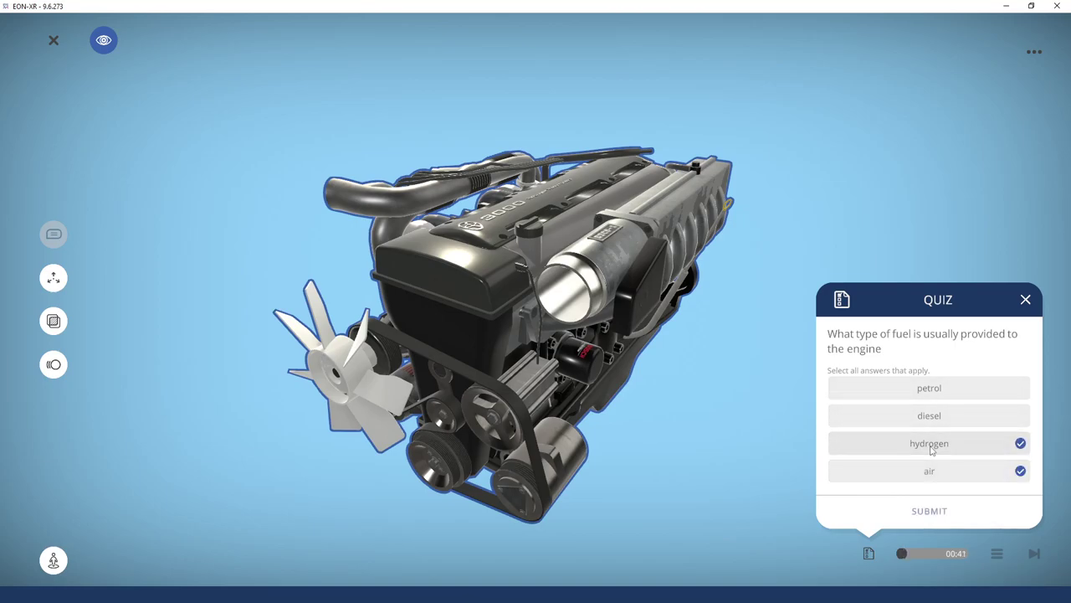
pyautogui.click(928, 511)
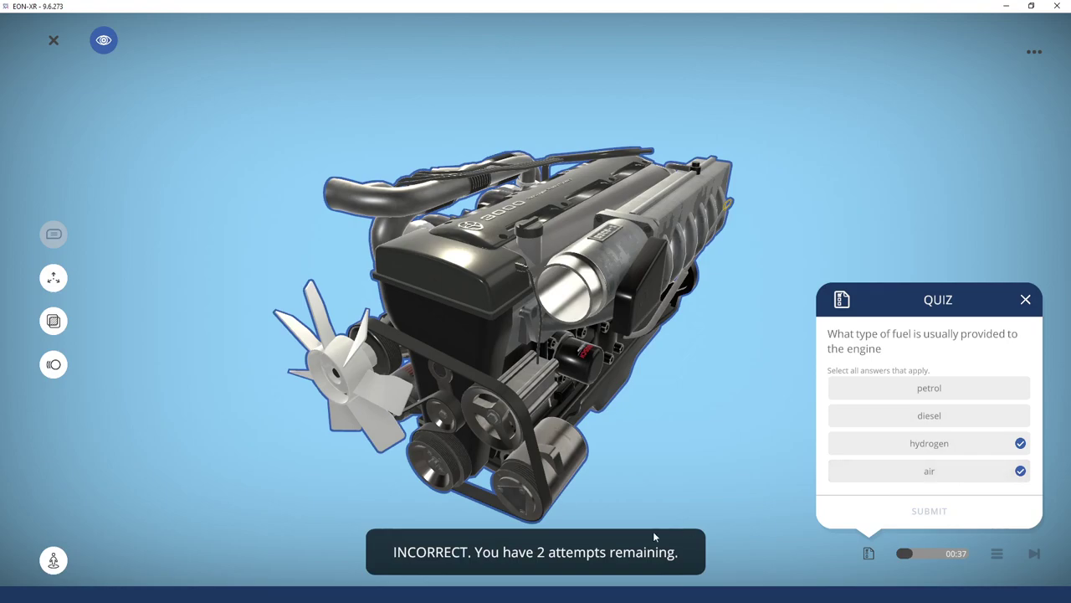
# Swap the answers to diesel and petrol, submit, and close the quiz
pyautogui.click(1022, 472)
pyautogui.click(1020, 444)
pyautogui.click(966, 414)
pyautogui.click(1013, 387)
pyautogui.click(944, 511)
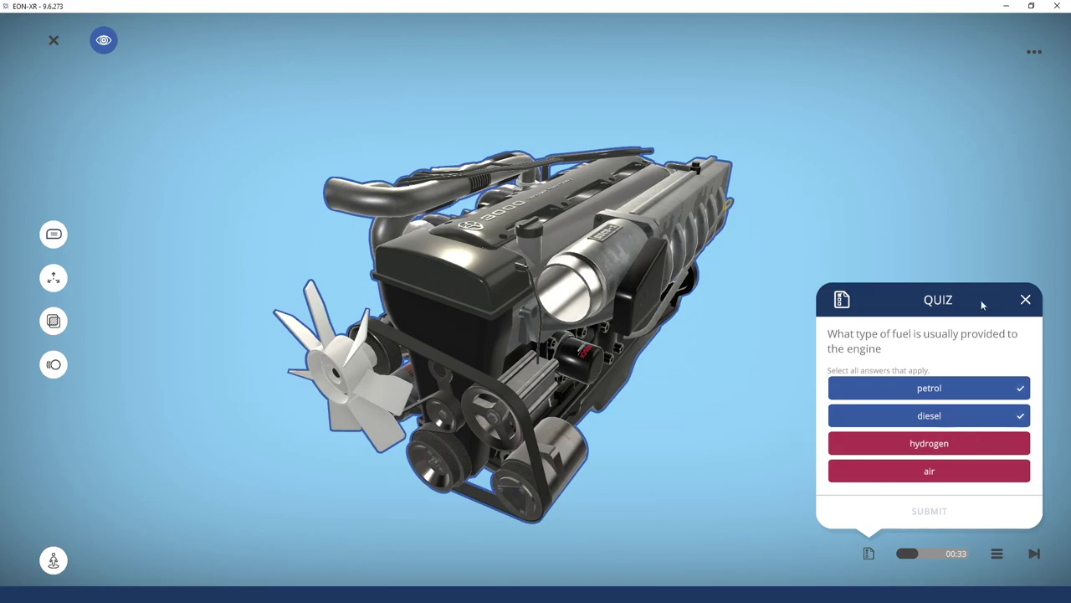
pyautogui.click(1027, 300)
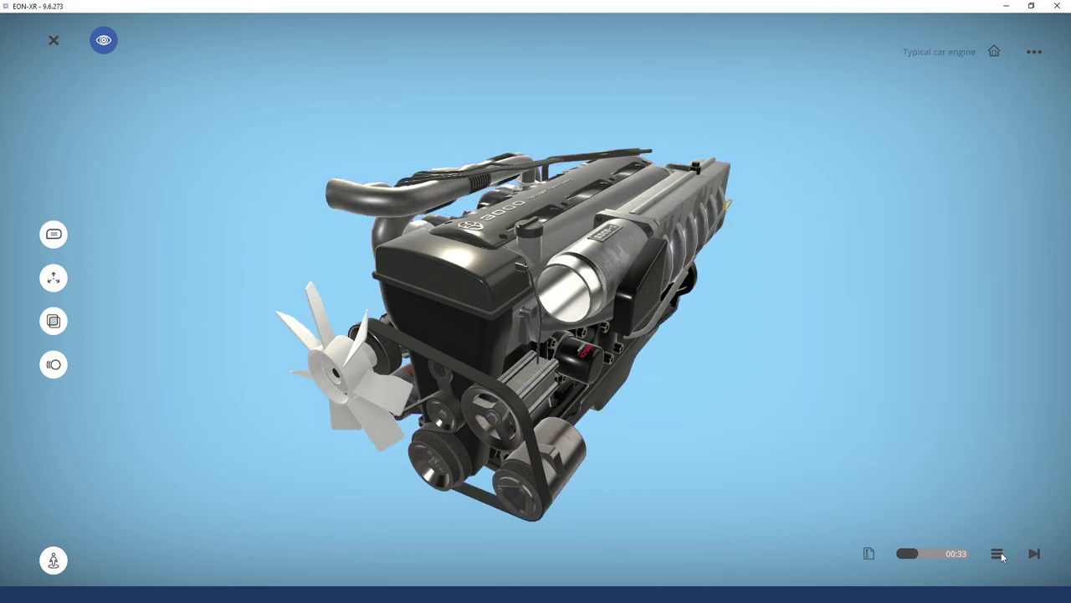
# Start the timed IDENTIFY question from the lesson's content list
pyautogui.click(997, 553)
pyautogui.scroll(4, 909, 521)
pyautogui.scroll(-5, 880, 490)
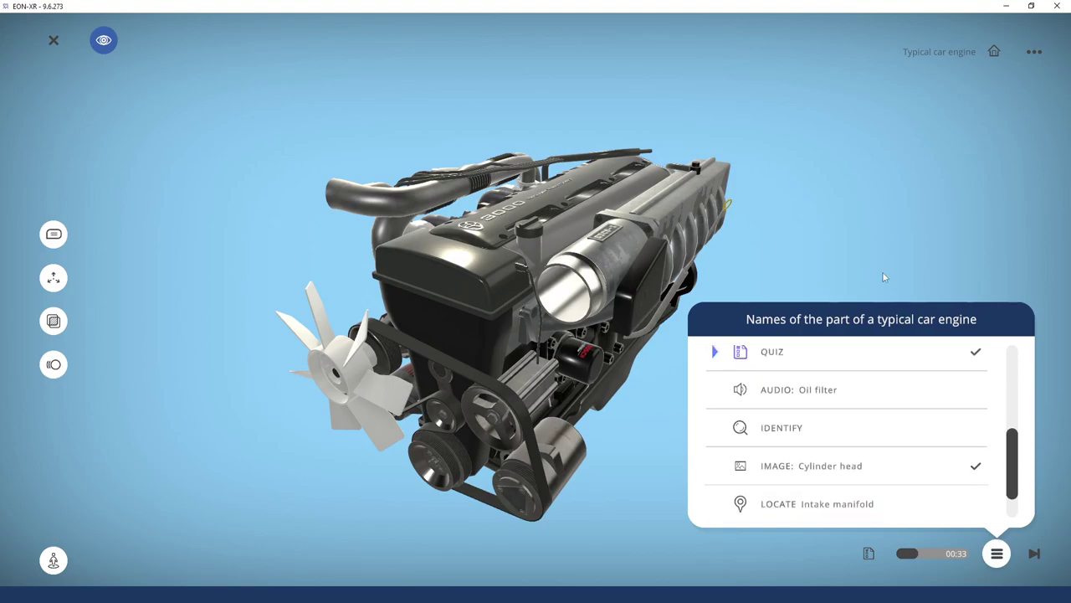
pyautogui.click(778, 427)
pyautogui.click(868, 554)
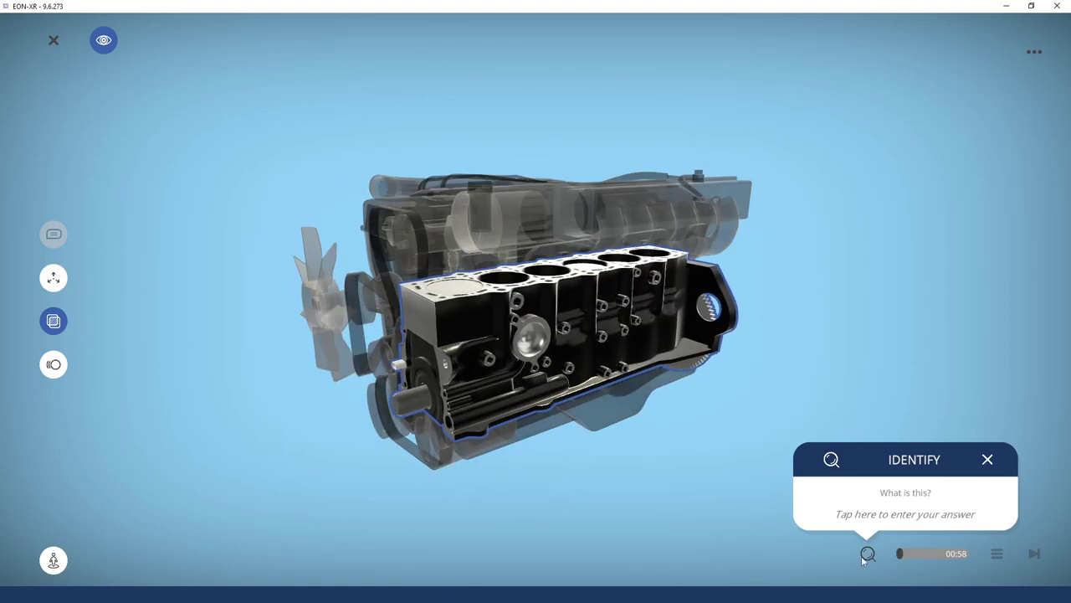
# Answer 'Cylinder block', close the question and reopen the activity list
pyautogui.click(916, 519)
pyautogui.write('Cylinder block')
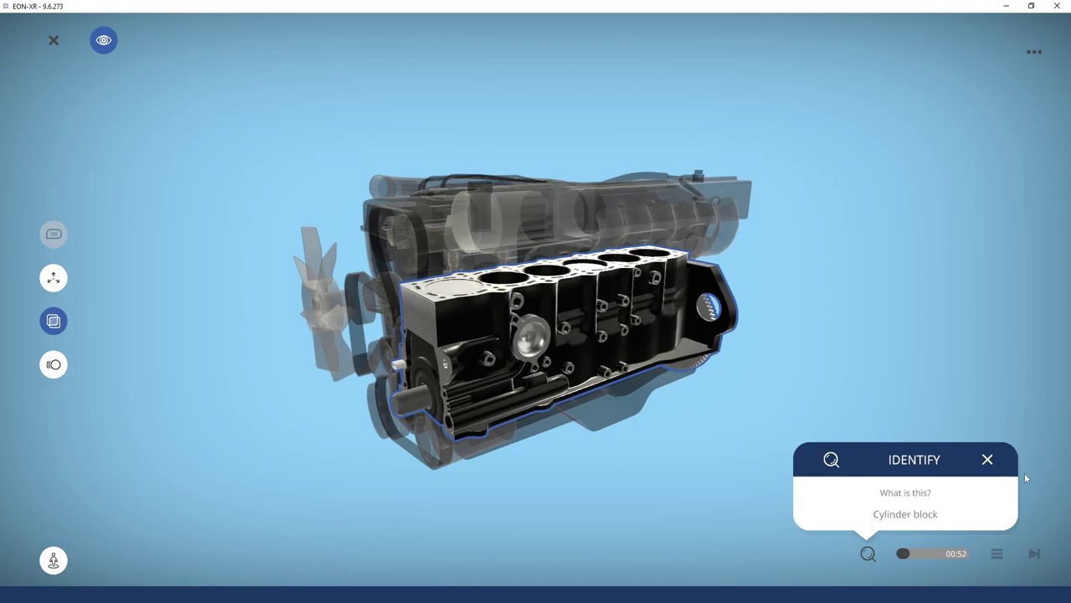
pyautogui.press('Return')
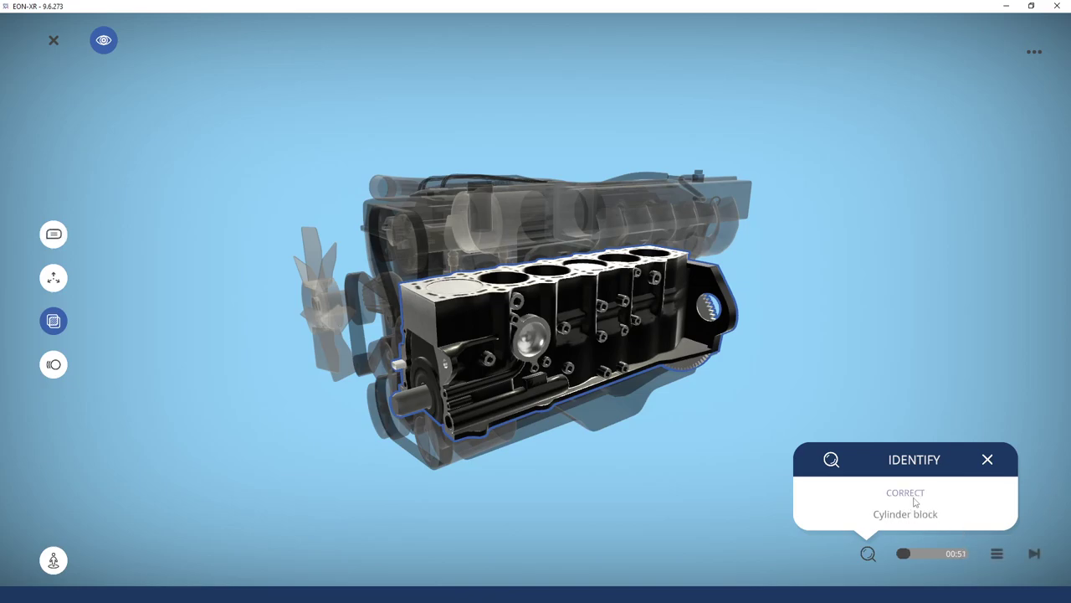
pyautogui.click(989, 461)
pyautogui.click(997, 554)
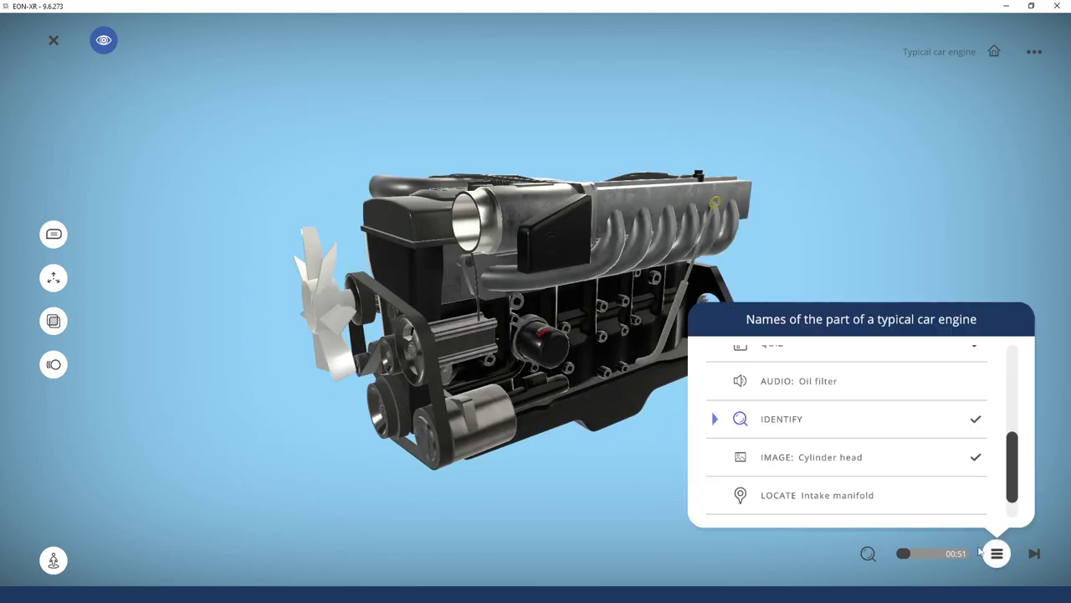
pyautogui.moveTo(842, 473); pyautogui.dragTo(848, 455)
# Pick the intake manifold on the engine model, submit it, and reopen the activity list
pyautogui.click(789, 473)
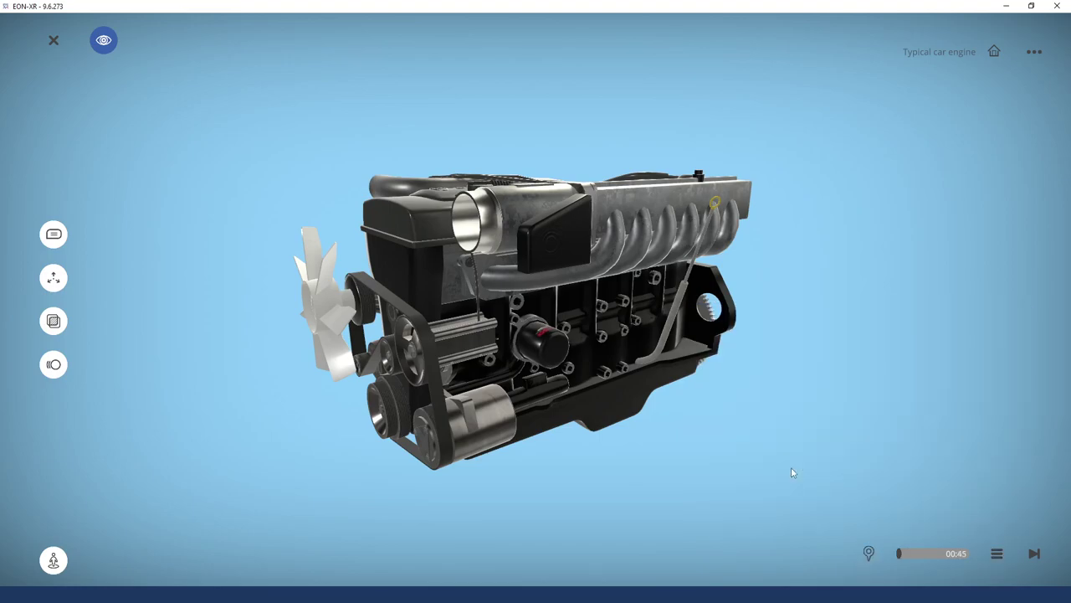
pyautogui.click(873, 549)
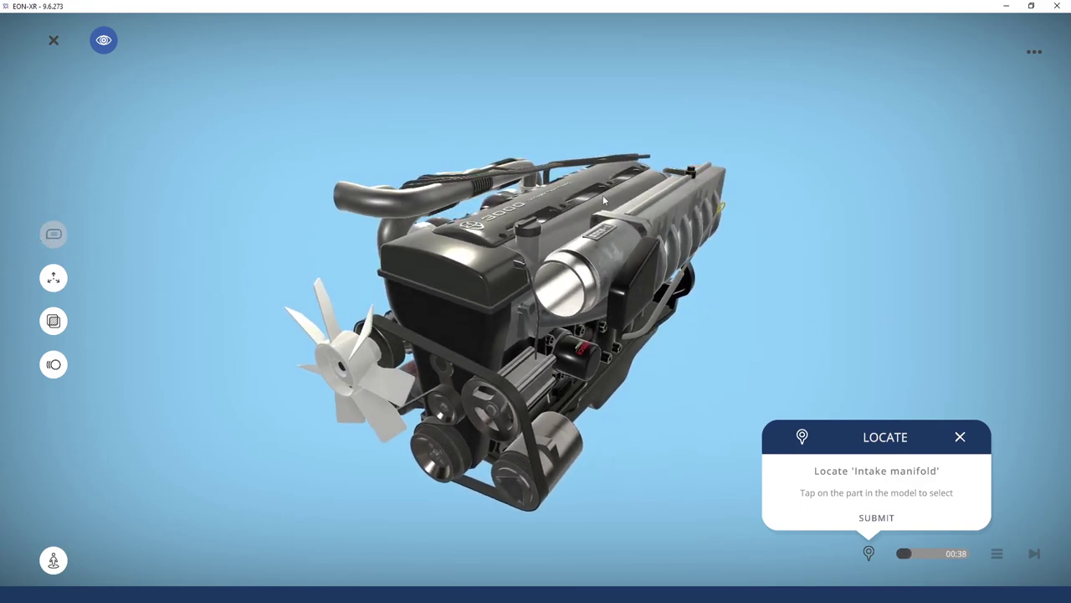
pyautogui.click(651, 216)
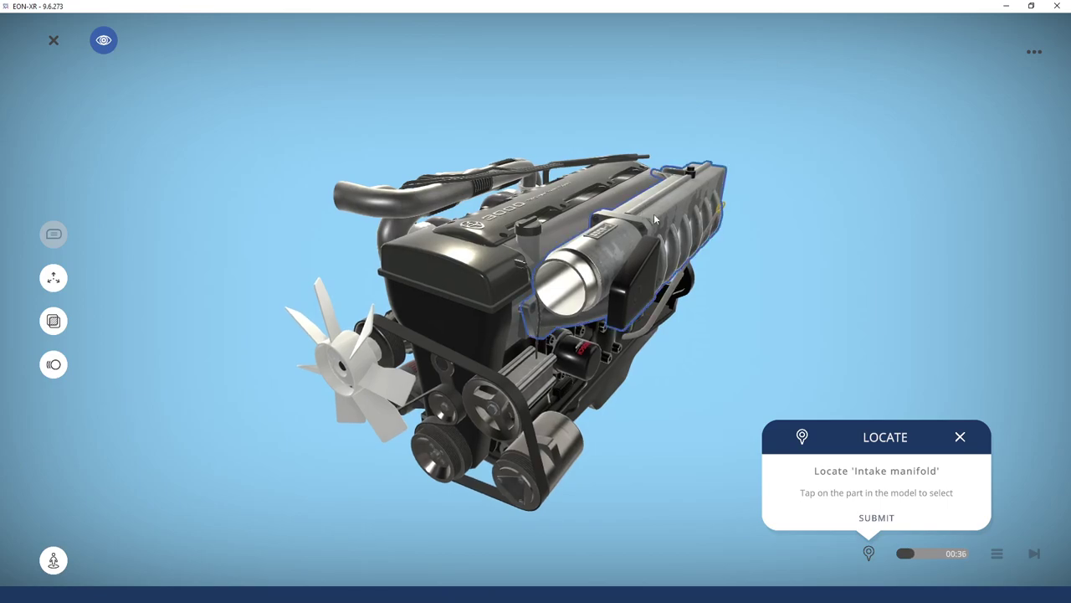
pyautogui.click(878, 518)
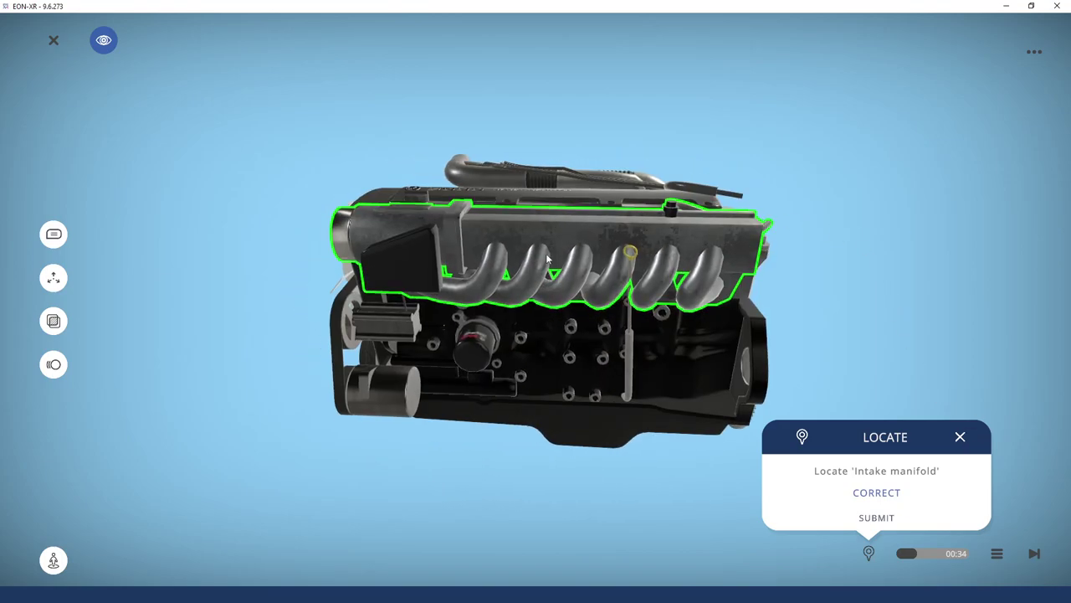
pyautogui.click(961, 437)
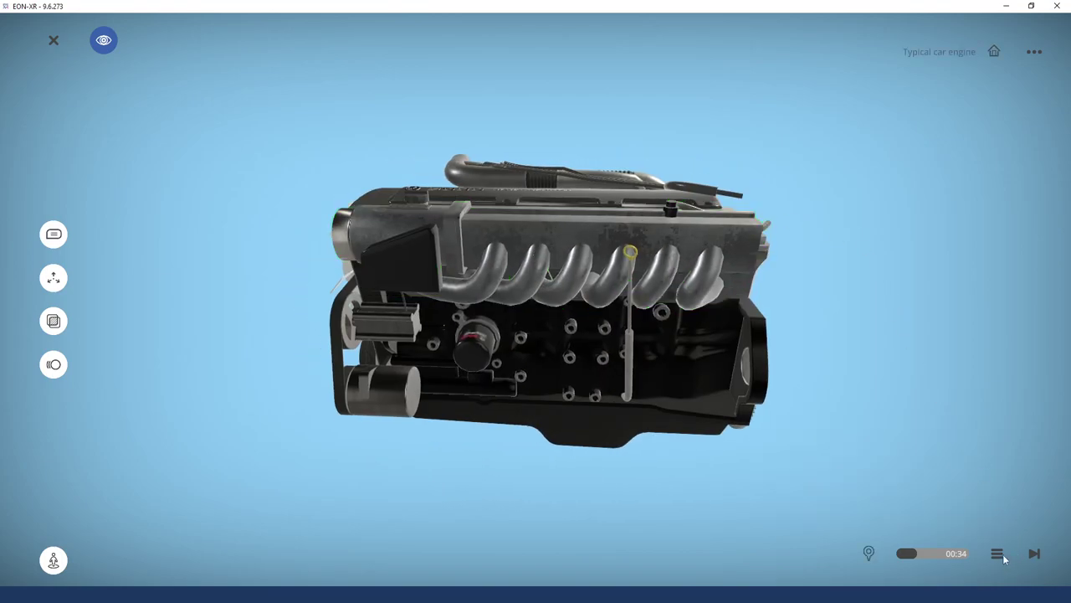
pyautogui.click(997, 553)
pyautogui.scroll(-1, 852, 510)
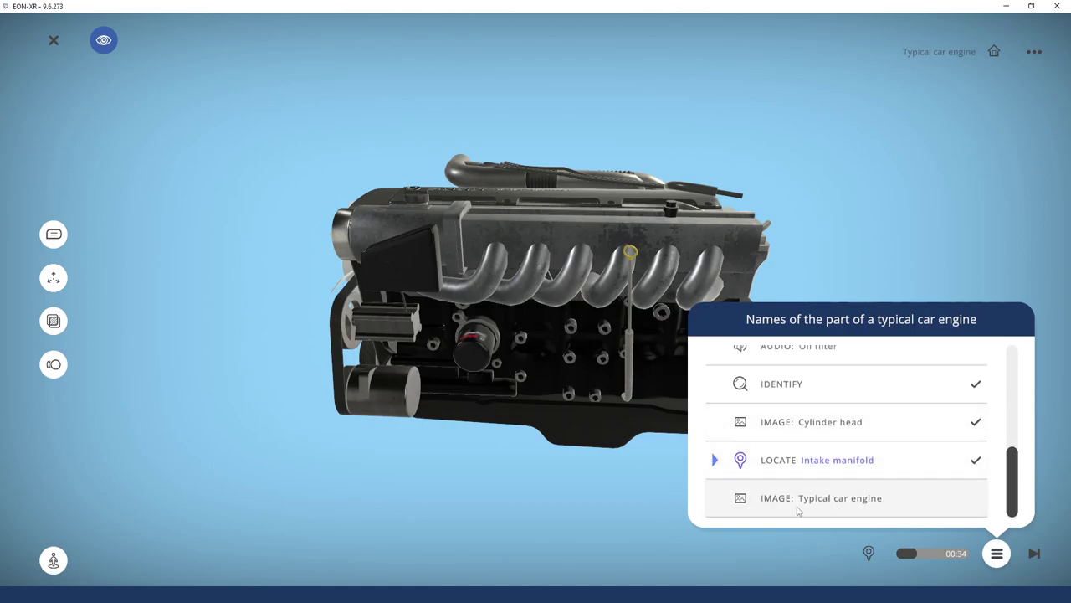
# Glance at the Typical car engine image, then play the Oil filter audio with captions, pause and close
pyautogui.click(856, 507)
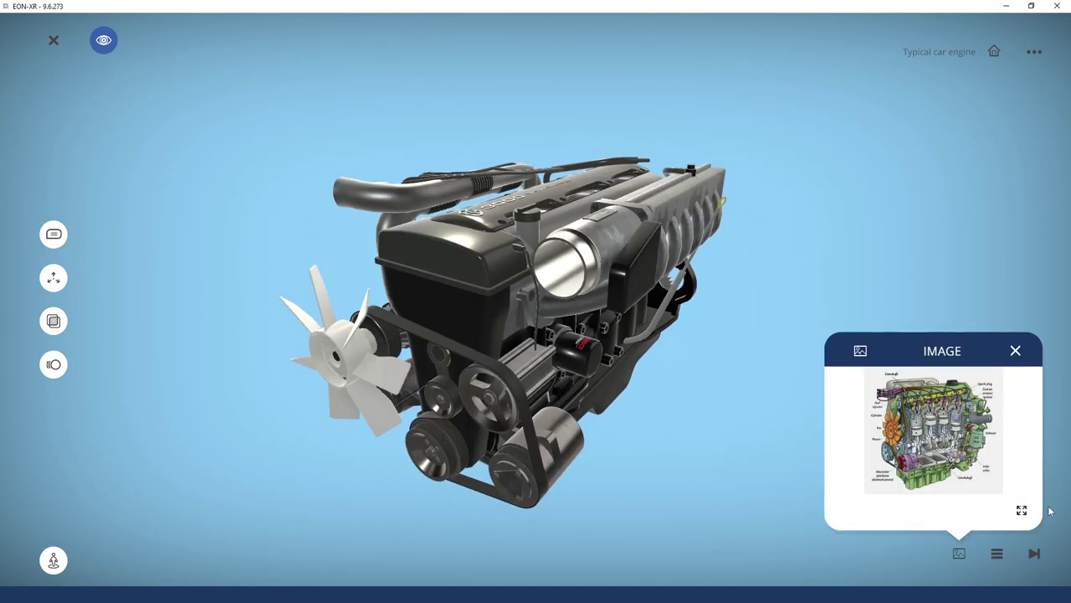
pyautogui.click(1016, 350)
pyautogui.click(997, 554)
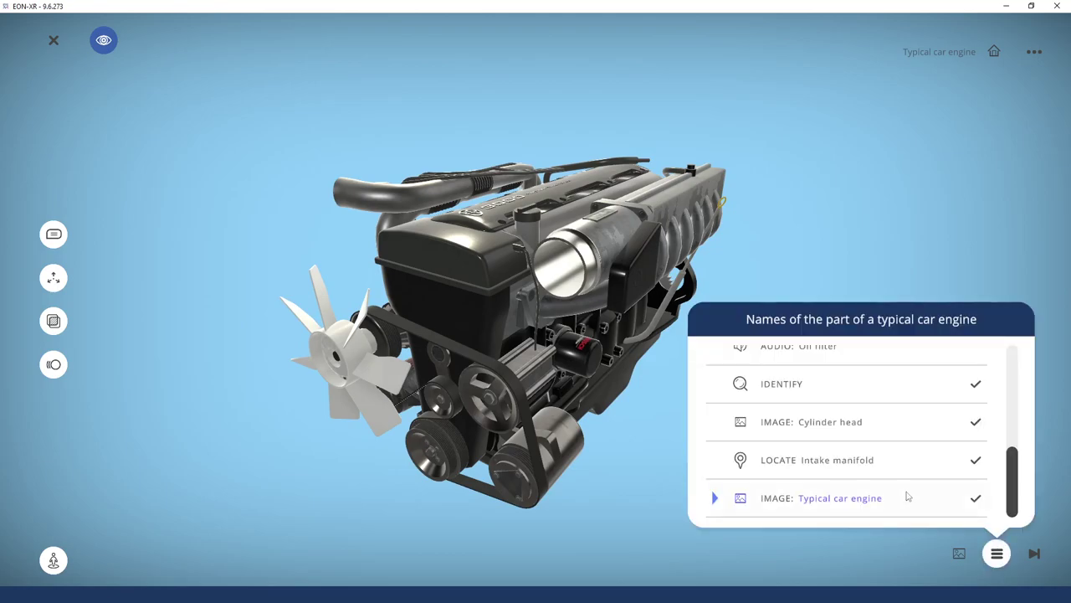
pyautogui.scroll(3, 854, 485)
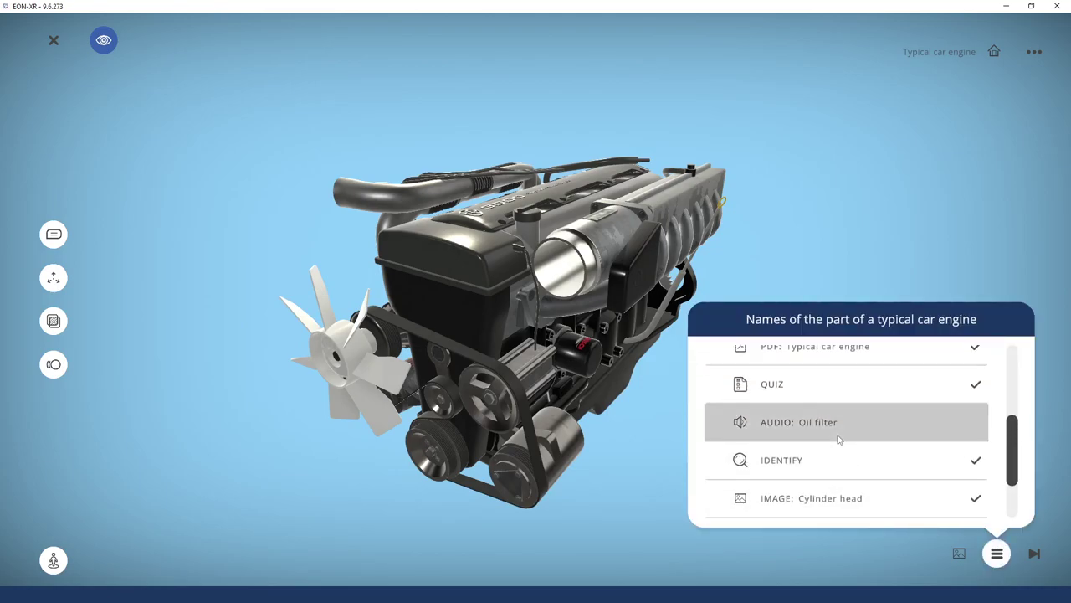
pyautogui.click(837, 432)
pyautogui.click(1019, 501)
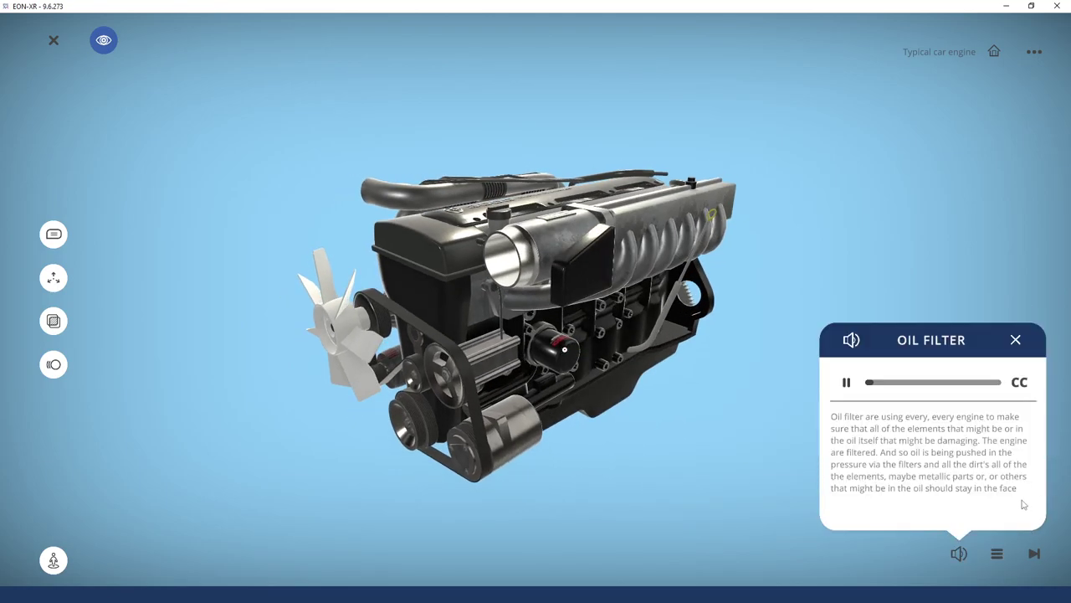
pyautogui.click(845, 383)
pyautogui.click(961, 512)
pyautogui.click(1016, 340)
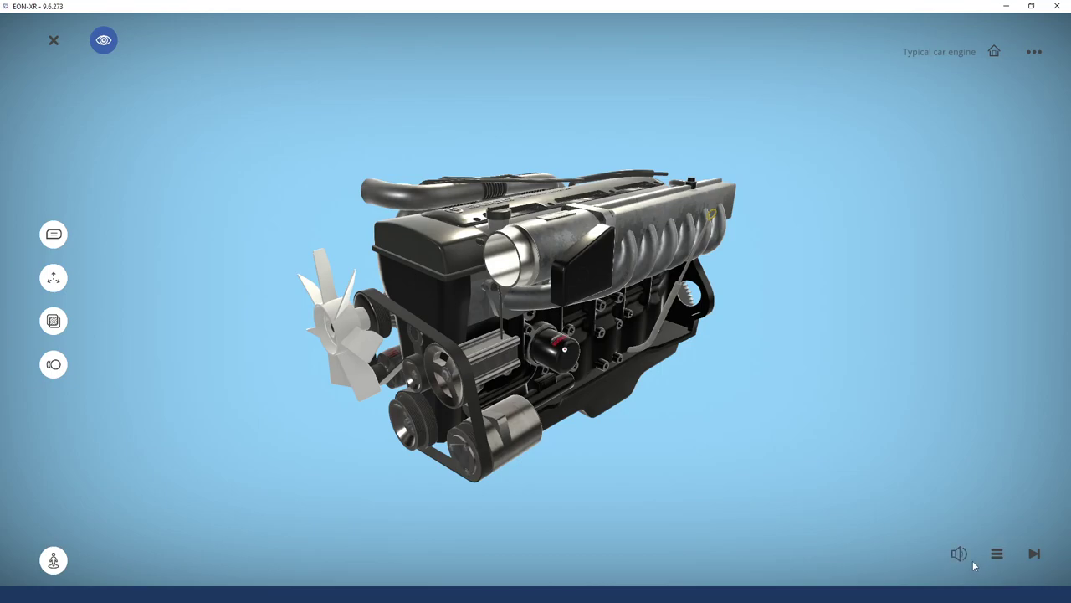
# Step through the remaining activities with Next until the lesson finishes
pyautogui.click(997, 554)
pyautogui.moveTo(1014, 456); pyautogui.dragTo(1008, 347)
pyautogui.click(998, 554)
pyautogui.click(1040, 557)
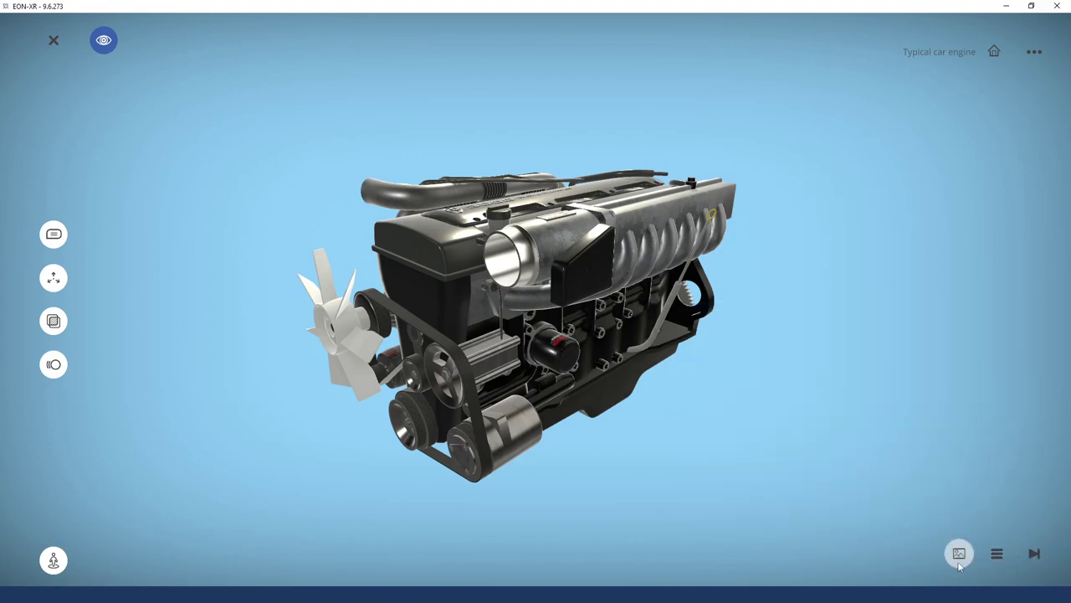
pyautogui.click(963, 556)
pyautogui.click(1036, 554)
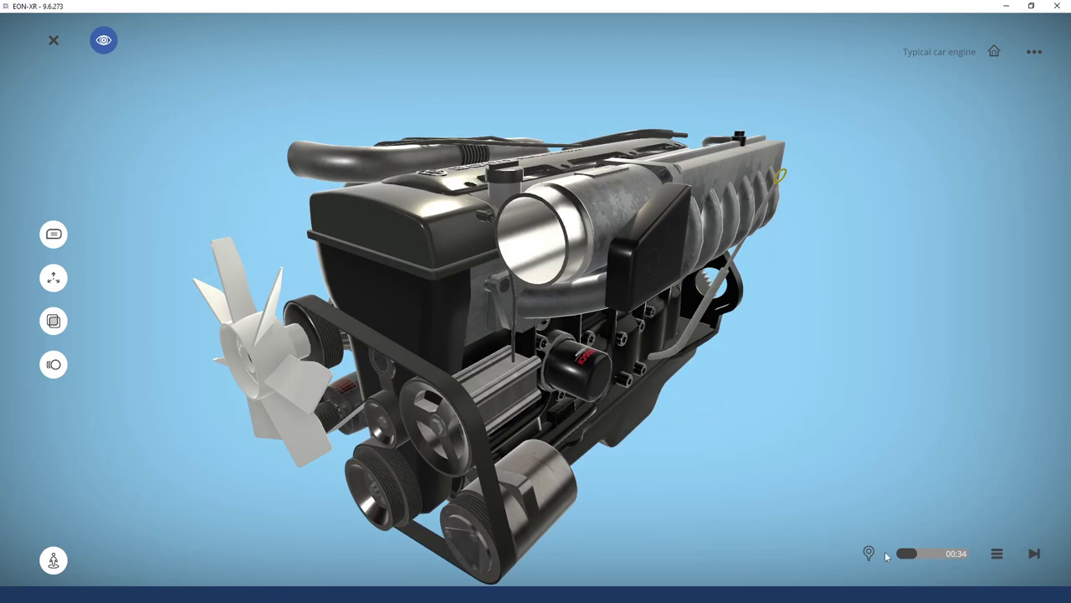
pyautogui.click(868, 553)
pyautogui.click(1035, 554)
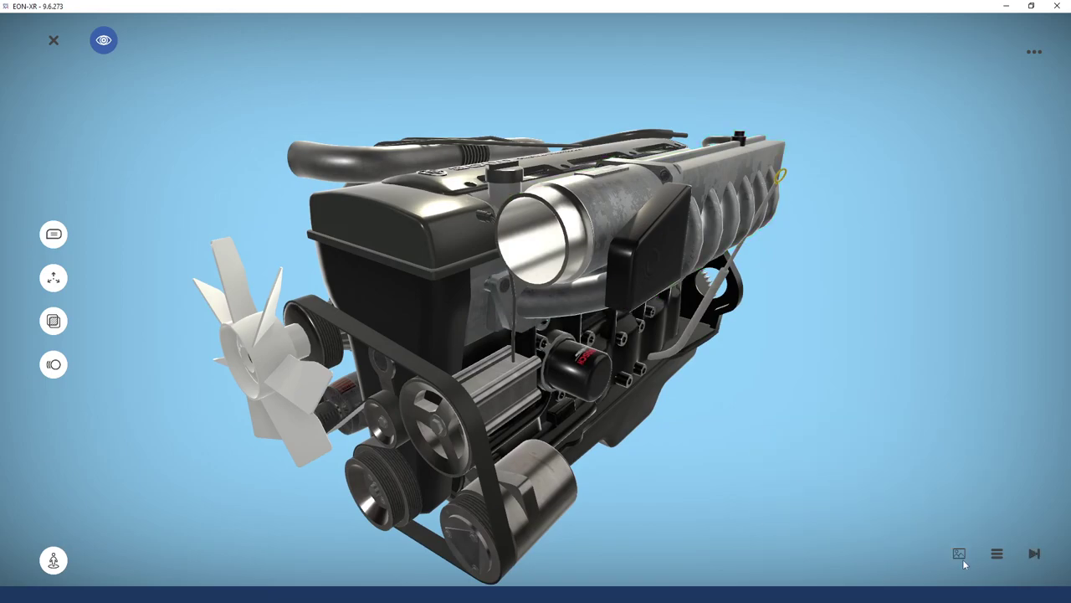
pyautogui.click(1036, 554)
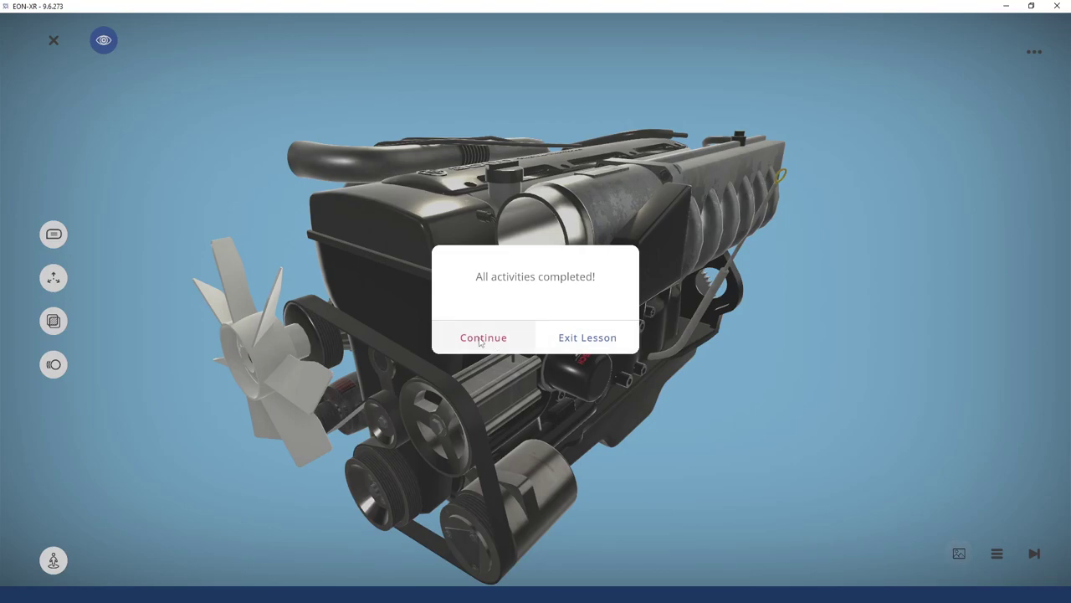
# Continue past the completion message and confirm EXIT to leave the lesson
pyautogui.click(483, 338)
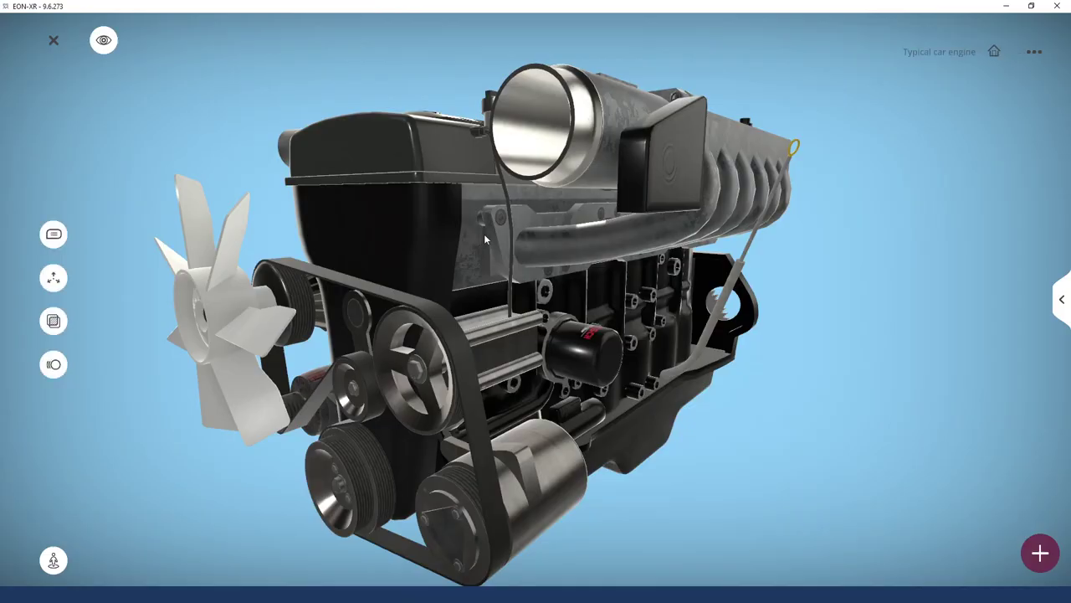
pyautogui.click(53, 41)
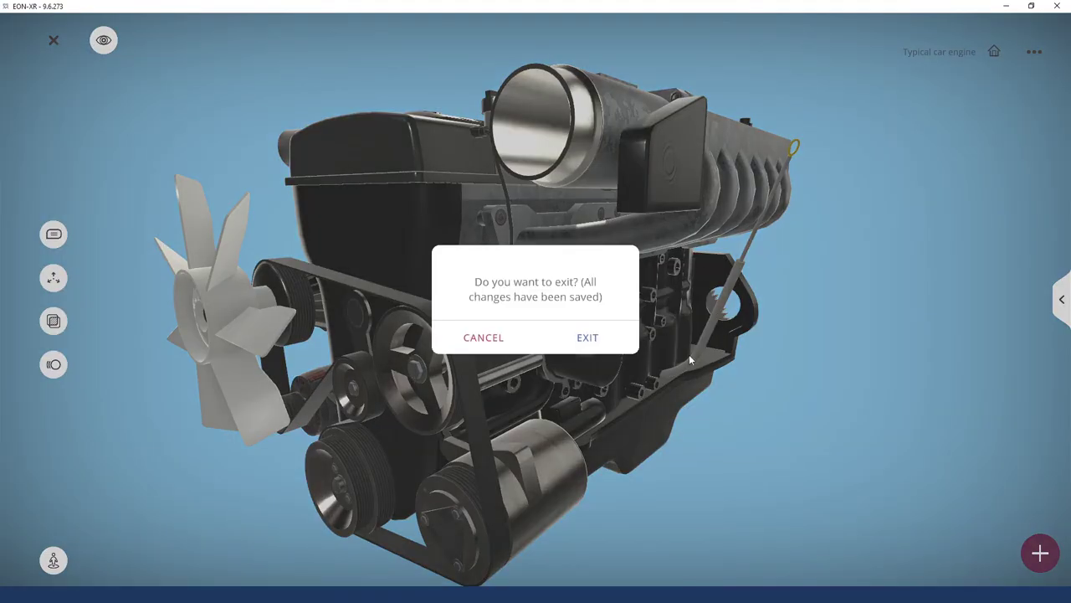
pyautogui.click(586, 339)
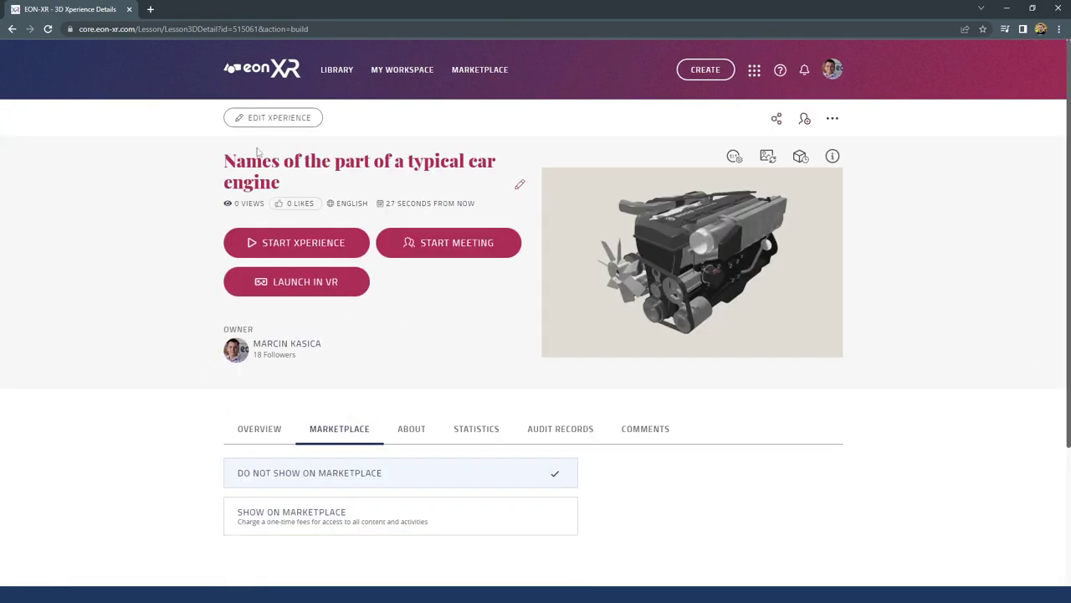
# Review the ABOUT details and STATISTICS, checking the latest attempt's 3D Recording results
pyautogui.scroll(-2, 447, 371)
pyautogui.click(400, 242)
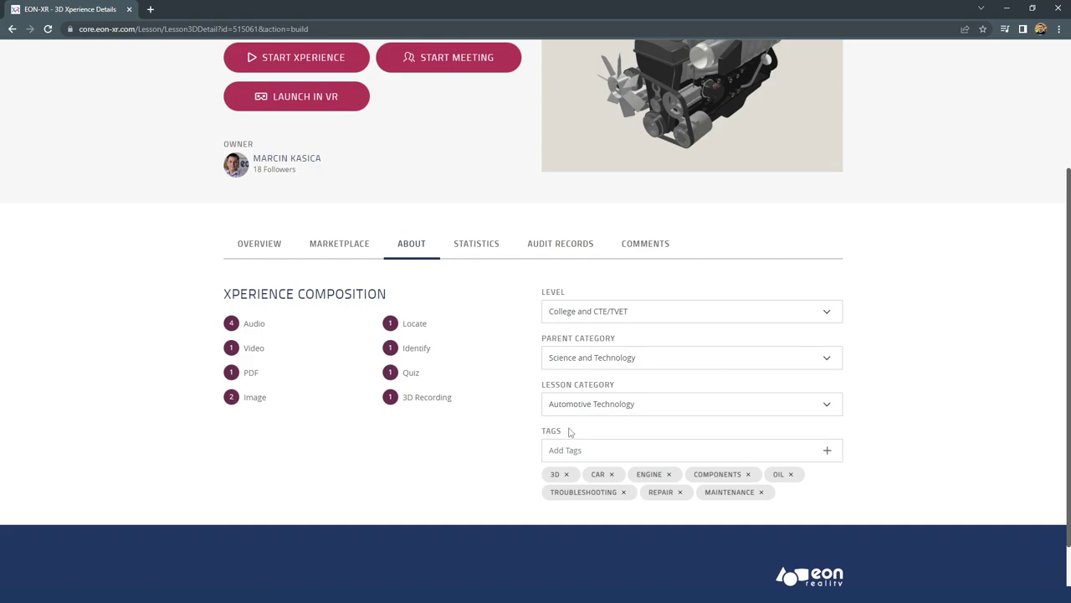
pyautogui.click(465, 242)
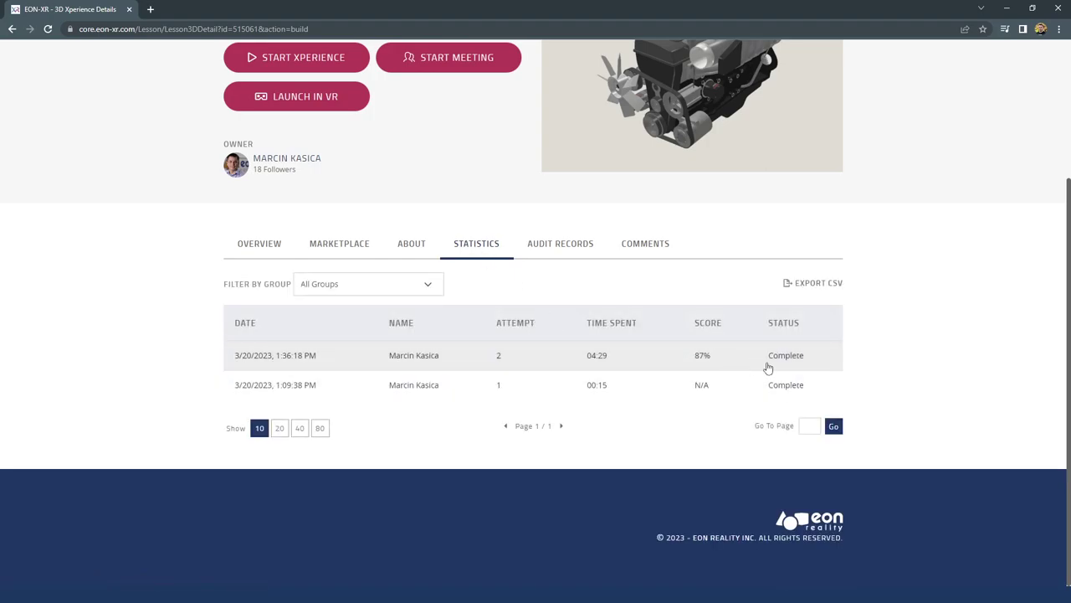
pyautogui.click(607, 355)
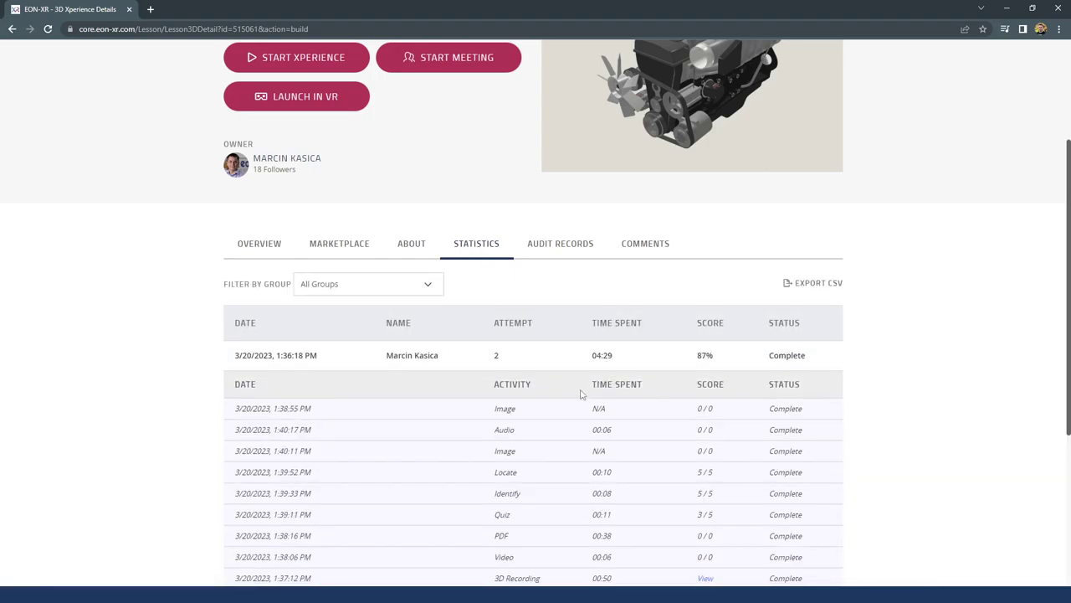
pyautogui.scroll(-2, 583, 390)
pyautogui.scroll(-1, 578, 409)
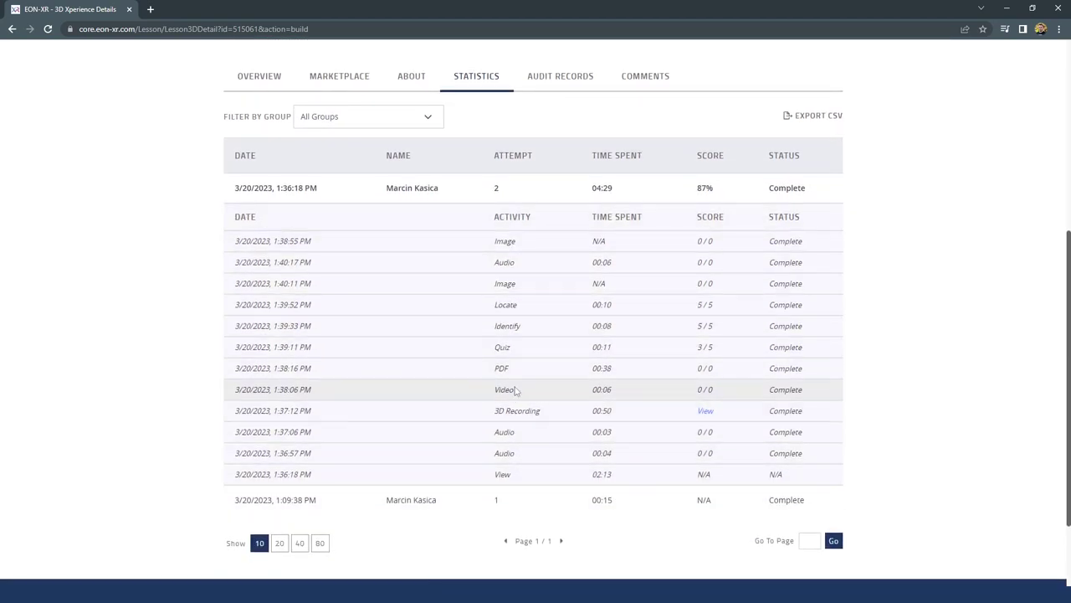
pyautogui.click(708, 413)
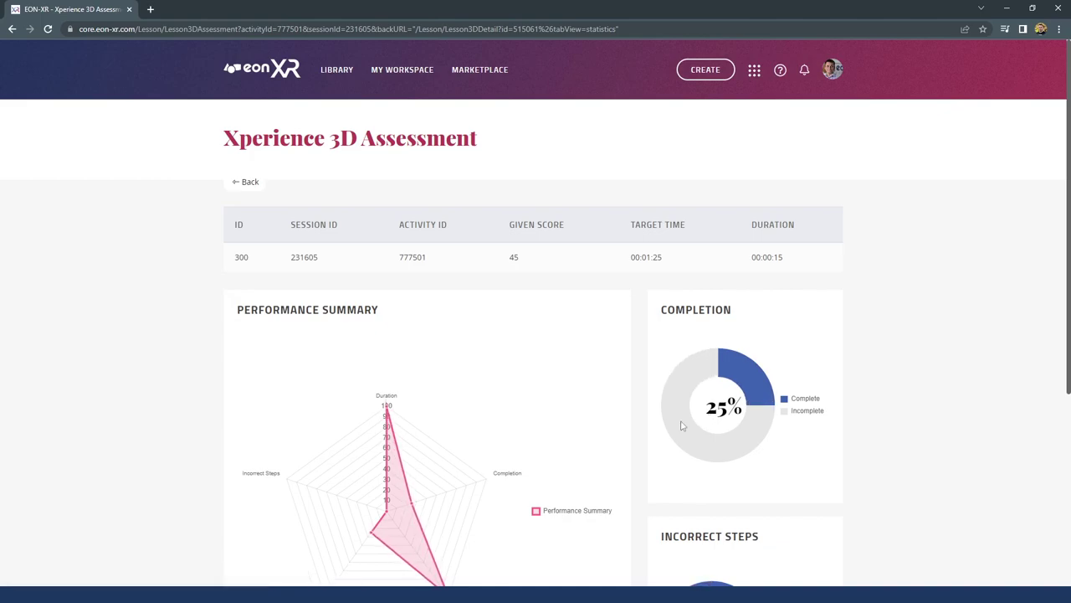
pyautogui.scroll(-3, 535, 402)
pyautogui.scroll(3, 522, 297)
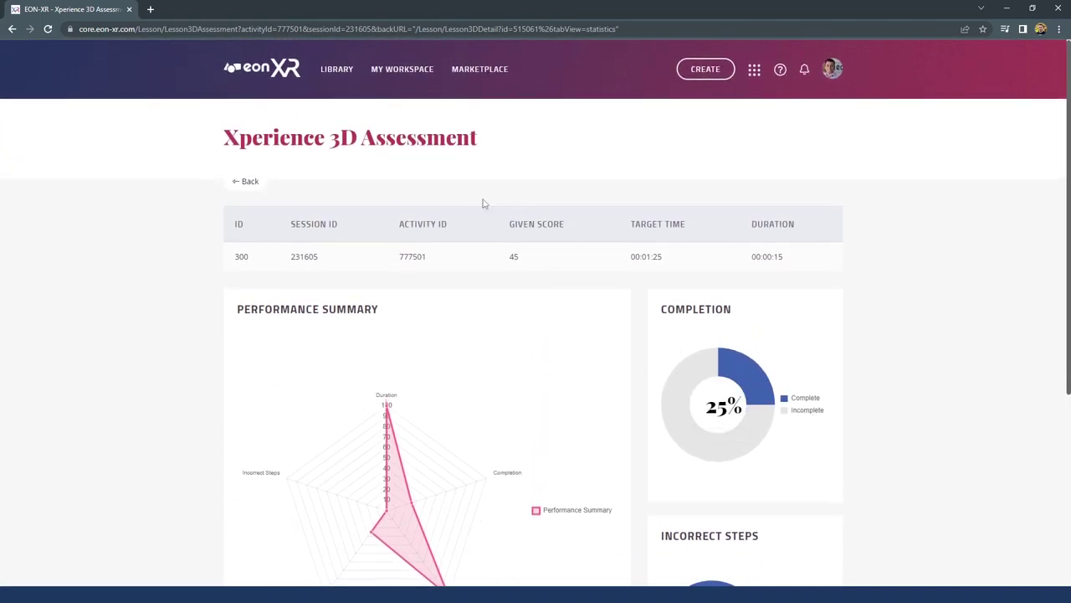
pyautogui.click(234, 182)
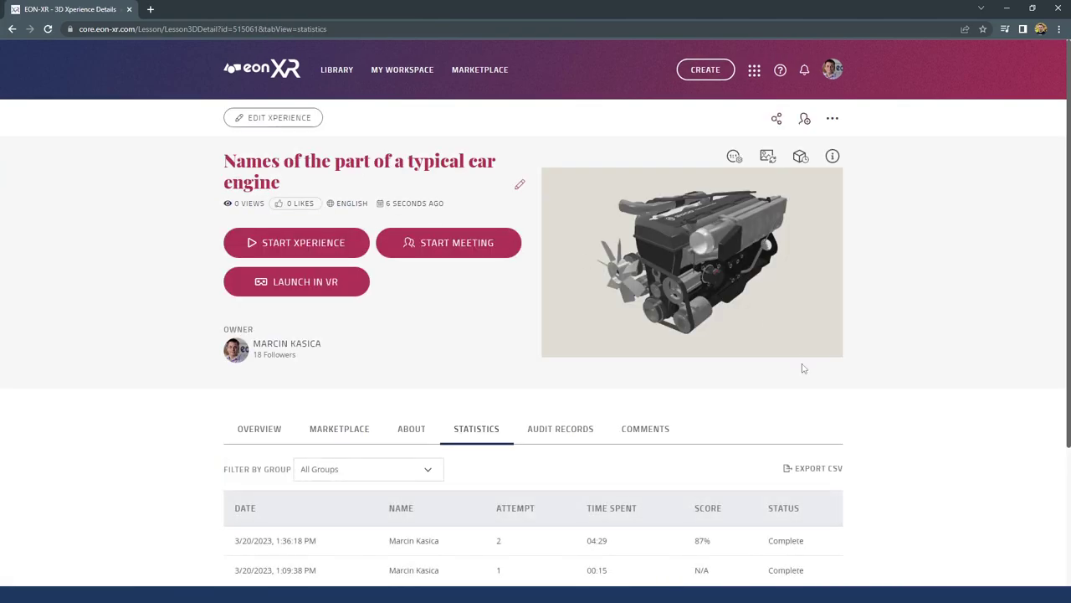
# Browse the lesson's objectives, Comments and Marketplace tabs, confirming Do Not Show On Marketplace
pyautogui.click(276, 434)
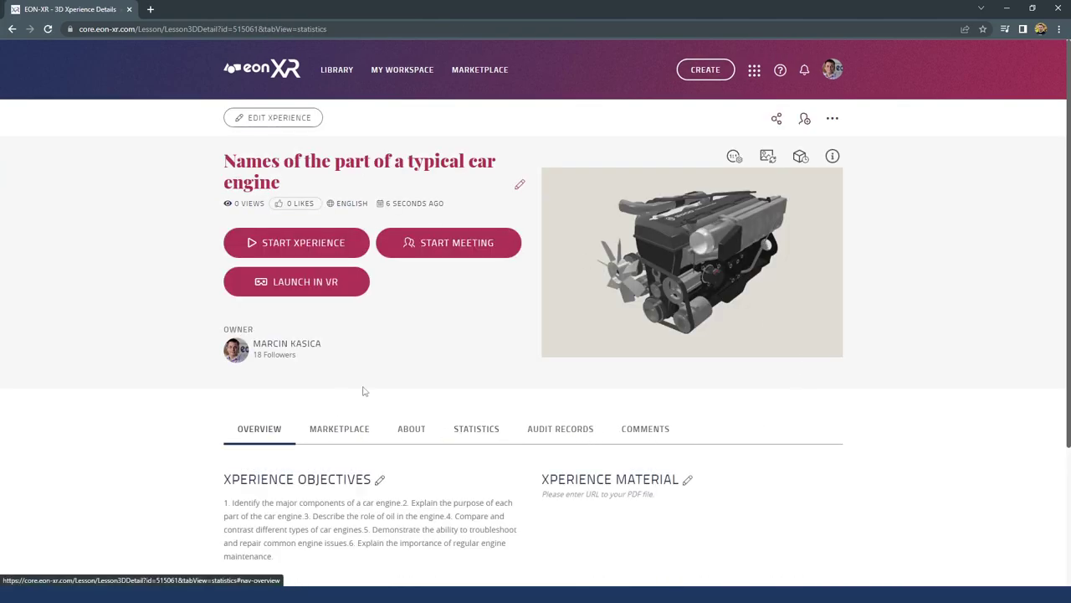
pyautogui.scroll(-2, 364, 391)
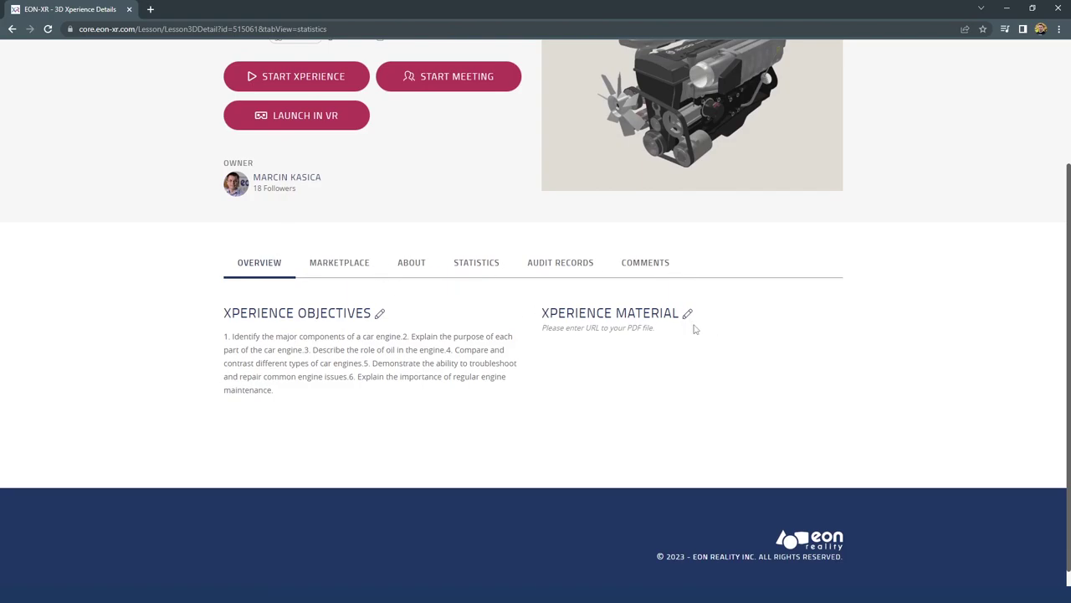
pyautogui.scroll(2, 693, 328)
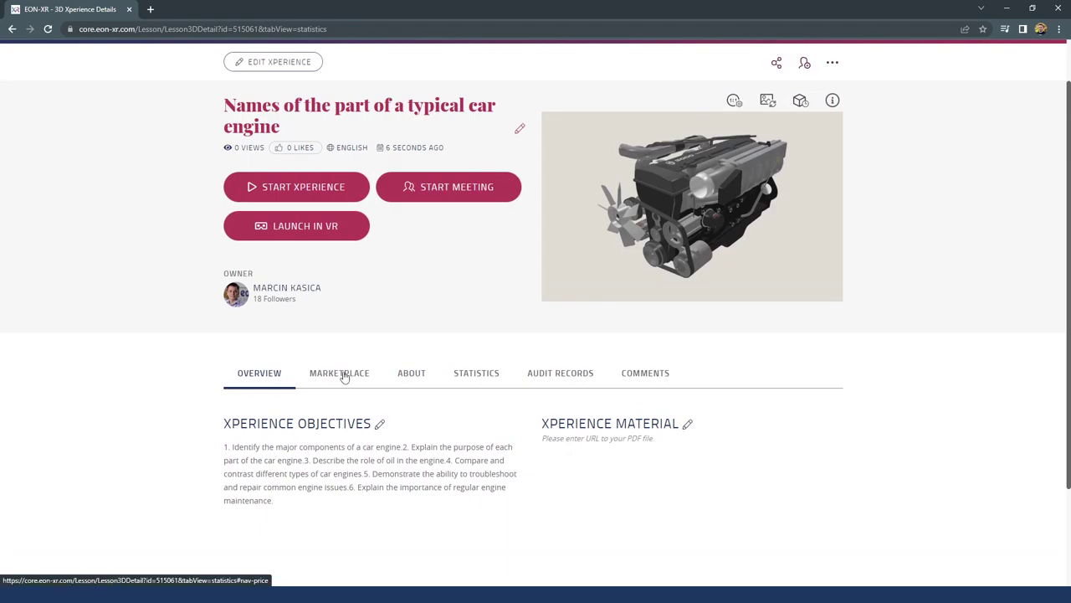
pyautogui.click(649, 377)
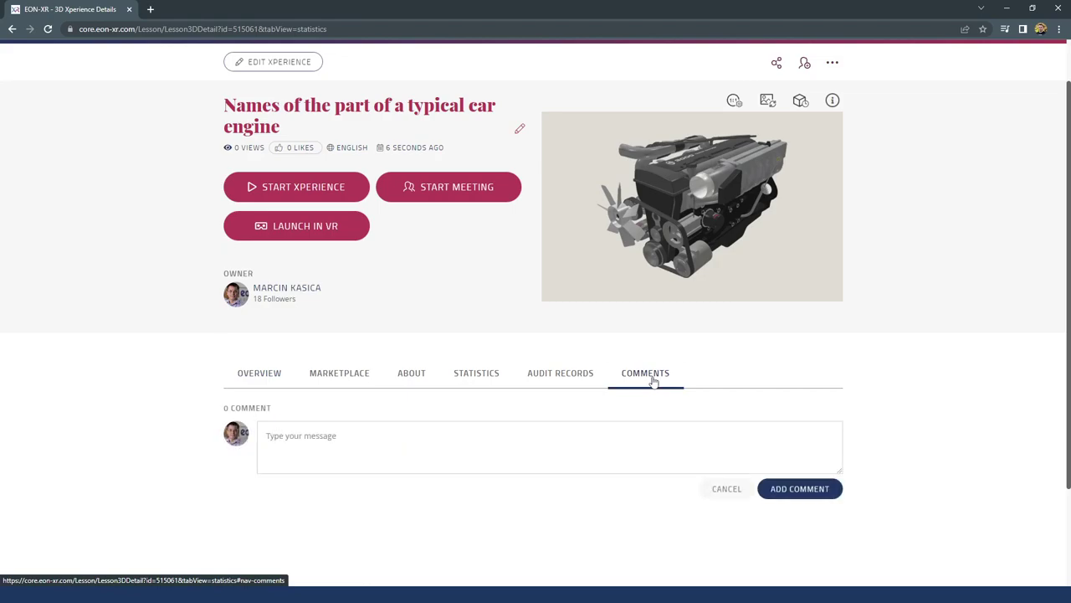
pyautogui.click(346, 382)
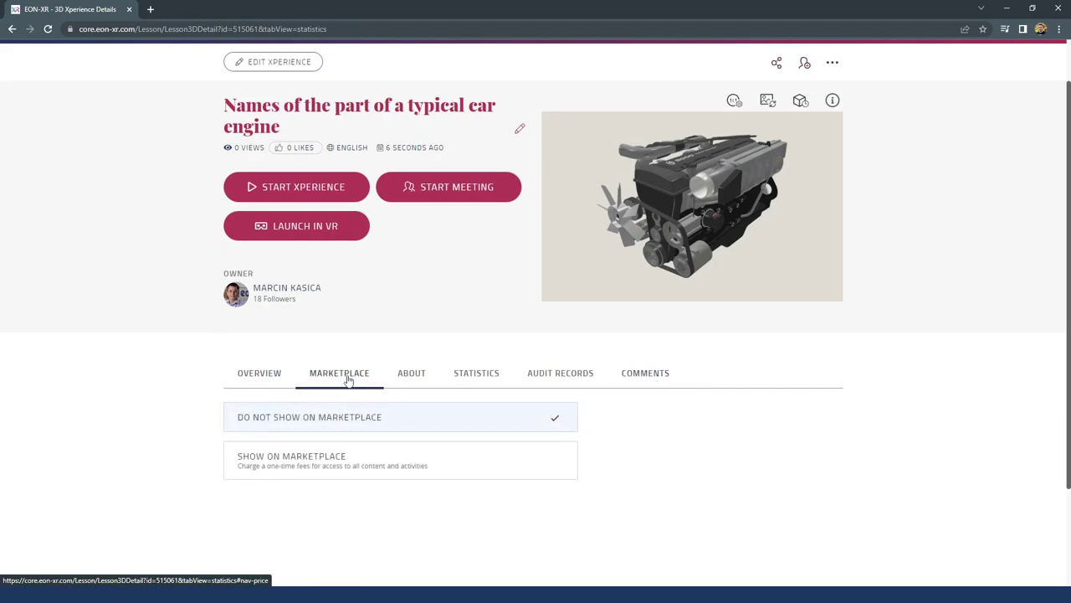
pyautogui.scroll(1, 468, 408)
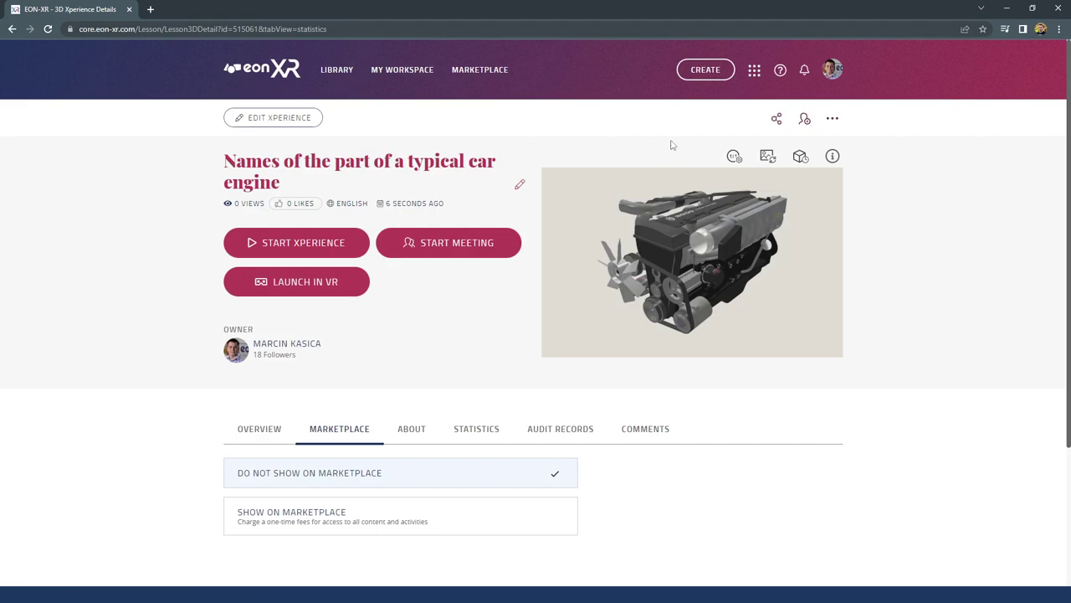
# Turn on sharing for Anyone and copy the lesson's share link
pyautogui.click(777, 118)
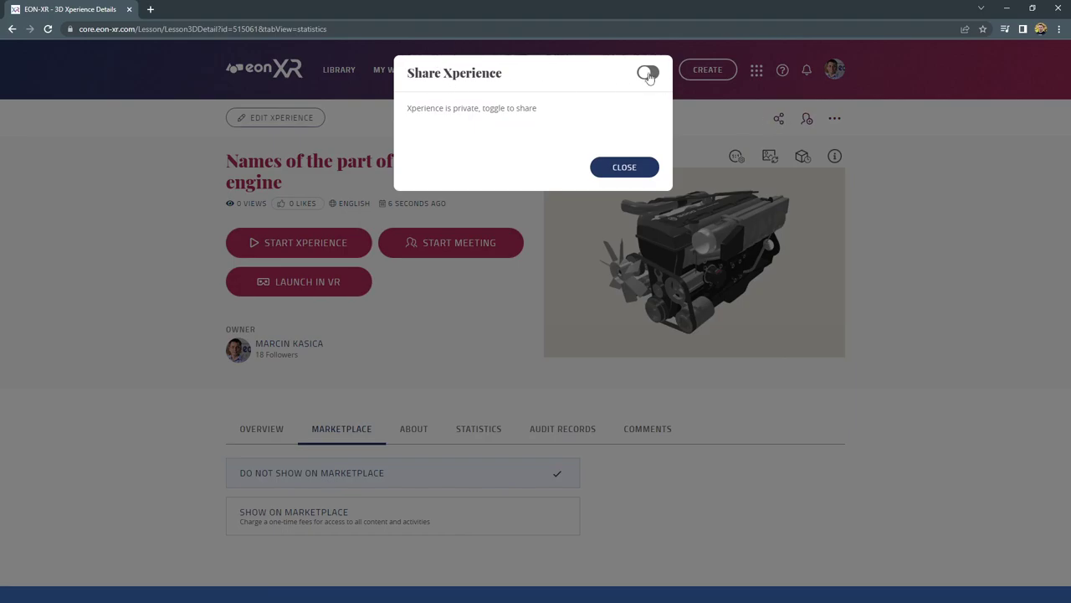
pyautogui.click(629, 170)
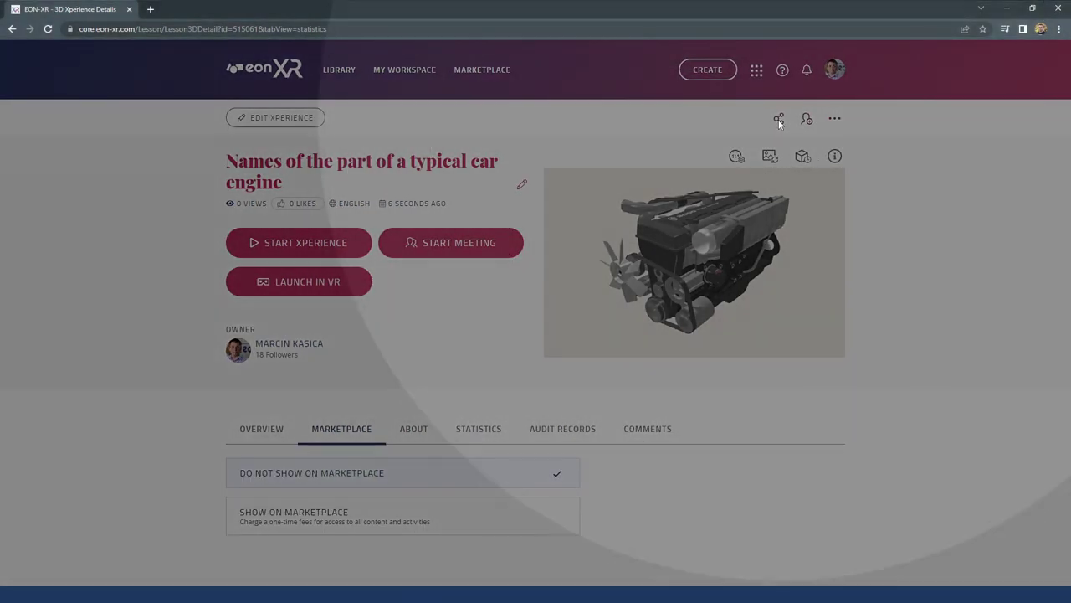
pyautogui.click(777, 120)
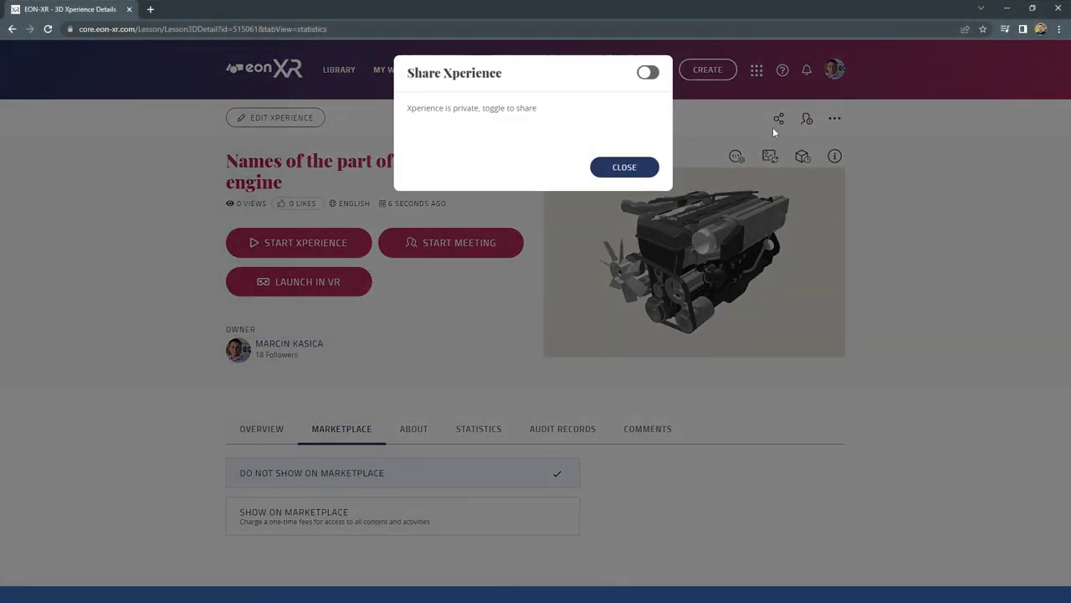
pyautogui.click(649, 73)
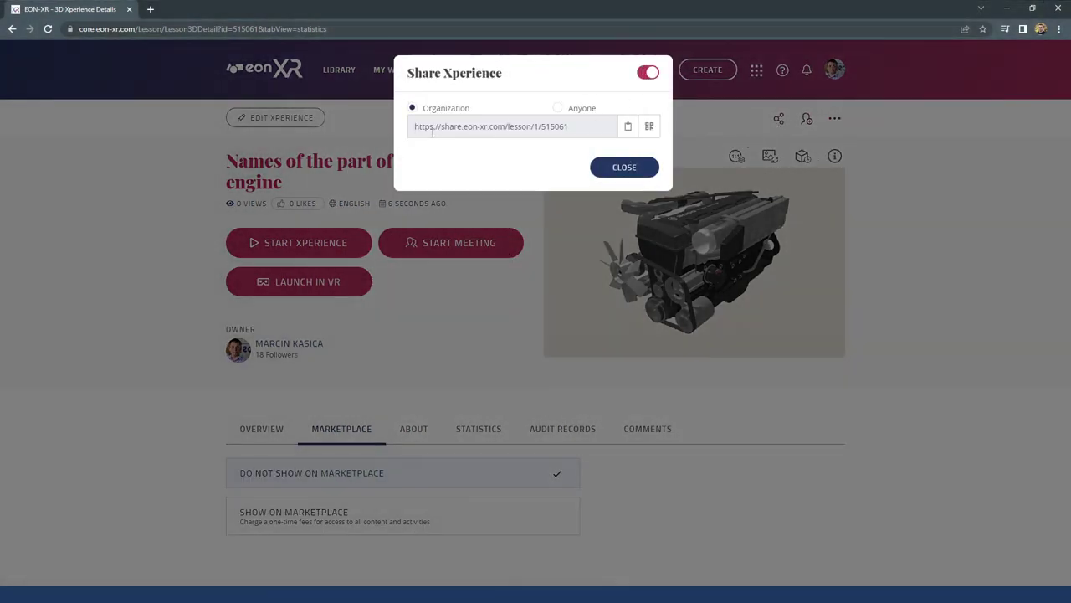
pyautogui.moveTo(574, 131); pyautogui.dragTo(407, 126)
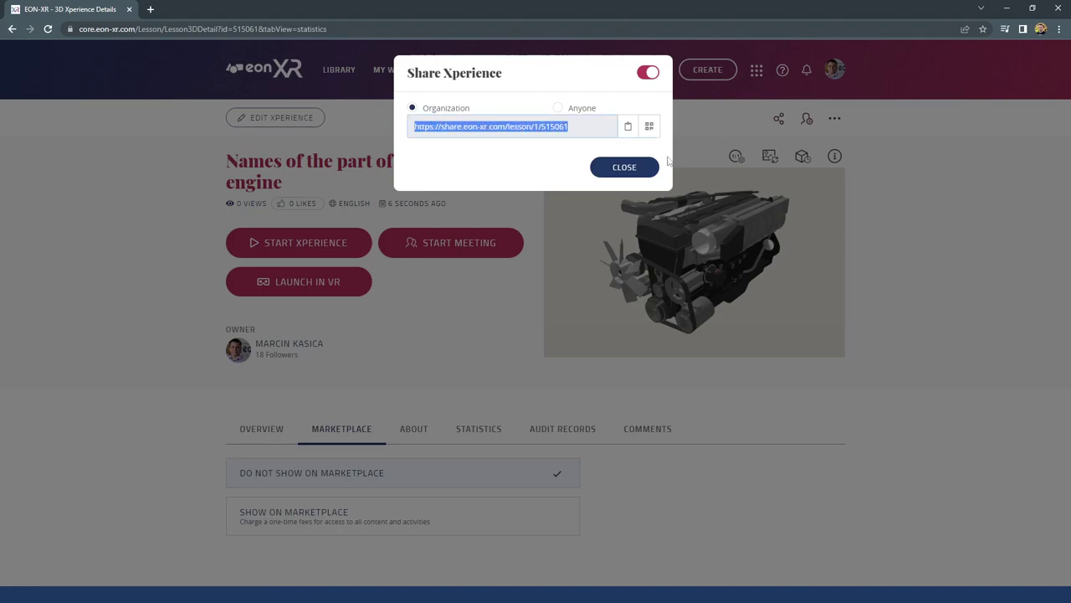
pyautogui.click(559, 108)
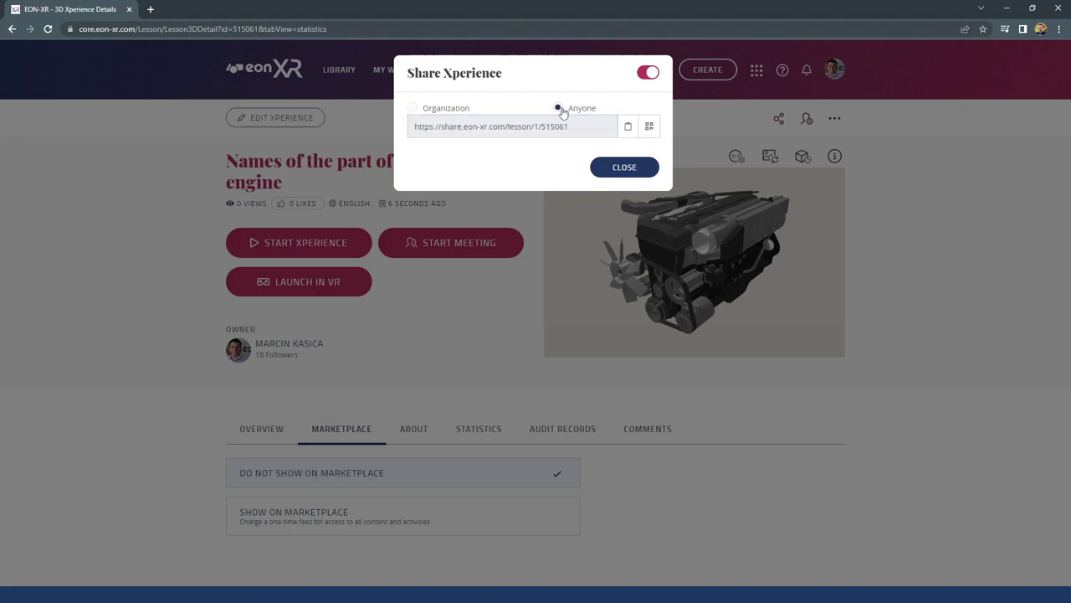
pyautogui.click(628, 126)
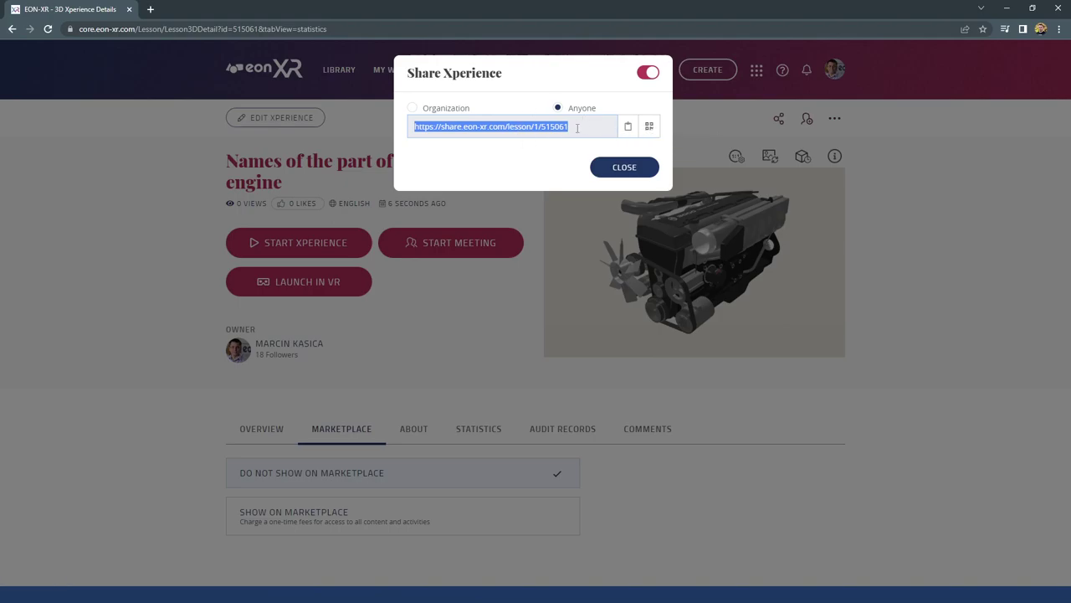
# View the lesson's QR code page, then close it and the sharing settings
pyautogui.click(650, 128)
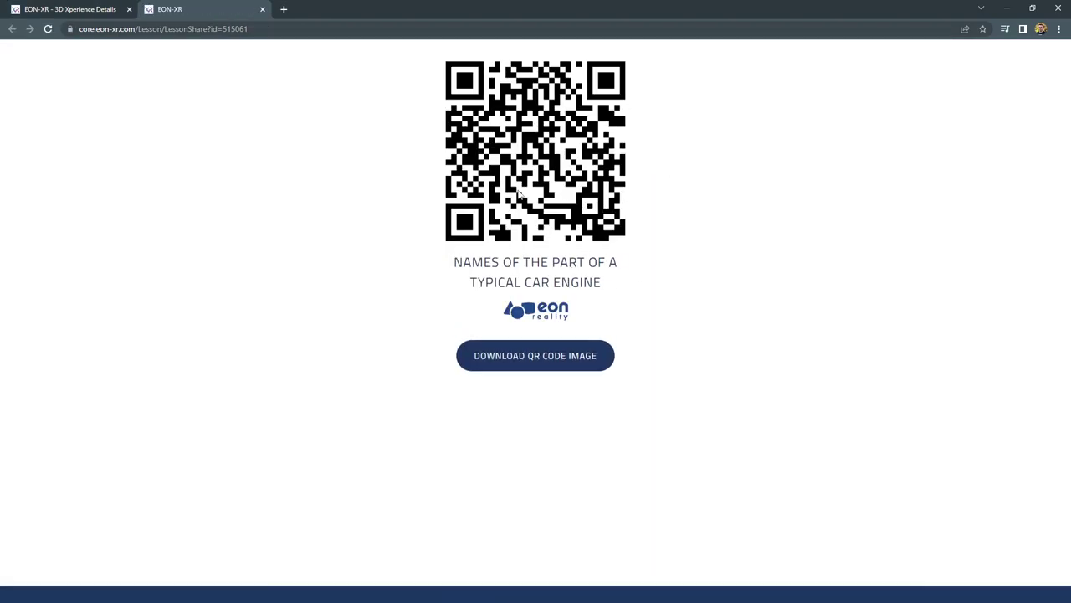
pyautogui.click(263, 9)
pyautogui.click(640, 172)
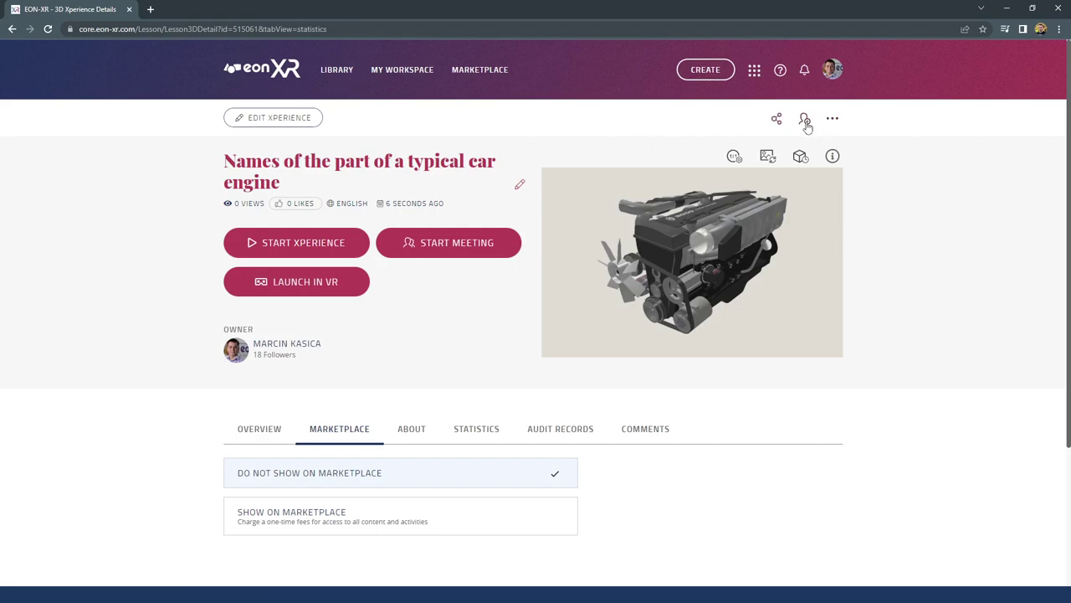
# Assign the car engine lesson to the searched organization user with View permission
pyautogui.click(806, 121)
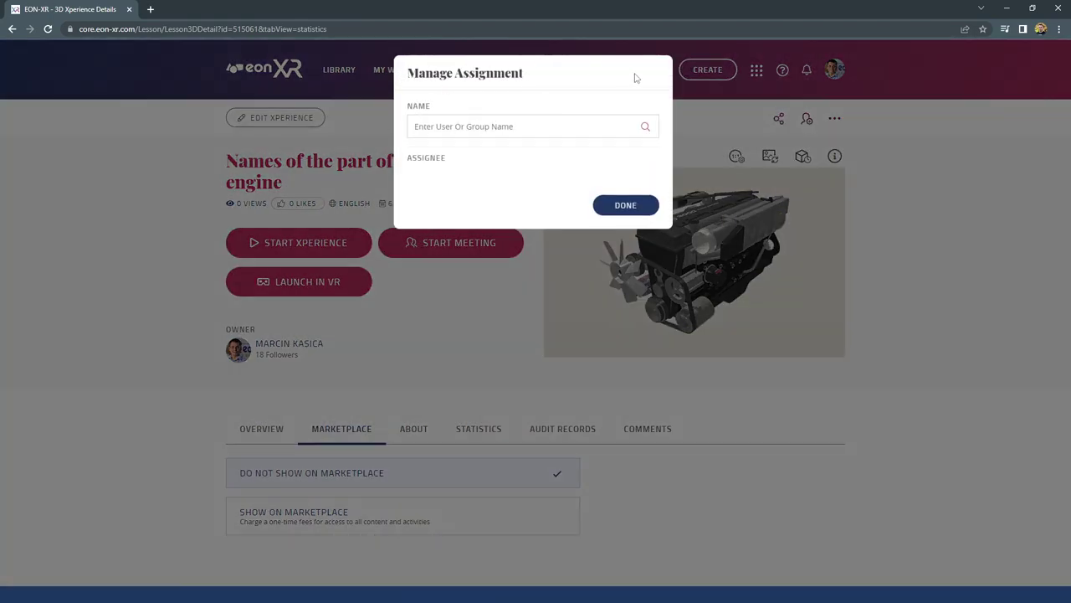
pyautogui.click(633, 206)
pyautogui.click(806, 122)
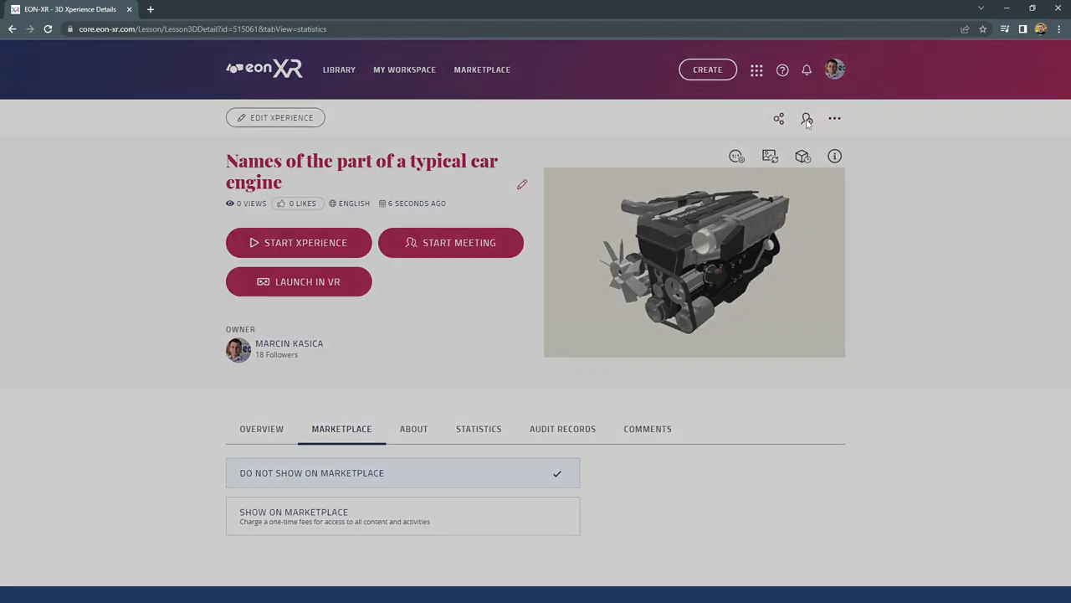
pyautogui.click(478, 128)
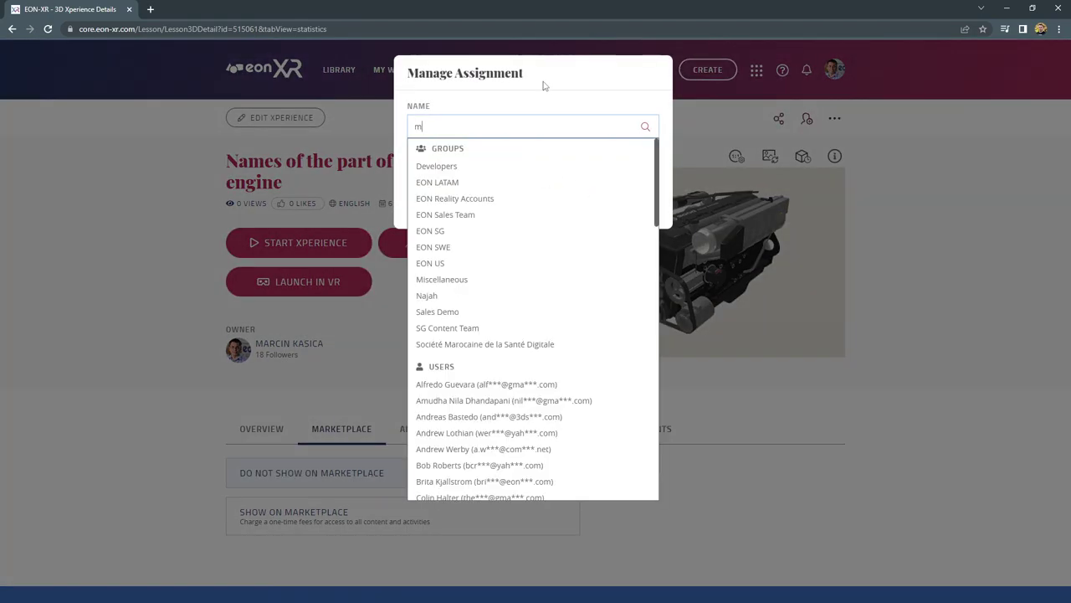
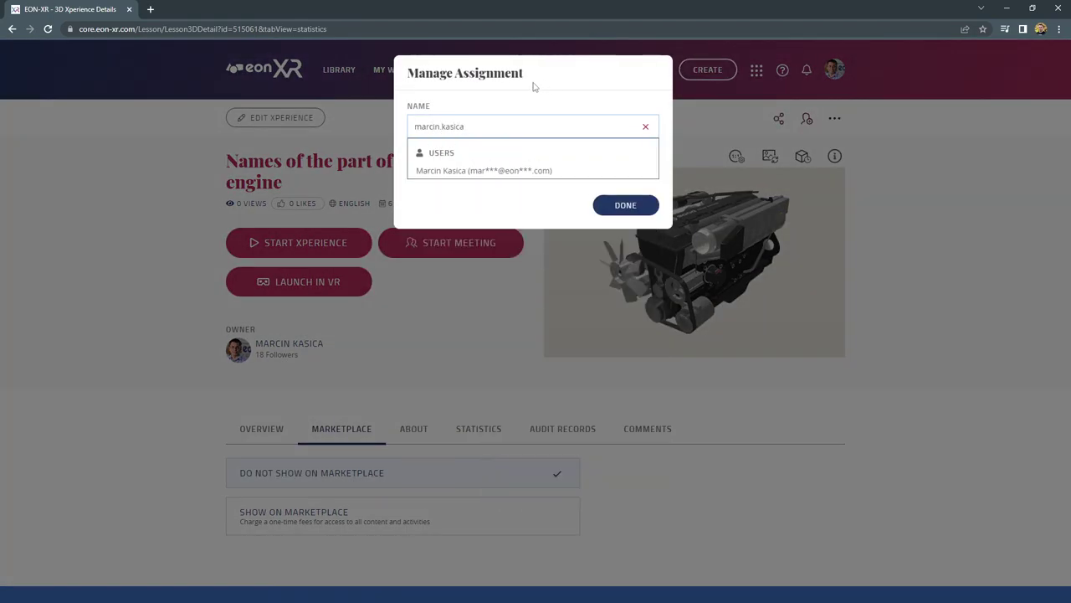
pyautogui.click(505, 171)
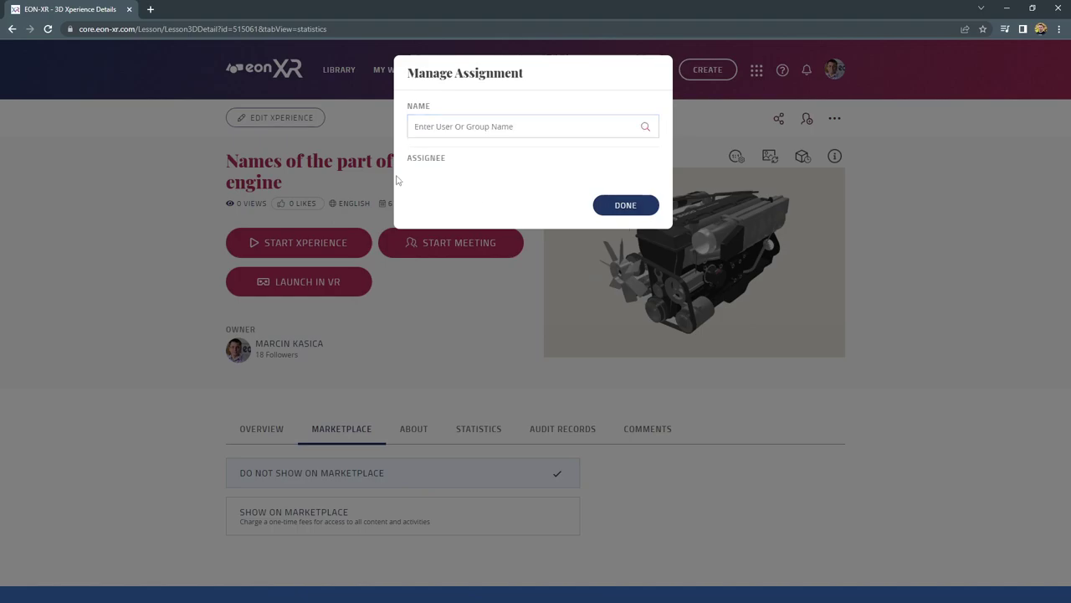
pyautogui.click(611, 179)
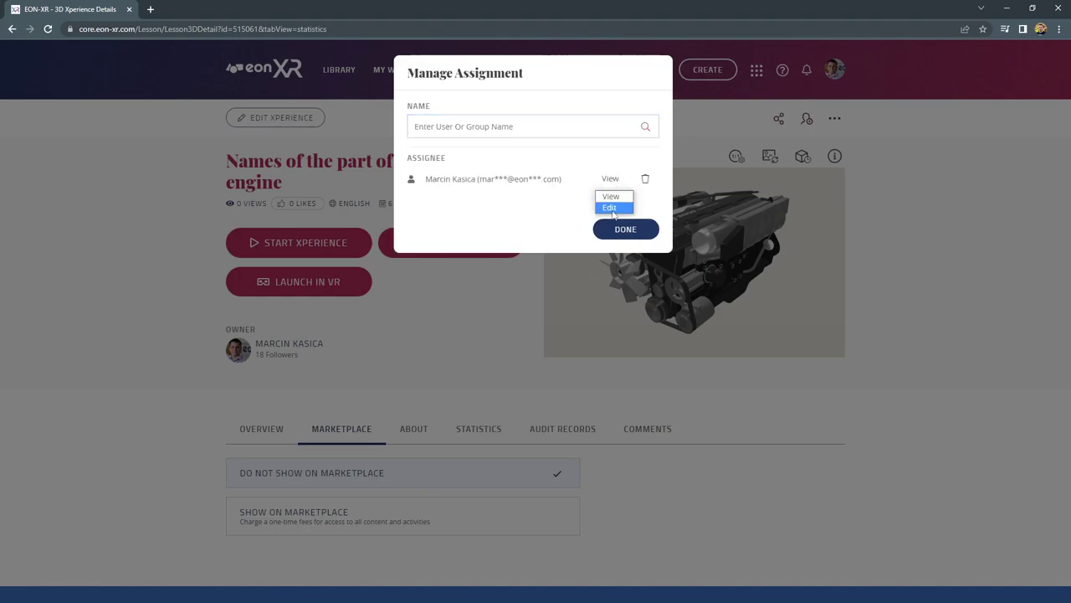
pyautogui.click(612, 208)
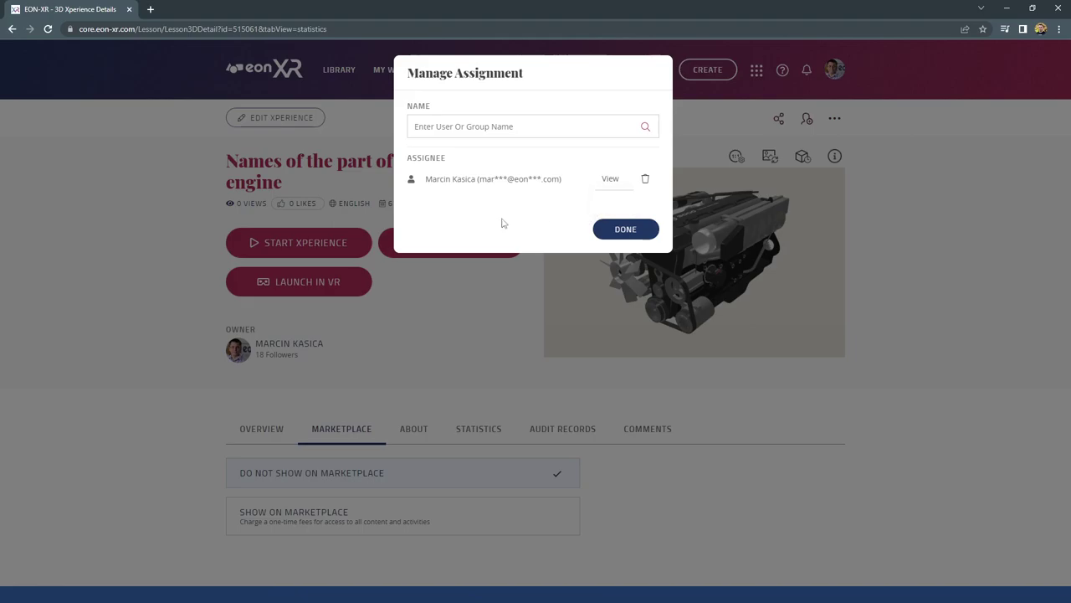
pyautogui.click(627, 231)
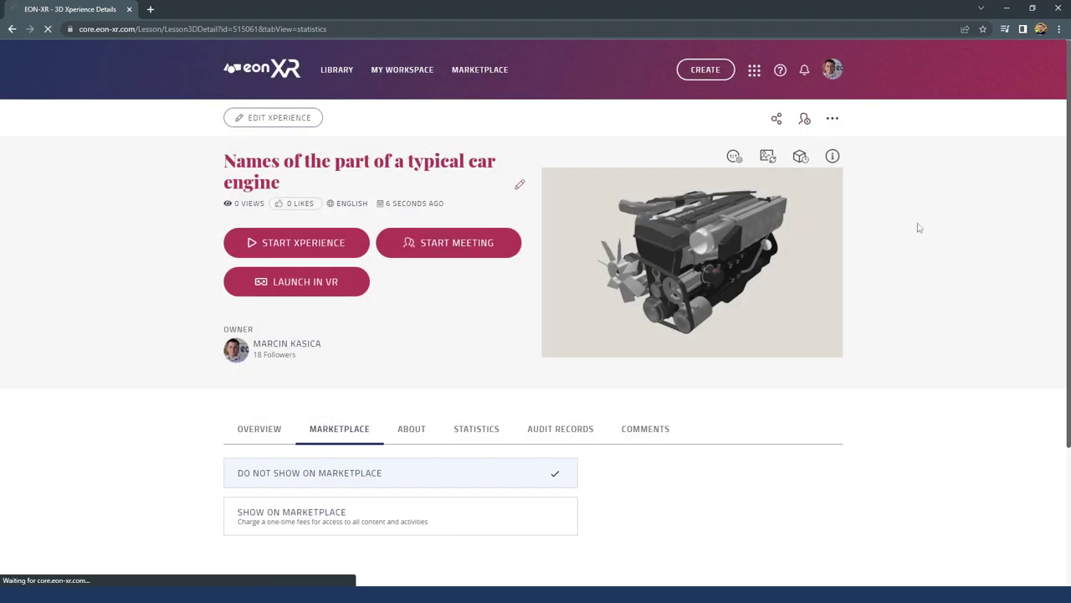
# Check recent notifications and the lesson's options menu, then go to My Workspace
pyautogui.click(805, 69)
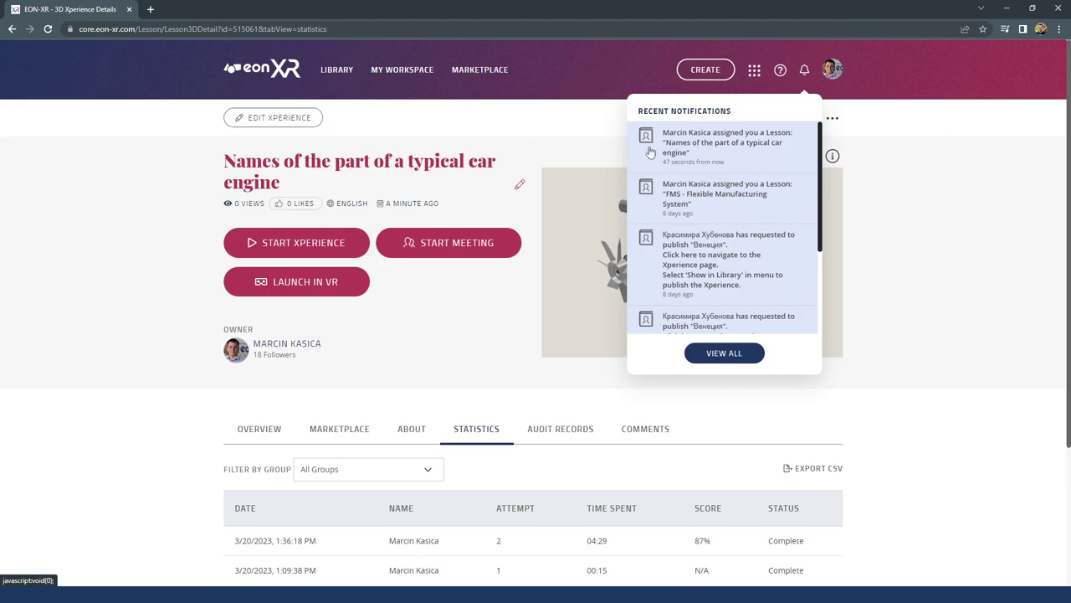
pyautogui.click(822, 159)
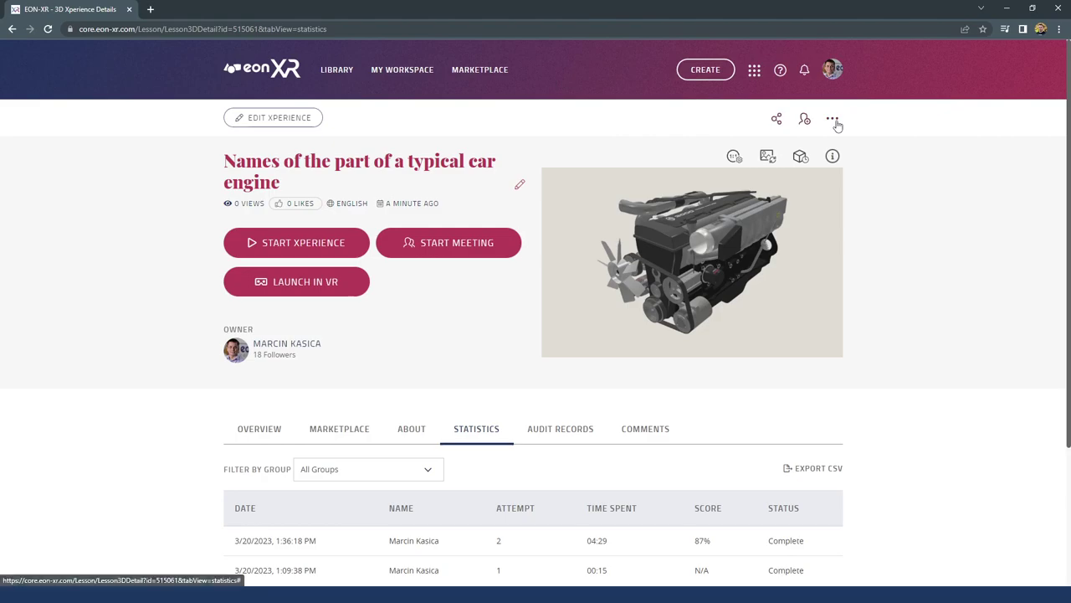
pyautogui.click(833, 118)
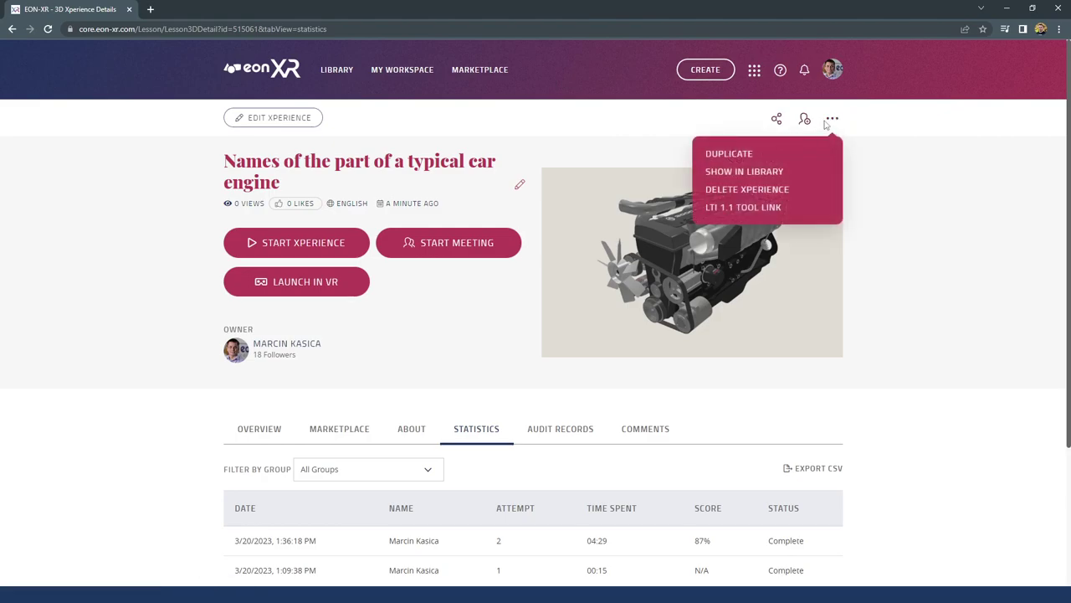
pyautogui.click(405, 72)
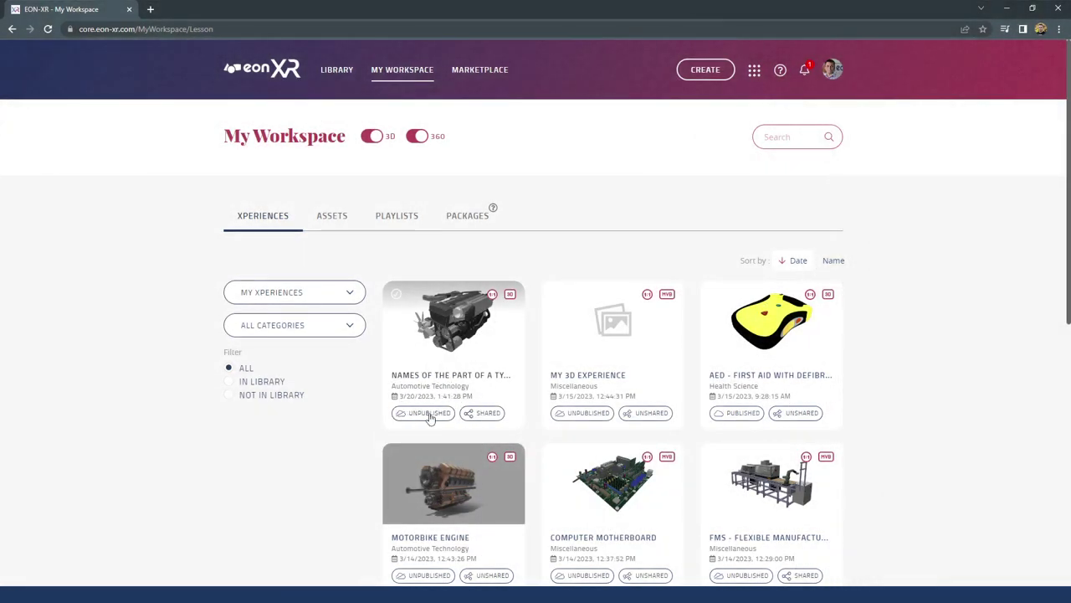
# Cancel the Show in Library confirmation, then reopen the car engine lesson's page and options menu
pyautogui.click(430, 416)
pyautogui.moveTo(413, 274); pyautogui.dragTo(494, 295)
pyautogui.click(421, 241)
pyautogui.doubleClick(421, 241)
pyautogui.moveTo(421, 241); pyautogui.dragTo(510, 248)
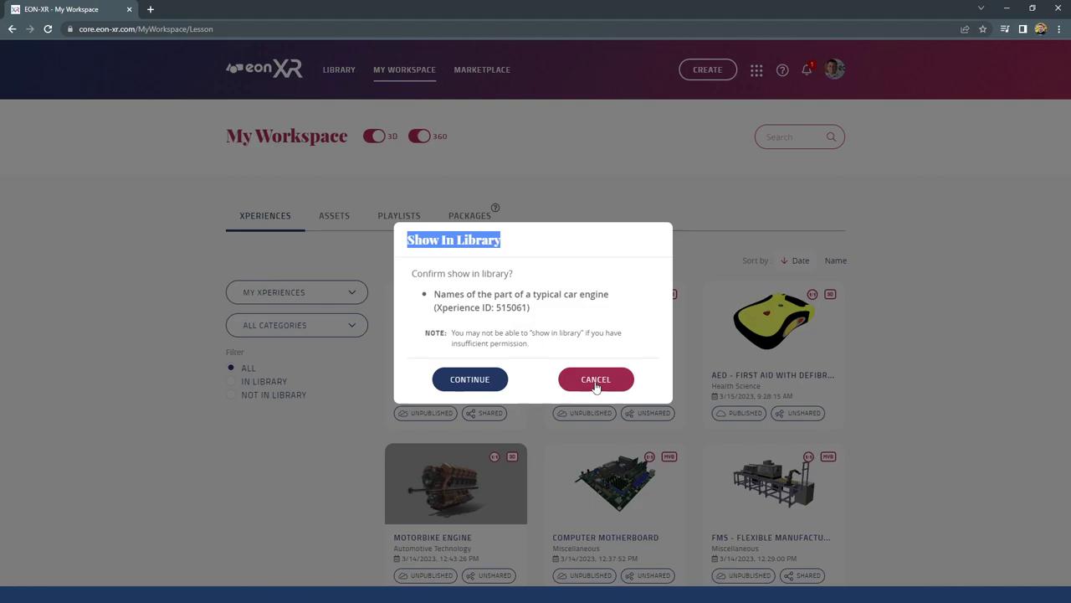
pyautogui.click(596, 382)
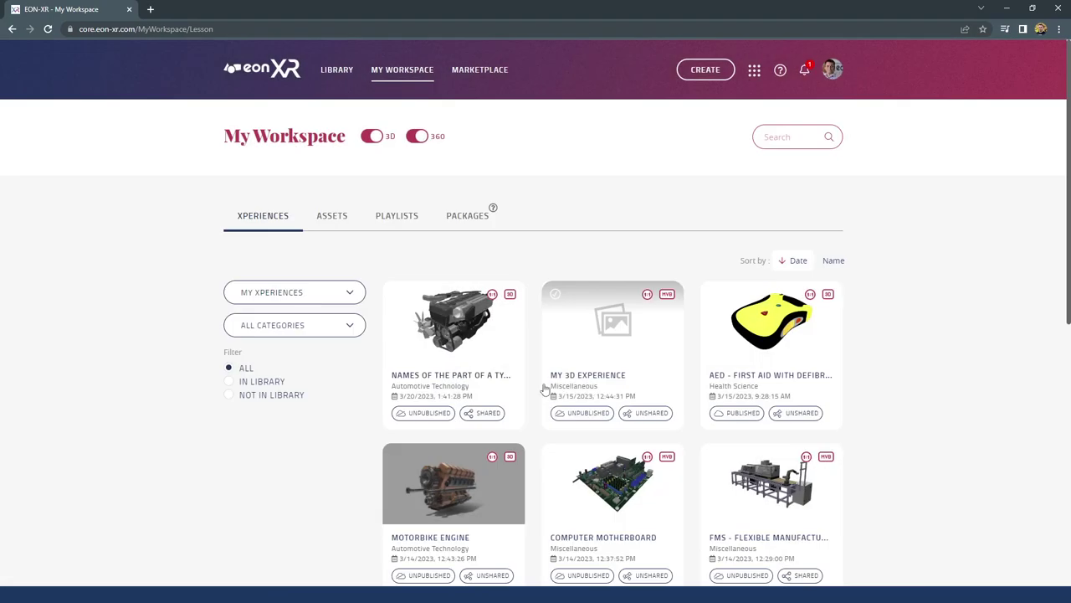
pyautogui.click(446, 336)
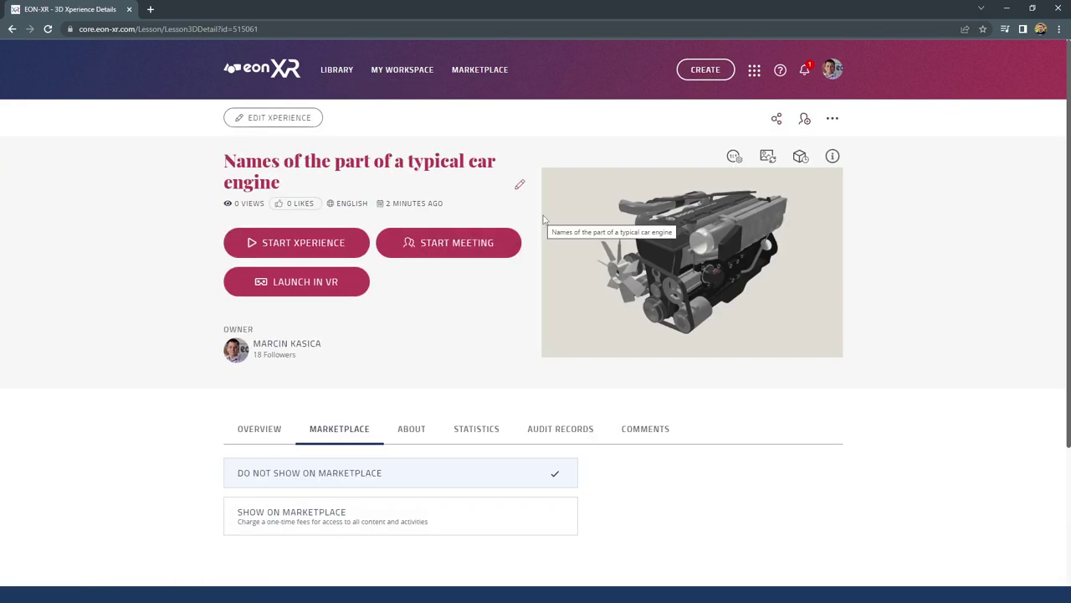
pyautogui.click(831, 121)
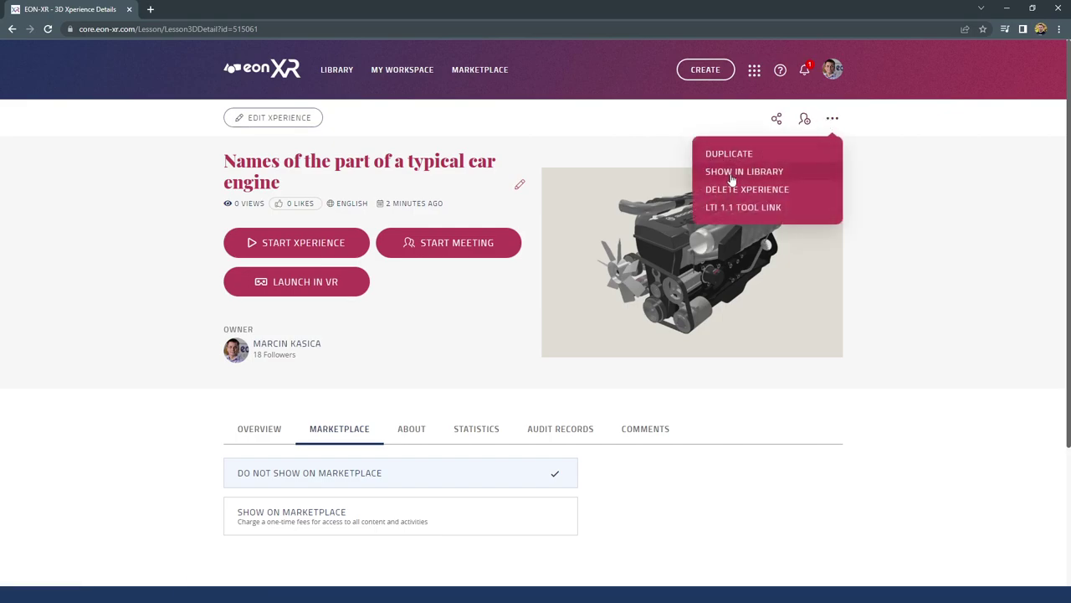